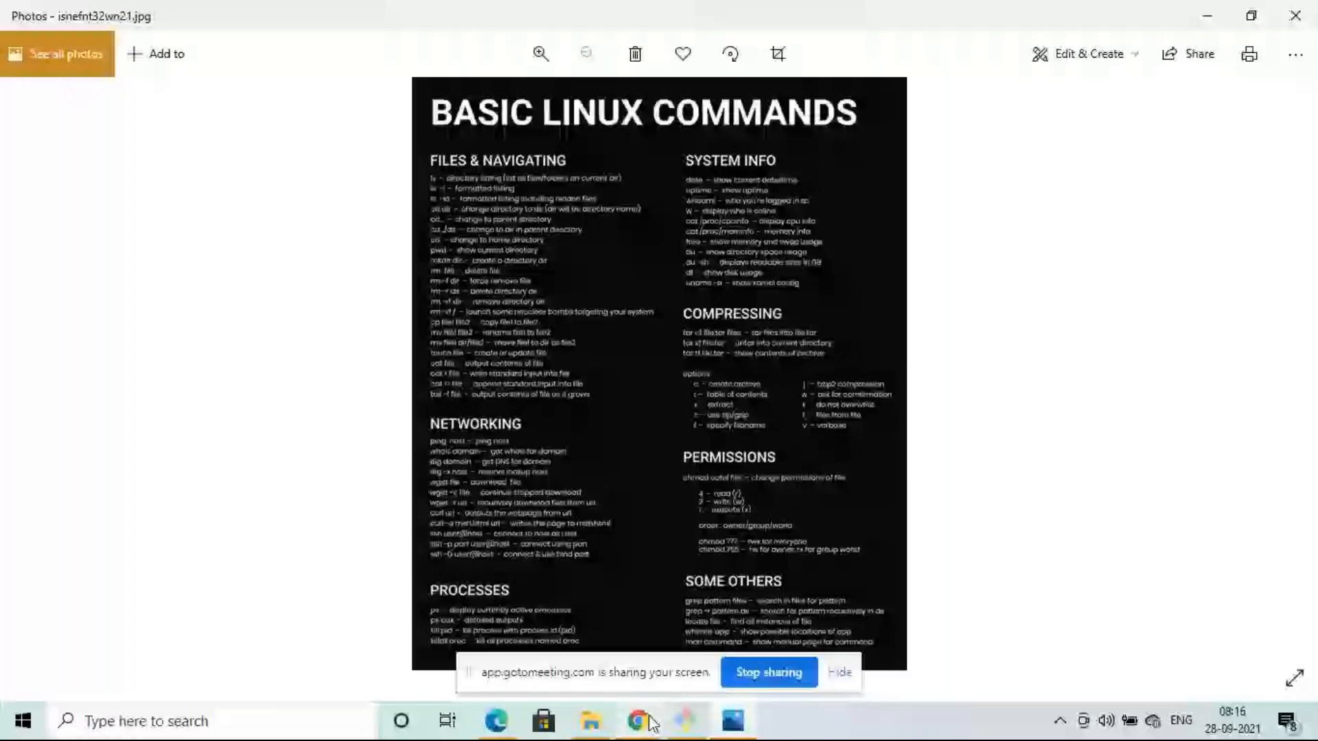
- Leave the Splunk image results and go back to the GoToMeeting meeting tab
left_click(651, 719)
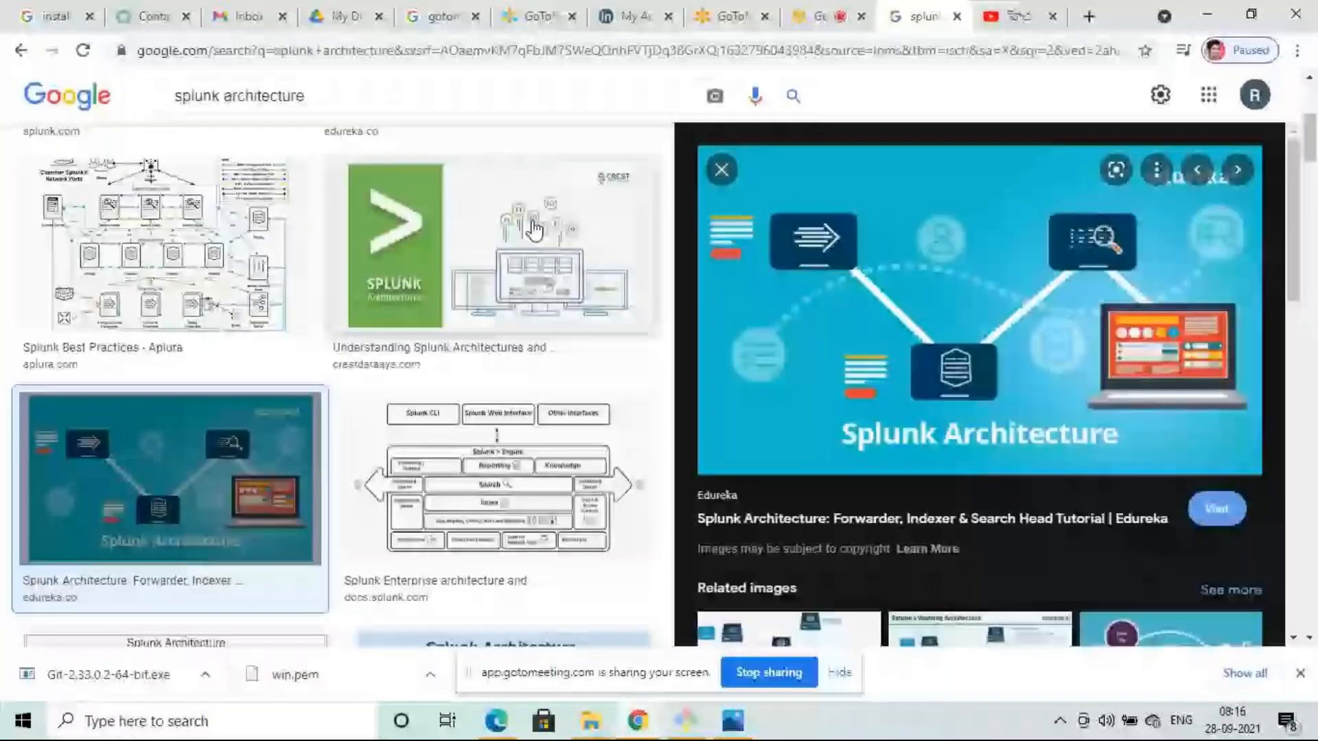
mouse_move(638, 721)
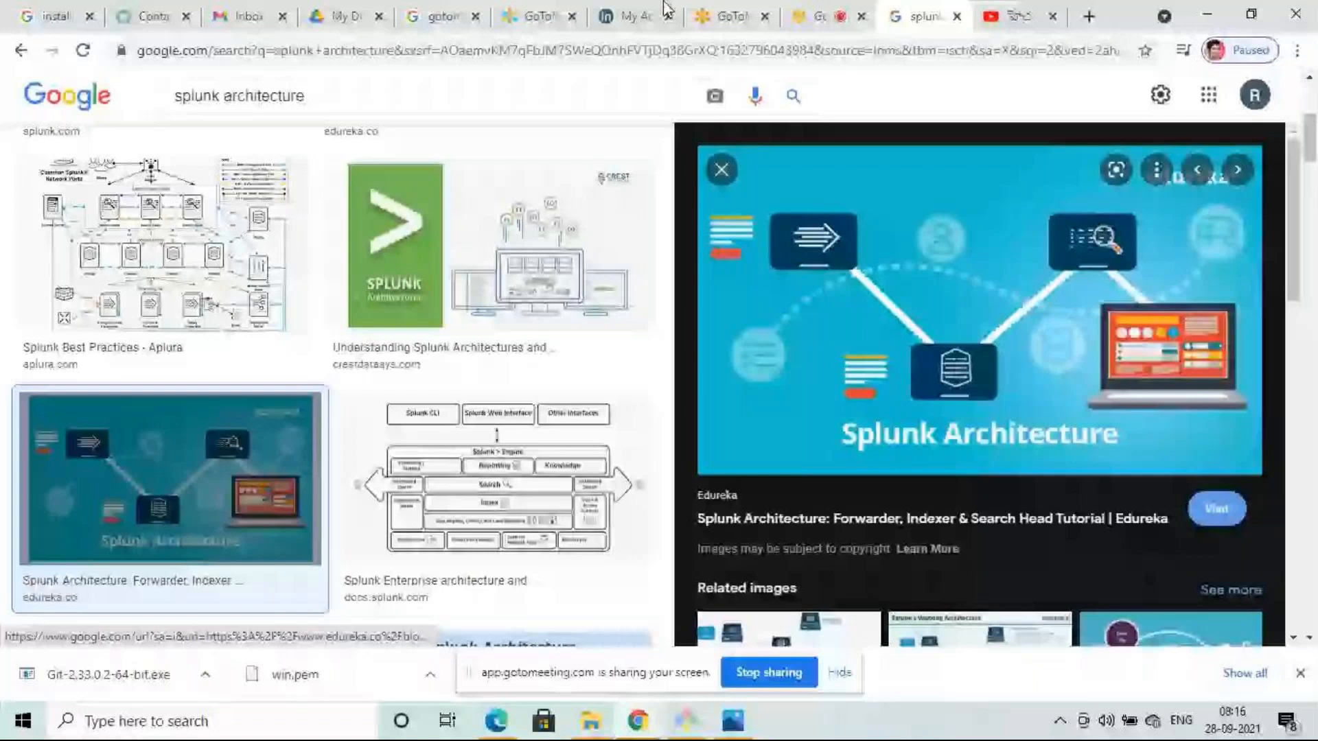
left_click(818, 17)
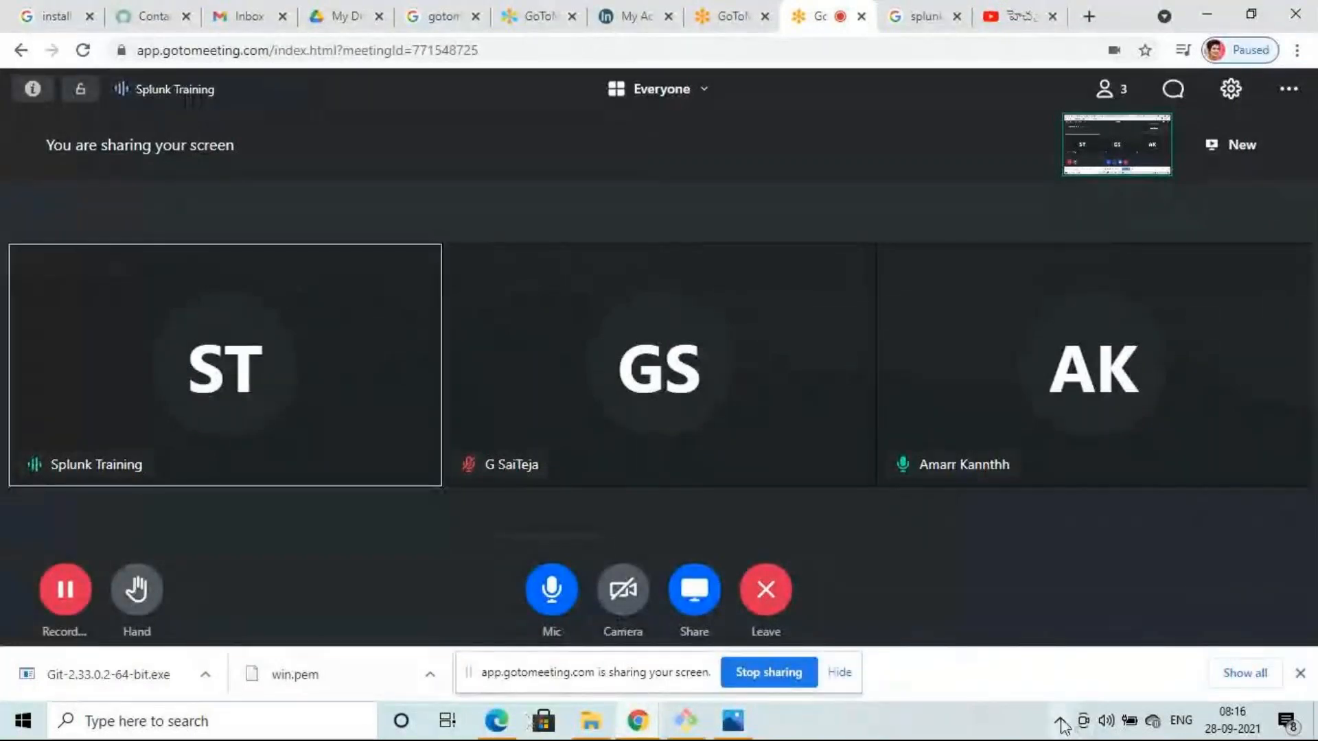
left_click(1097, 724)
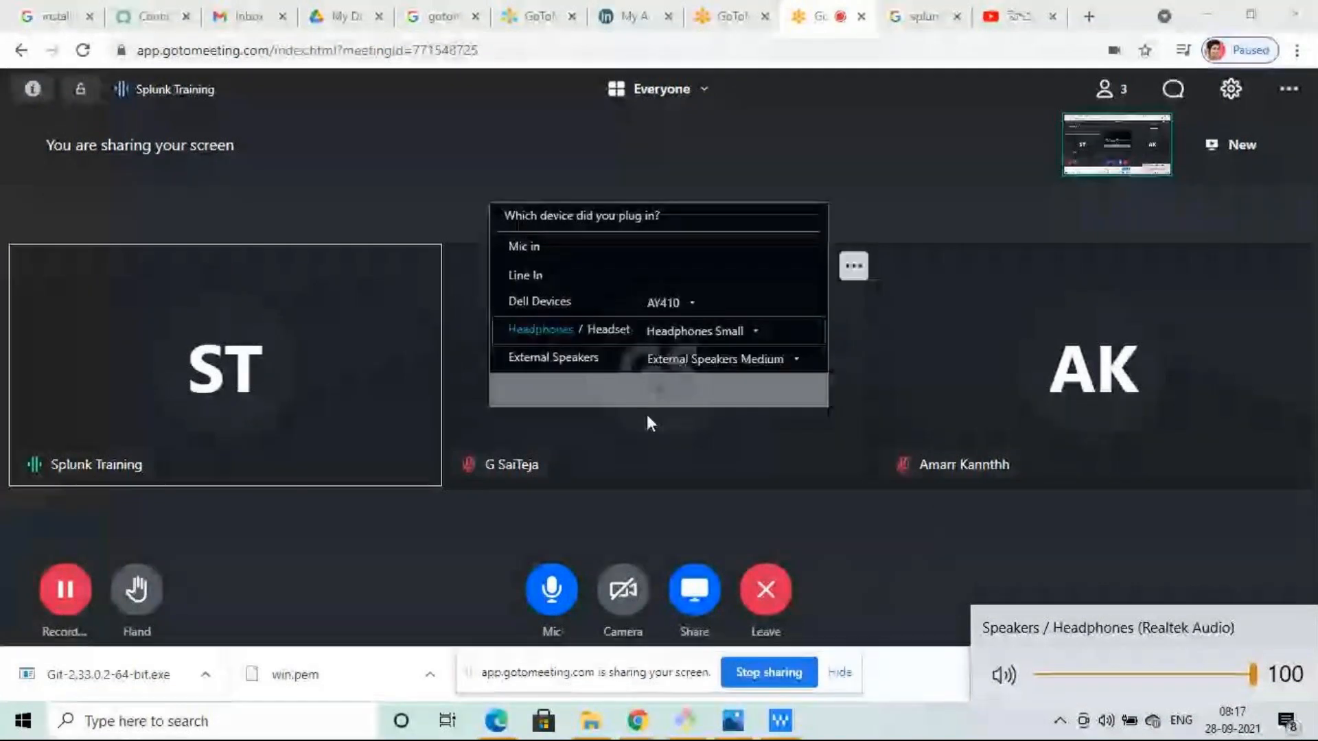
left_click(653, 392)
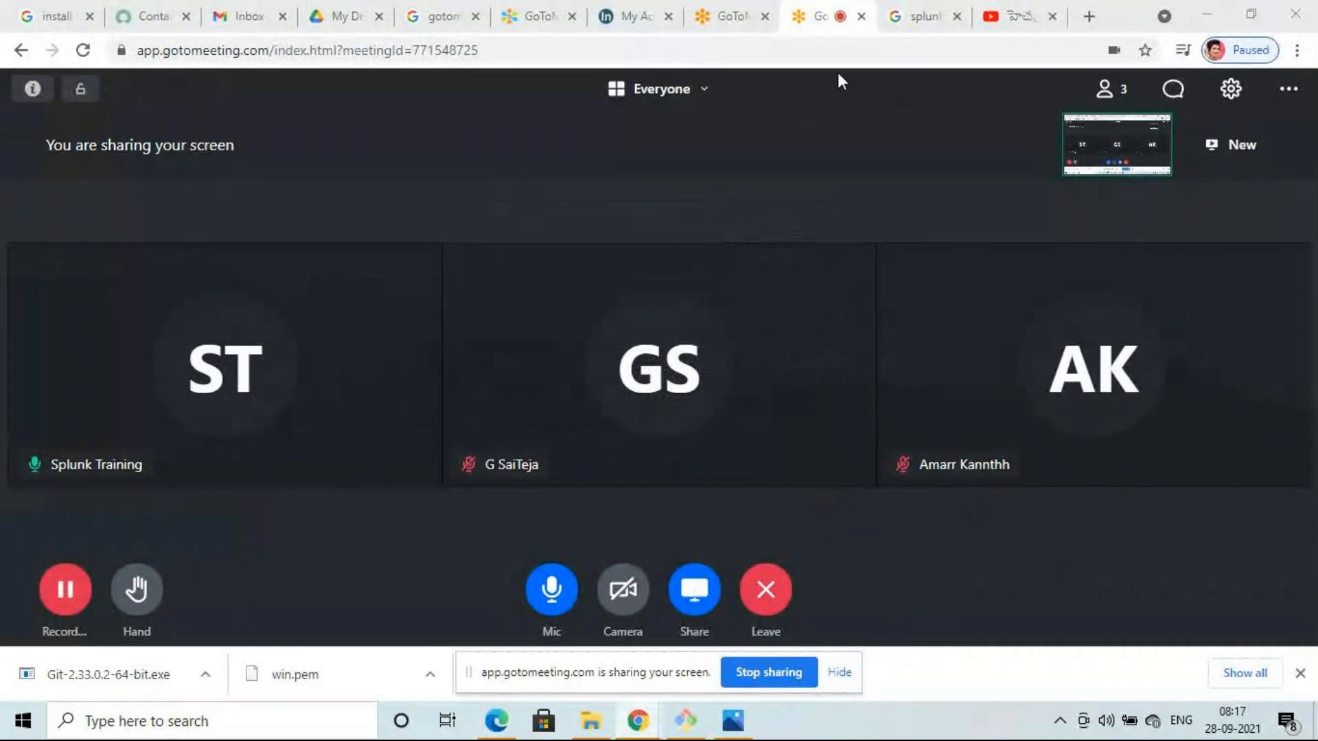
- Look over the LogMeIn account, Hub, goto.com and login-search tabs, then open a new Google tab
left_click(632, 14)
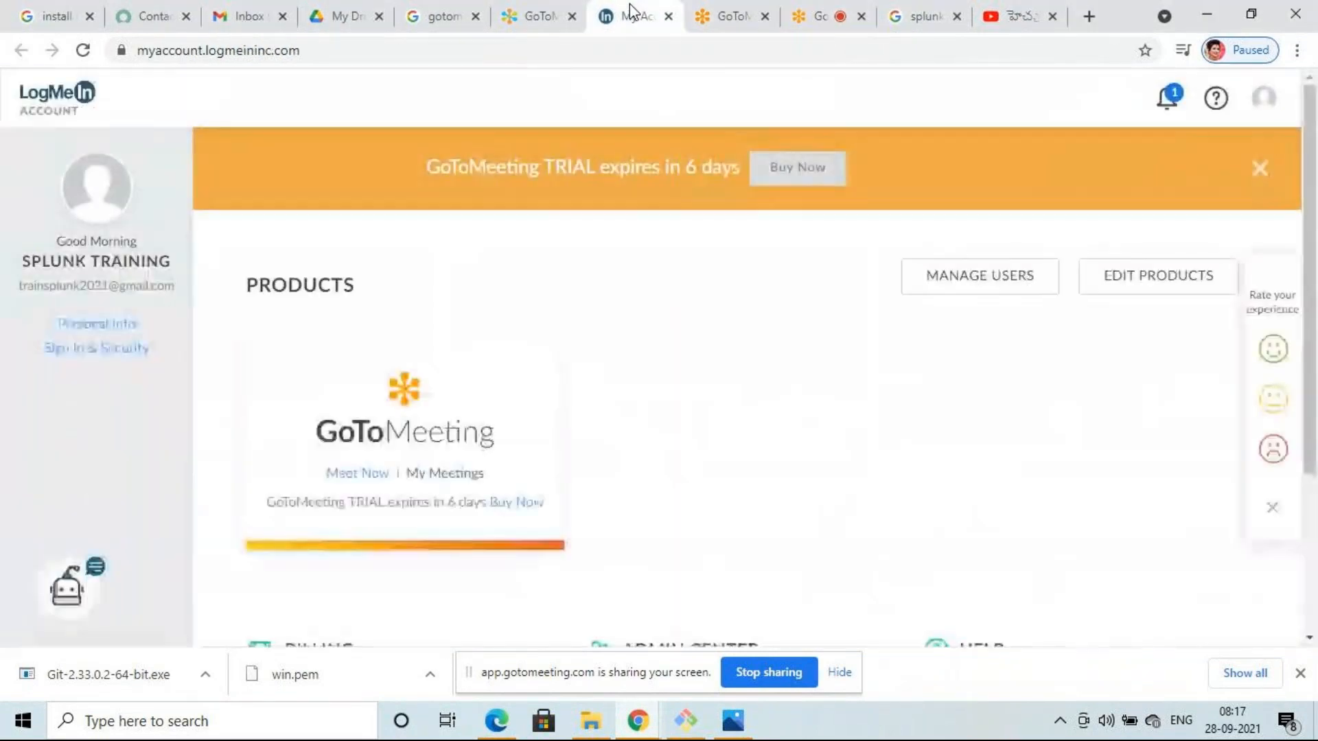
left_click(729, 15)
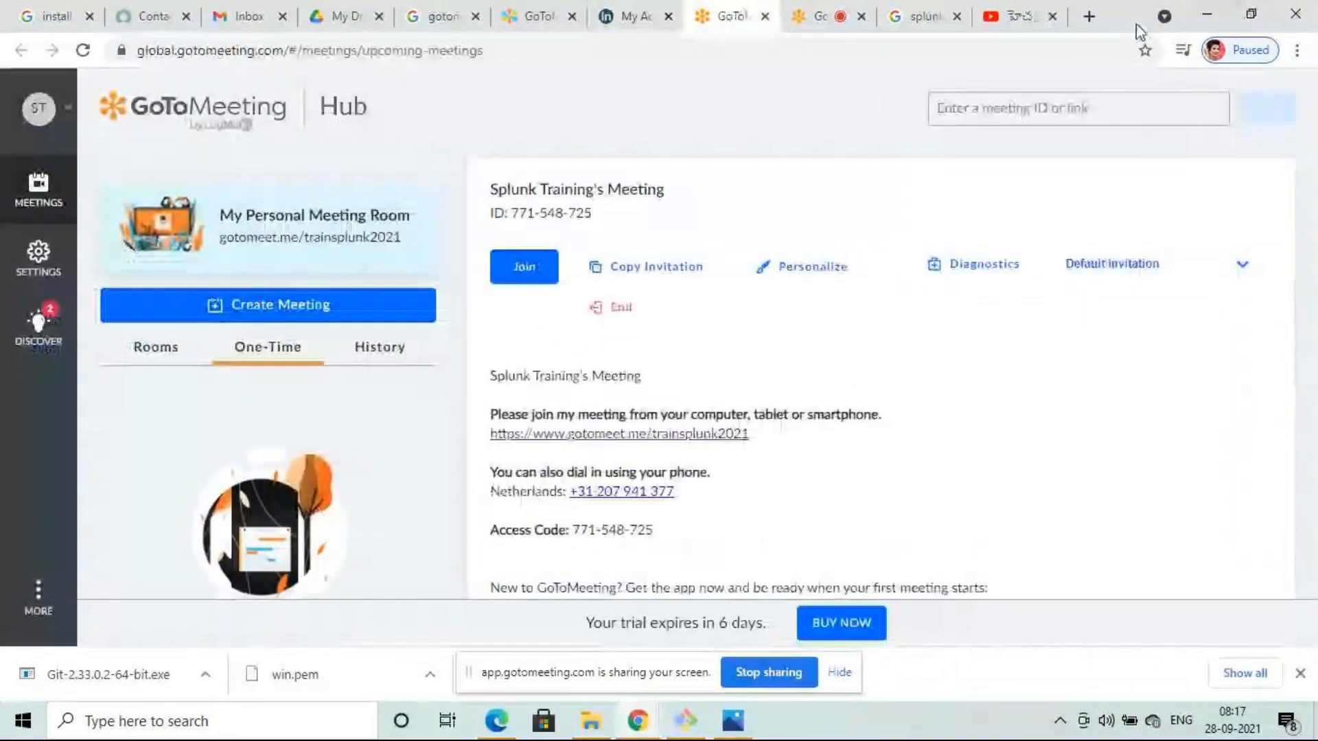
left_click(538, 15)
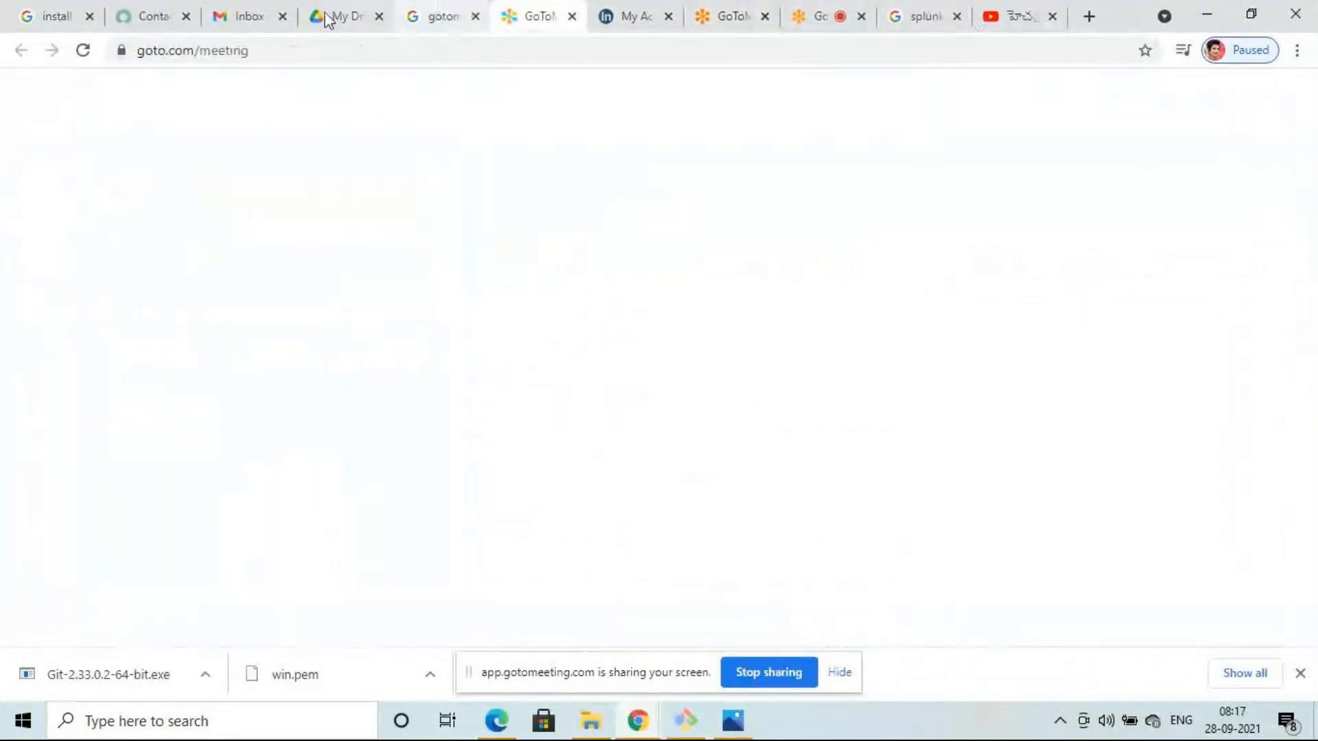
left_click(440, 15)
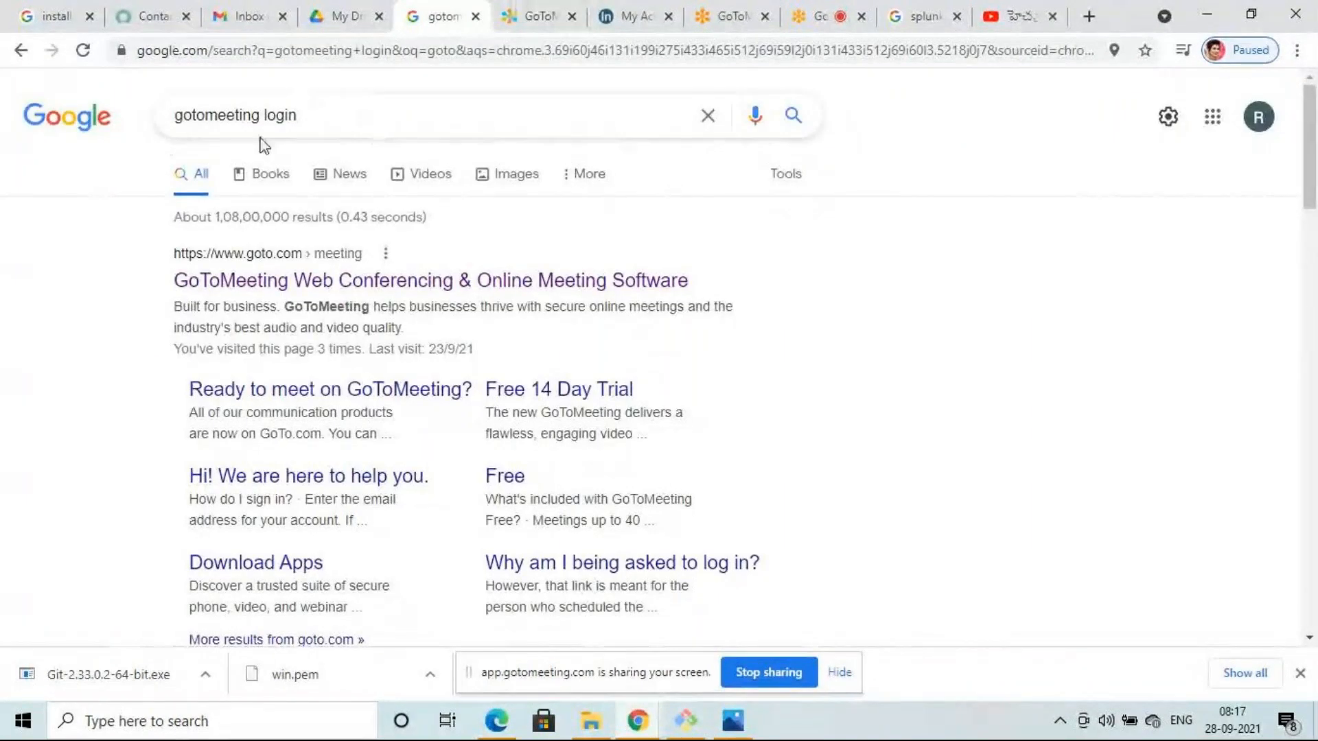
left_click(678, 18)
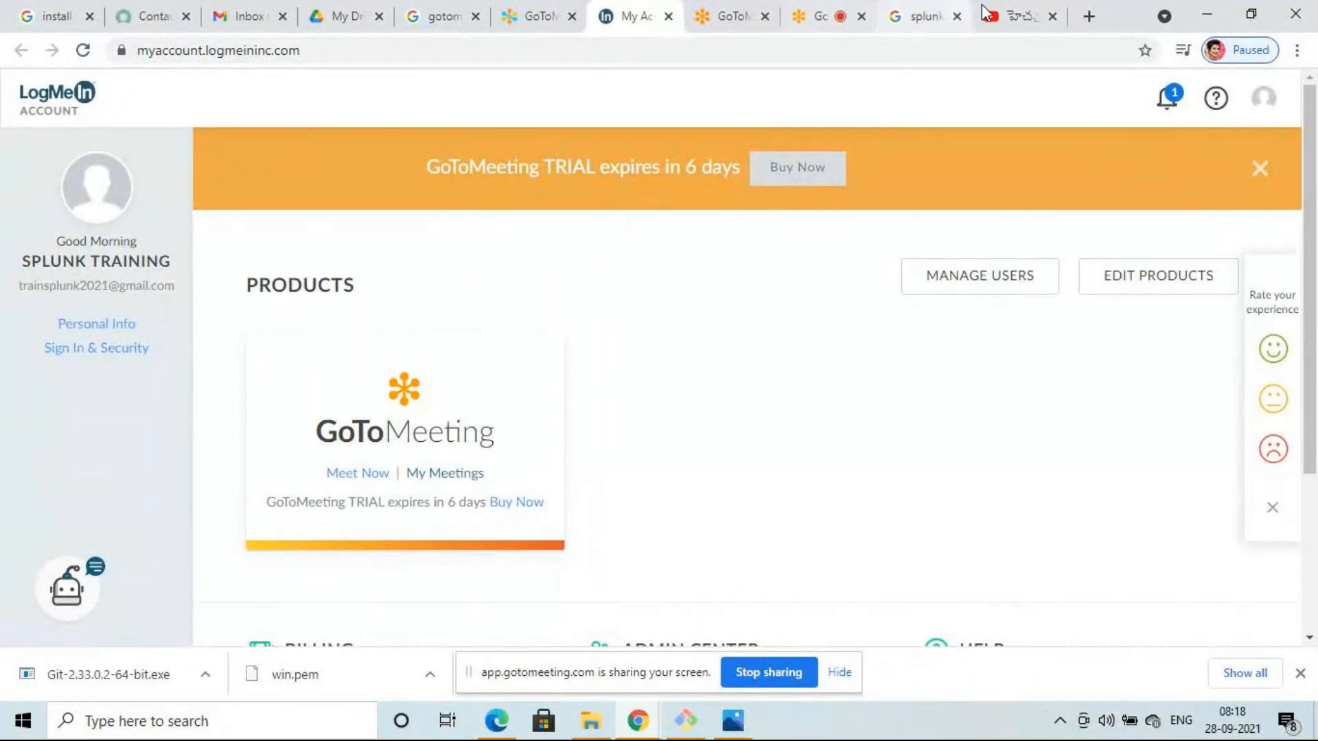
left_click(1090, 16)
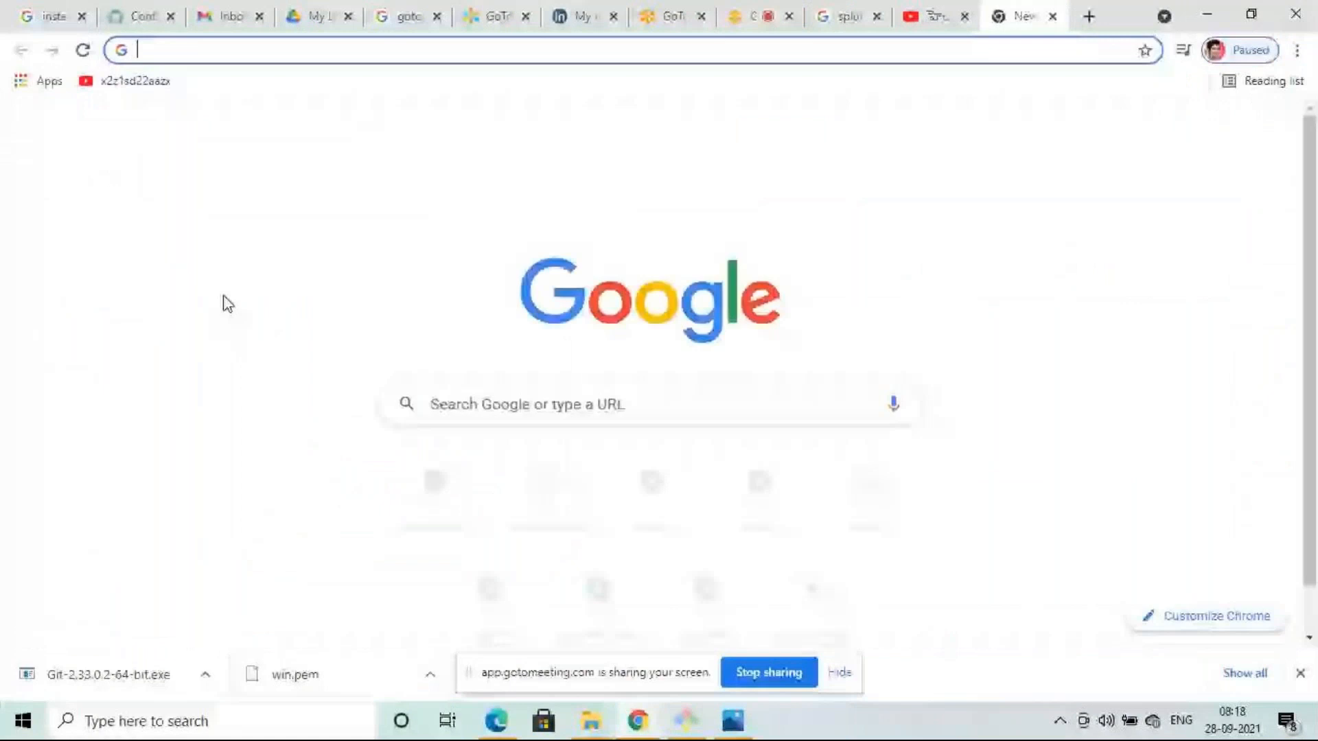
- Search Google for 'aws sign up'
left_click(466, 412)
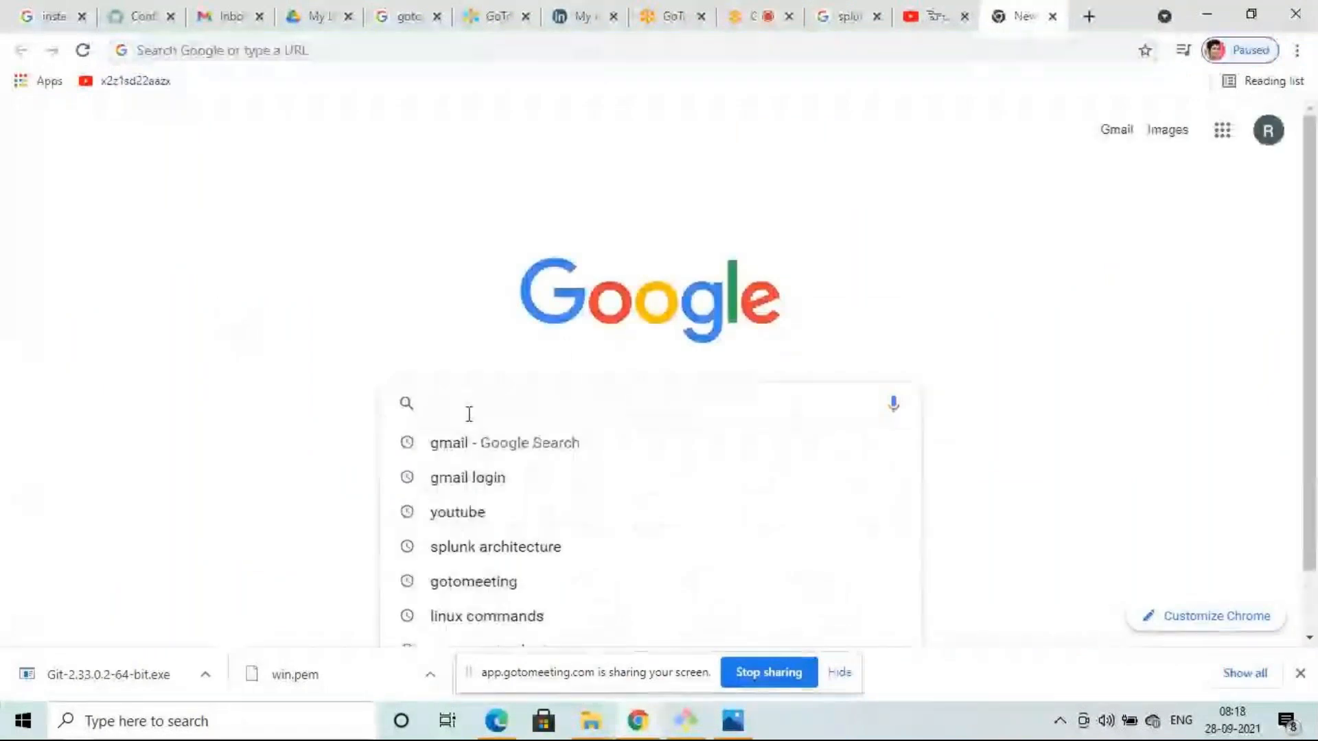
type("ws")
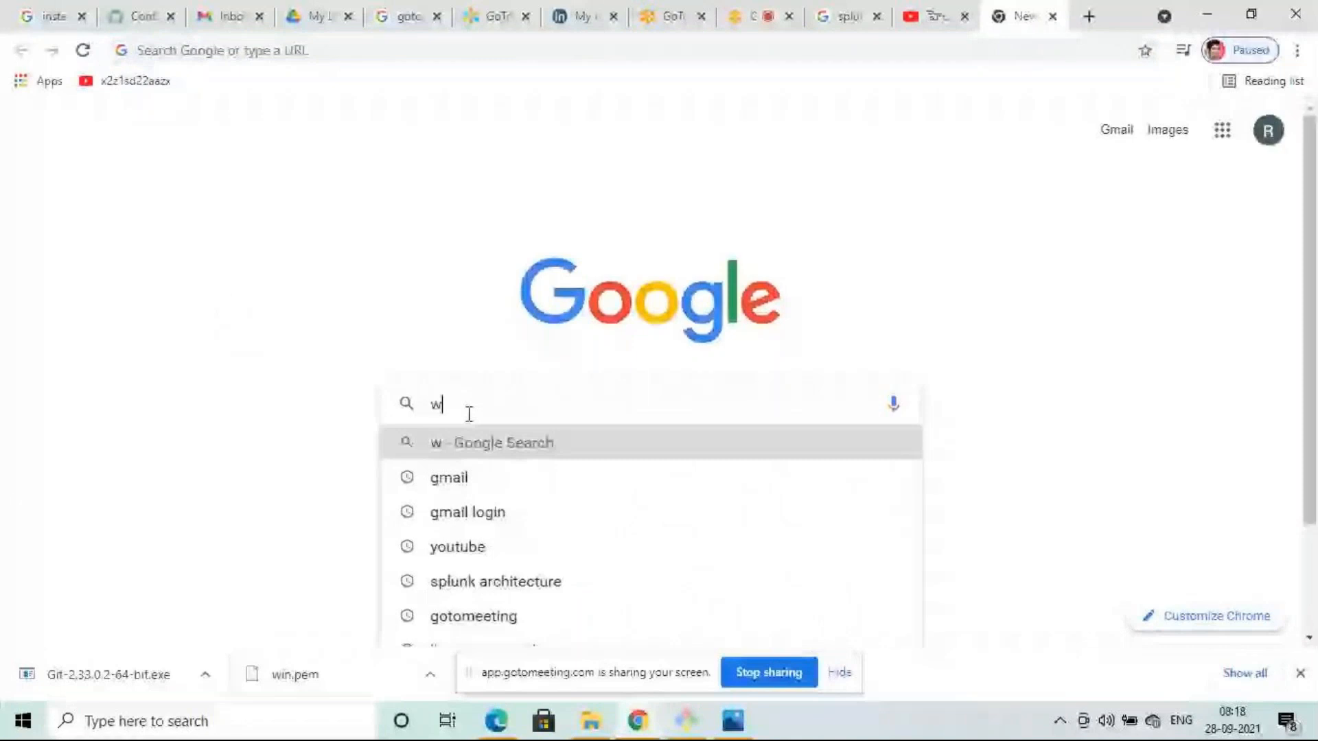
key("BackSpace")
type("aws")
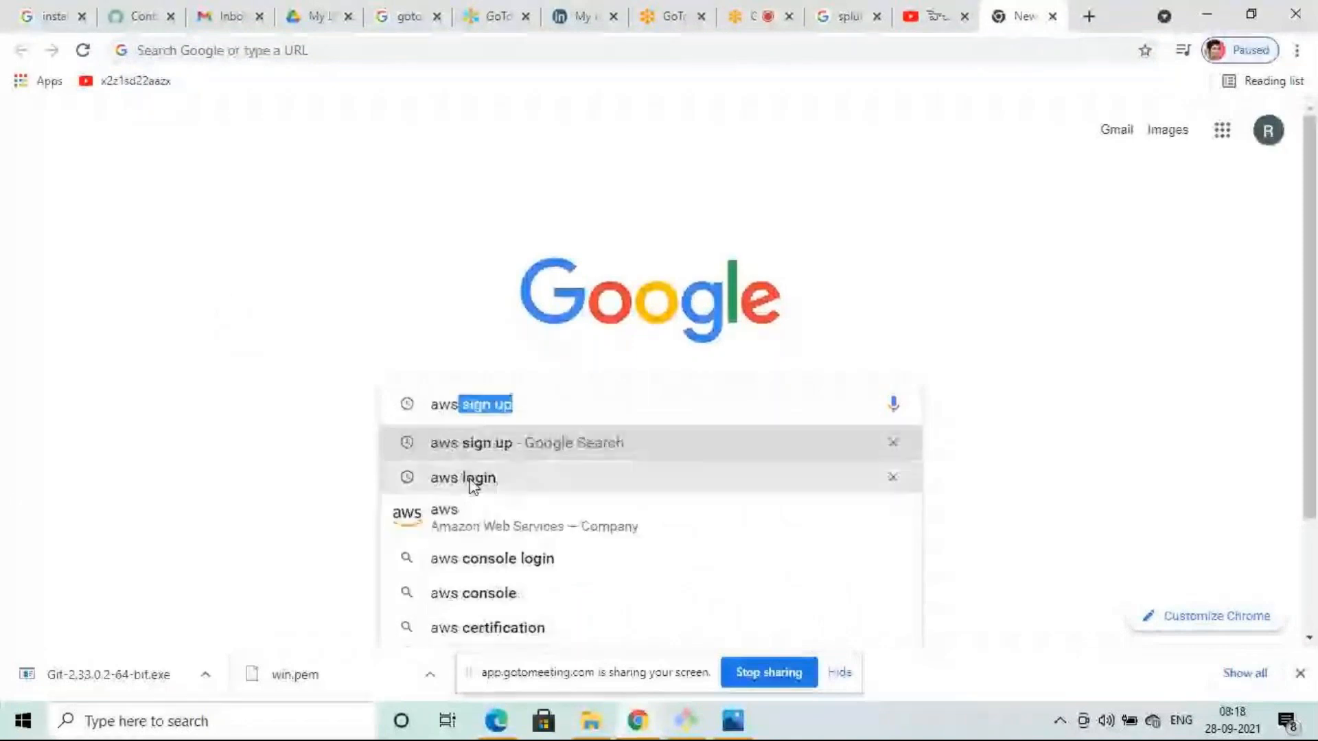
key("Return")
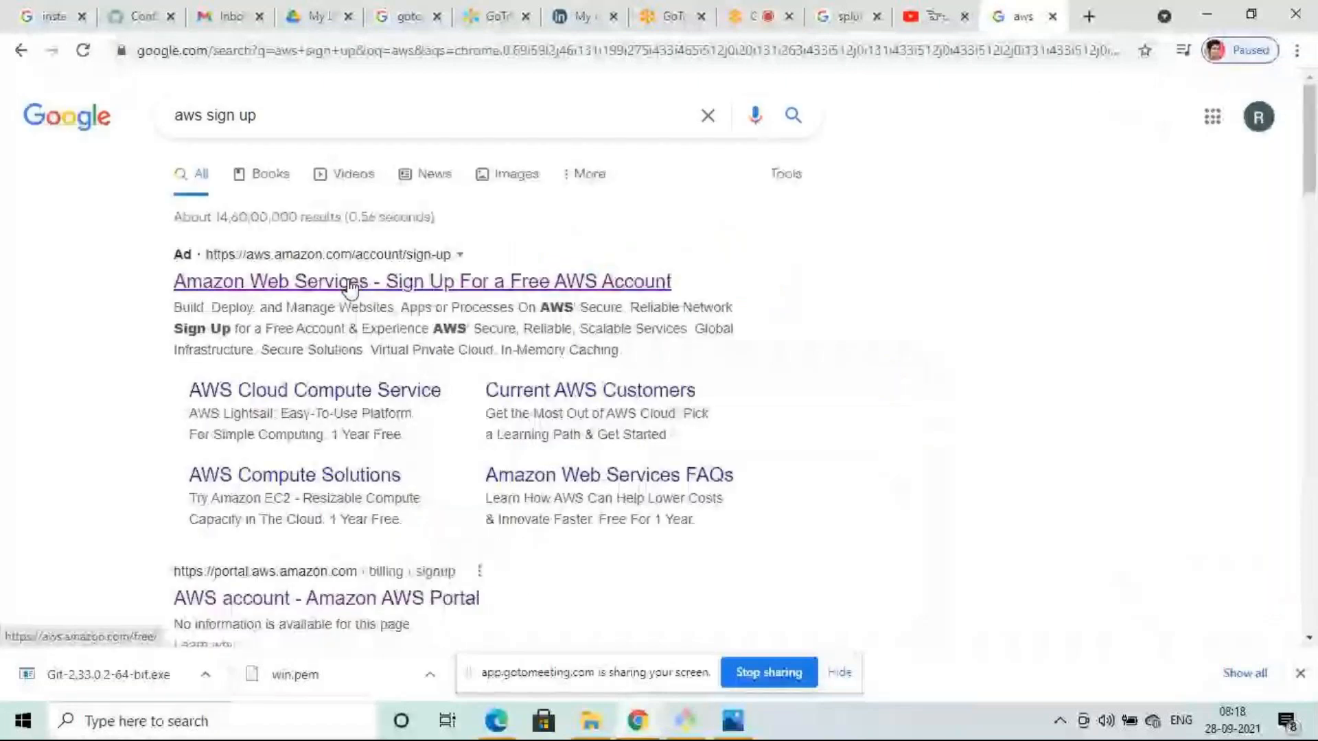
- Open the AWS sign-up ad as the Free Tier page in its own tab, then return to GoToMeeting Hub
middle_click(350, 287)
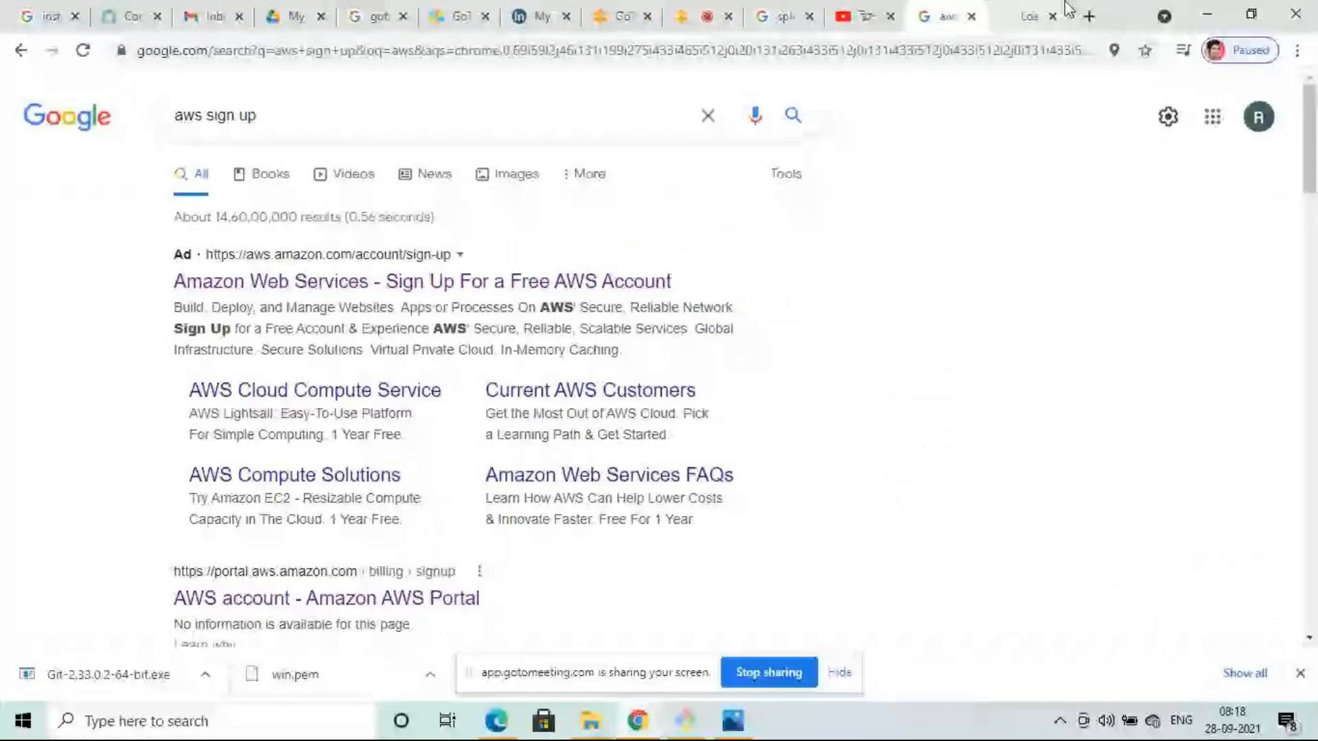
left_click(1066, 10)
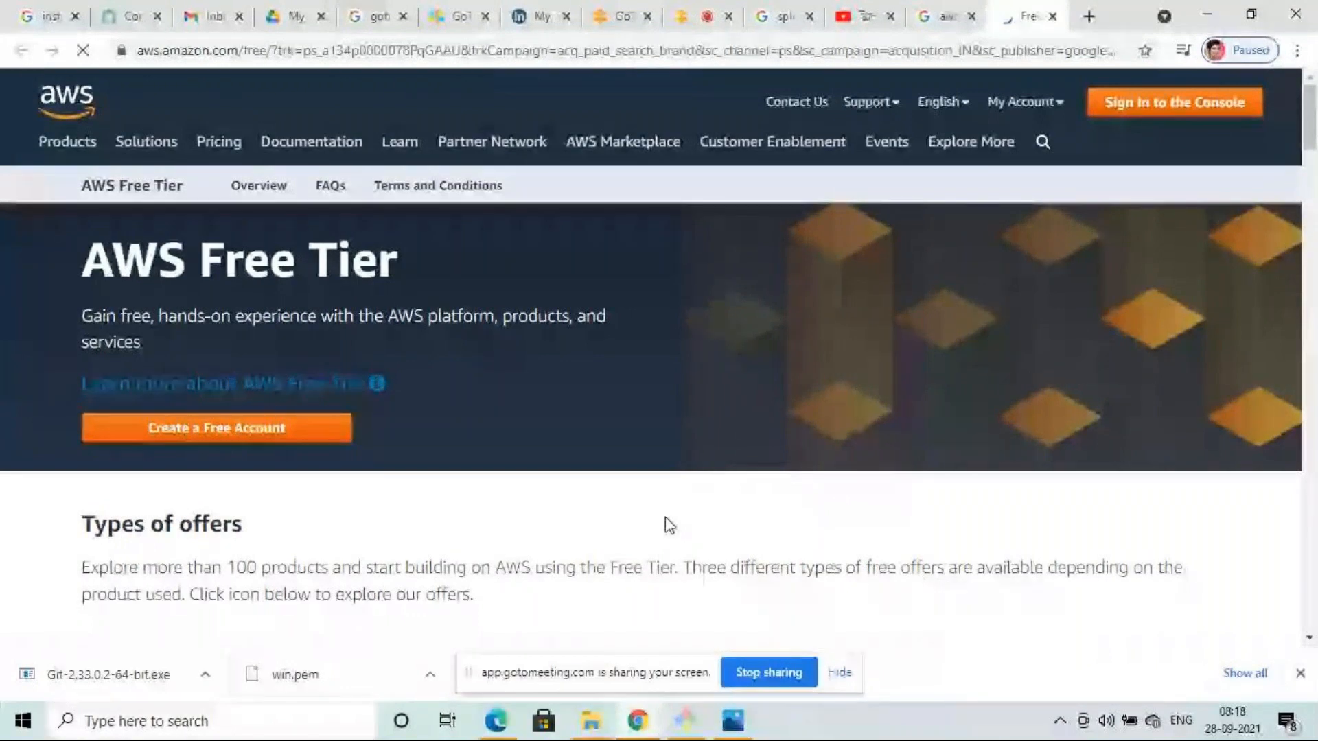
left_click(622, 14)
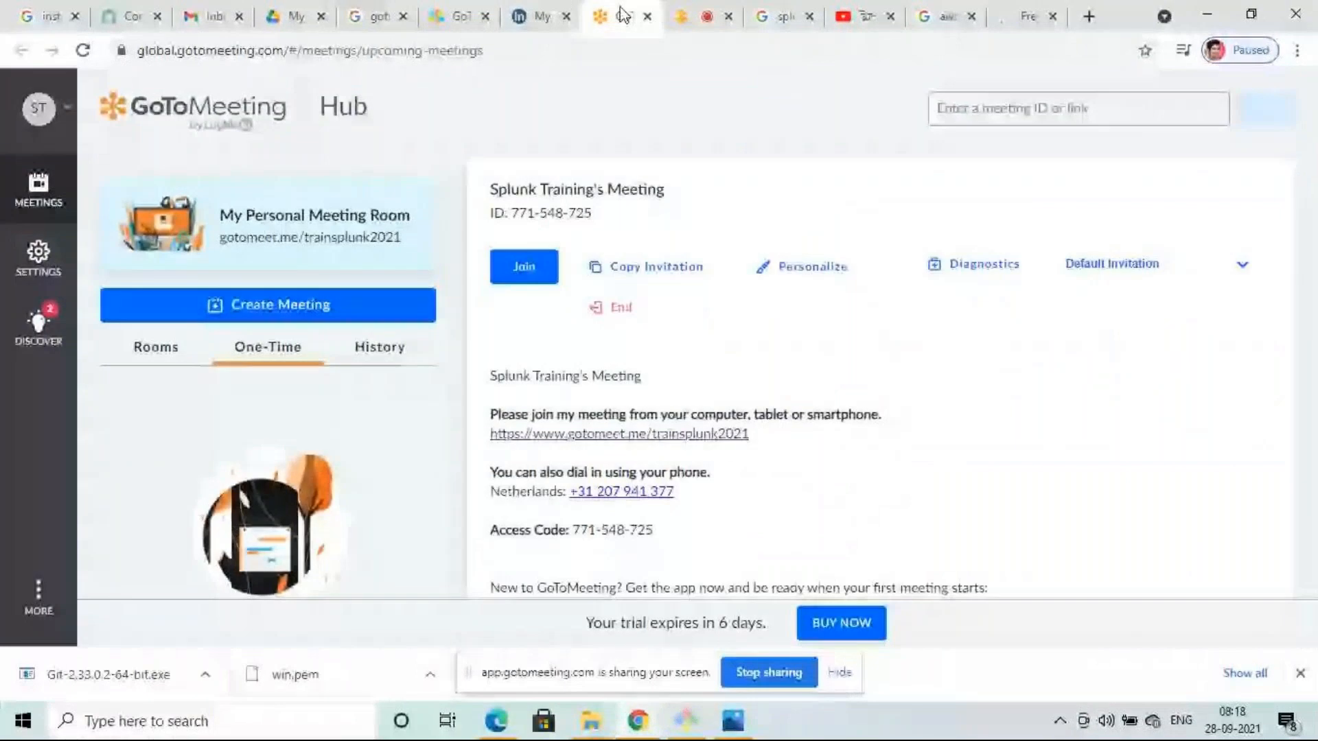
- Check the live meeting room, then bring the AWS Free Tier page to the front
left_click(690, 15)
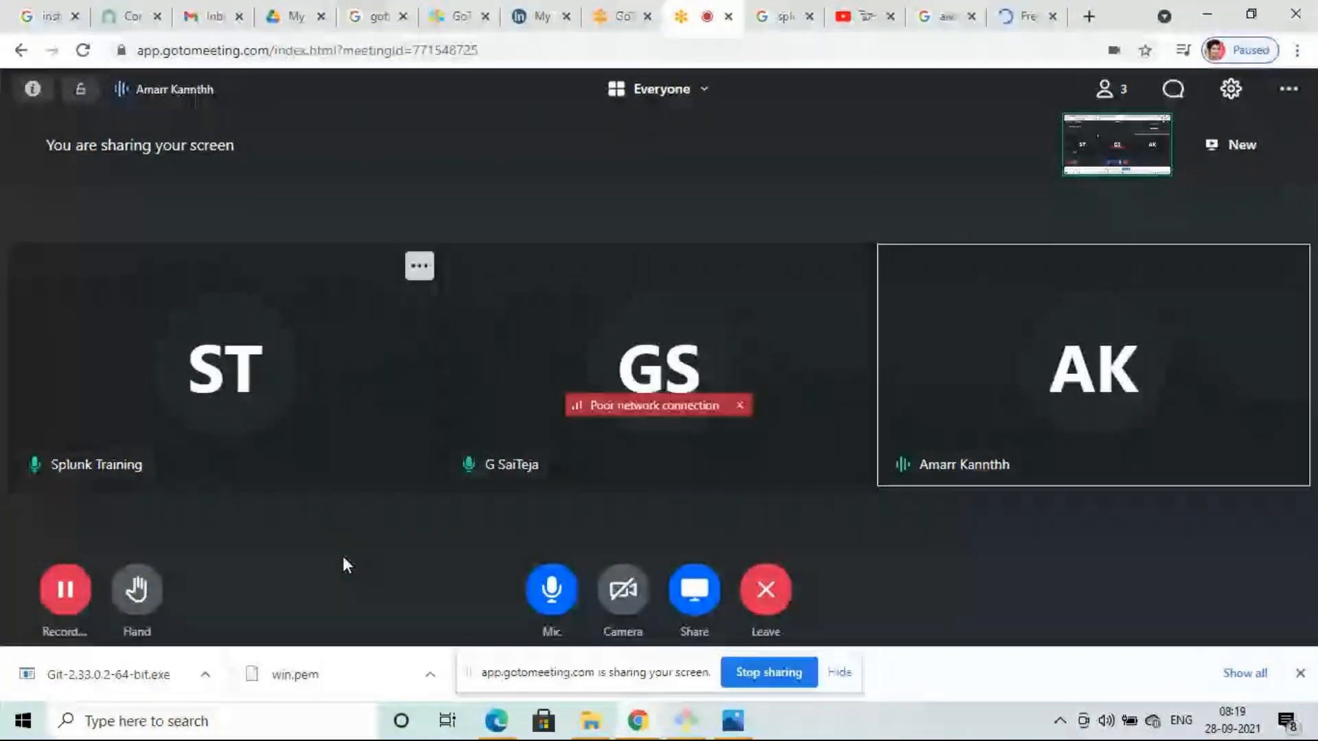
left_click(1023, 17)
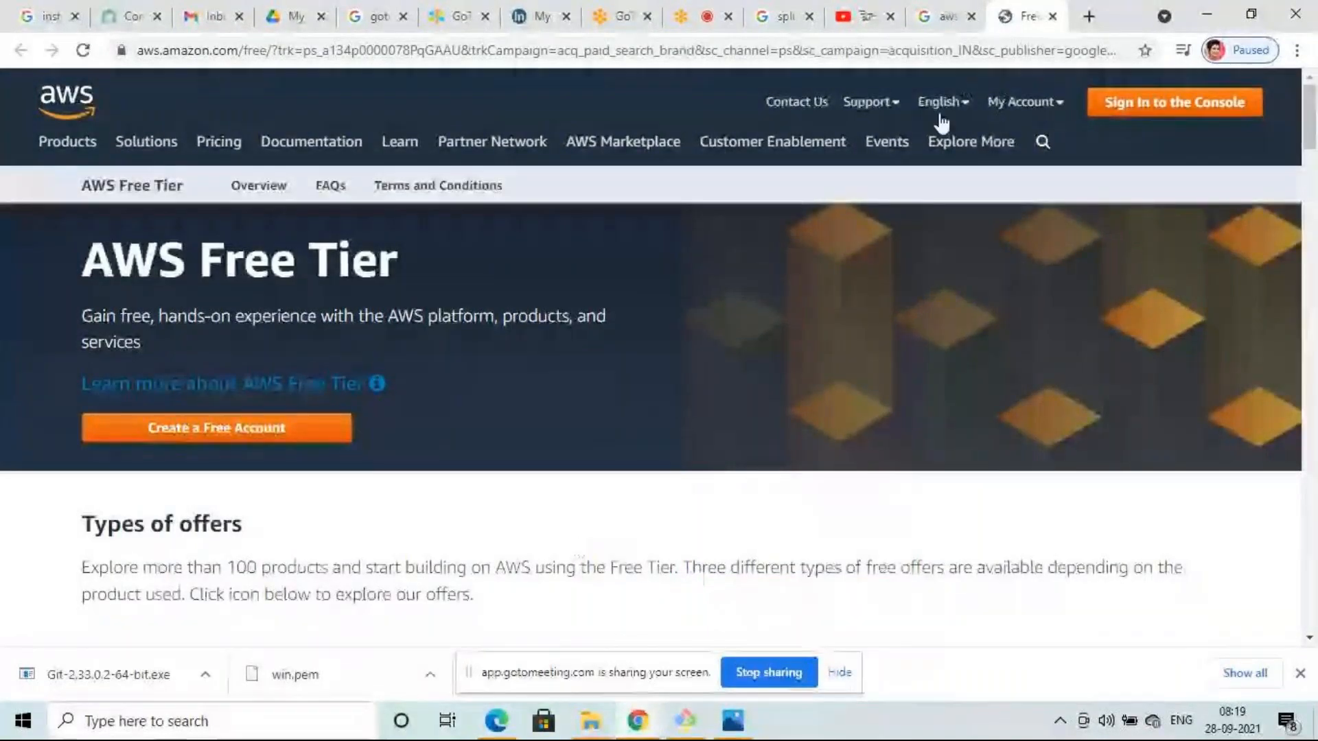
- Load the AWS console sign-in from Free Tier, go back, then return to GoToMeeting Hub
mouse_move(887, 142)
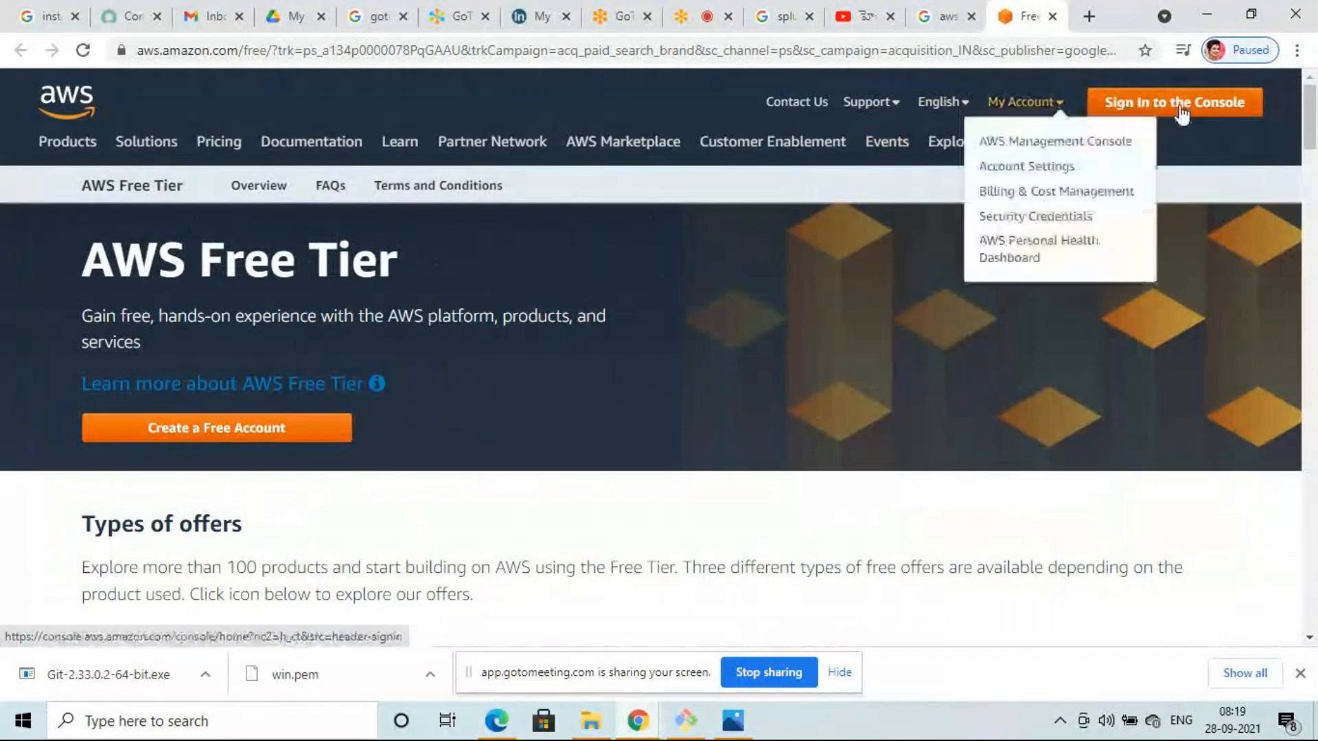
left_click(1182, 115)
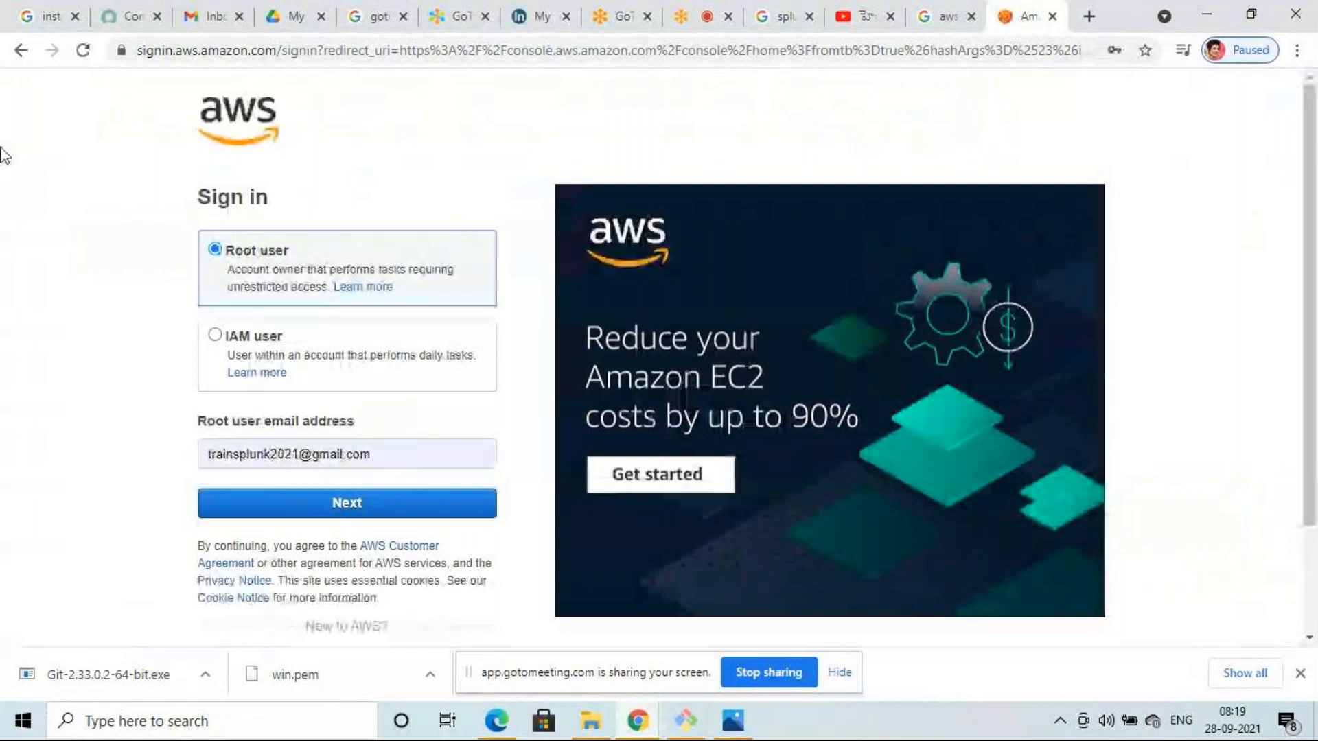
left_click(21, 51)
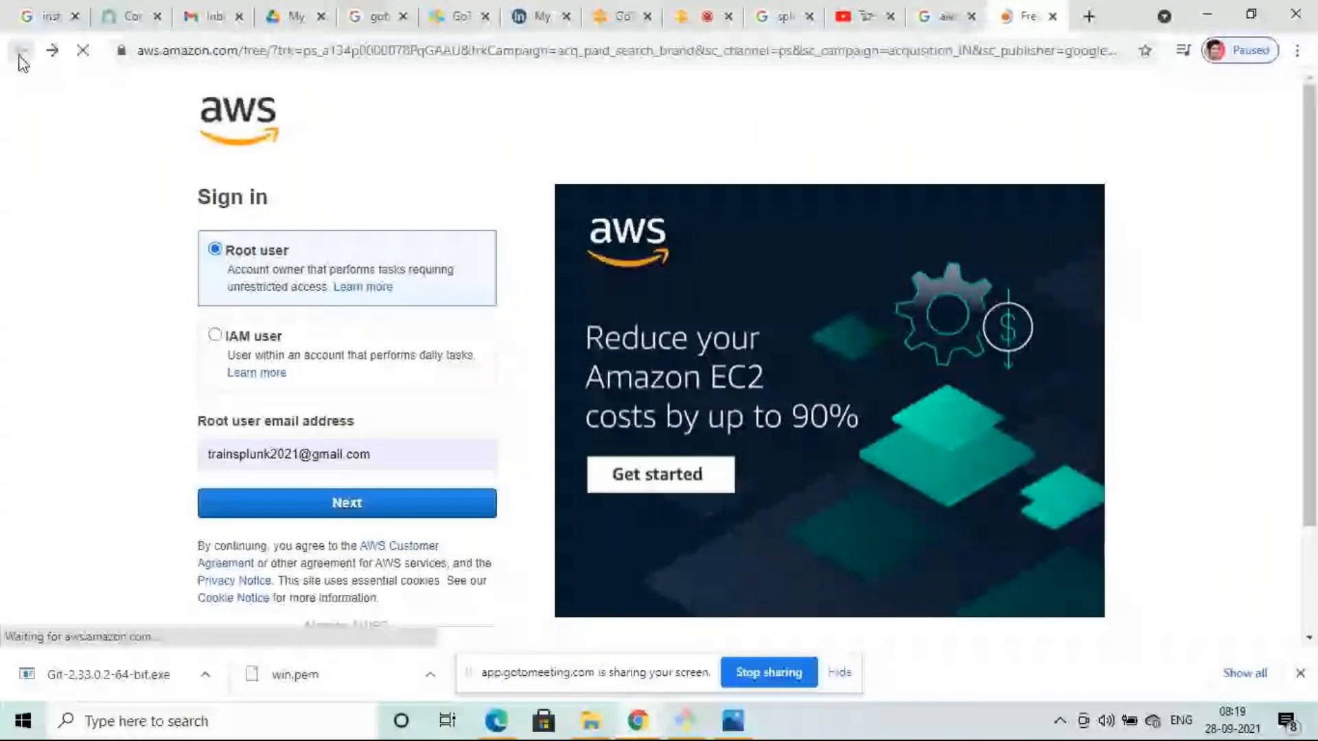
left_click(618, 15)
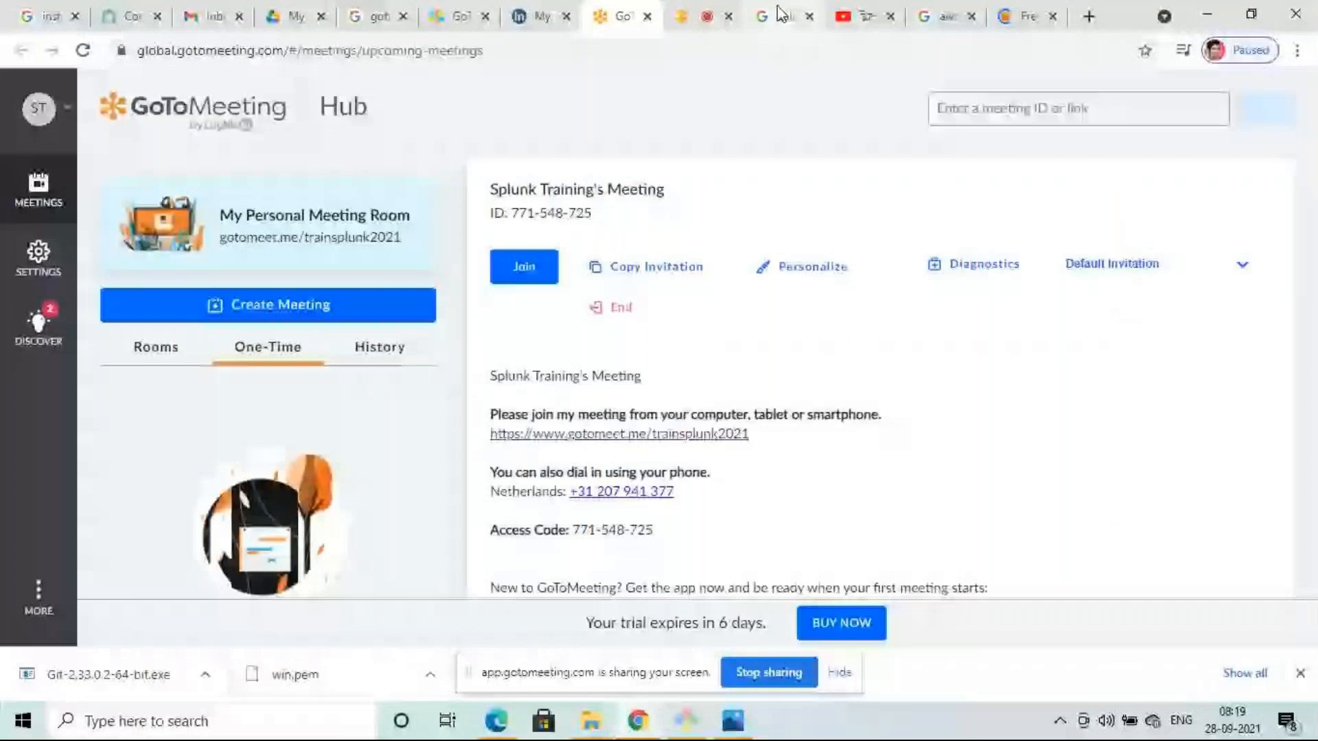
- Switch to the live GoToMeeting meeting room
left_click(703, 15)
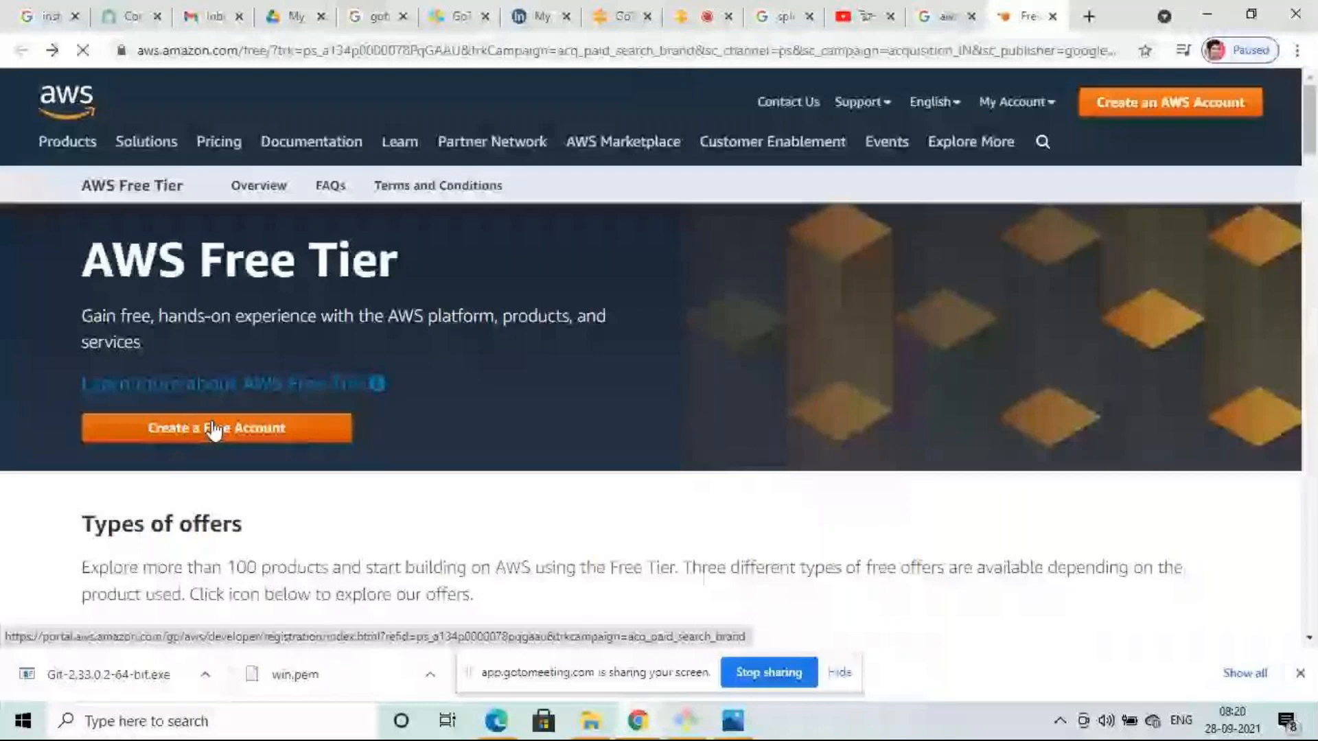
- Start a free AWS account, then bring up the link menu for the Google free-account ad
left_click(215, 430)
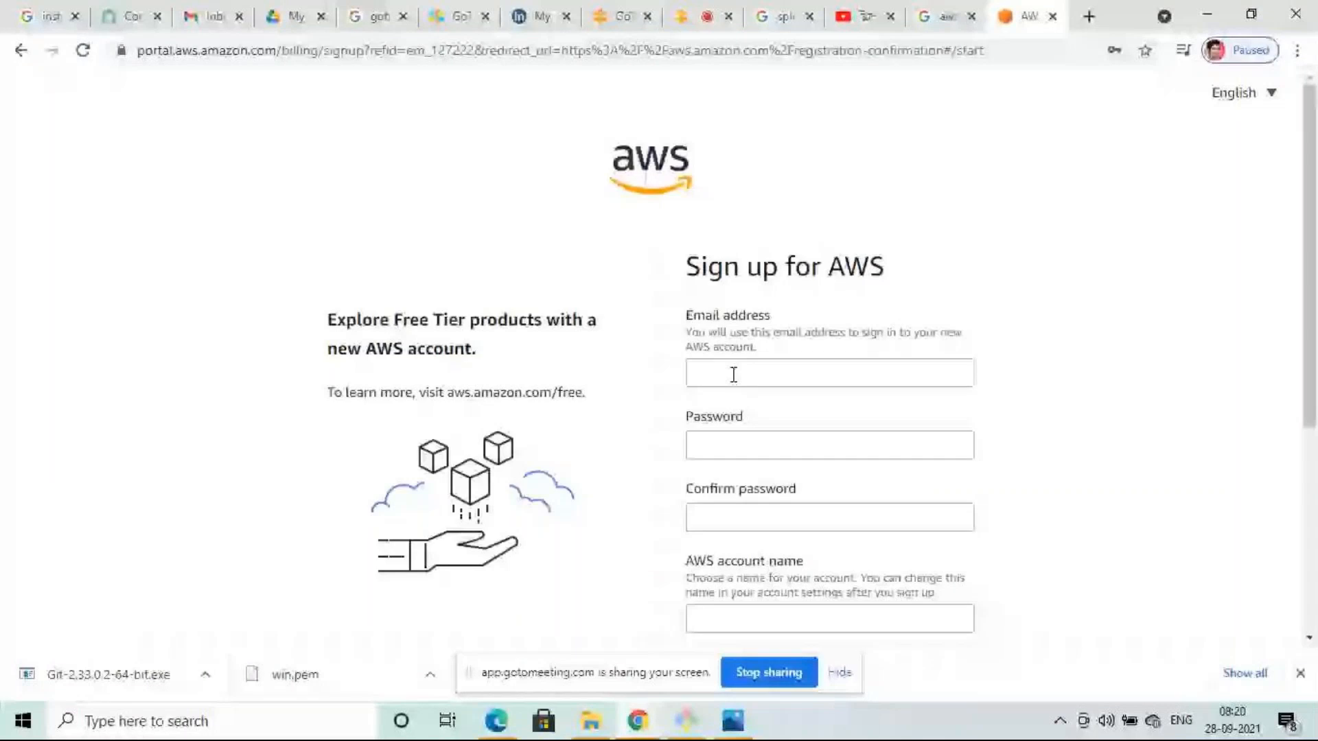
scroll(866, 483, "down", 2)
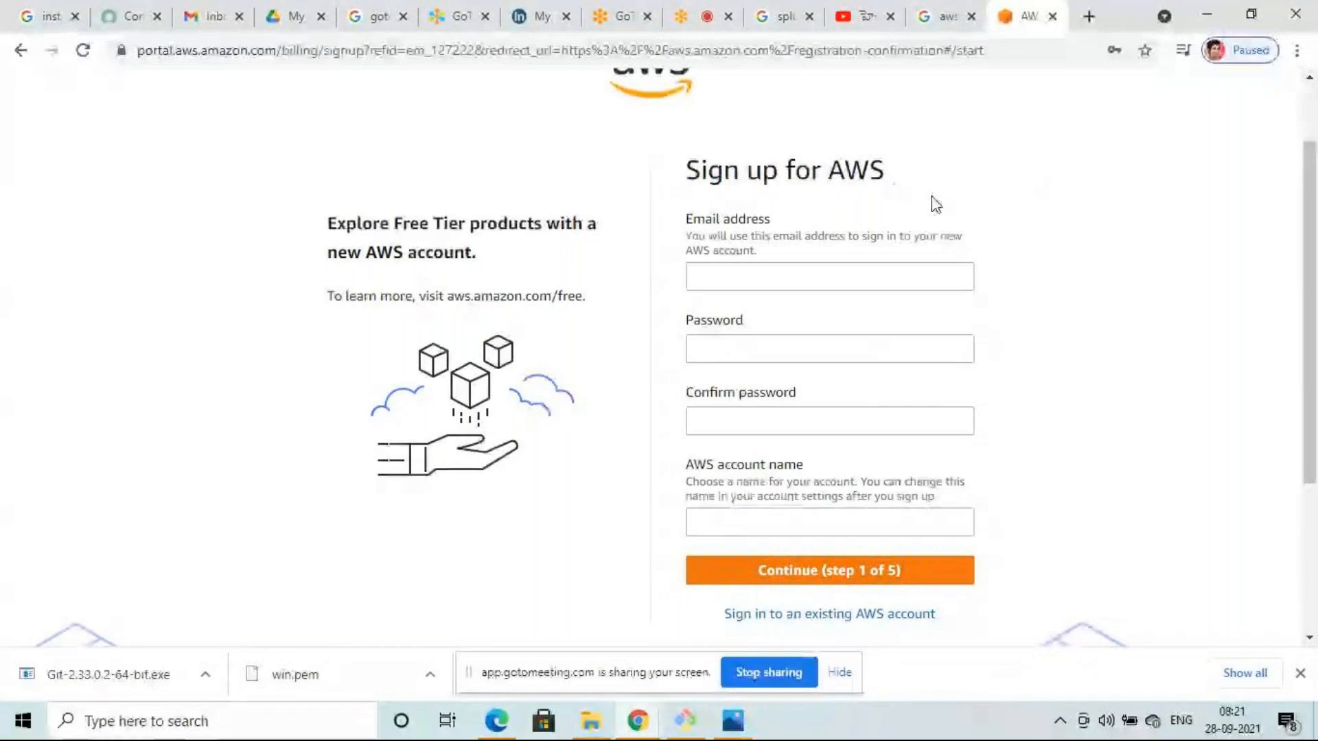
left_click(946, 17)
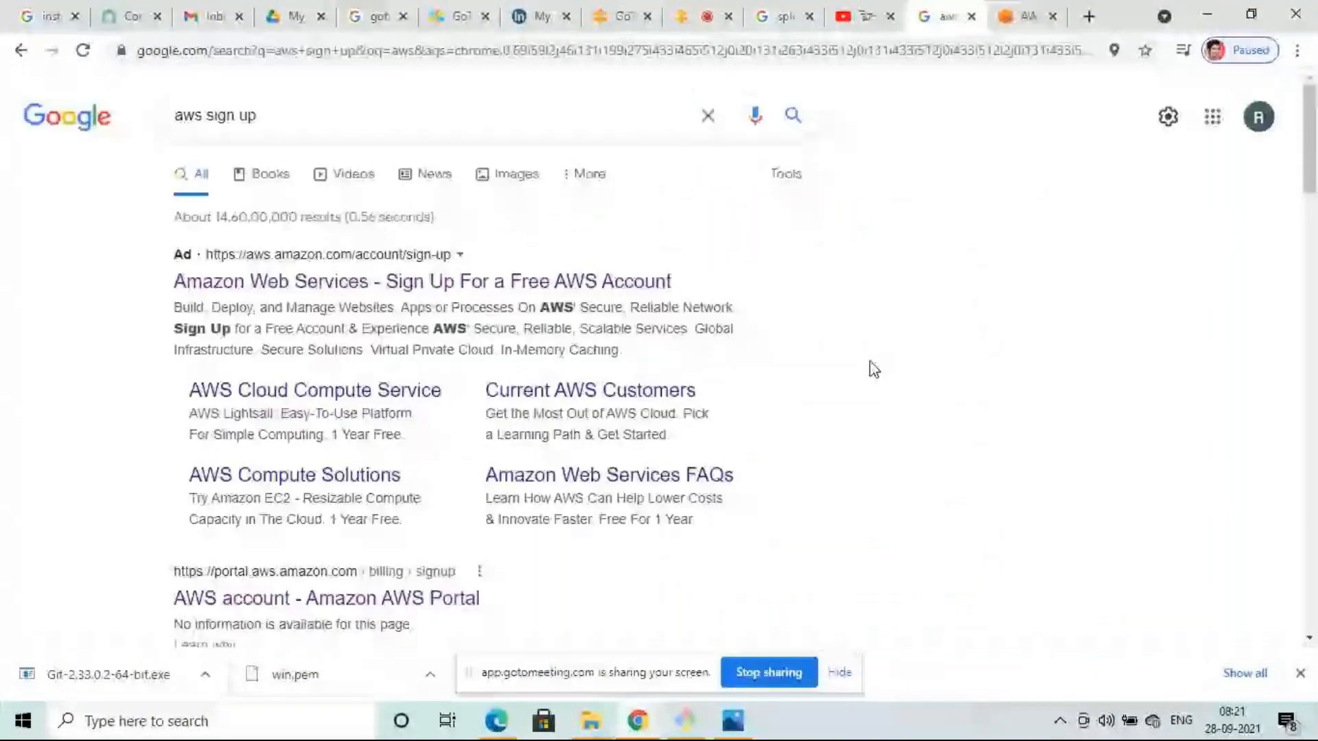
key("ctrl+Tab")
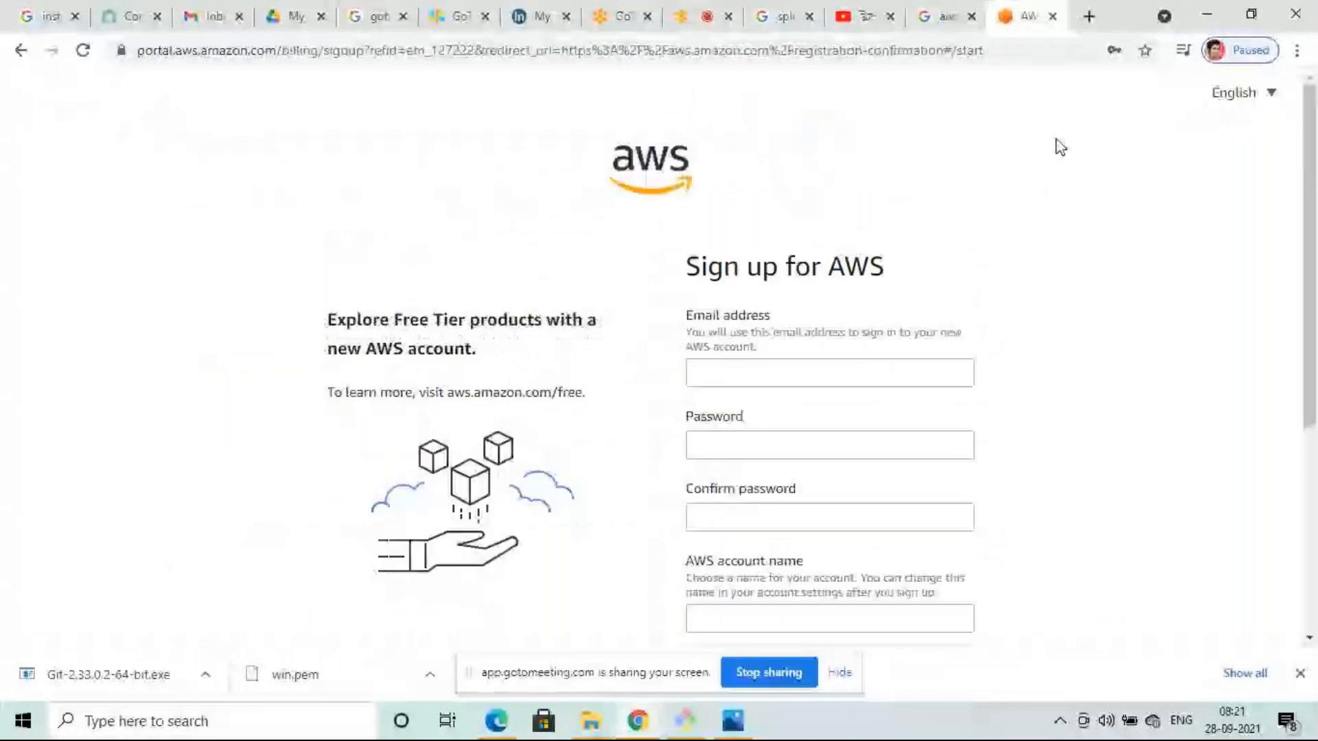
left_click(957, 20)
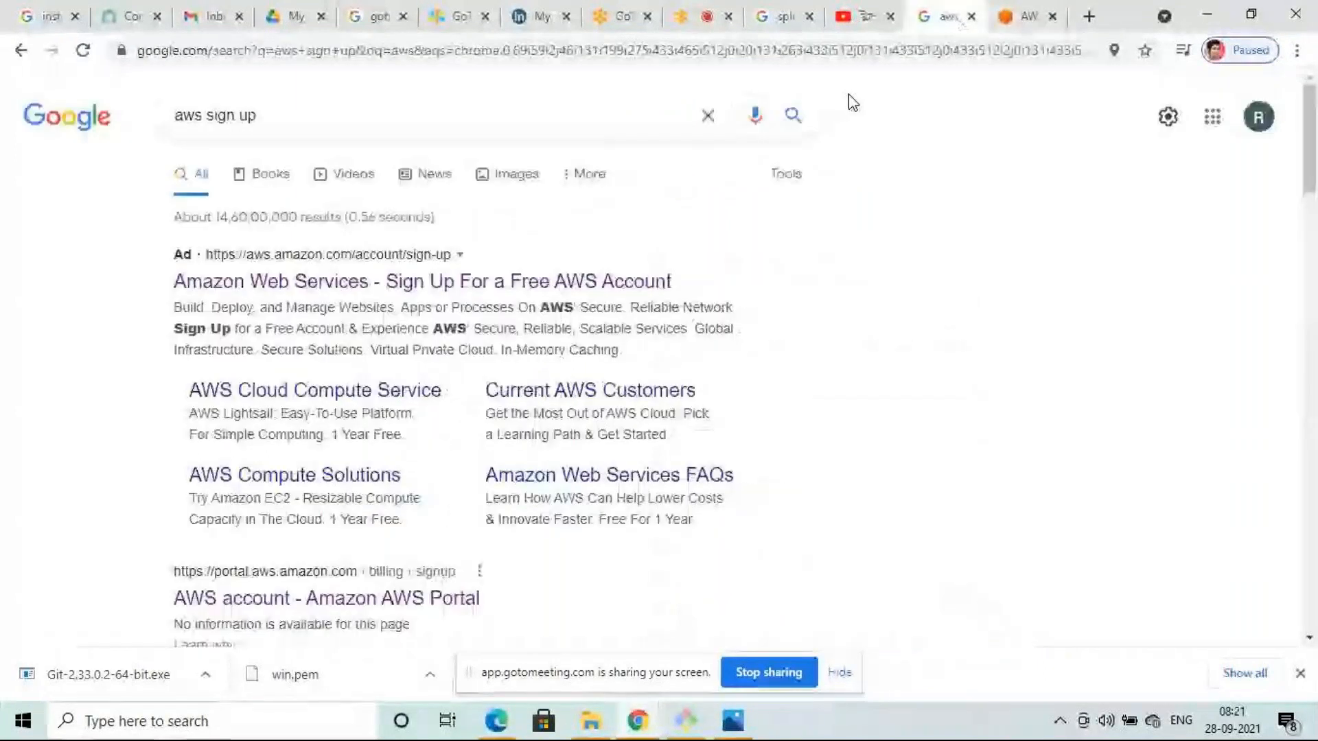
right_click(396, 289)
- Open the free-account ad in a new tab, then reach the sign-up form via Create a Free Account
left_click(432, 292)
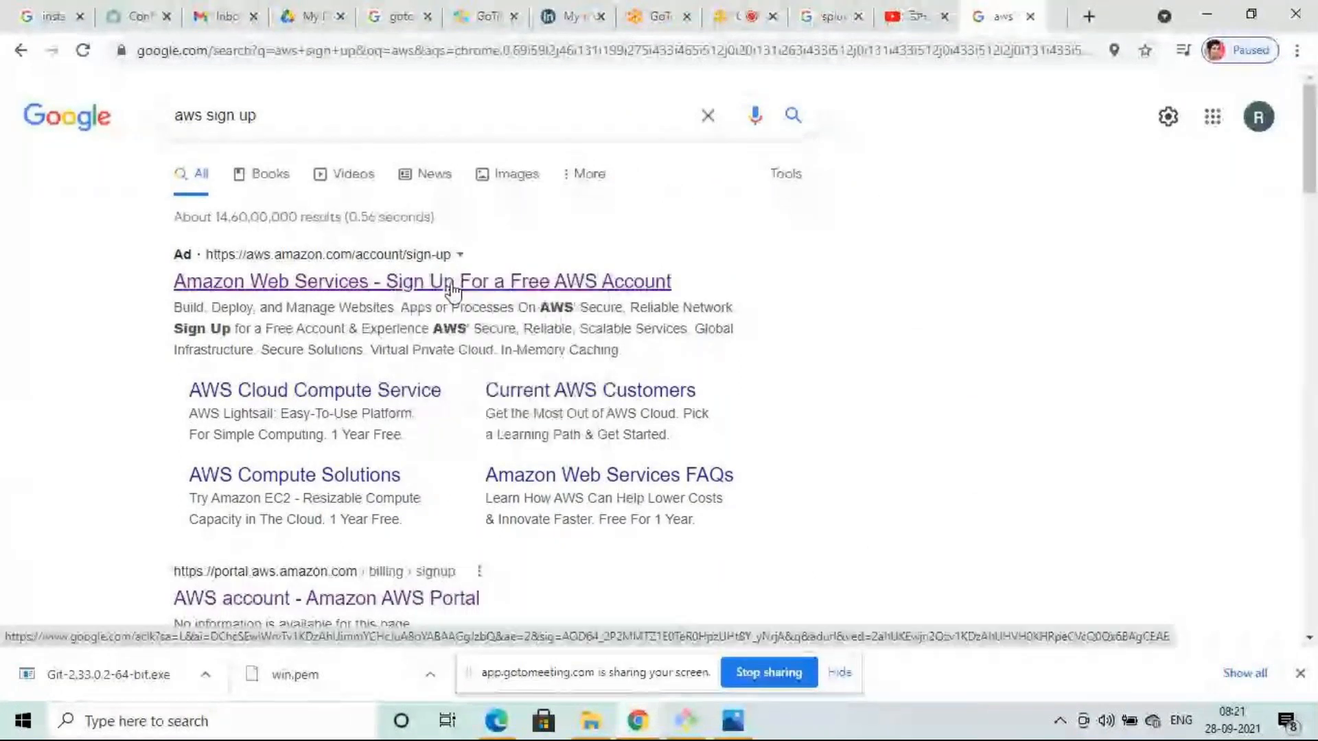
left_click(1027, 16)
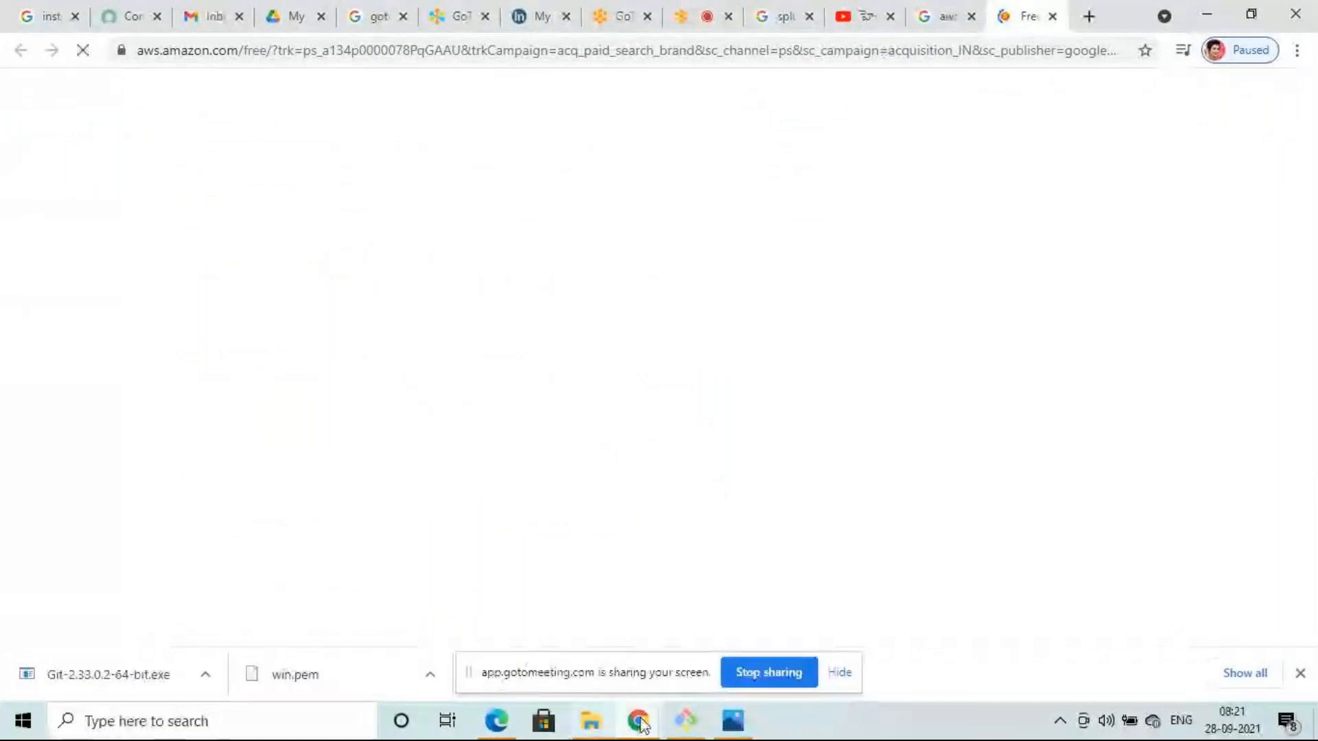
mouse_move(634, 727)
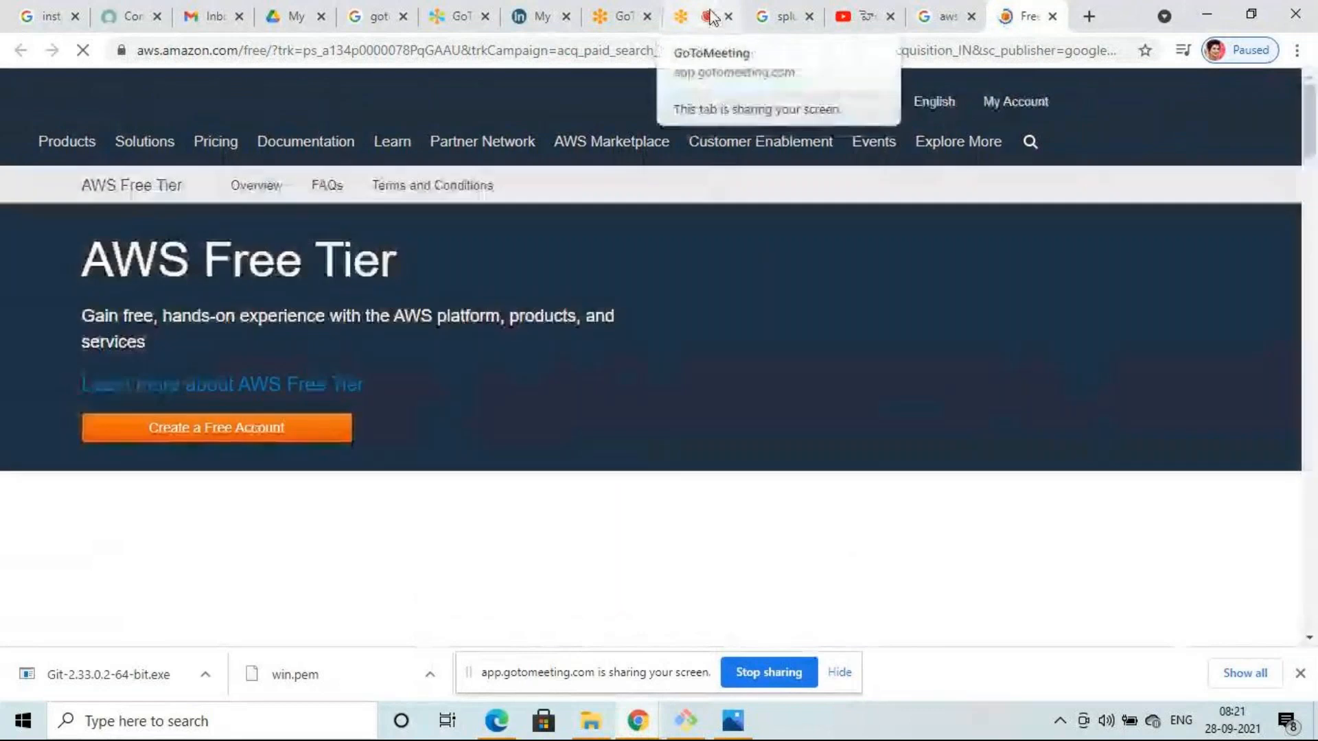
left_click(709, 16)
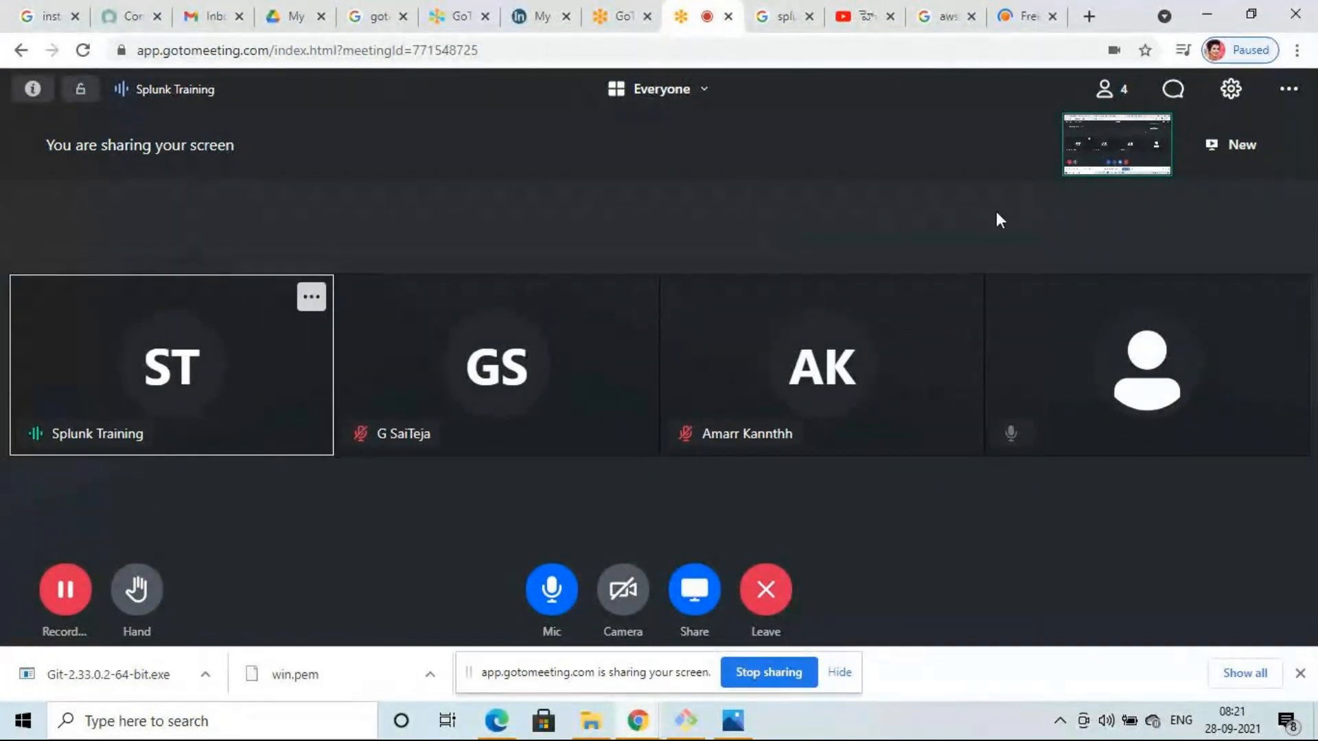
left_click(1027, 12)
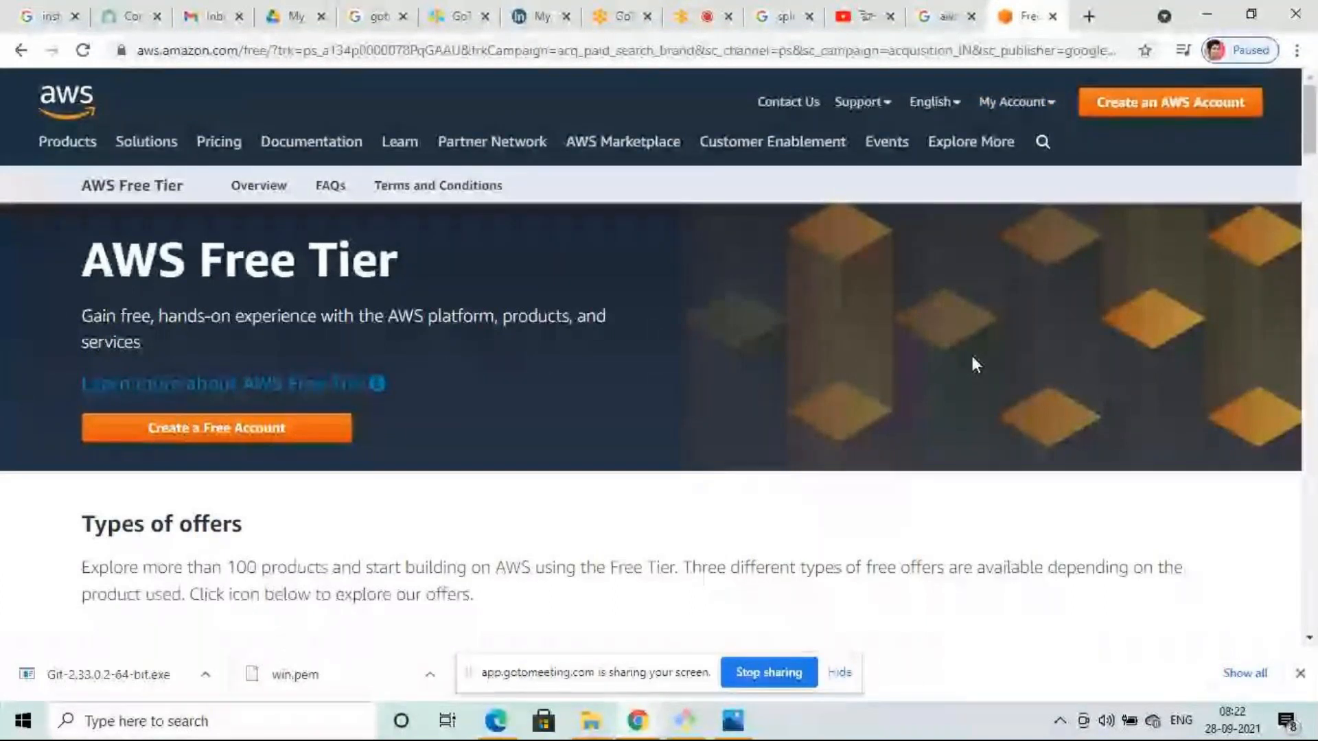
left_click(1166, 104)
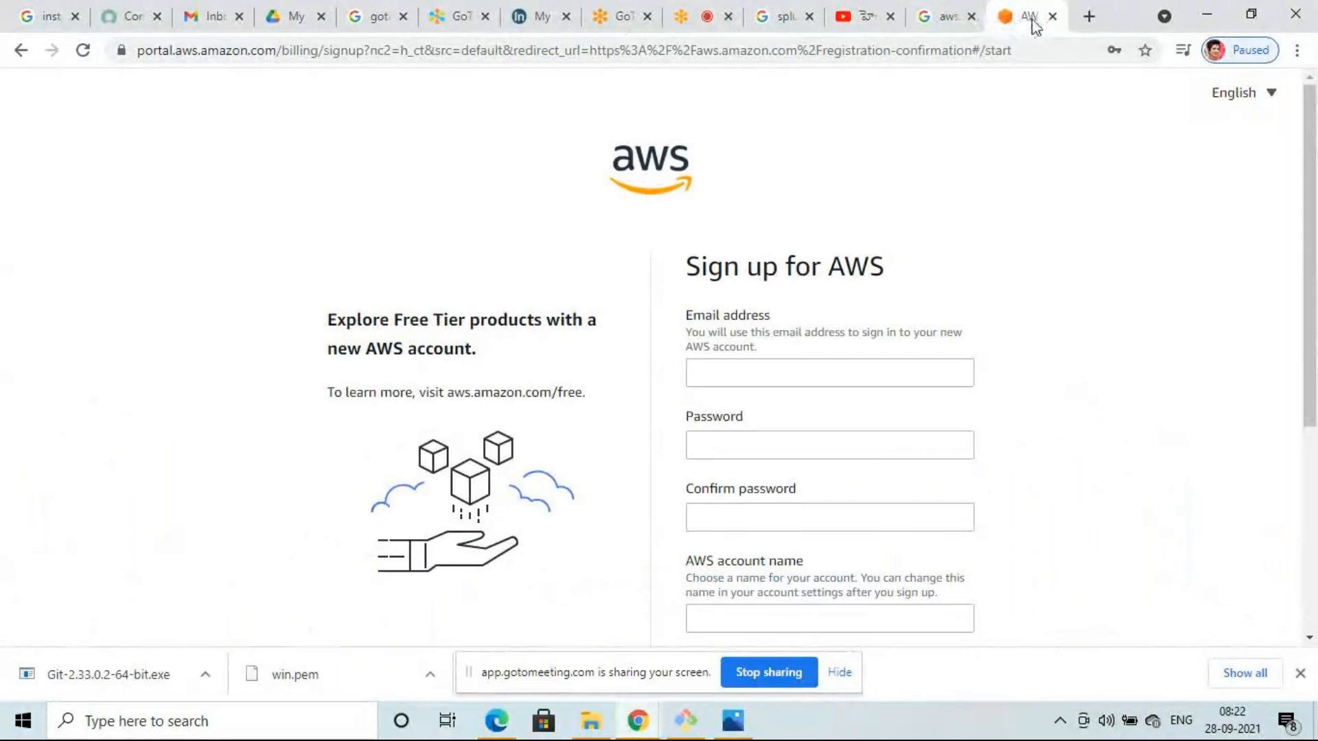
- Close the AWS sign-up tab and search Google for 'aws sign in console' instead
left_click(1053, 17)
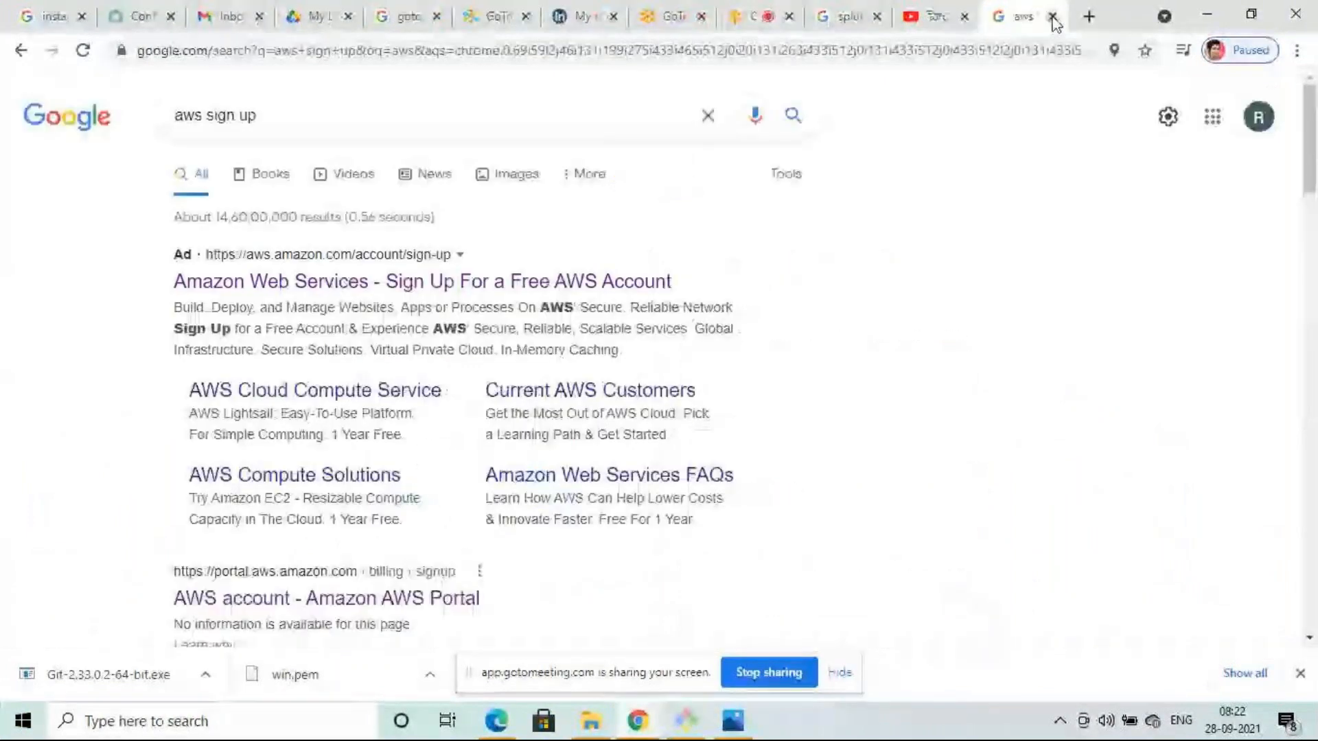
left_click(285, 115)
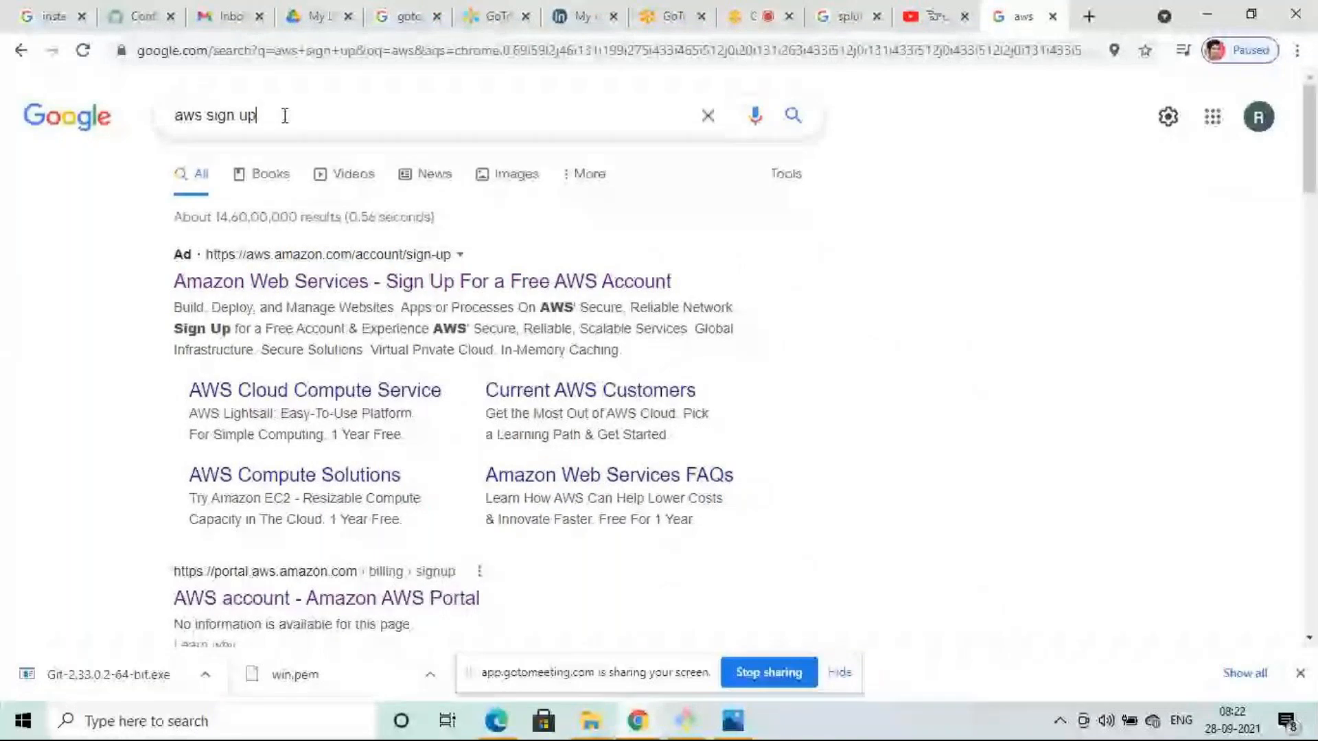
key("BackSpace")
key("BackSpace")
key("BackSpace")
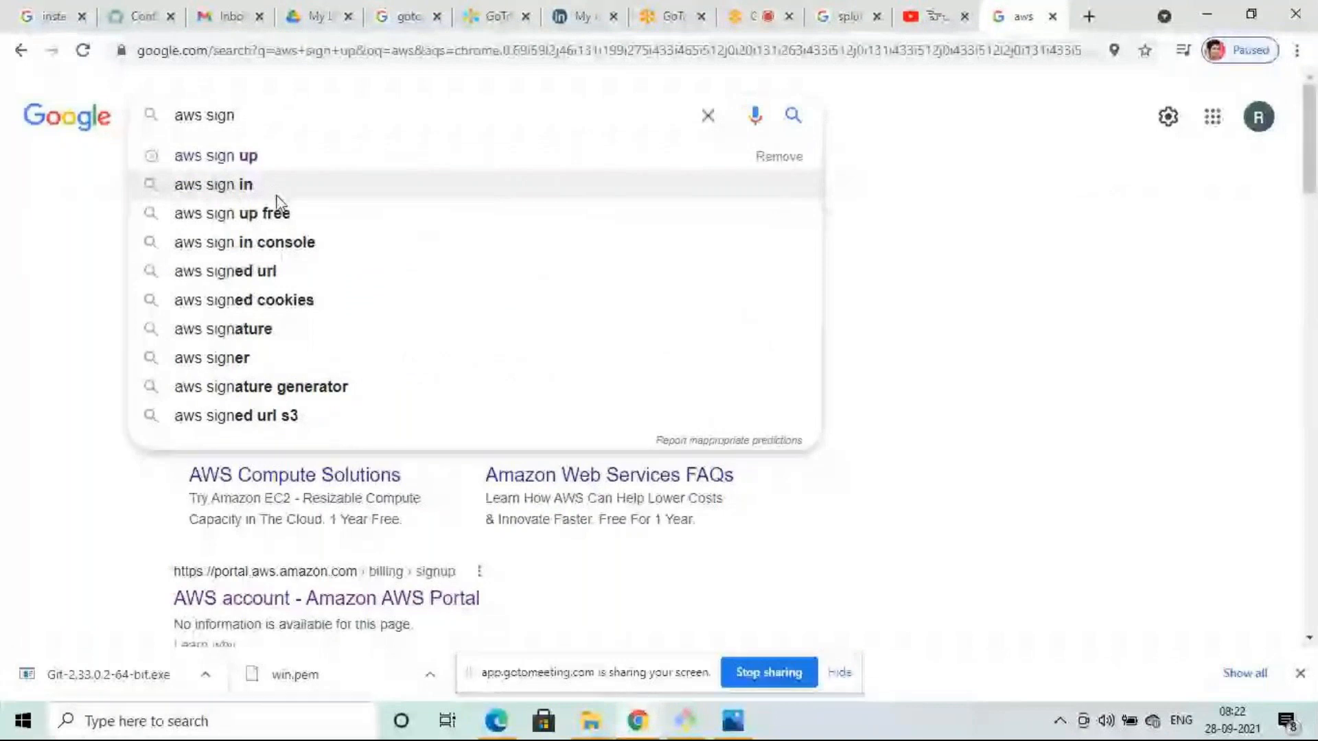
left_click(303, 251)
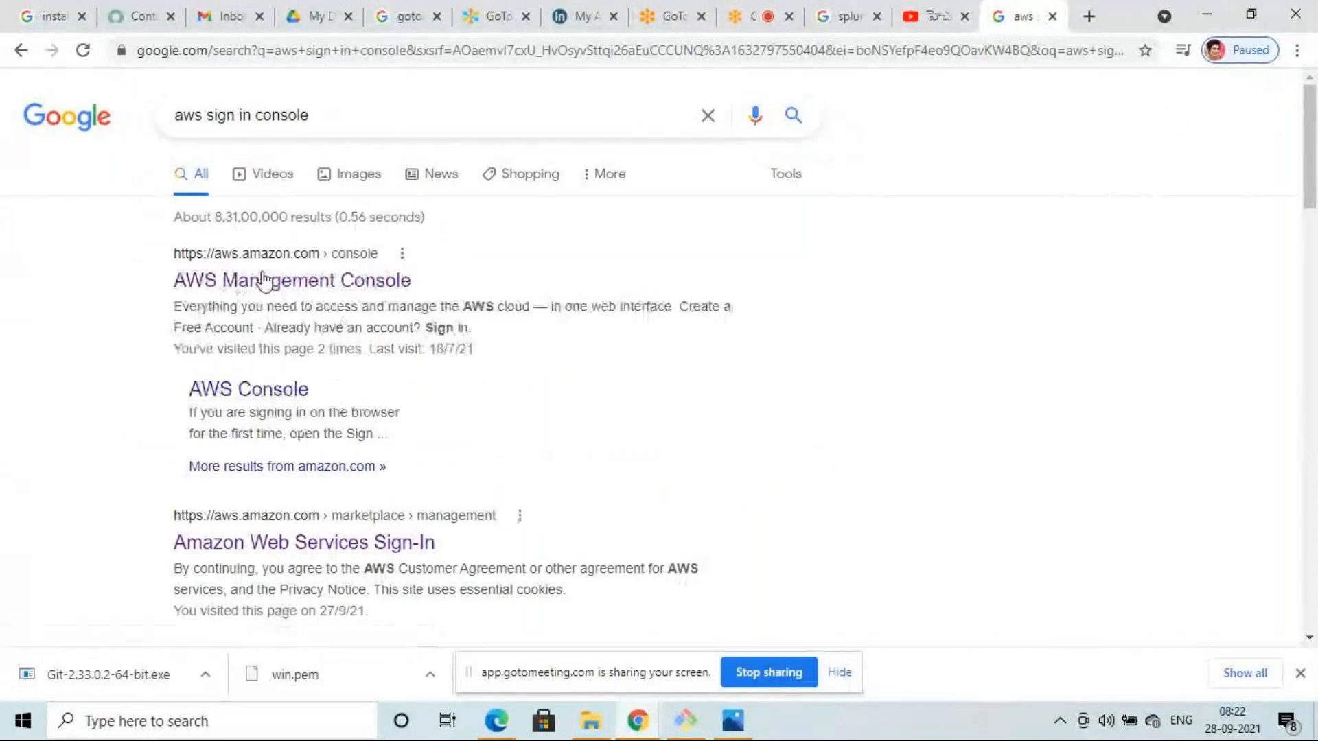
- Open the AWS Management Console result in a new tab and view it
right_click(267, 280)
left_click(325, 294)
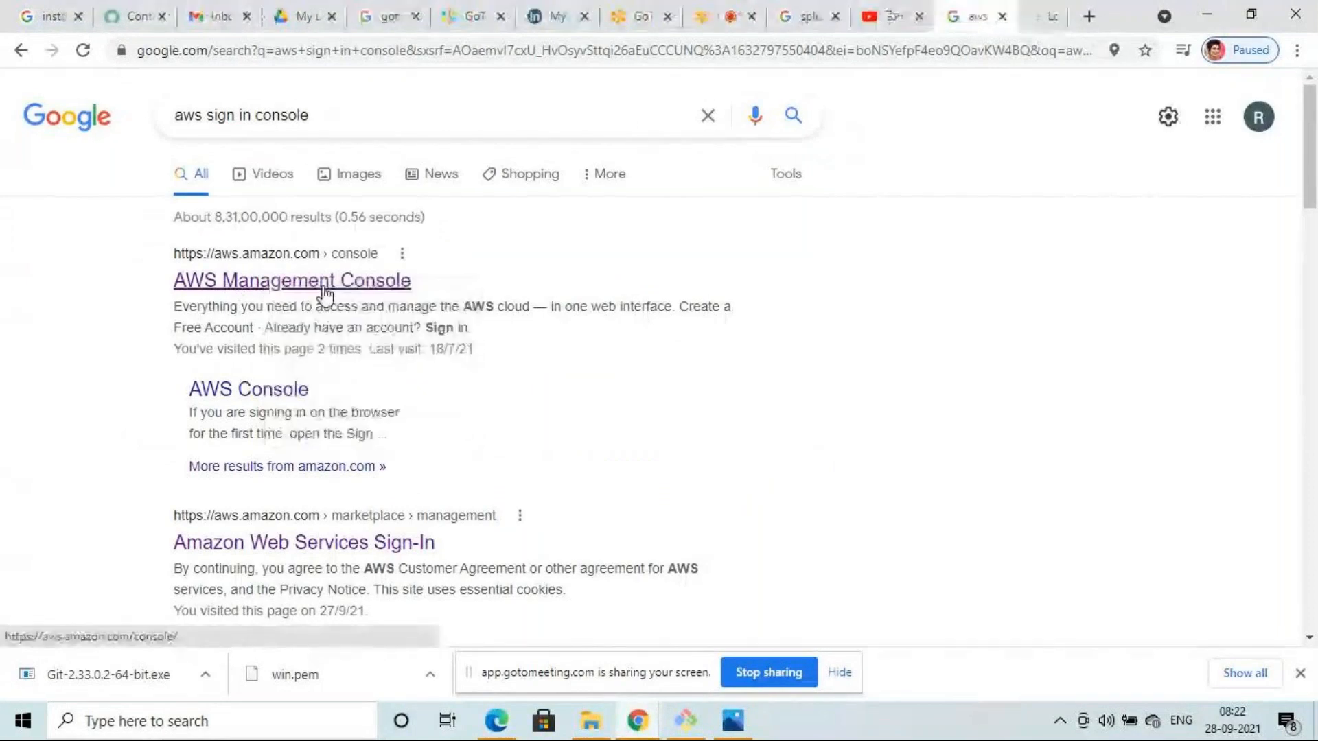
left_click(1028, 18)
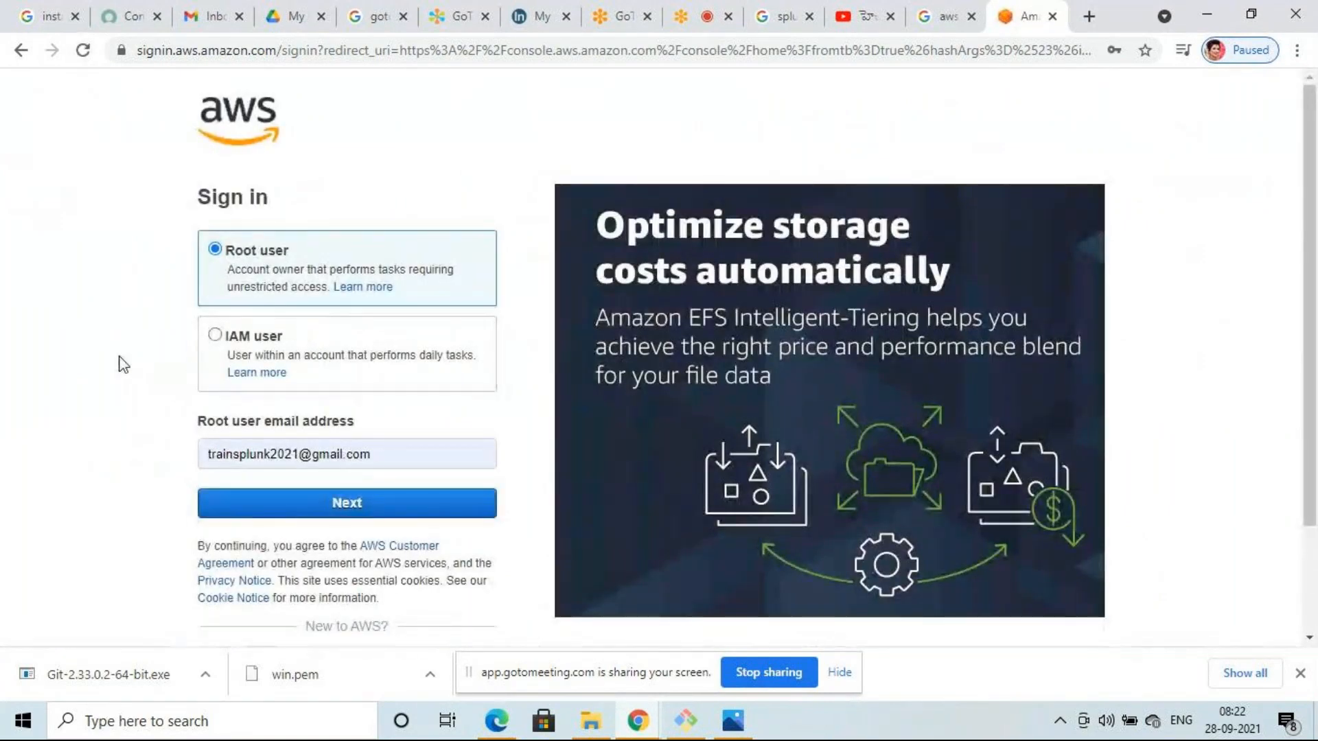
- Continue past the root user email and submit the security check characters twice
left_click(342, 506)
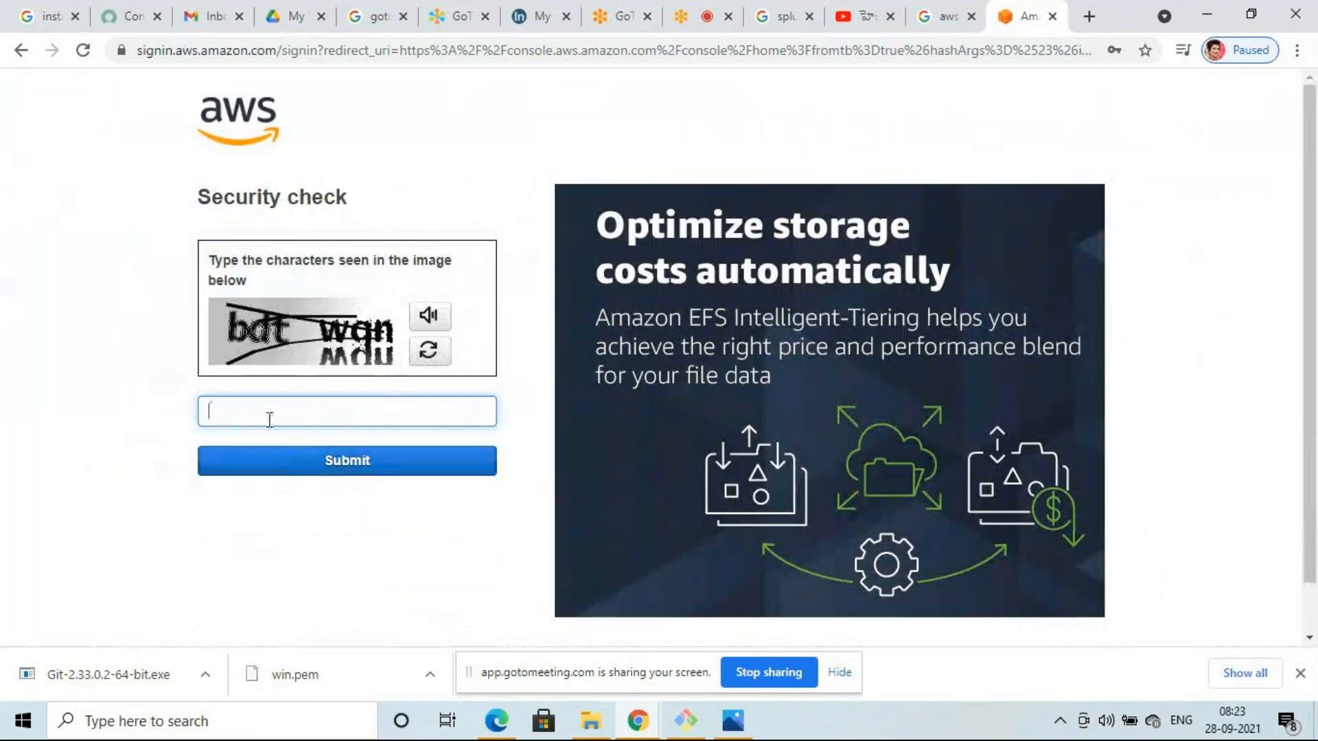
type("bdt wqn")
left_click(296, 469)
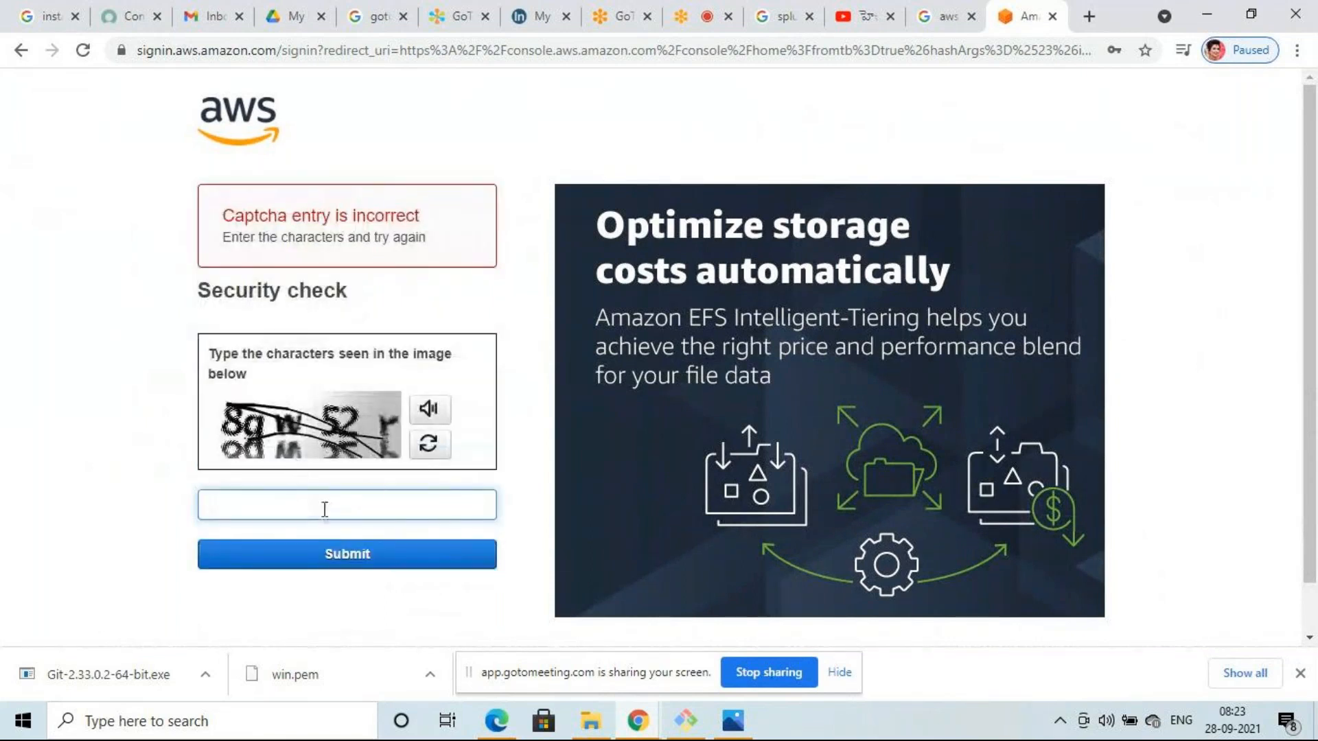
type("8qw52r")
left_click(356, 564)
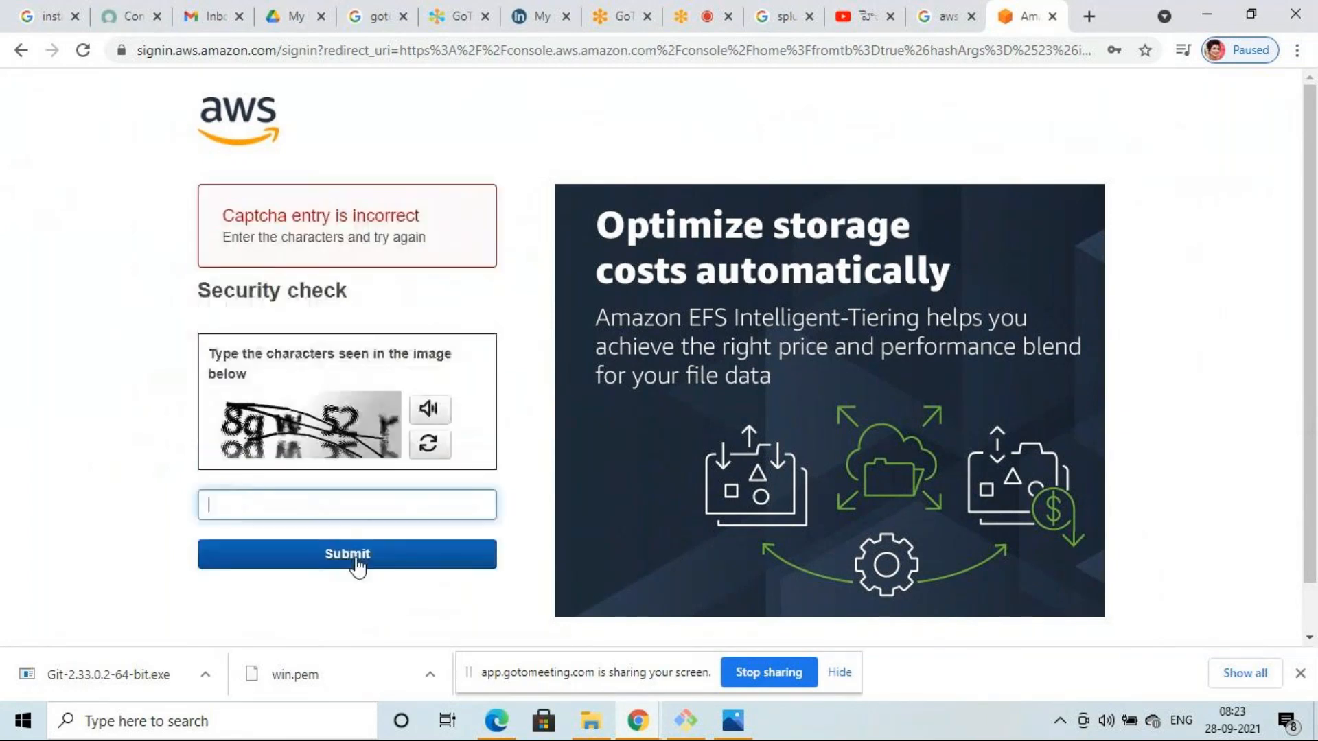
- Refresh the security check image three times and type its new characters
left_click(431, 446)
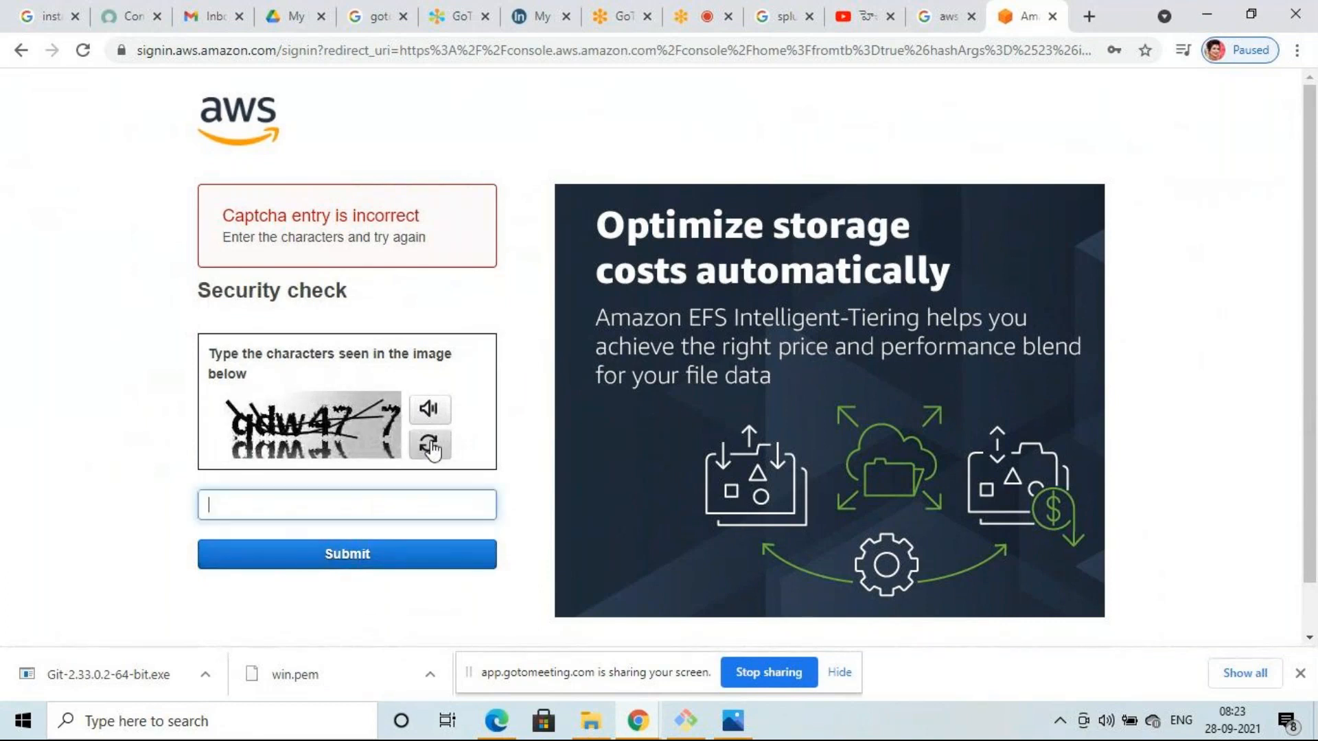
left_click(430, 446)
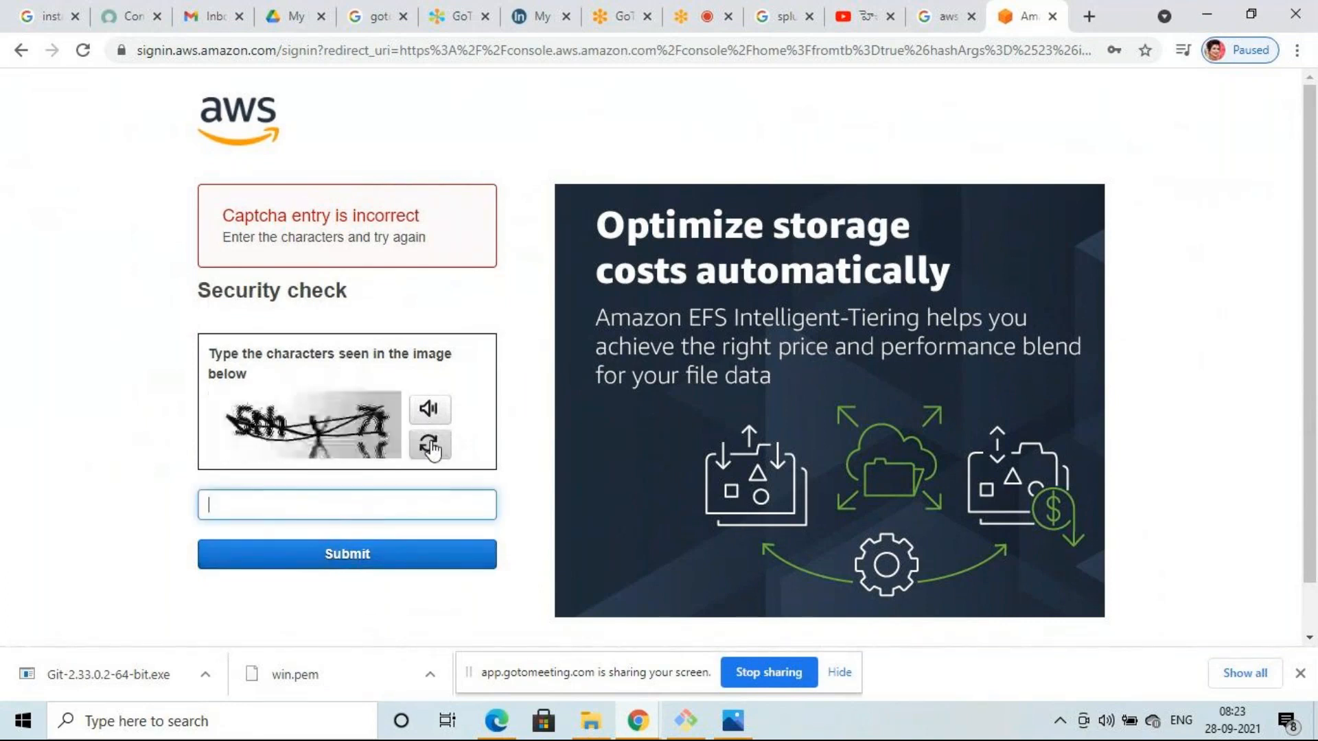
left_click(431, 446)
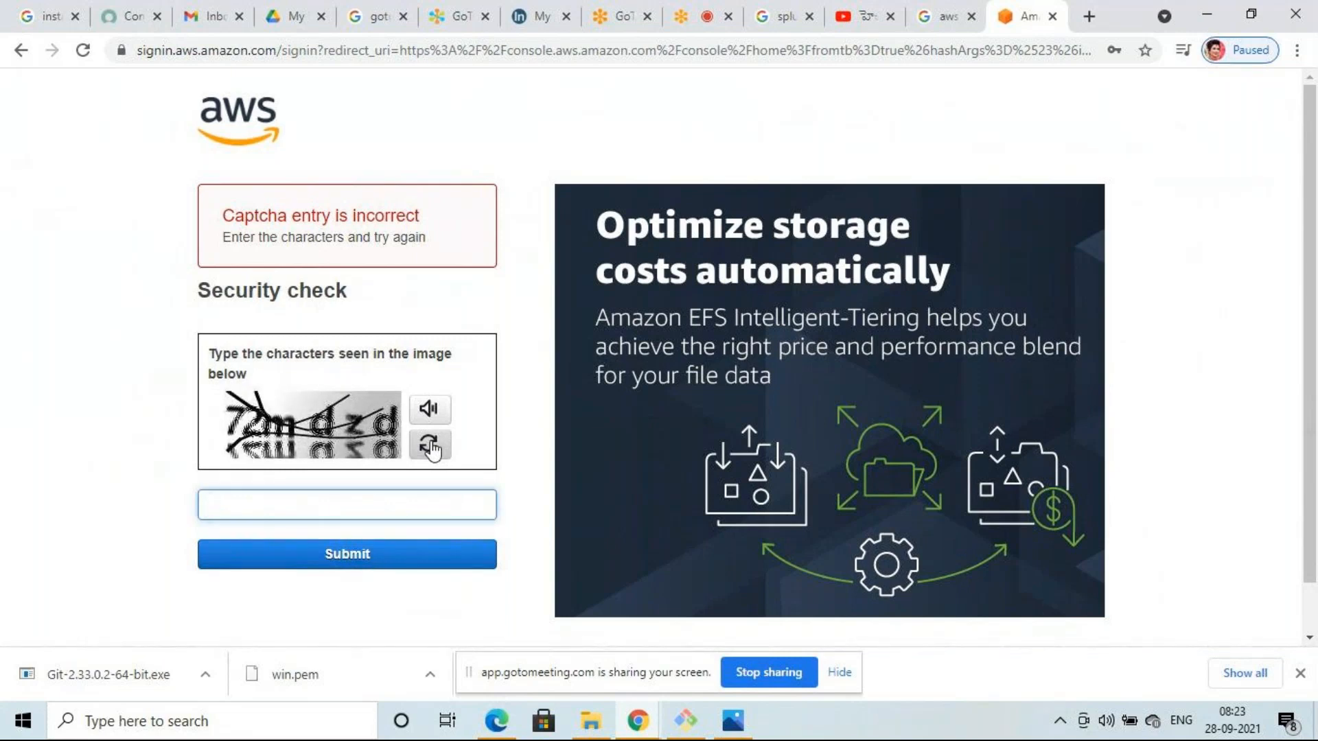
type("72mdzd")
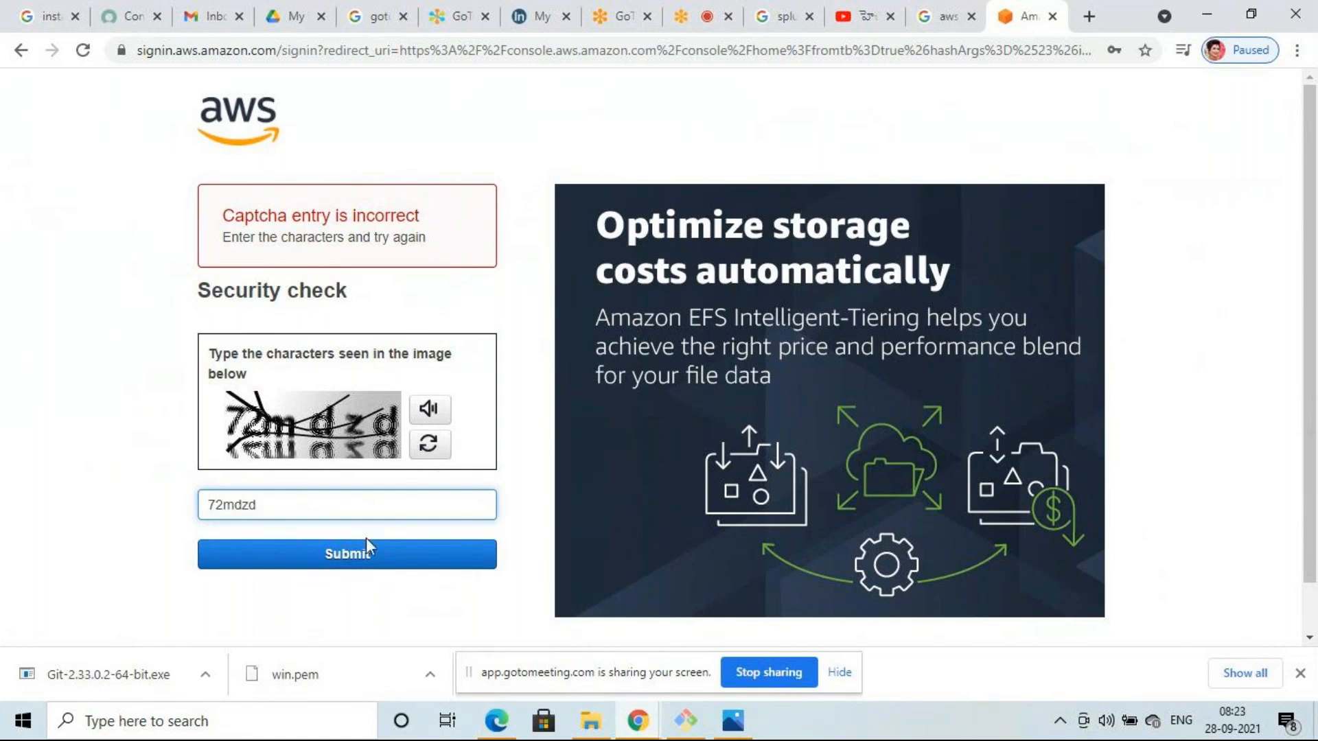
- Submit the security check and sign in with the root user password
left_click(366, 558)
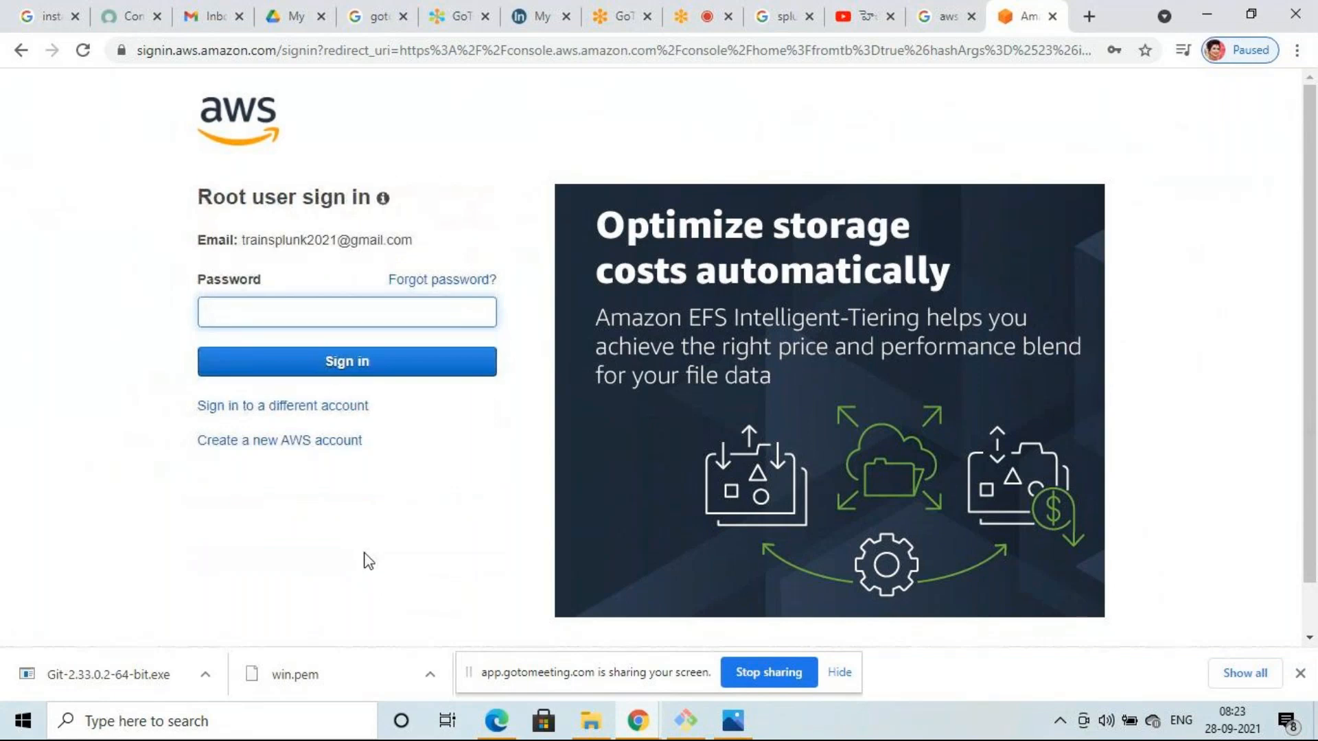
type("*************")
key("Return")
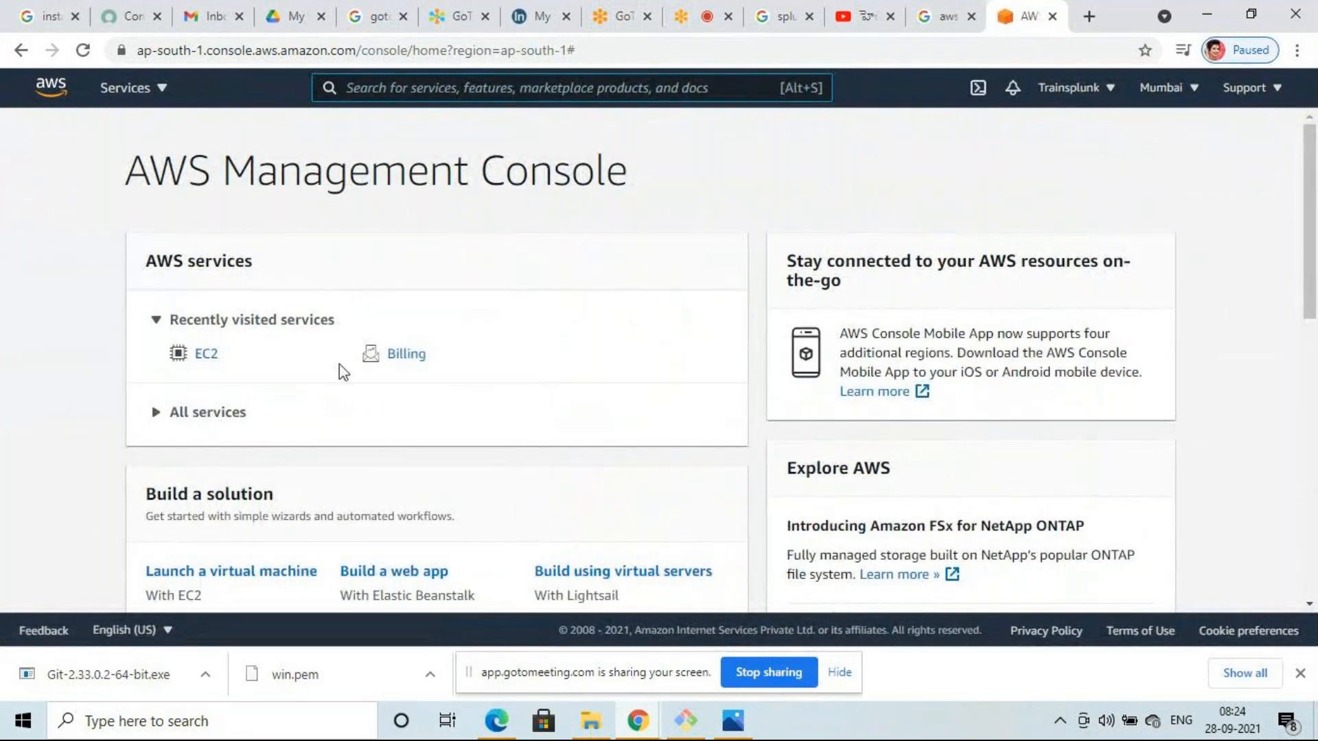
- Highlight the AWS Management Console heading, then bring up the All services catalog
left_click_drag(134, 171, 333, 177)
left_click(502, 184)
left_click_drag(611, 173, 127, 172)
left_click(486, 218)
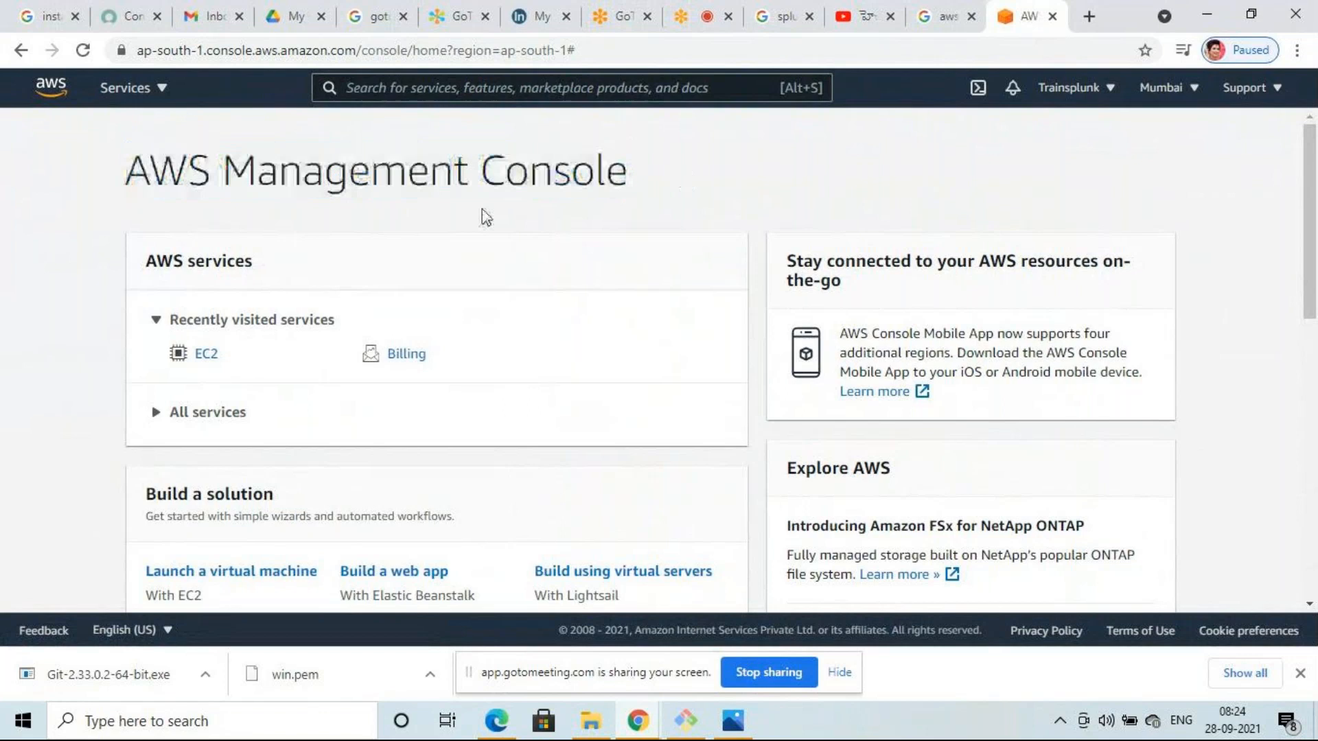
left_click(163, 98)
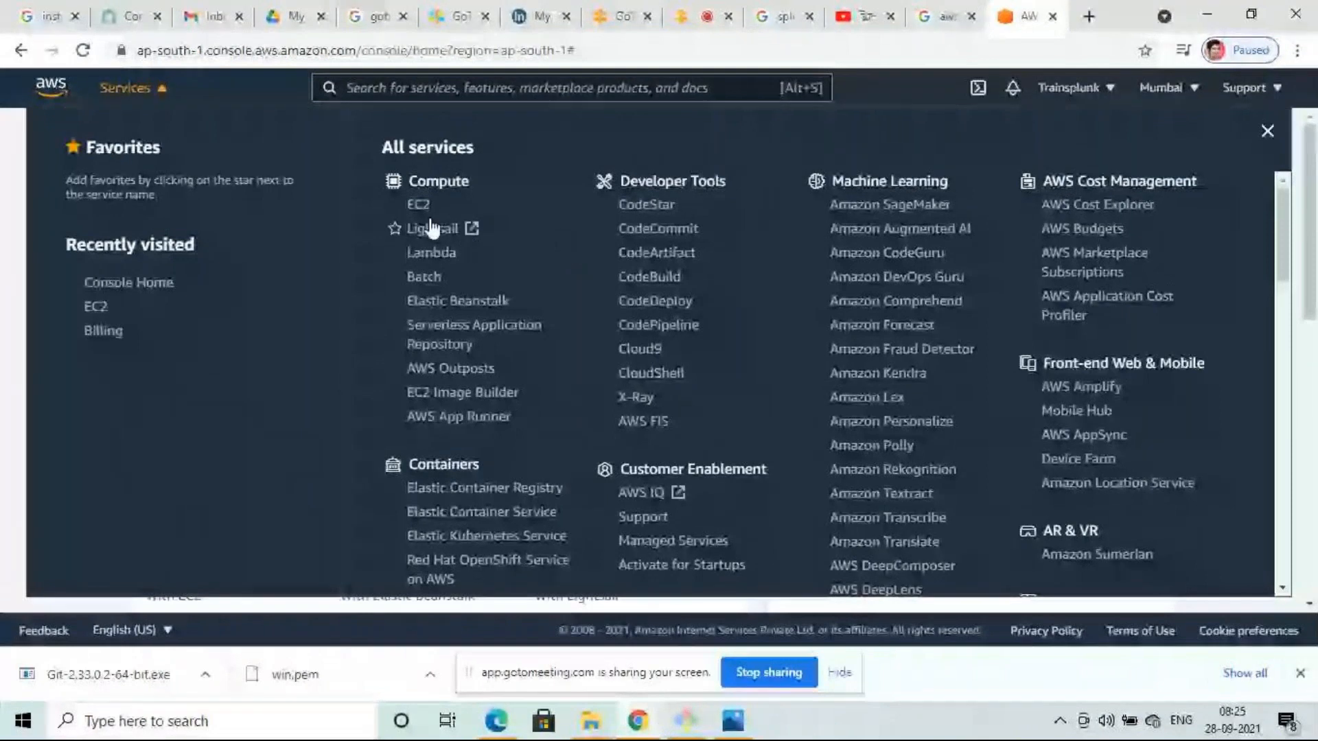
- Open EC2 and dismiss the Welcome back notice to see the running t2.micro instance
left_click(420, 206)
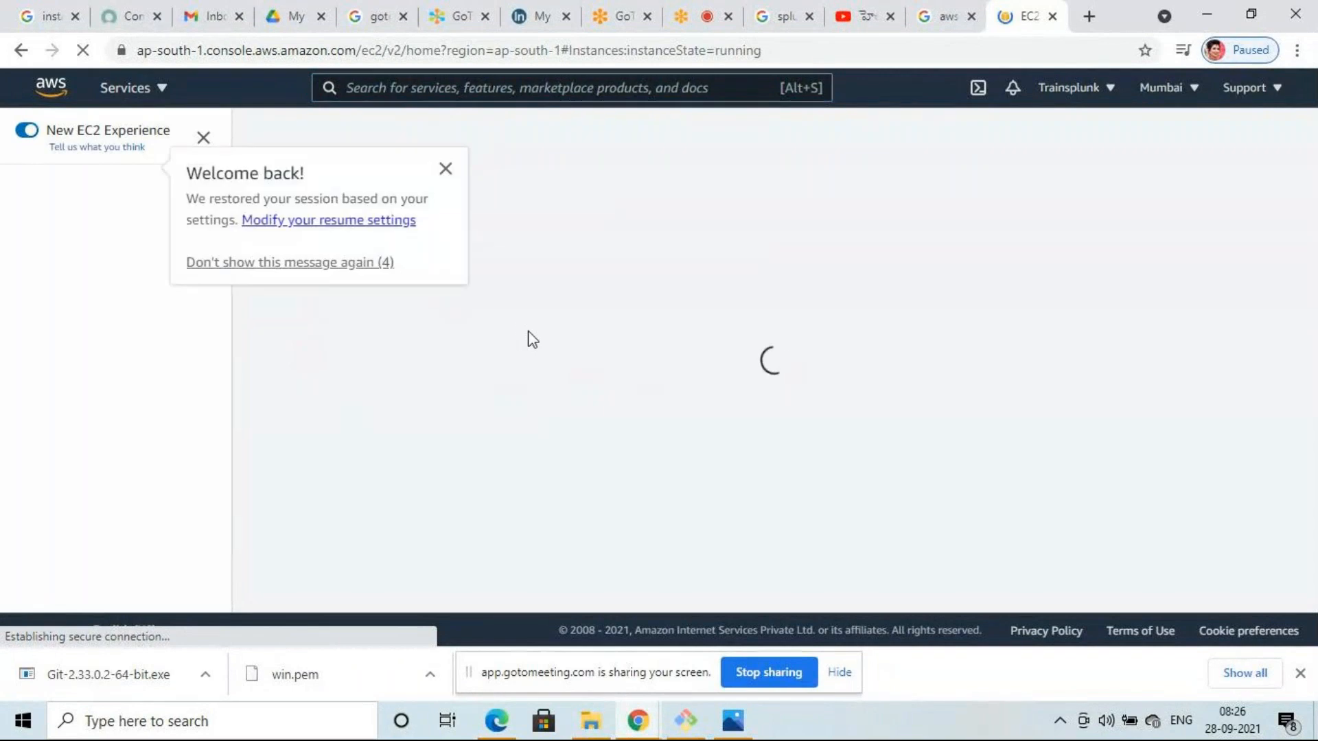
left_click(445, 169)
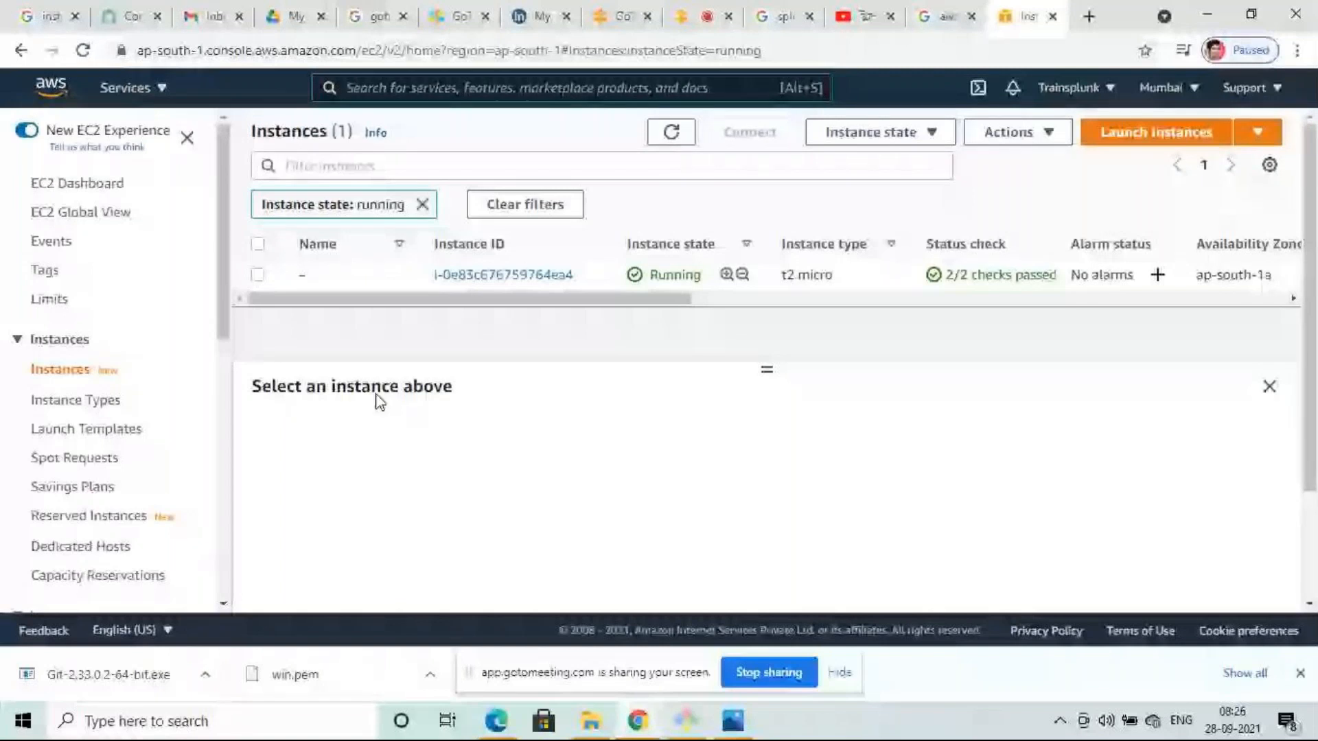
- Terminate instance i-0e83c676759764ea4 through Instance state and confirm the termination
left_click(258, 276)
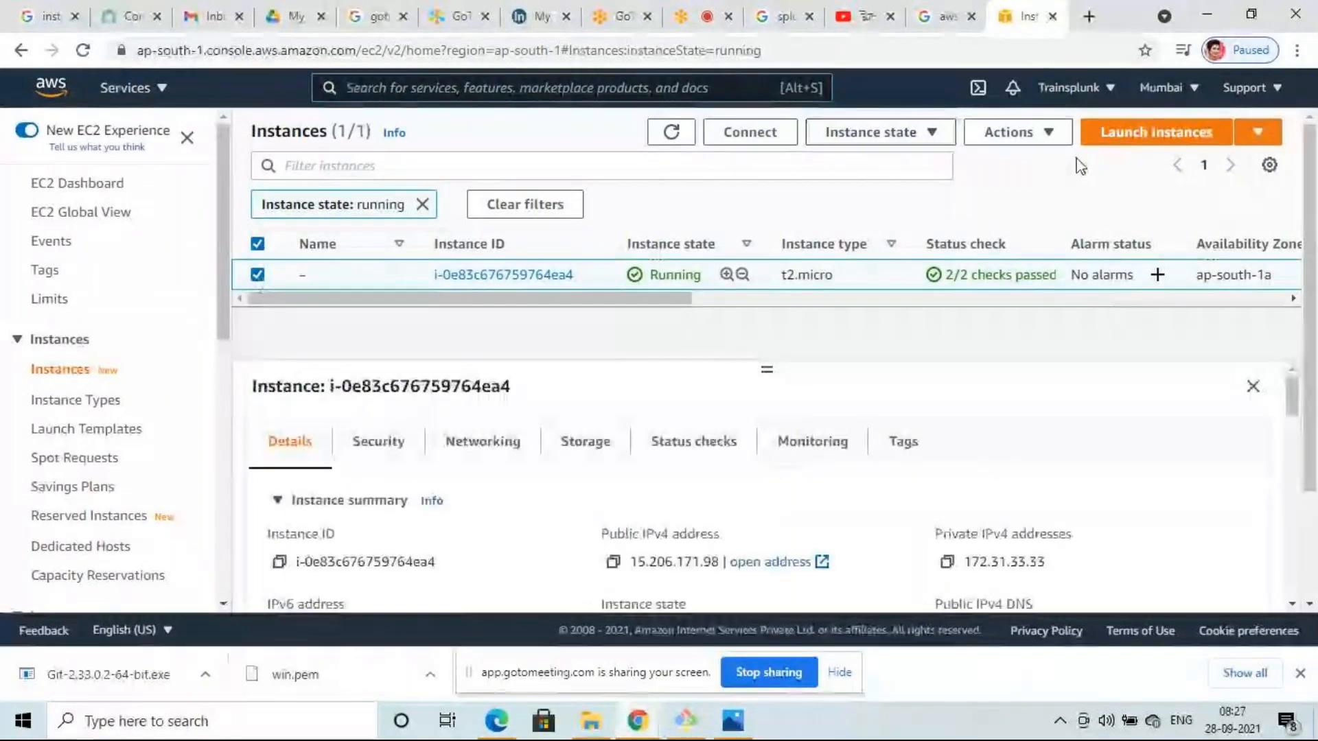
left_click(933, 133)
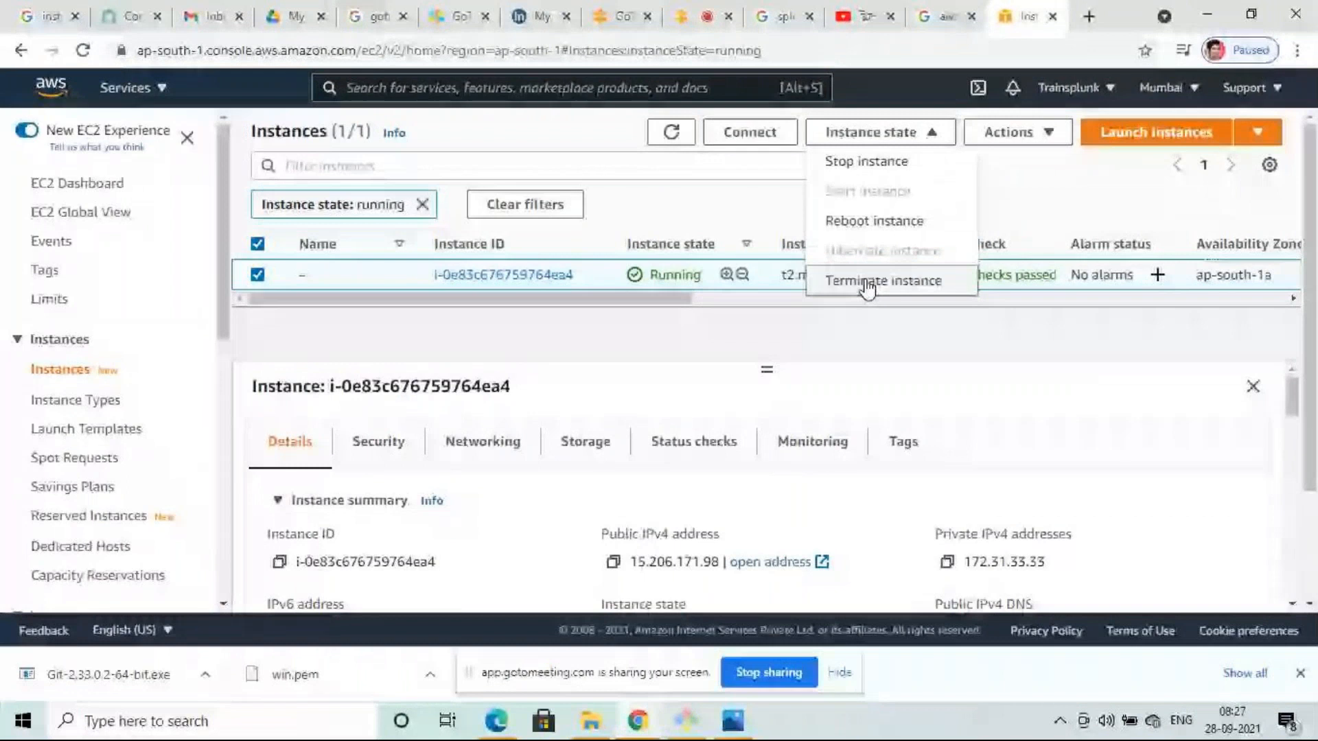
left_click(869, 281)
left_click(995, 519)
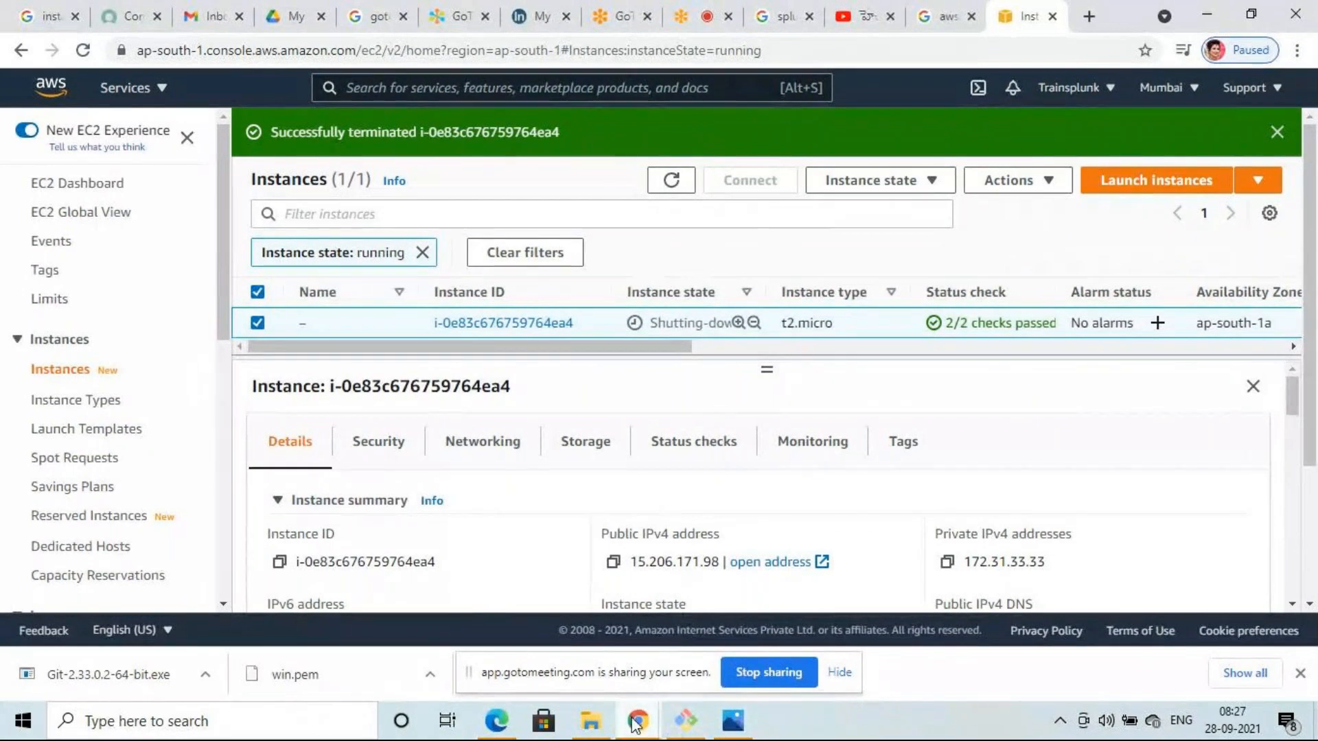
- Switch to the GoToMeeting room showing the three participant tiles
left_click(687, 17)
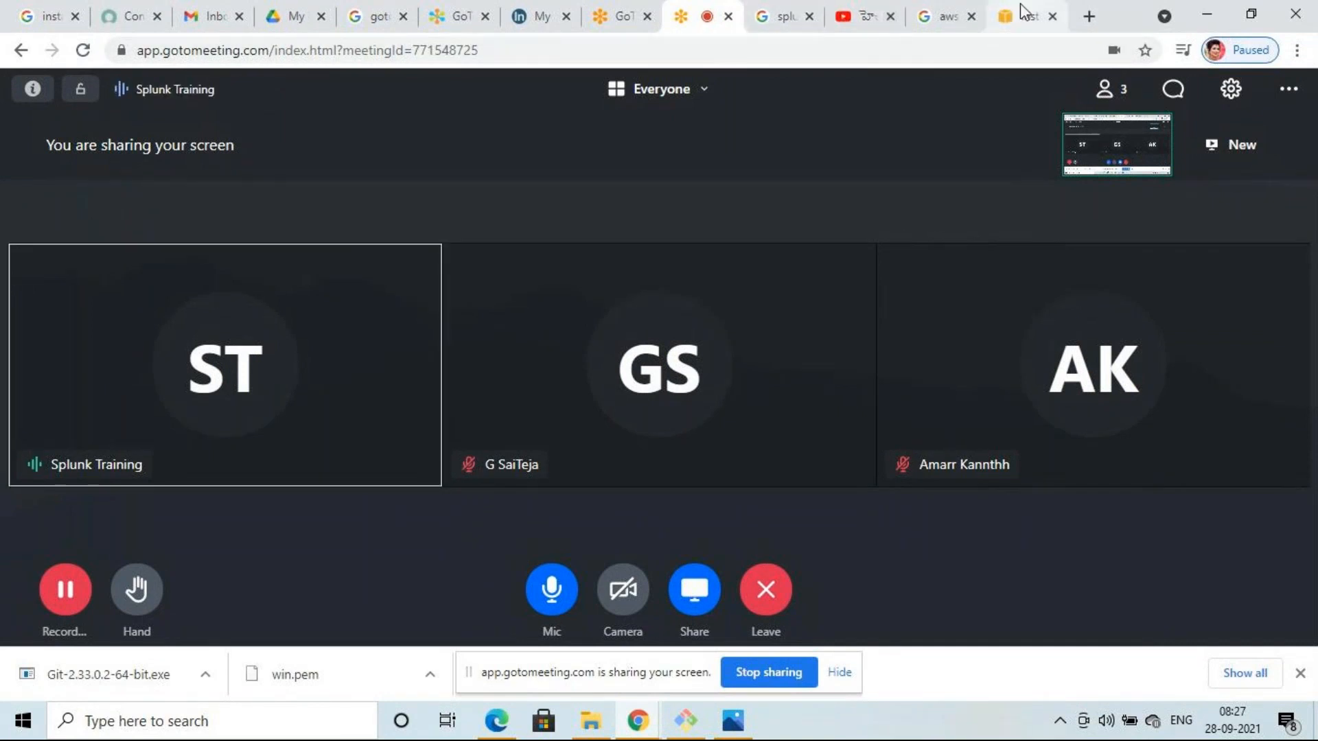
- Return to the EC2 Instances page and check the Instance state menu showing Terminated
left_click(1001, 28)
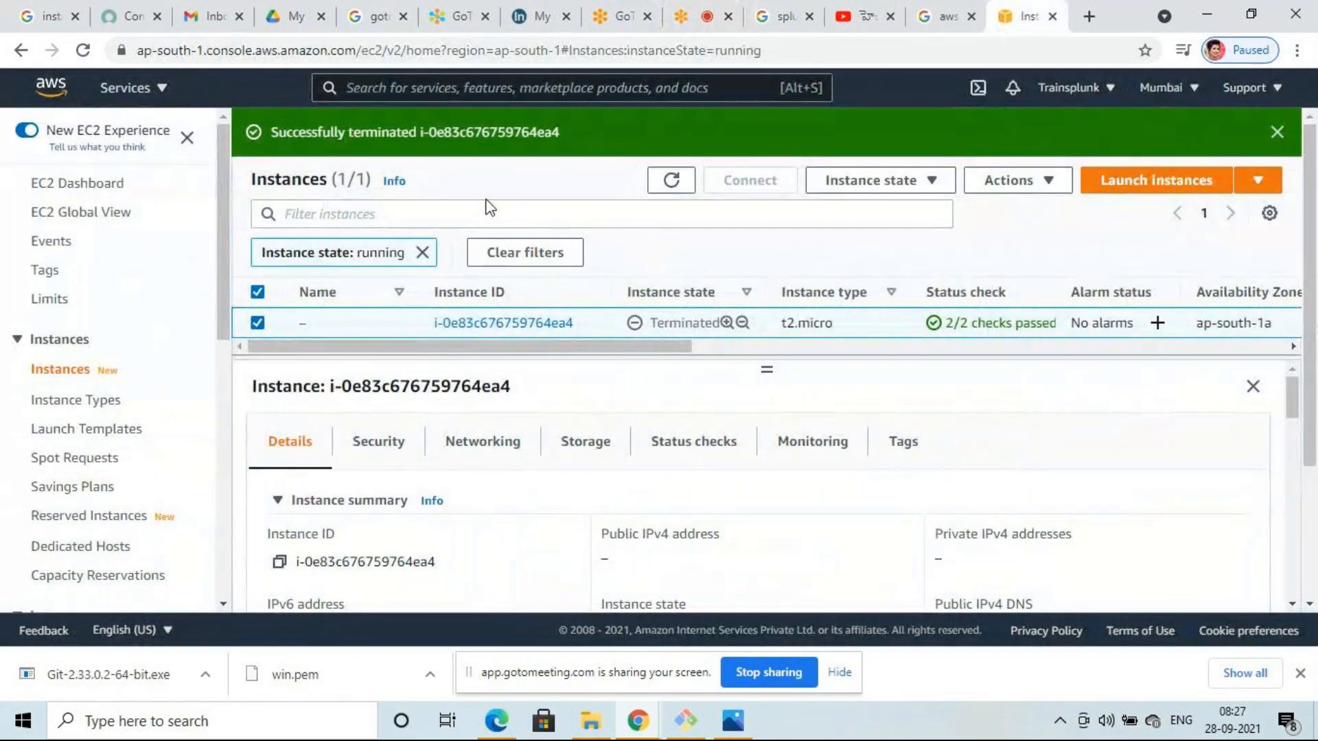
left_click(707, 10)
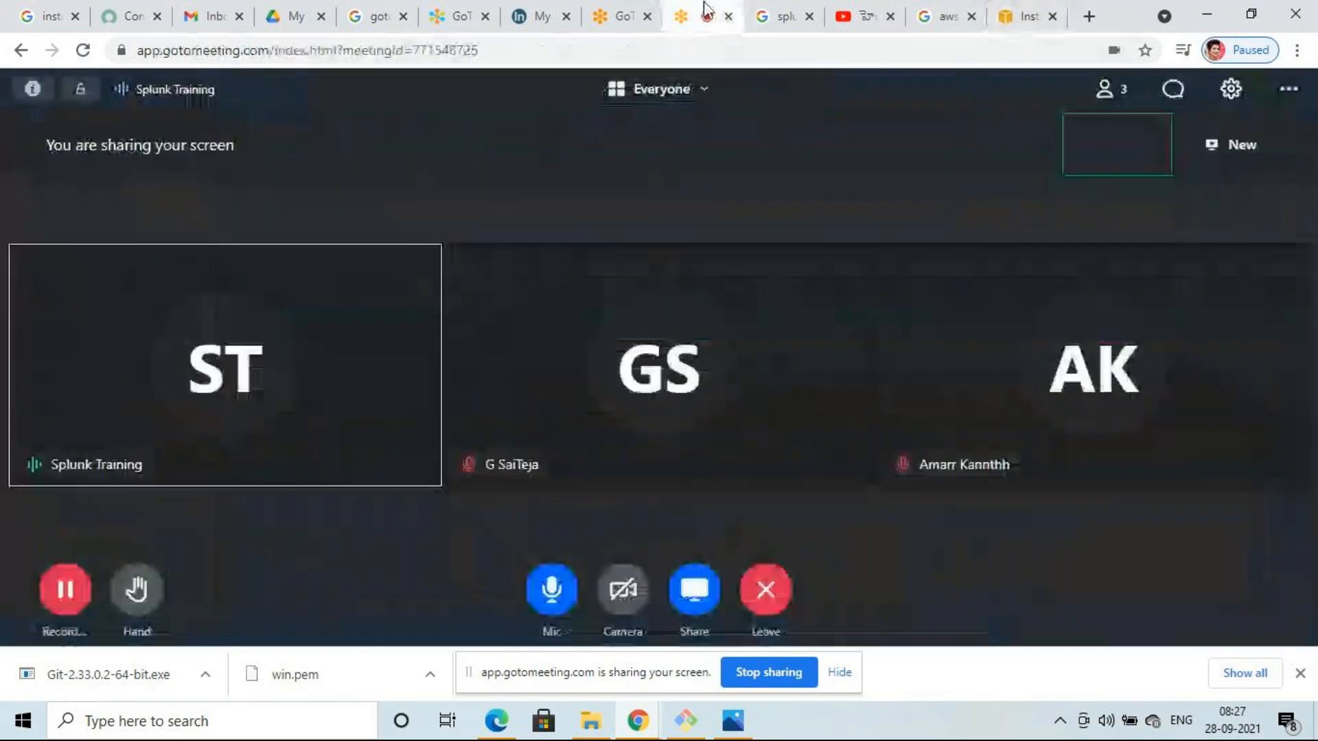
left_click(1026, 15)
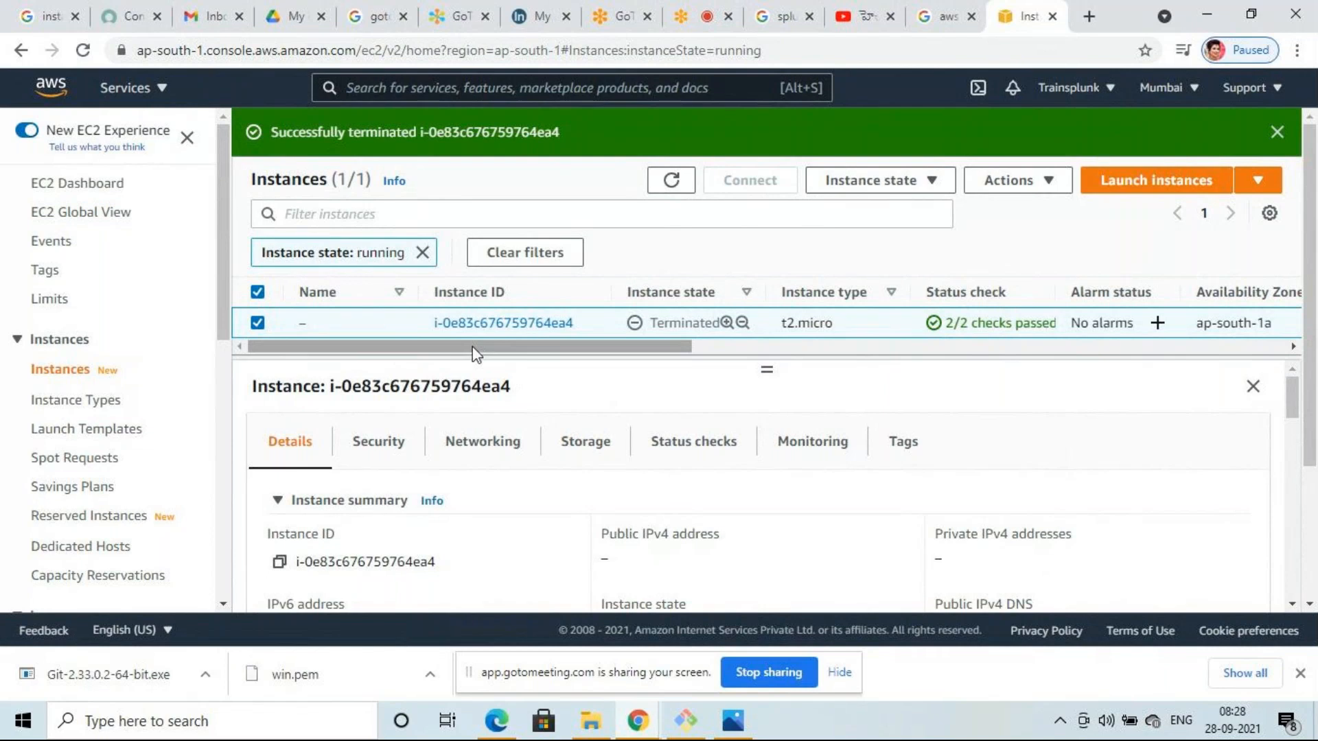
left_click(936, 180)
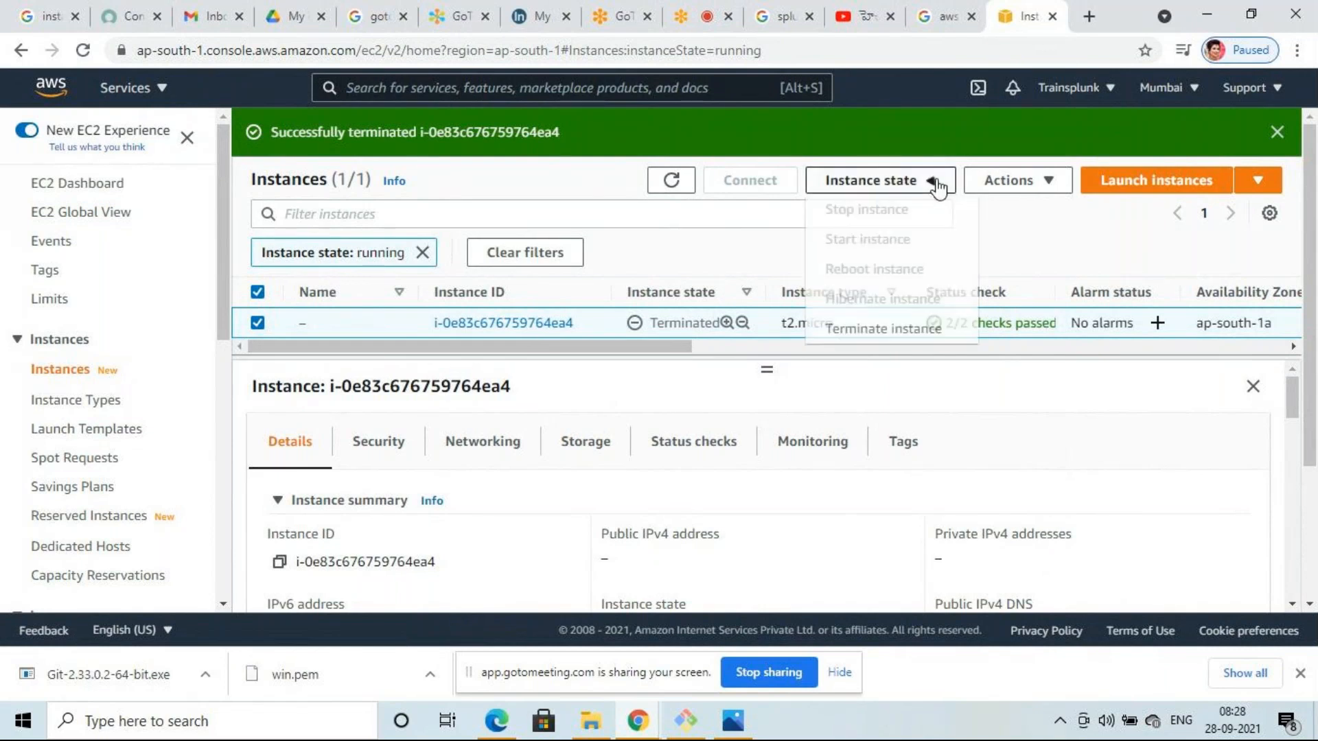
left_click(1058, 238)
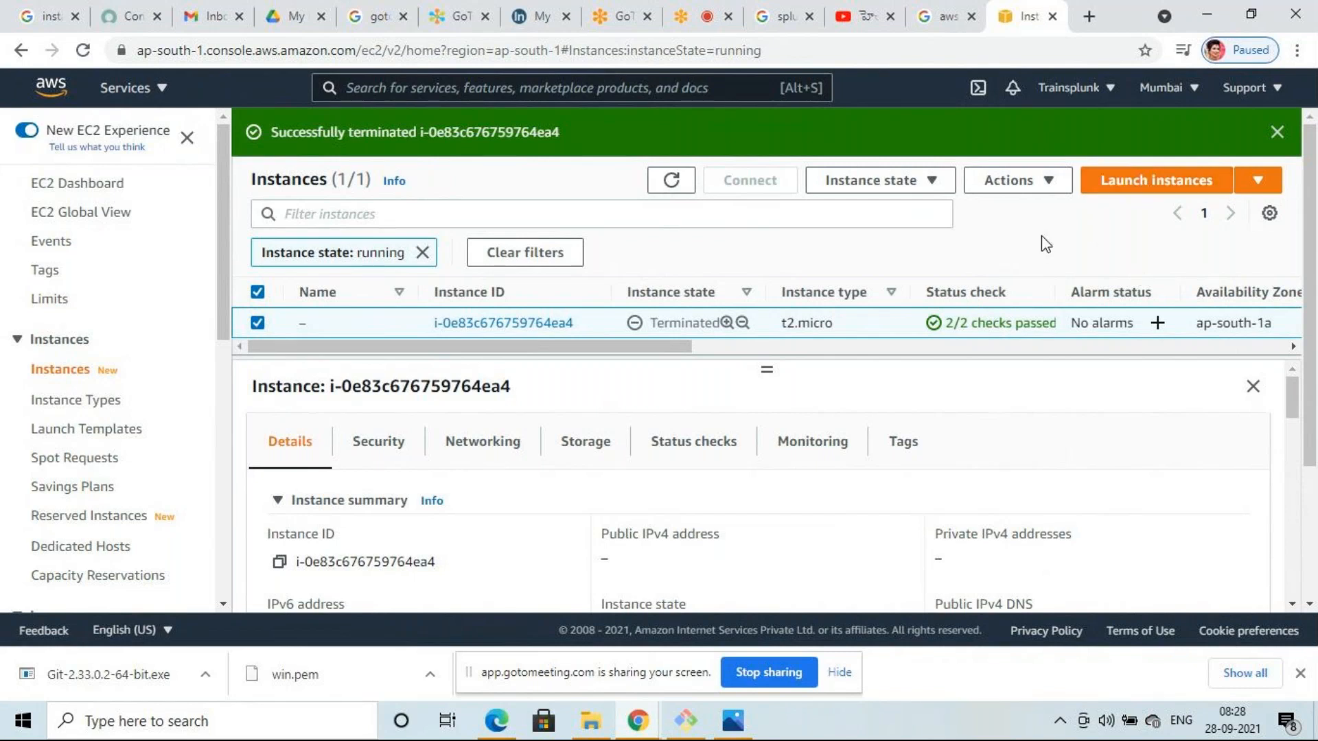
- Start the Launch Instance wizard and browse the Choose an AMI list
left_click(1154, 187)
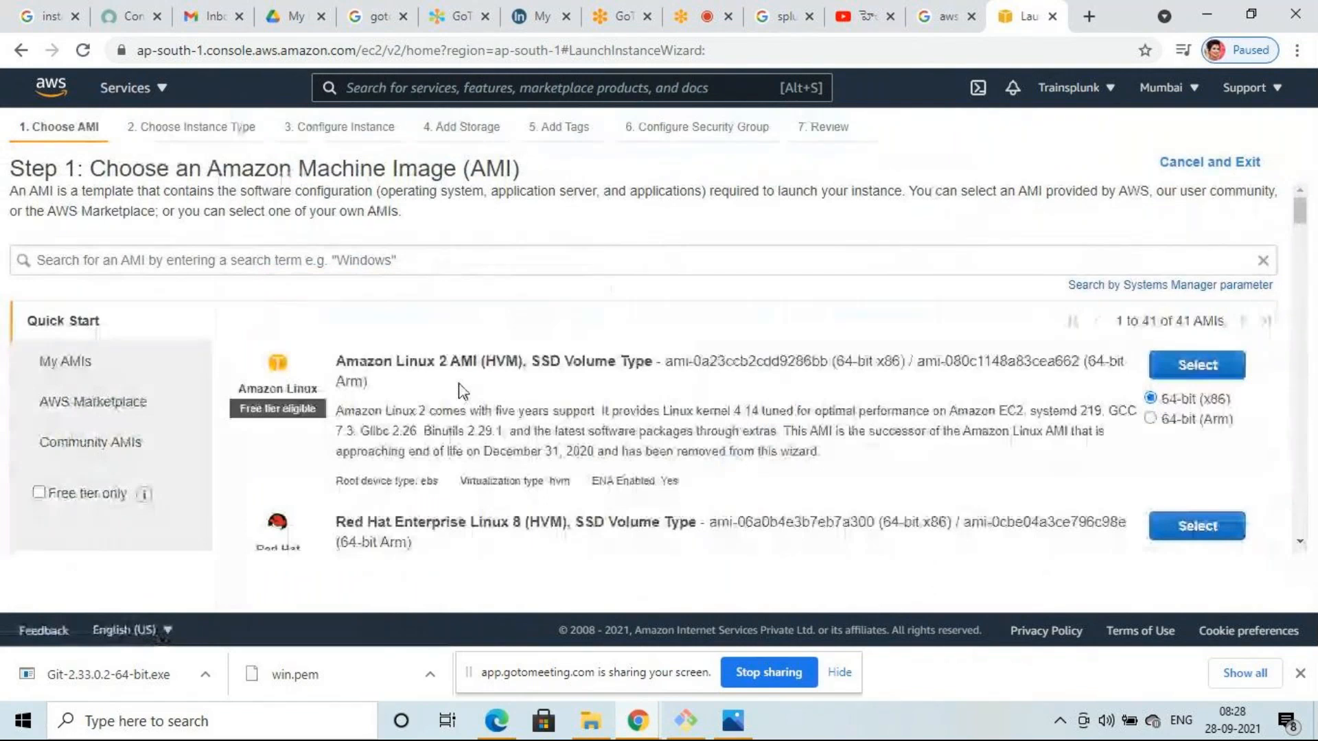
scroll(458, 392, "down", 4)
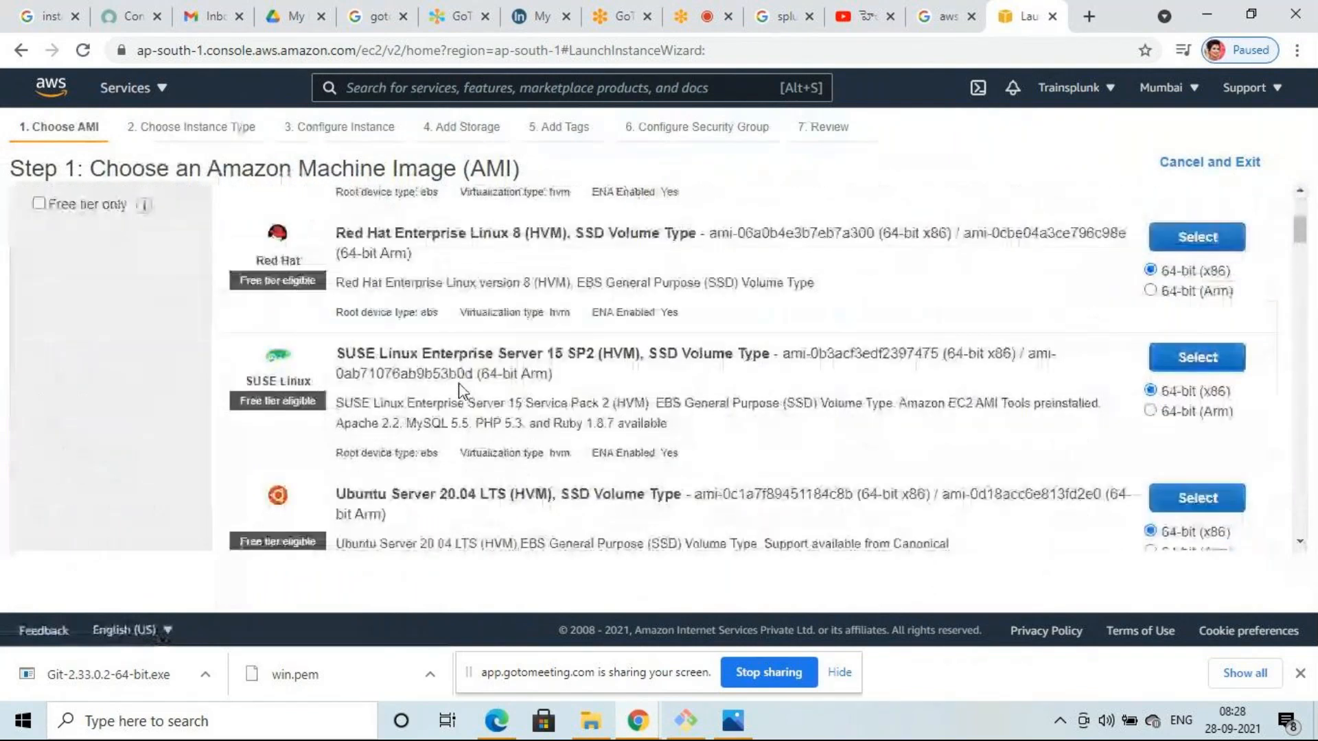
scroll(459, 391, "up", 4)
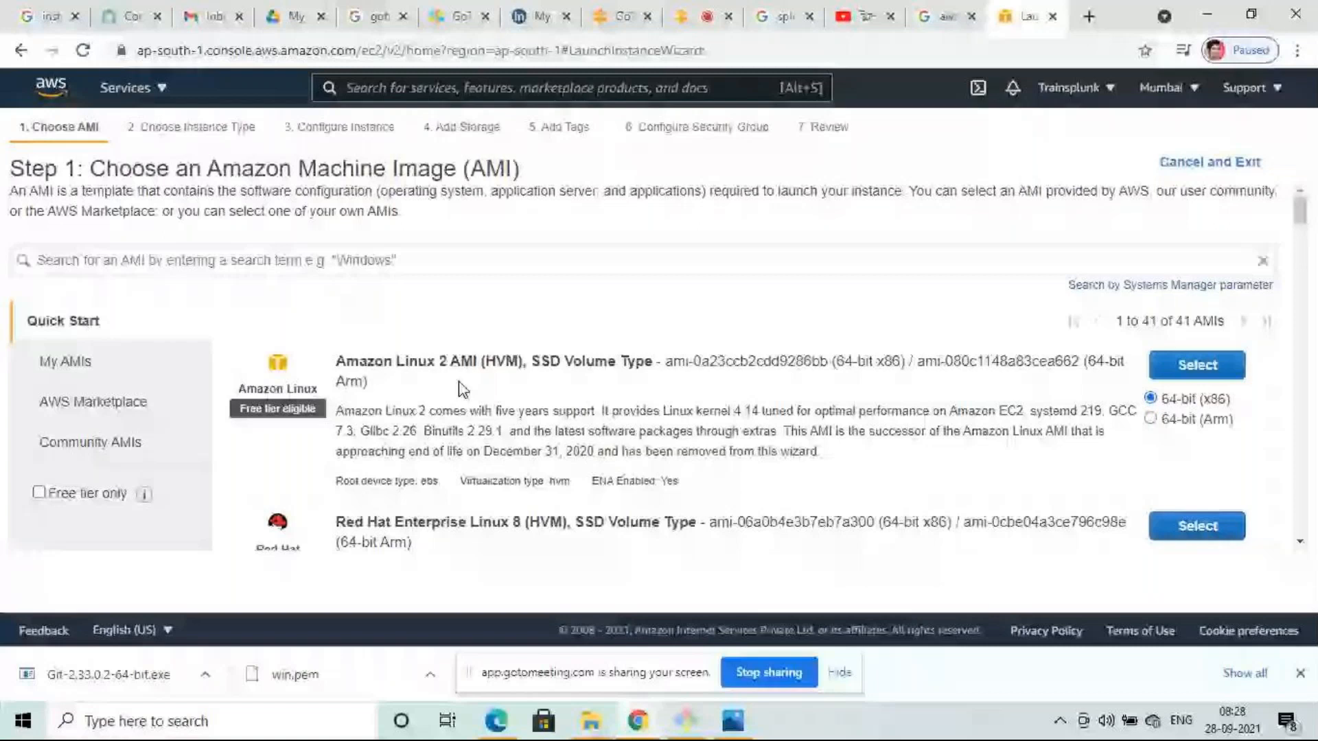
- Search the AMIs for 'ubuntu', narrowing Quick Start to 8 images
left_click(441, 261)
type("u")
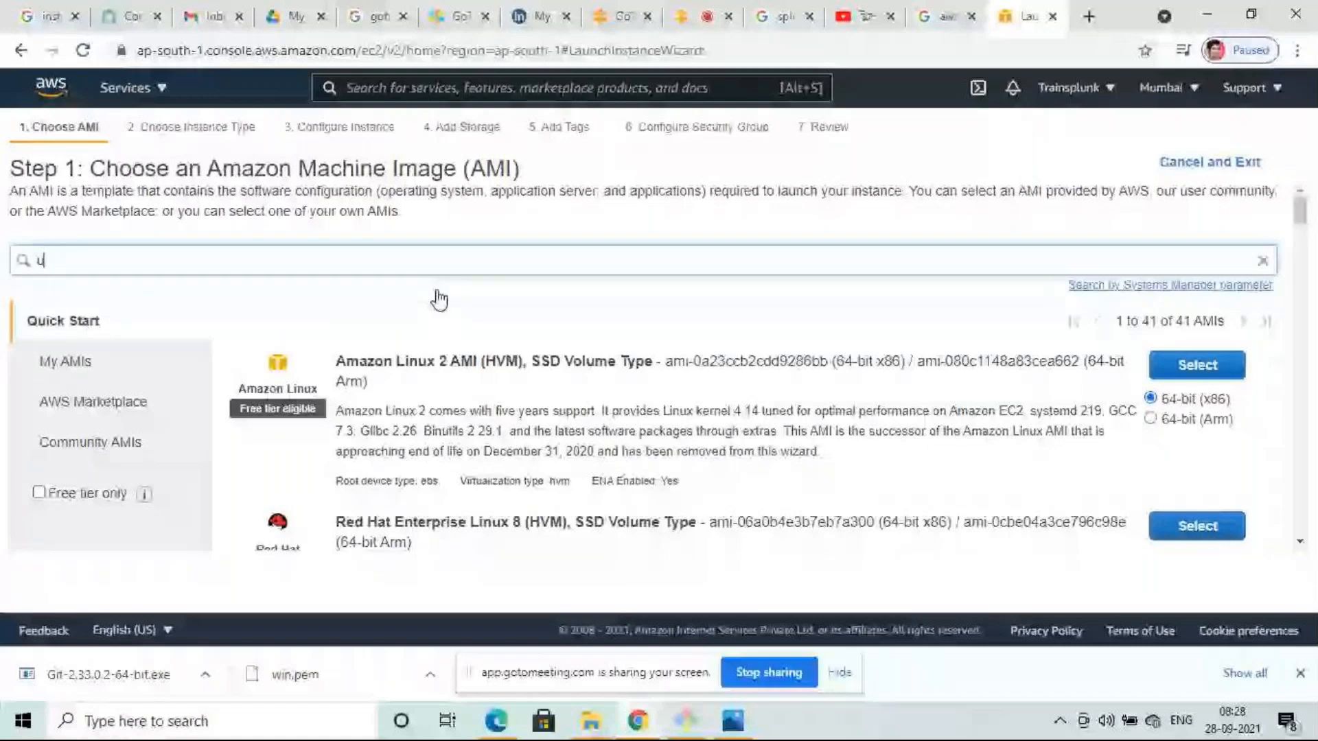
scroll(526, 431, "down", 4)
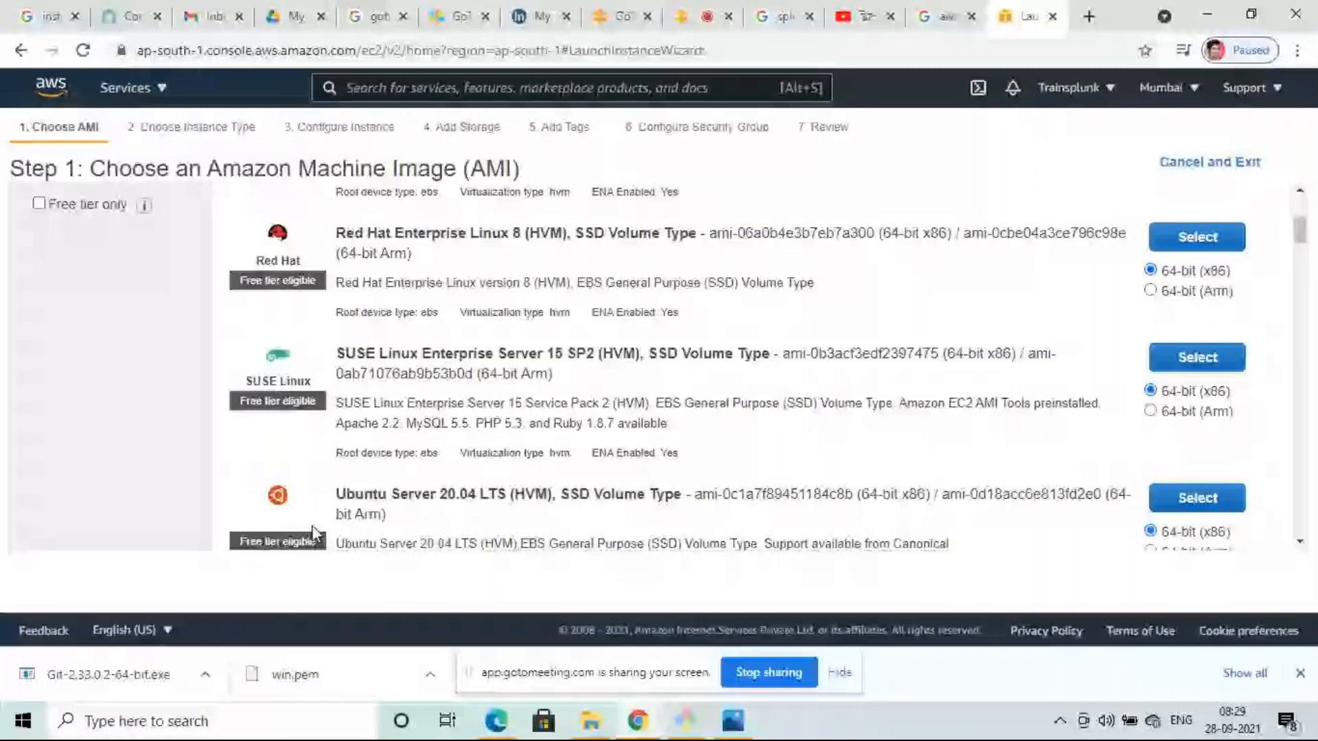
scroll(545, 497, "down", 1)
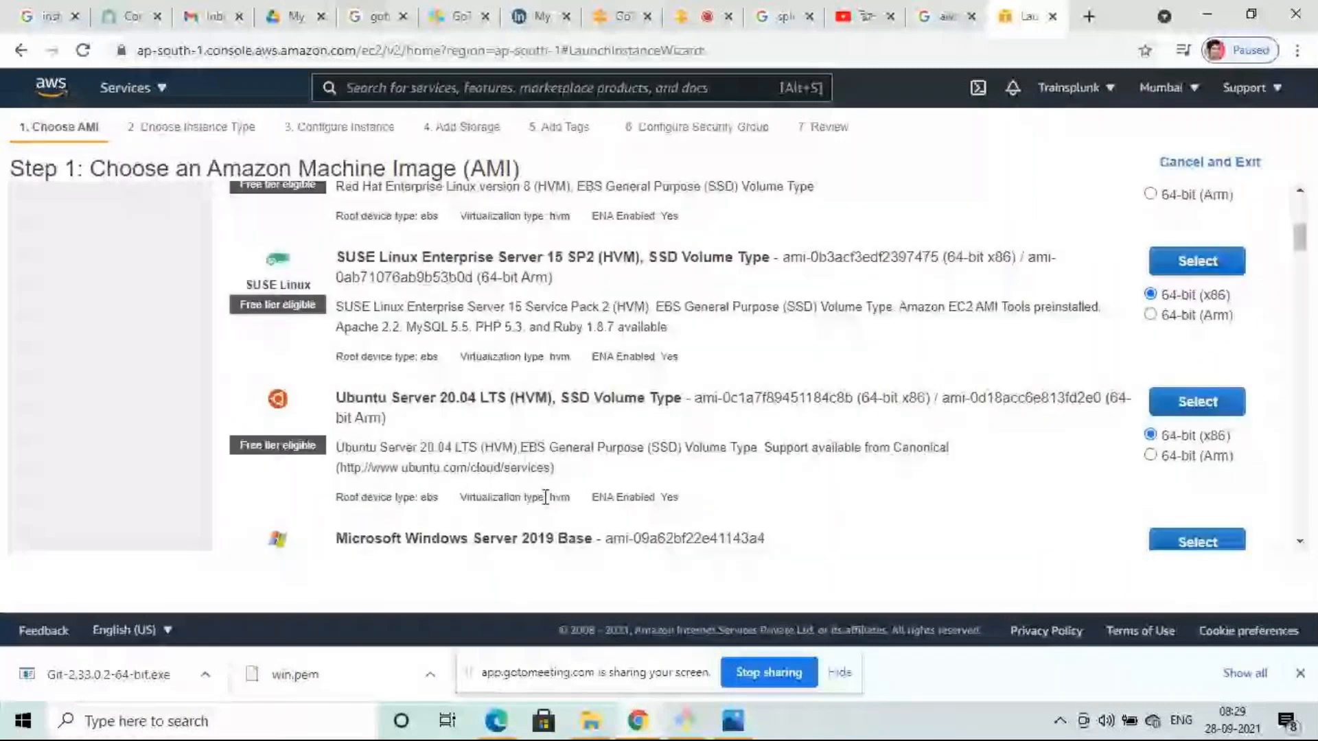
scroll(546, 497, "up", 4)
type("ntu")
key("Return")
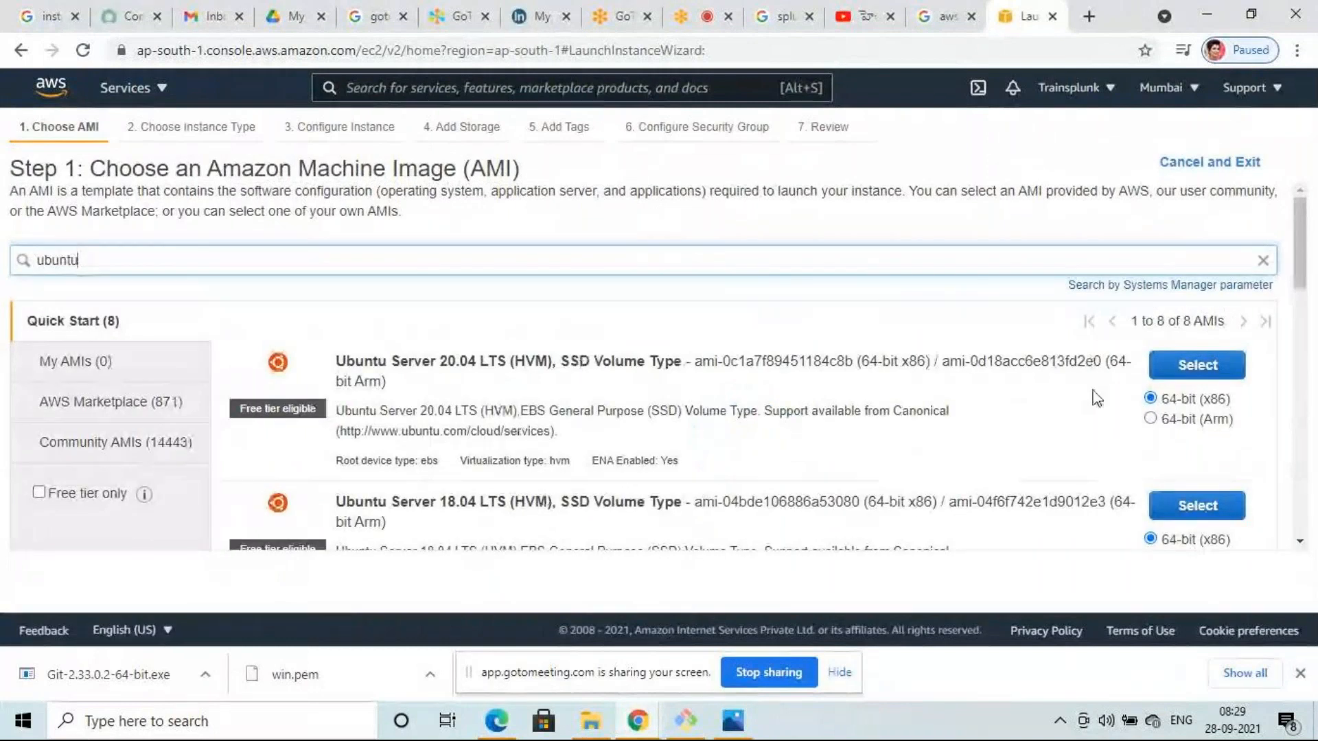
- Choose Ubuntu Server 20.04 on t2.micro and set Number of instances to 3
left_click(1196, 367)
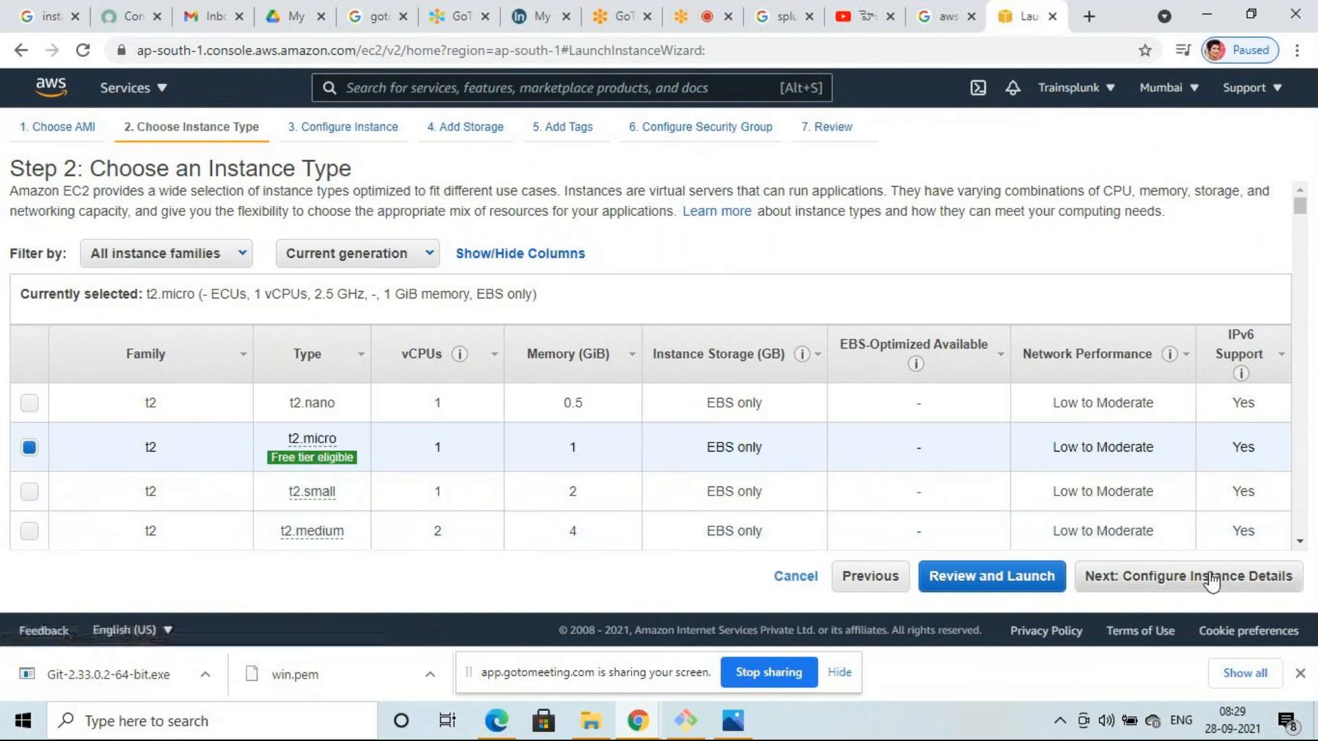
left_click(1211, 580)
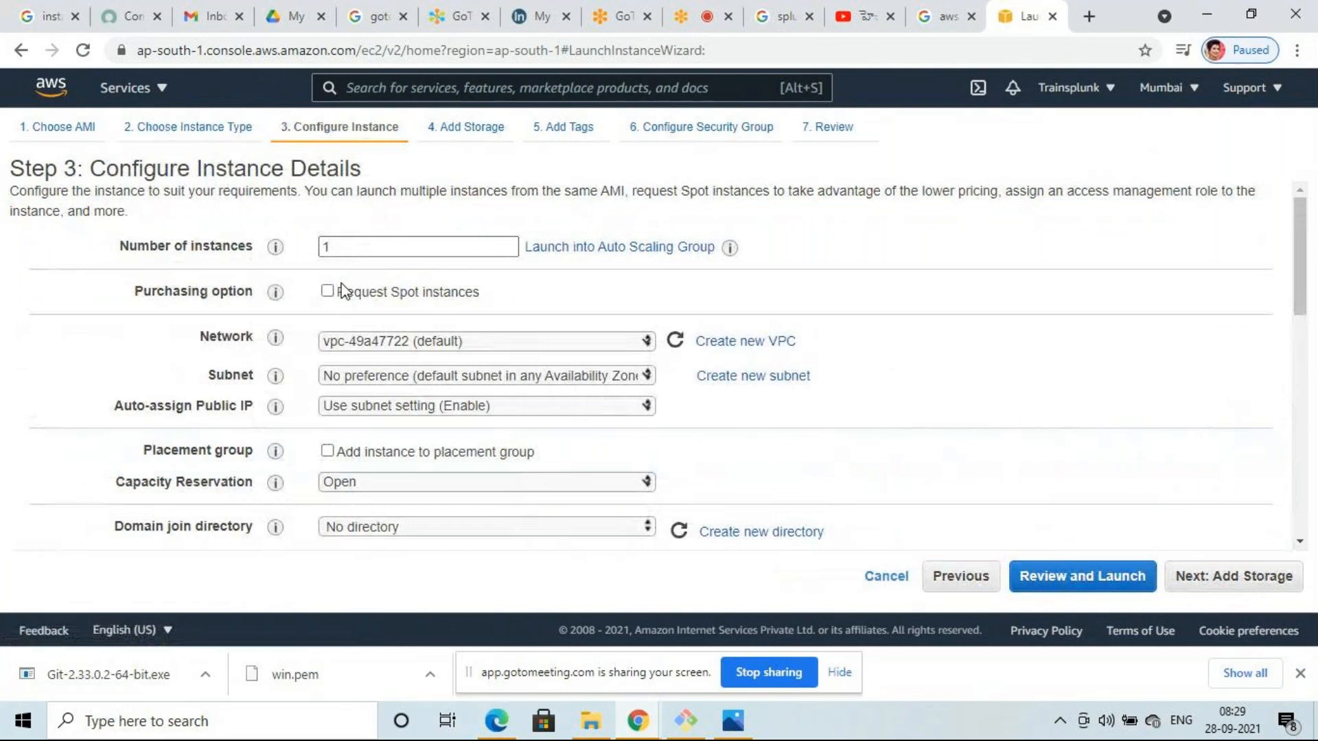
double_click(359, 251)
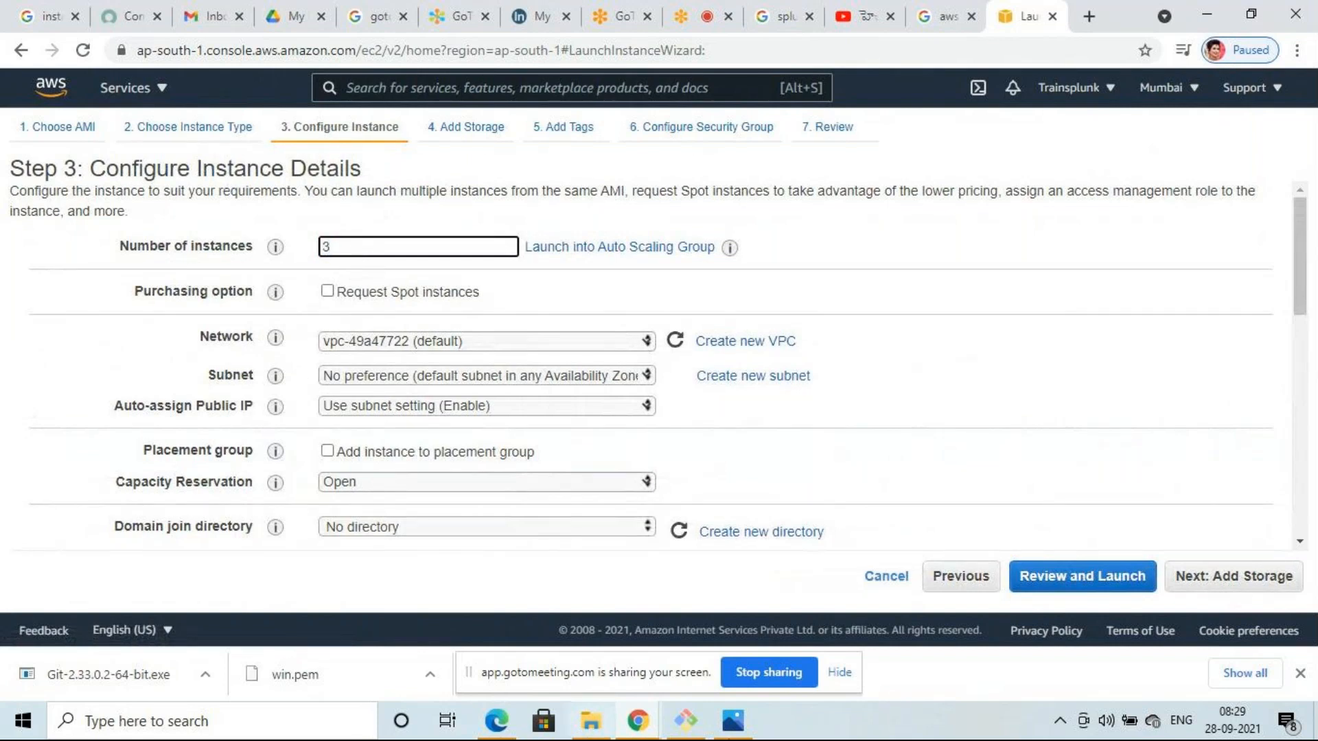
left_click(1241, 587)
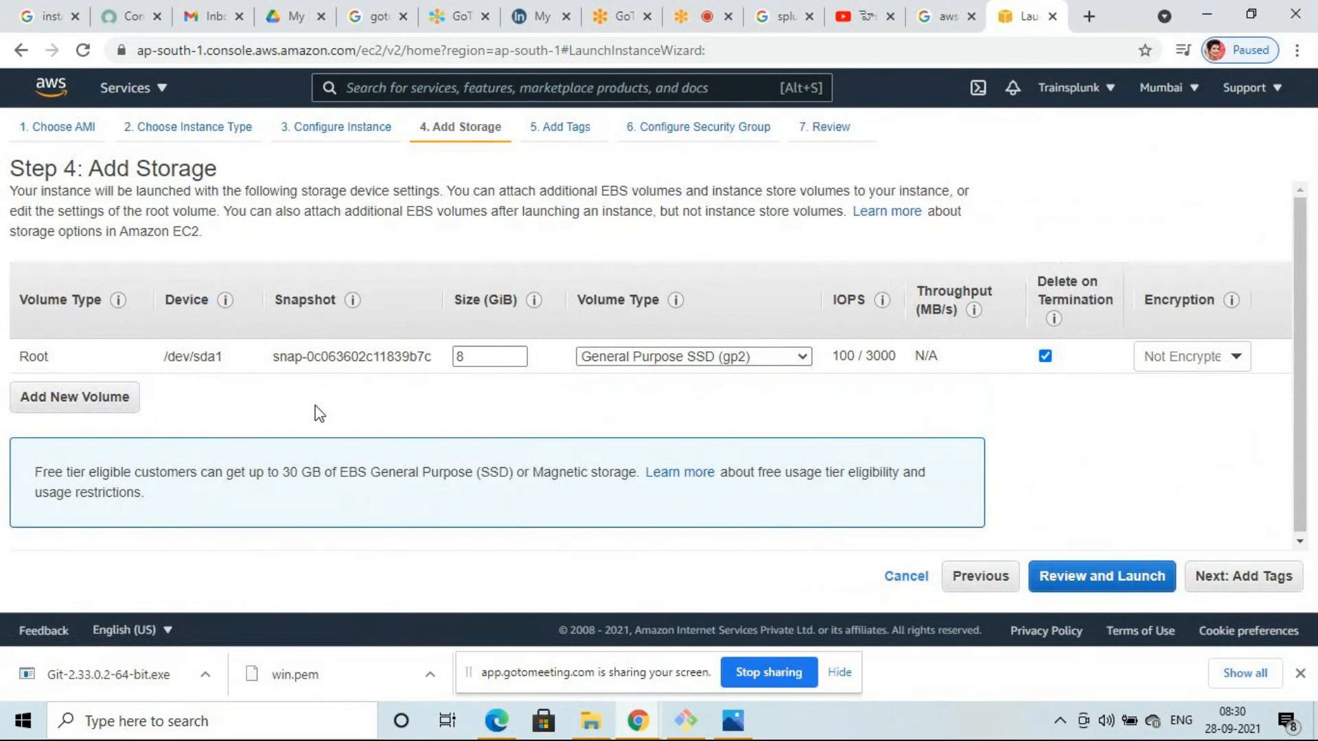
- Leave the root volume at its default 8 GiB size
double_click(487, 356)
left_click(492, 398)
left_click(479, 356)
left_click(1261, 582)
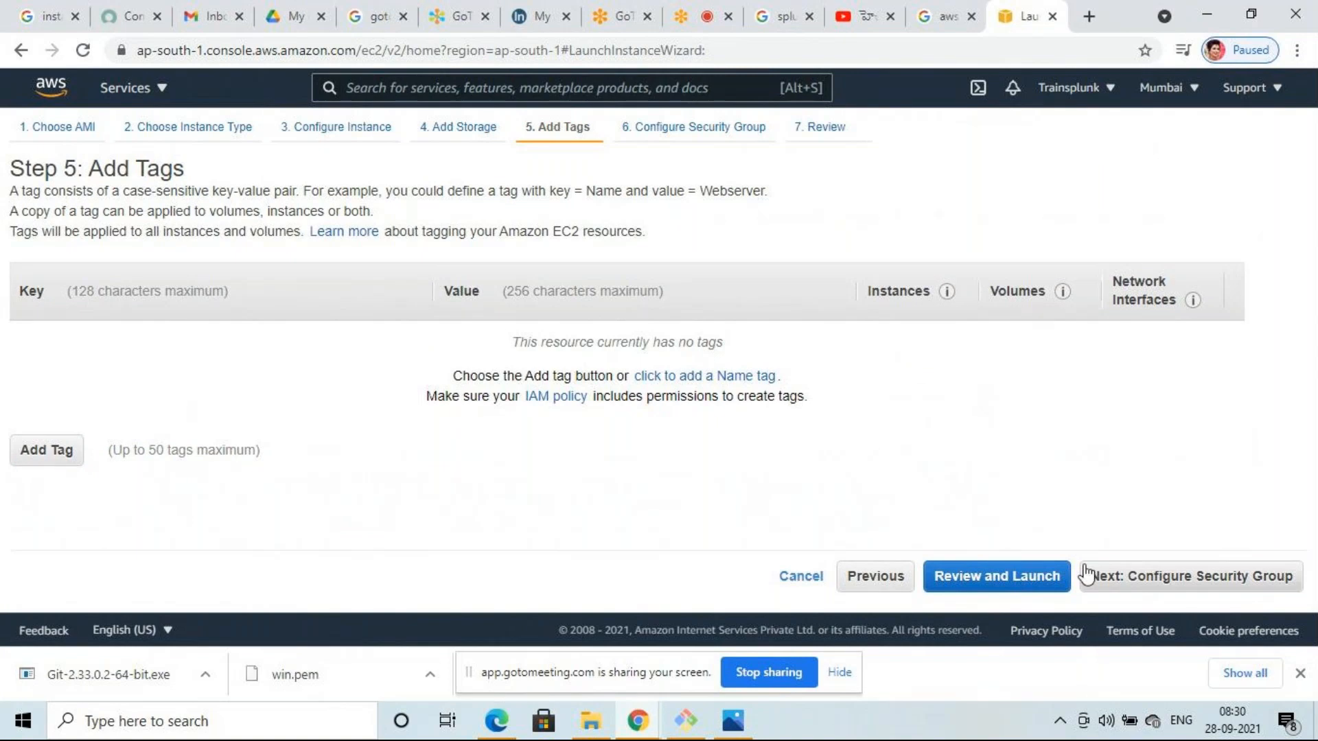
- Skip tags and set the launch-wizard-3 security group rule to All traffic, then review
left_click(1208, 589)
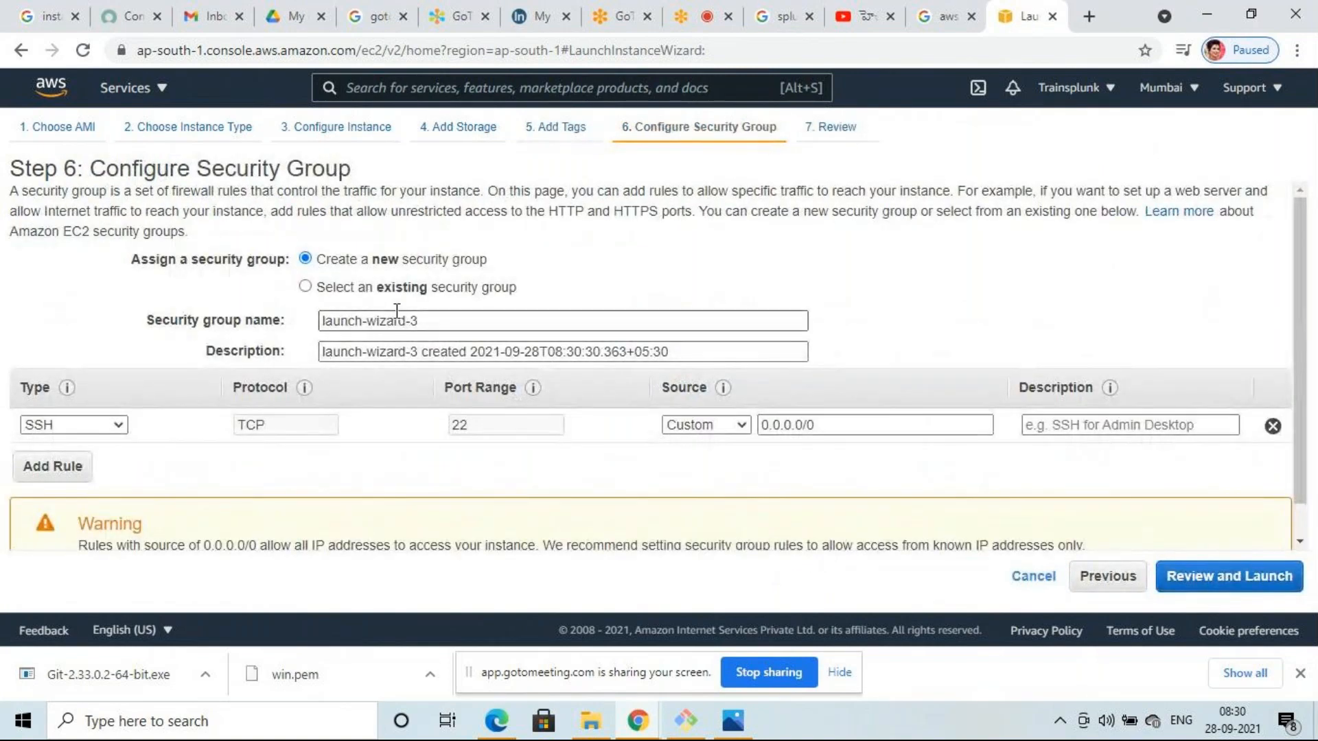
left_click(120, 426)
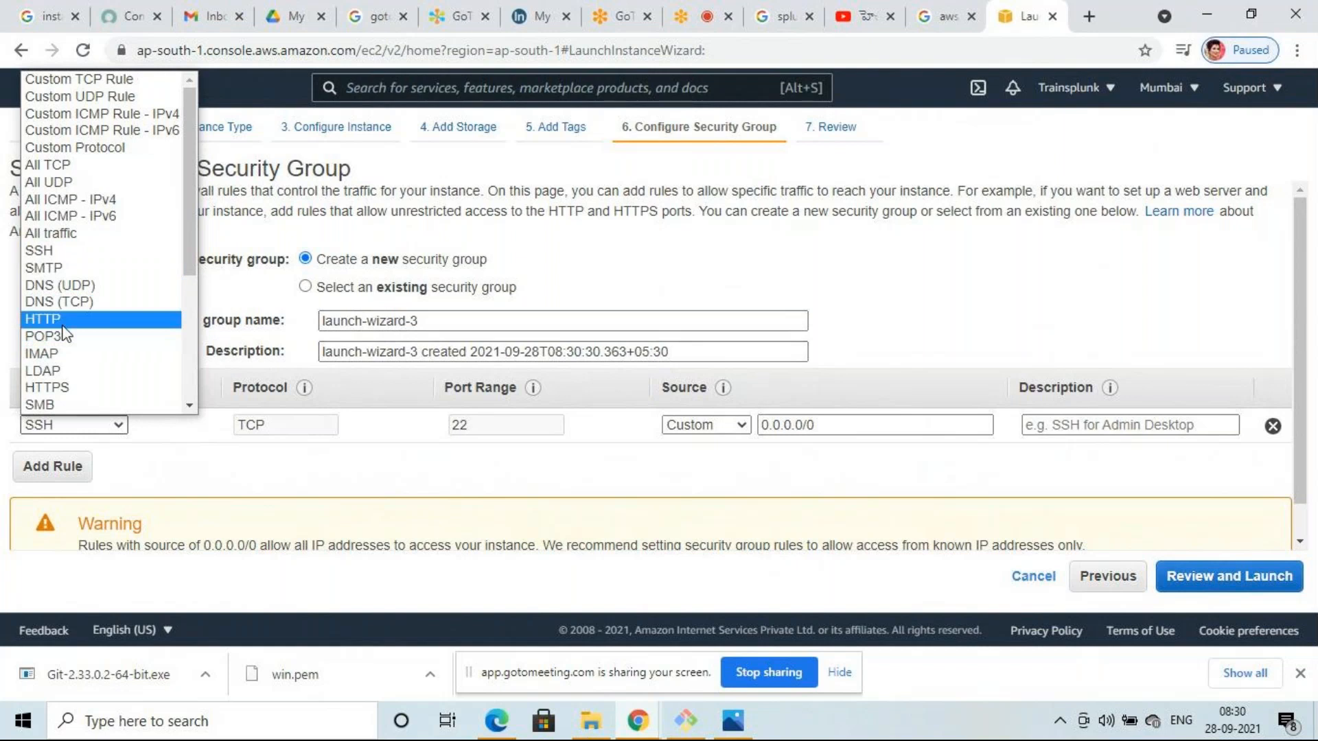
left_click(80, 237)
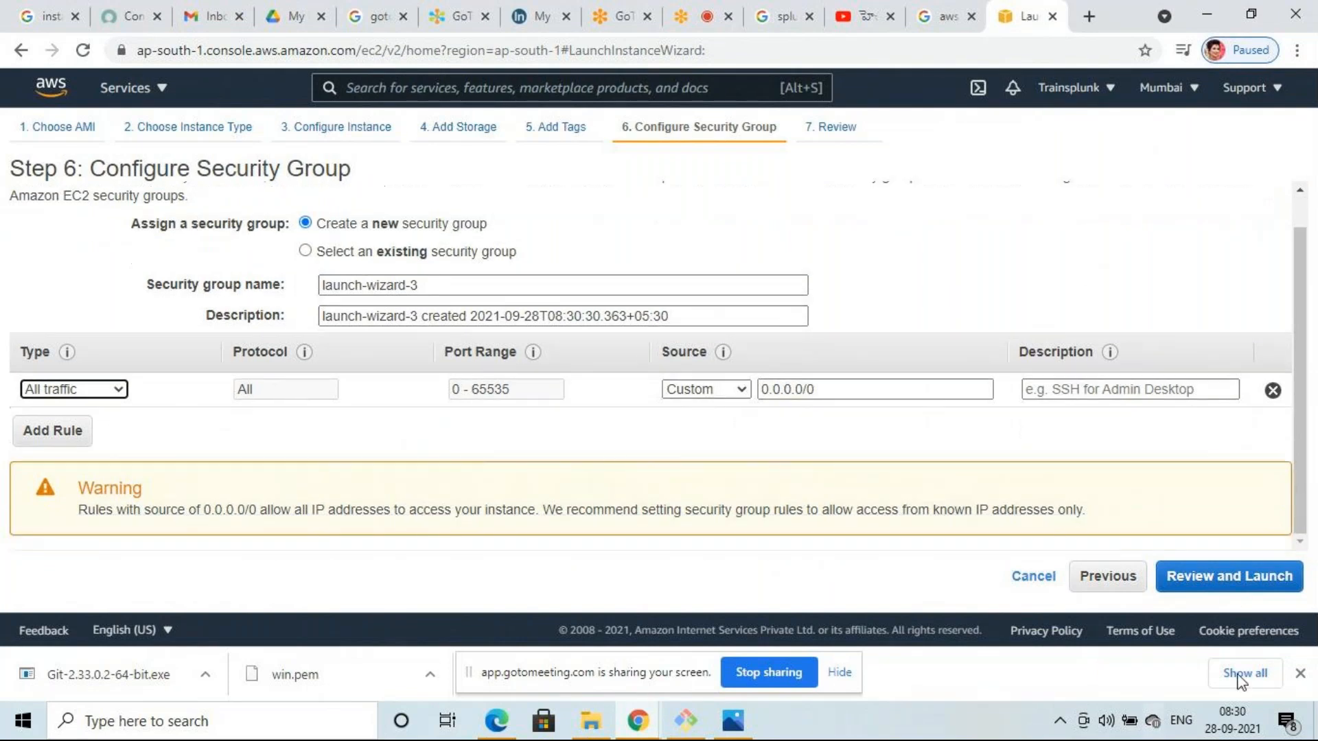
left_click(1244, 580)
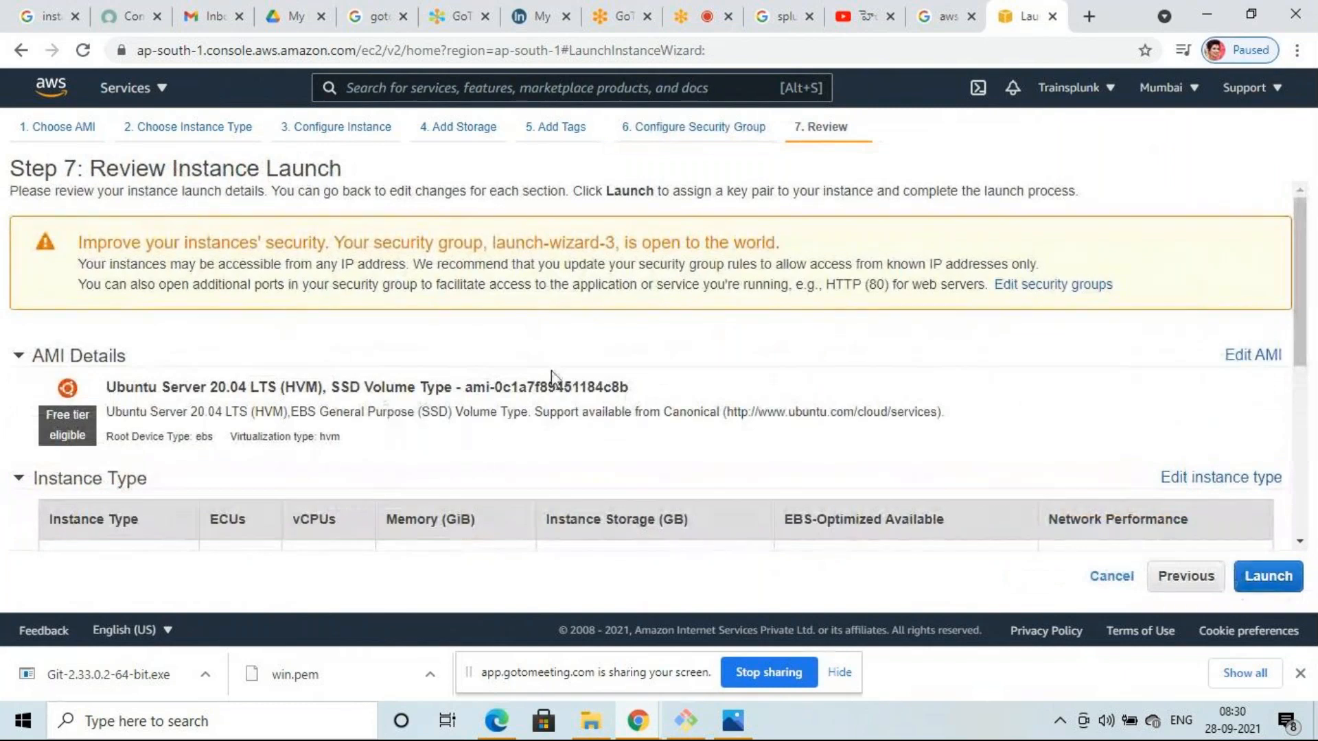
- Launch the reviewed t2.micro instances, bringing up the key pair dialog with New1 selected
scroll(564, 374, "down", 1)
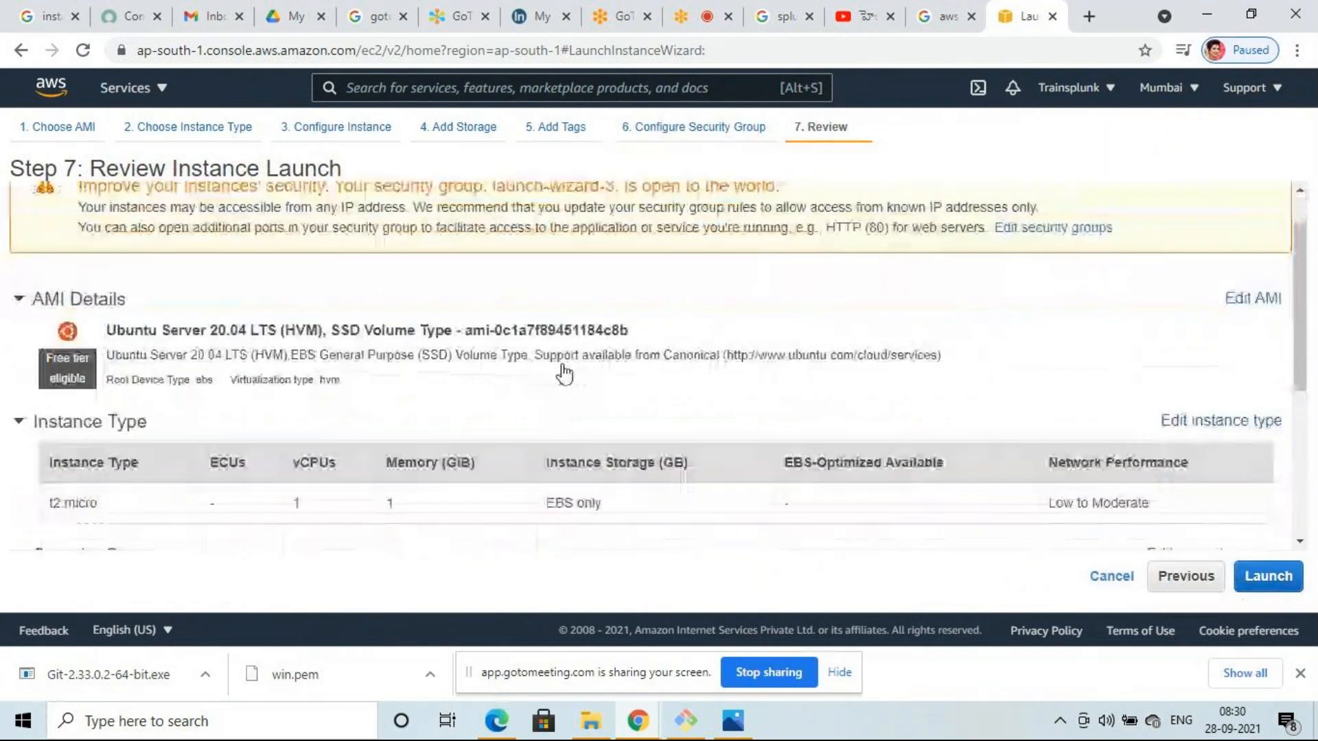
scroll(564, 374, "down", 2)
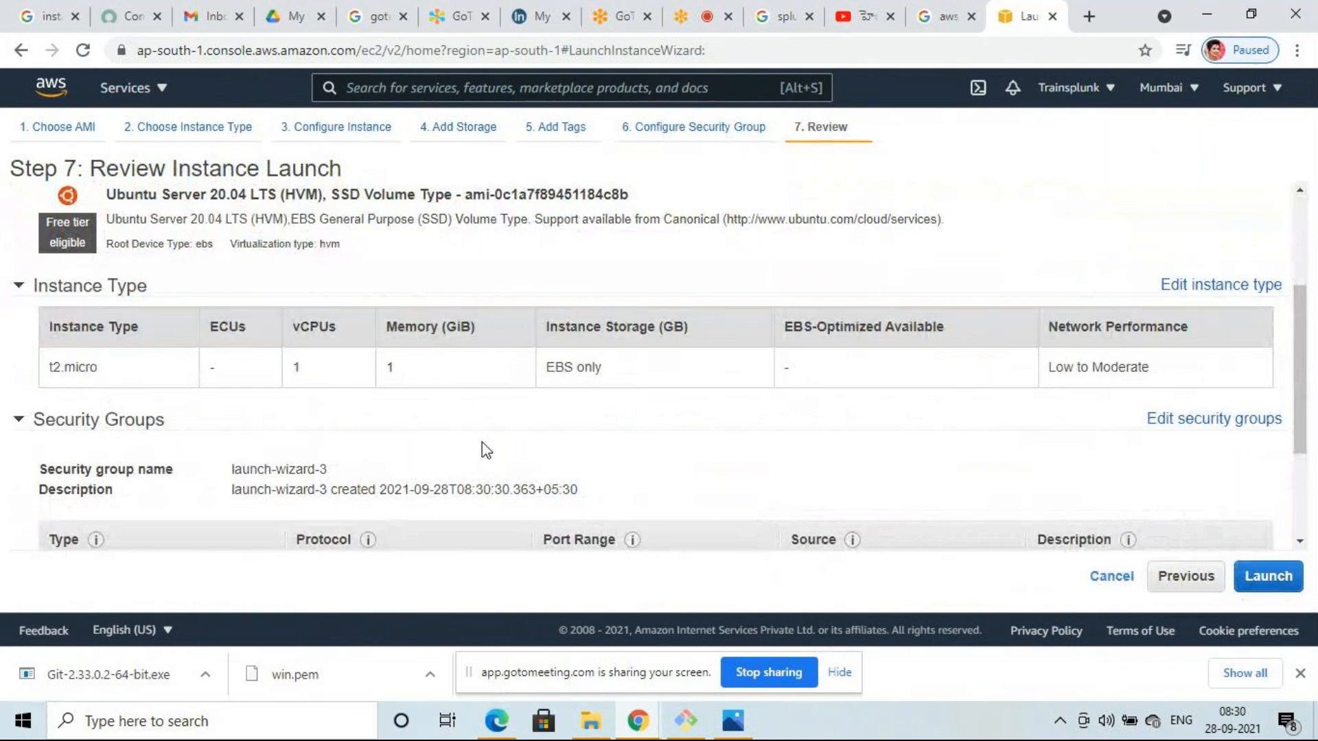
left_click(1269, 585)
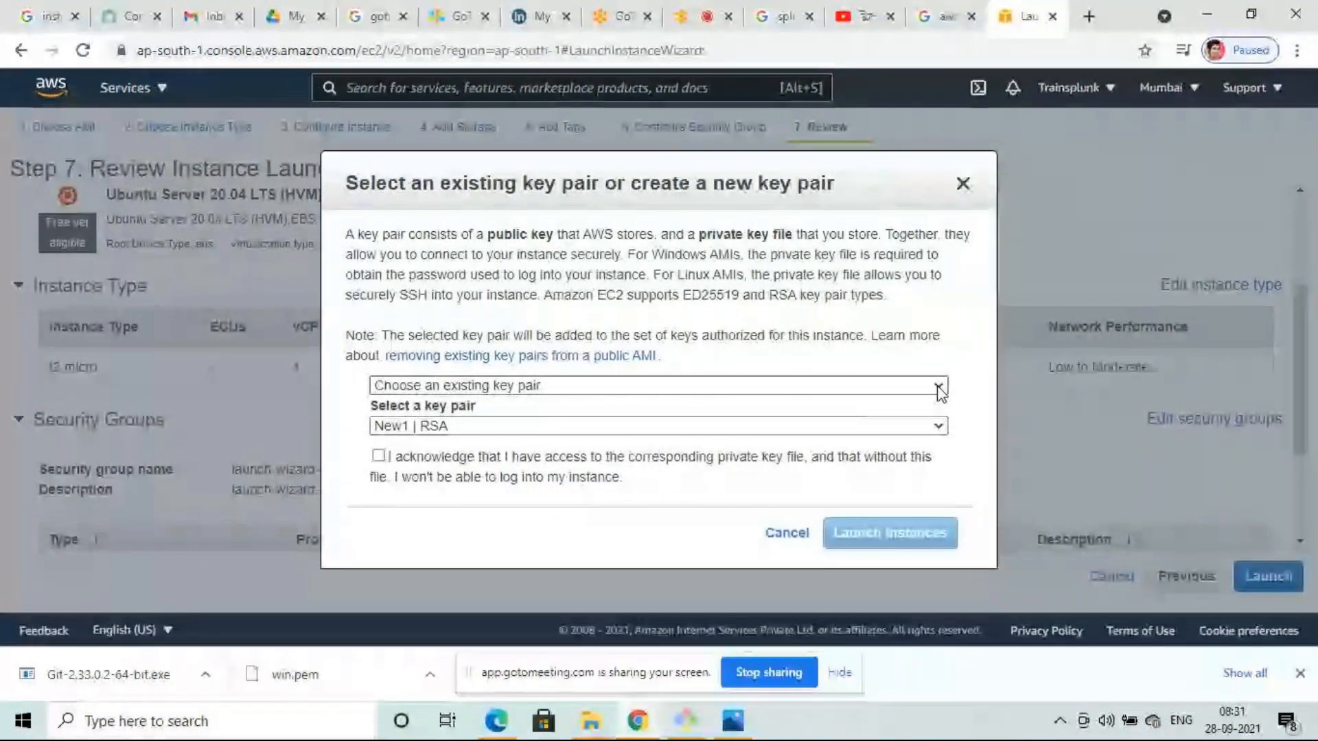
- Choose to create a new key pair named 'windows 1'
left_click(937, 387)
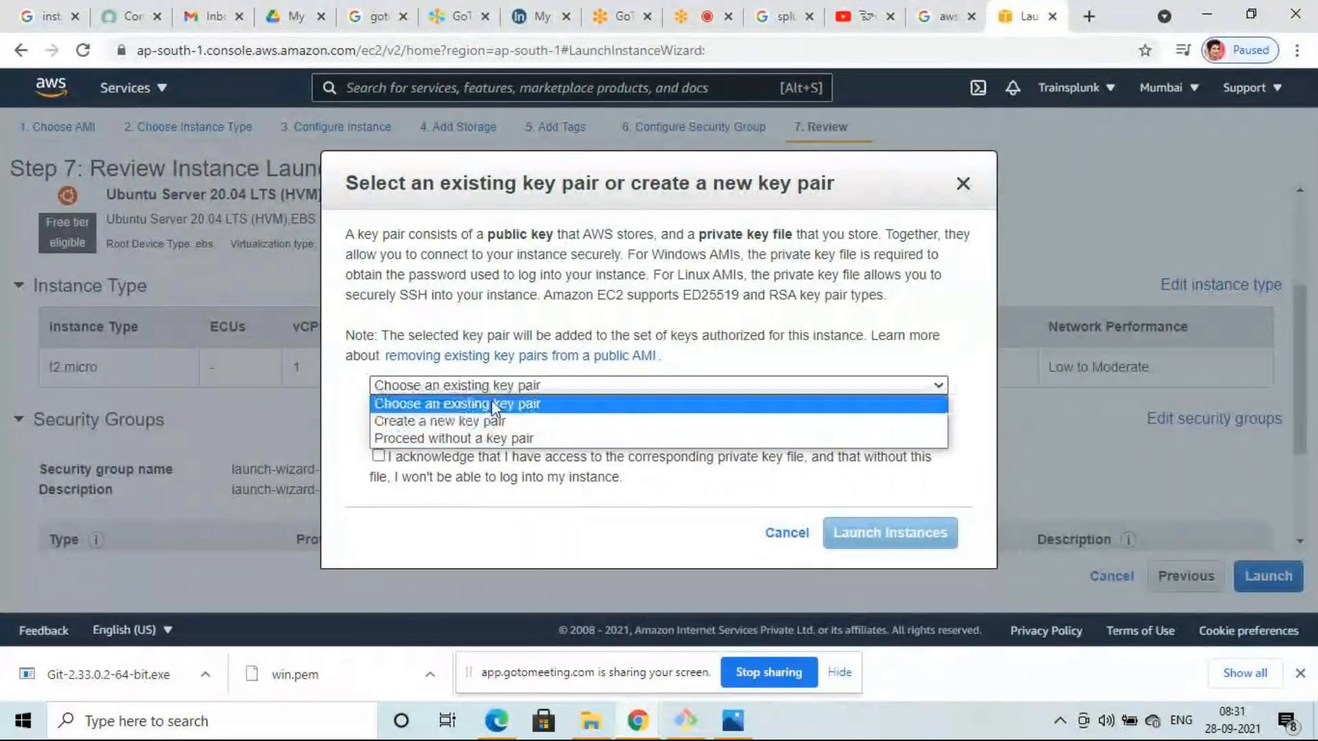
left_click(487, 420)
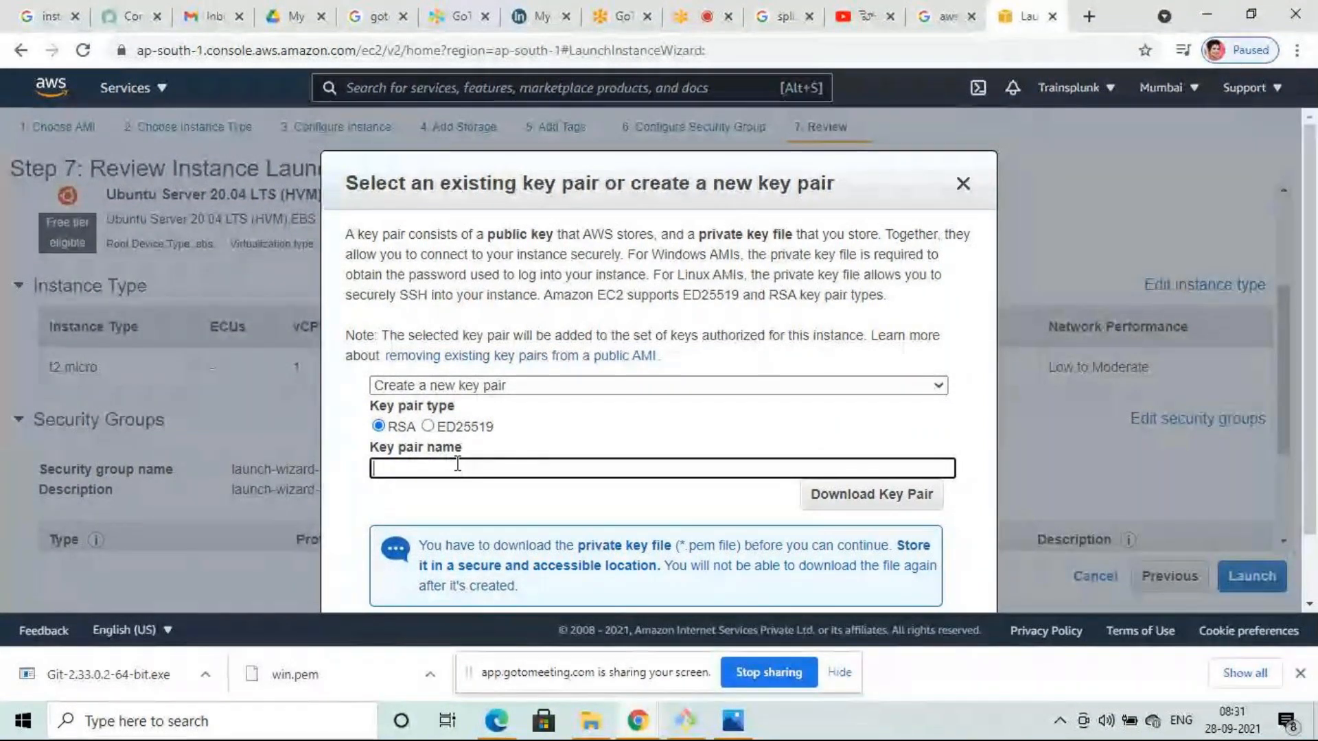
type("w")
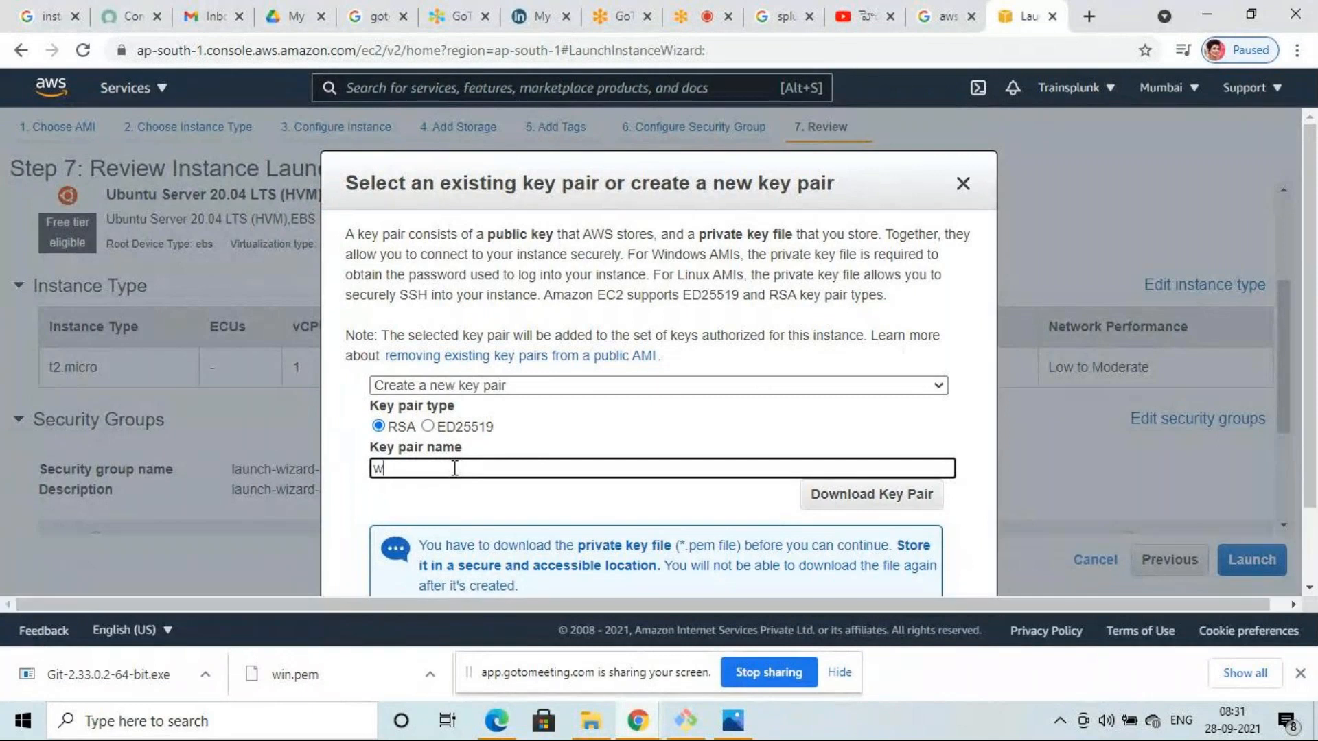
type("indows")
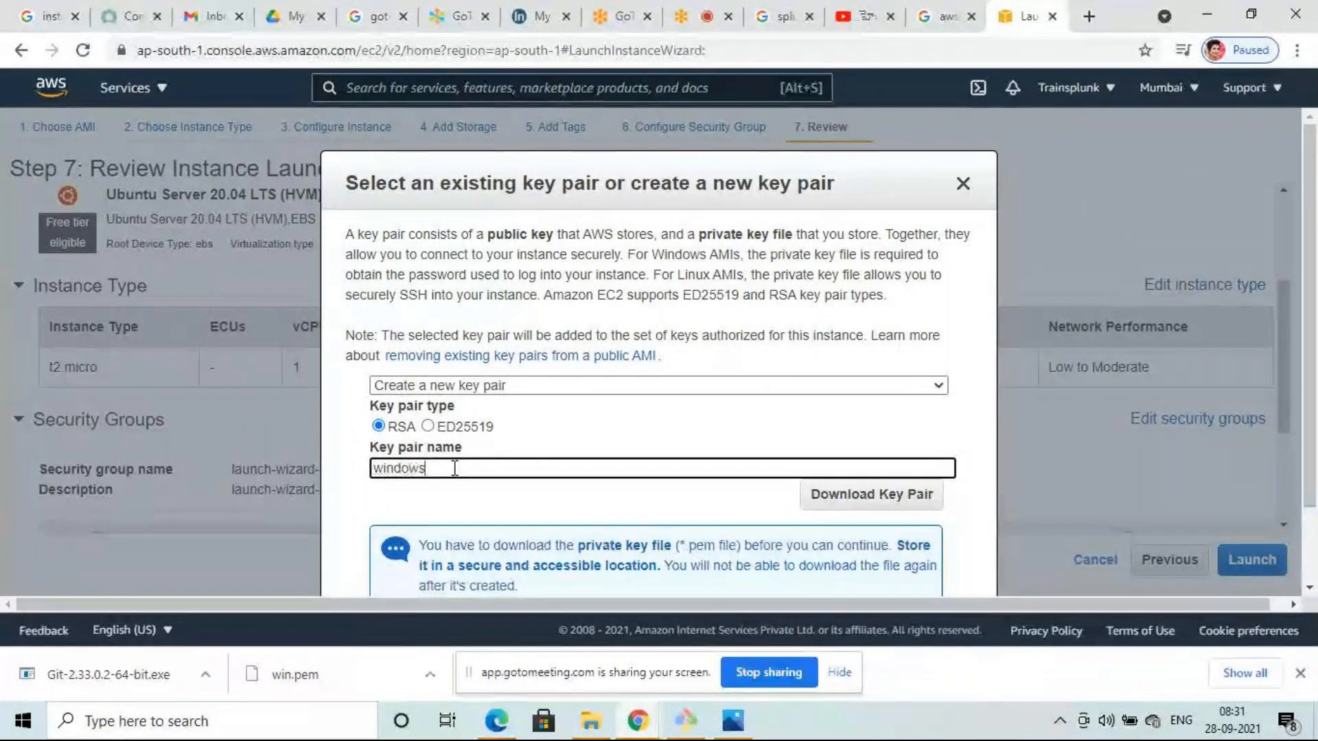
type(" 1")
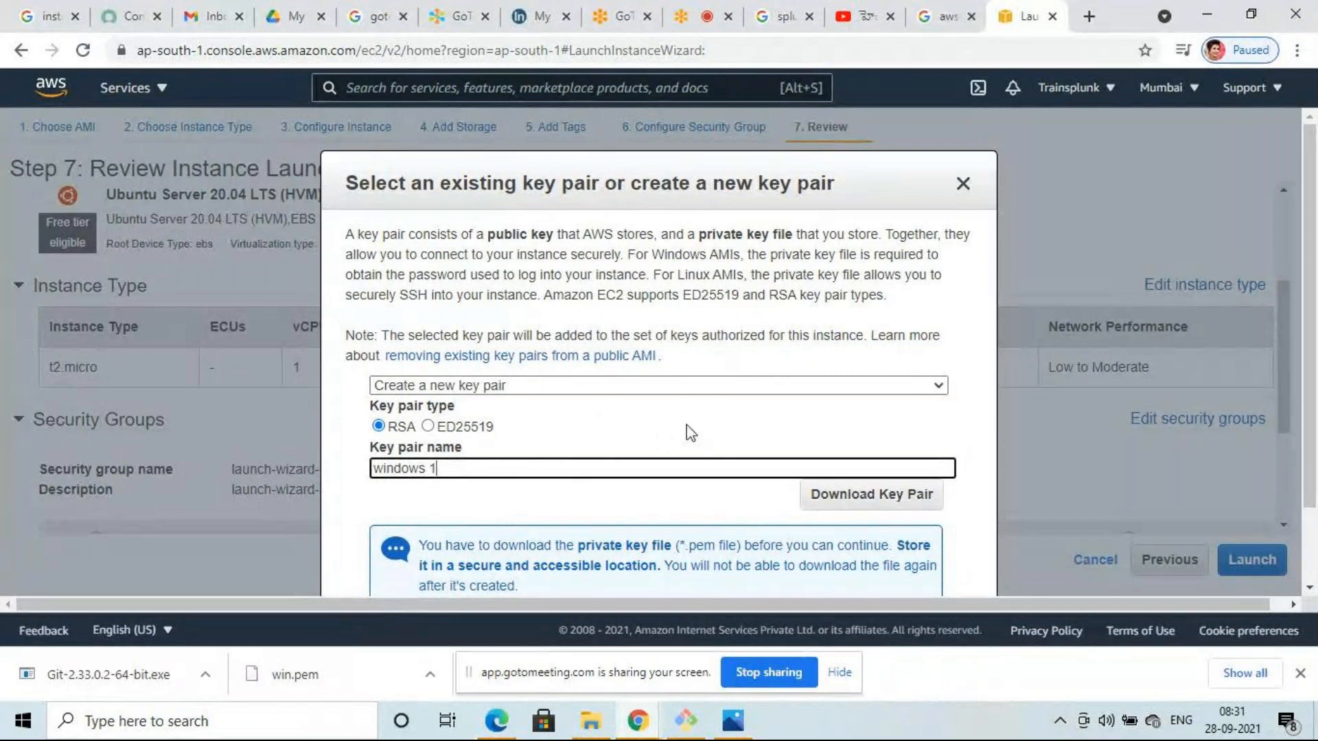
- Save the key file as windows1.pem on the Desktop and launch the instances
left_click(867, 495)
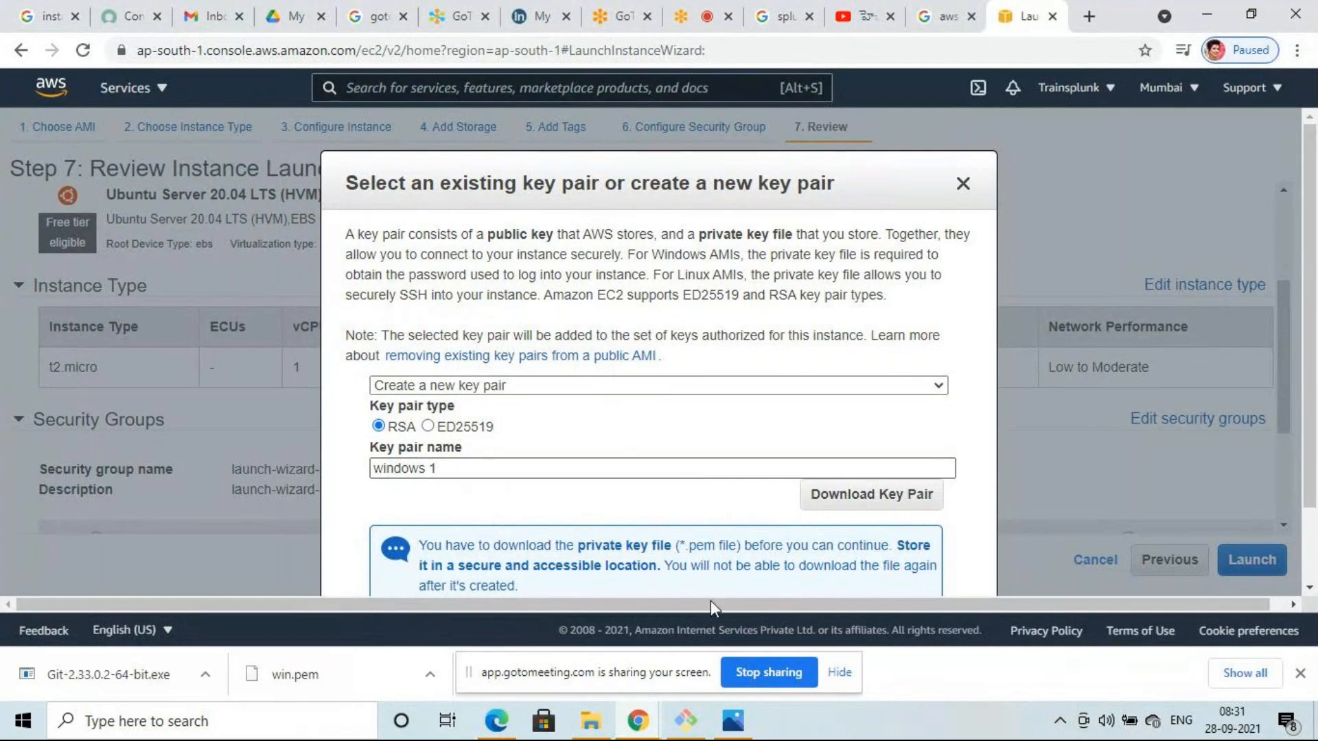
scroll(620, 383, "down", 2)
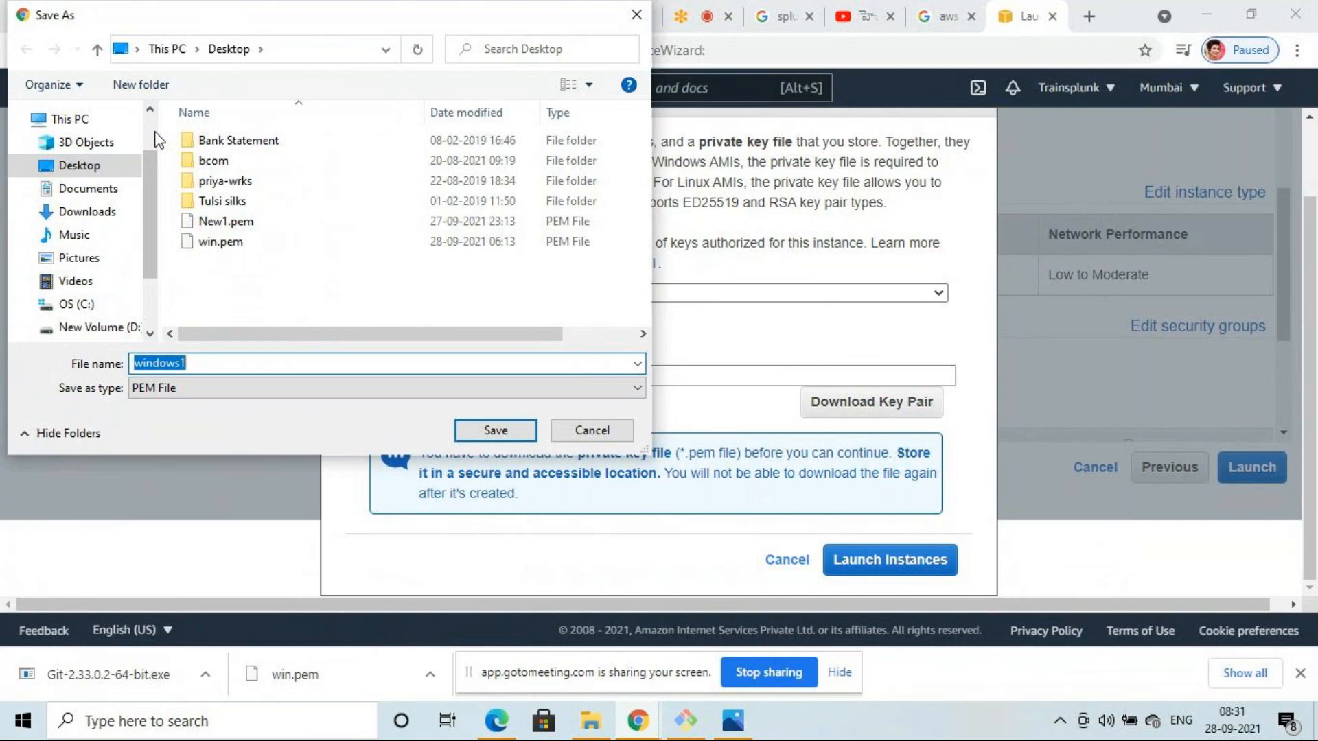
left_click(197, 365)
left_click(484, 431)
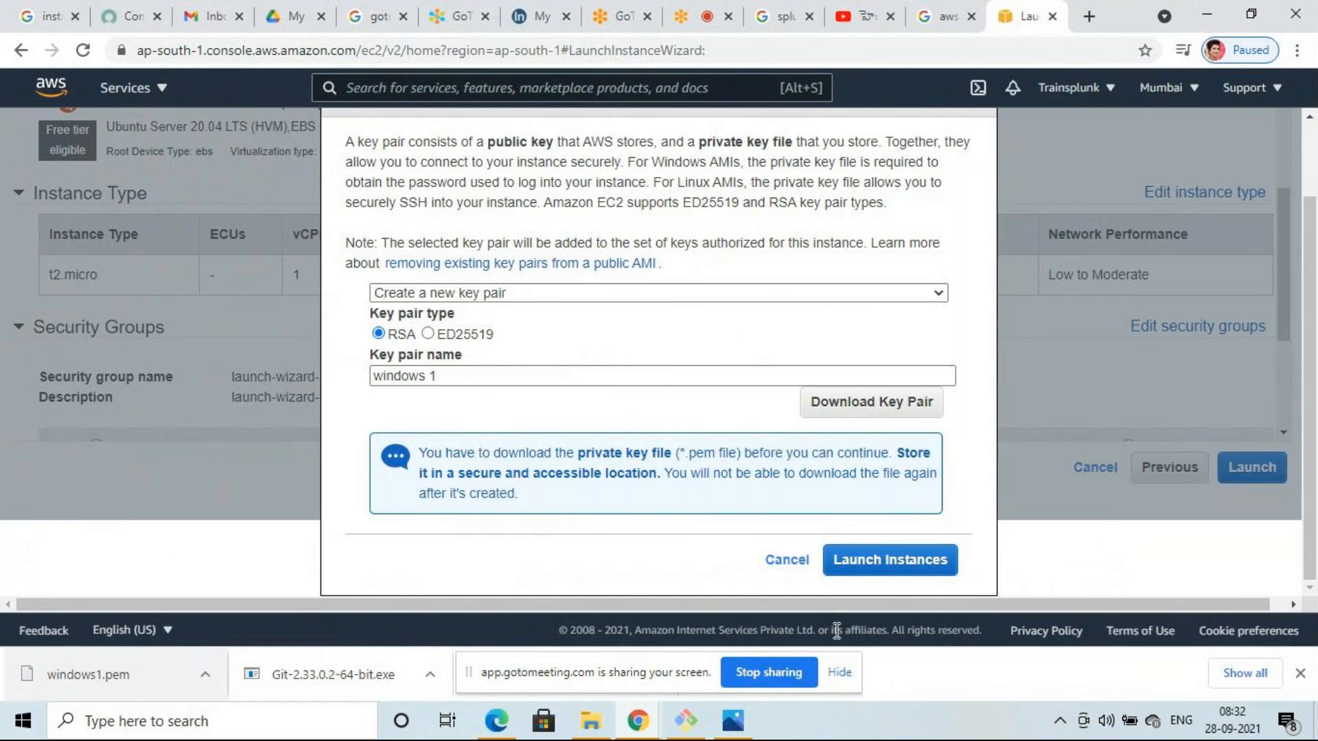
left_click(903, 560)
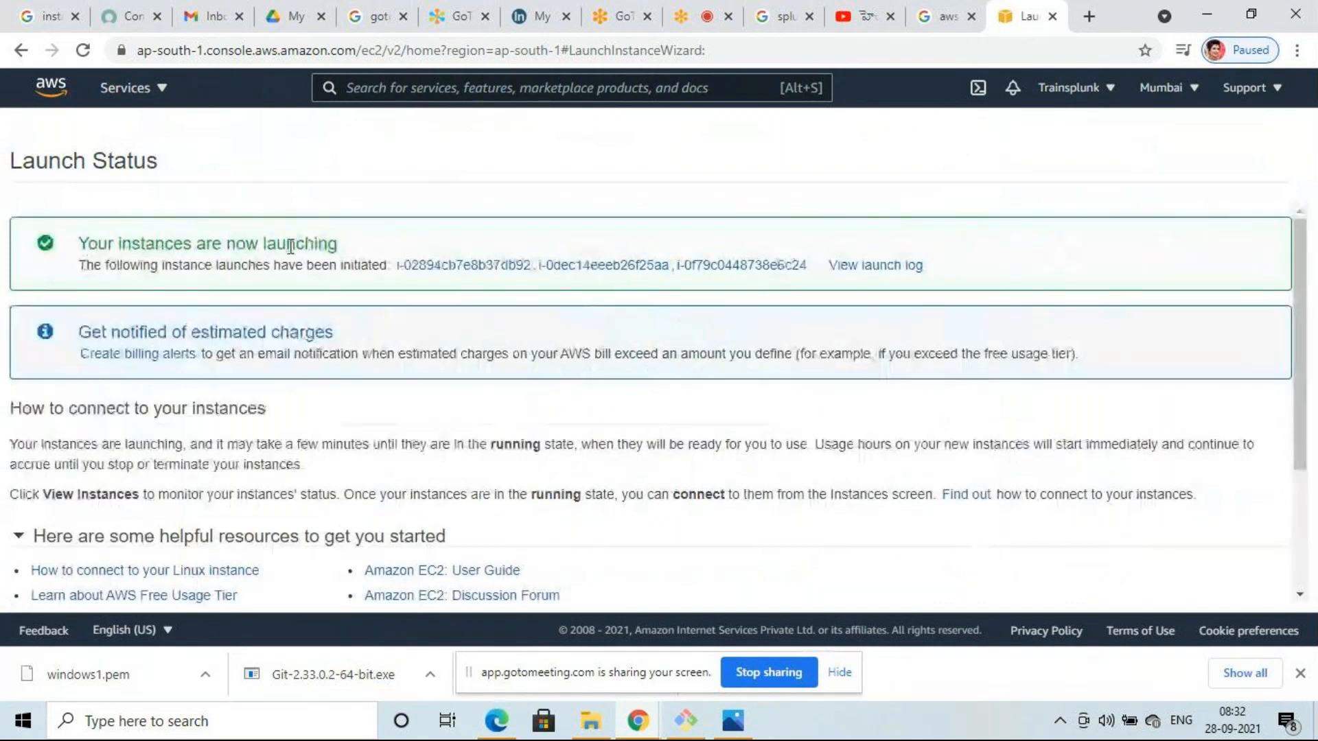
- Scroll through the Launch Status page confirming the three instance launches
scroll(460, 282, "down", 1)
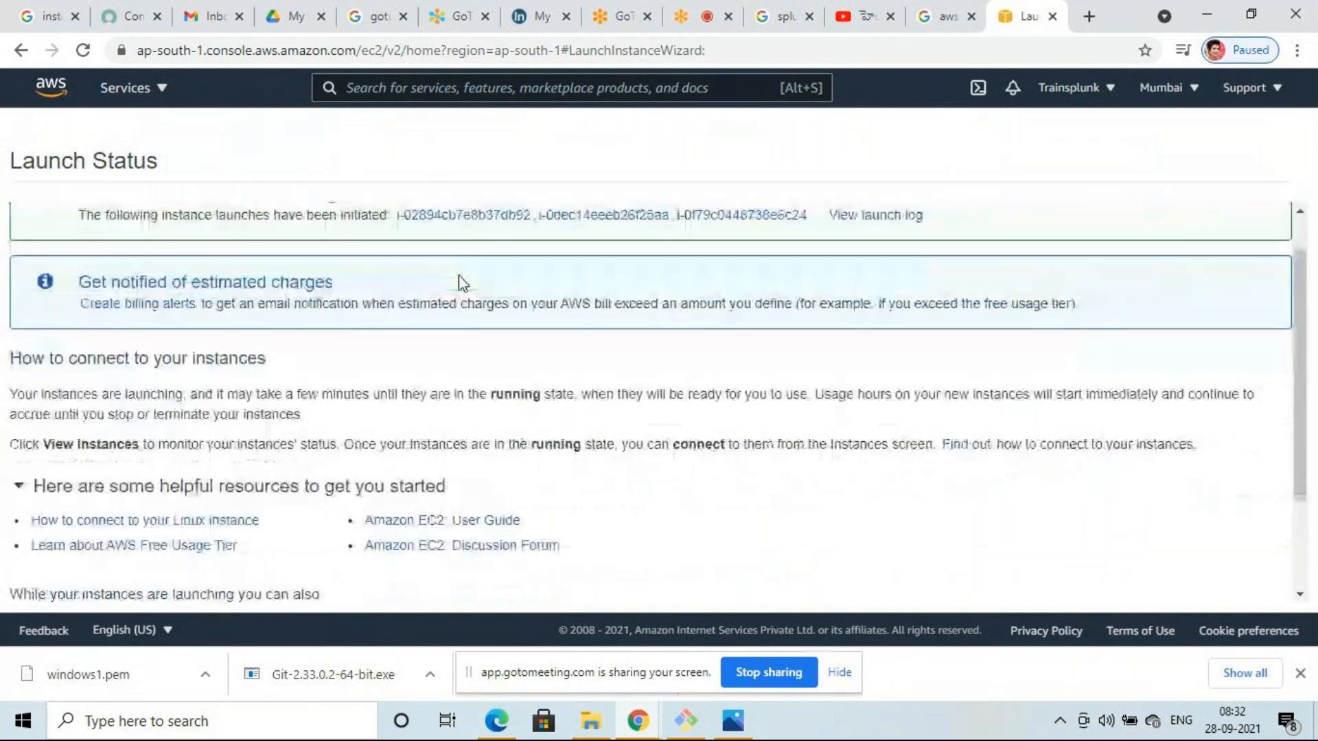
scroll(458, 282, "down", 2)
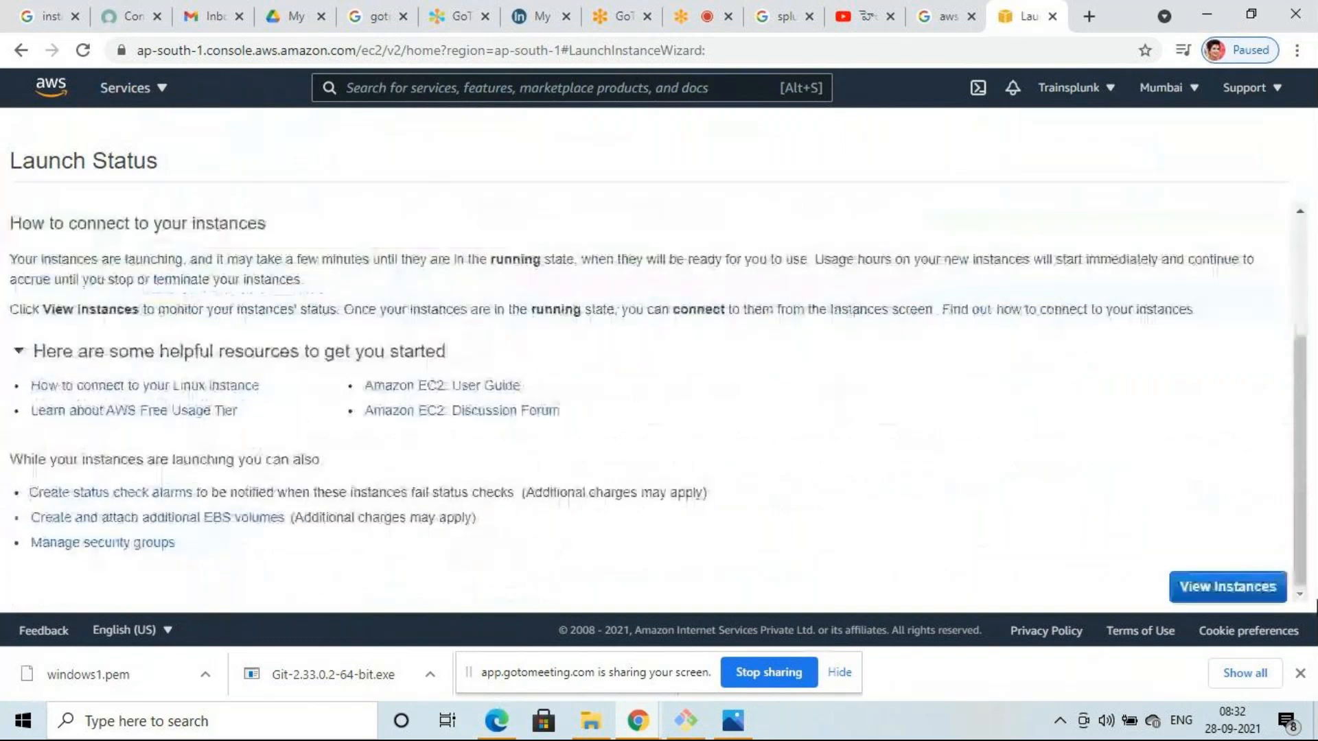
- Go from the Launch Status page to the EC2 Instances list via View Instances
left_click(1236, 589)
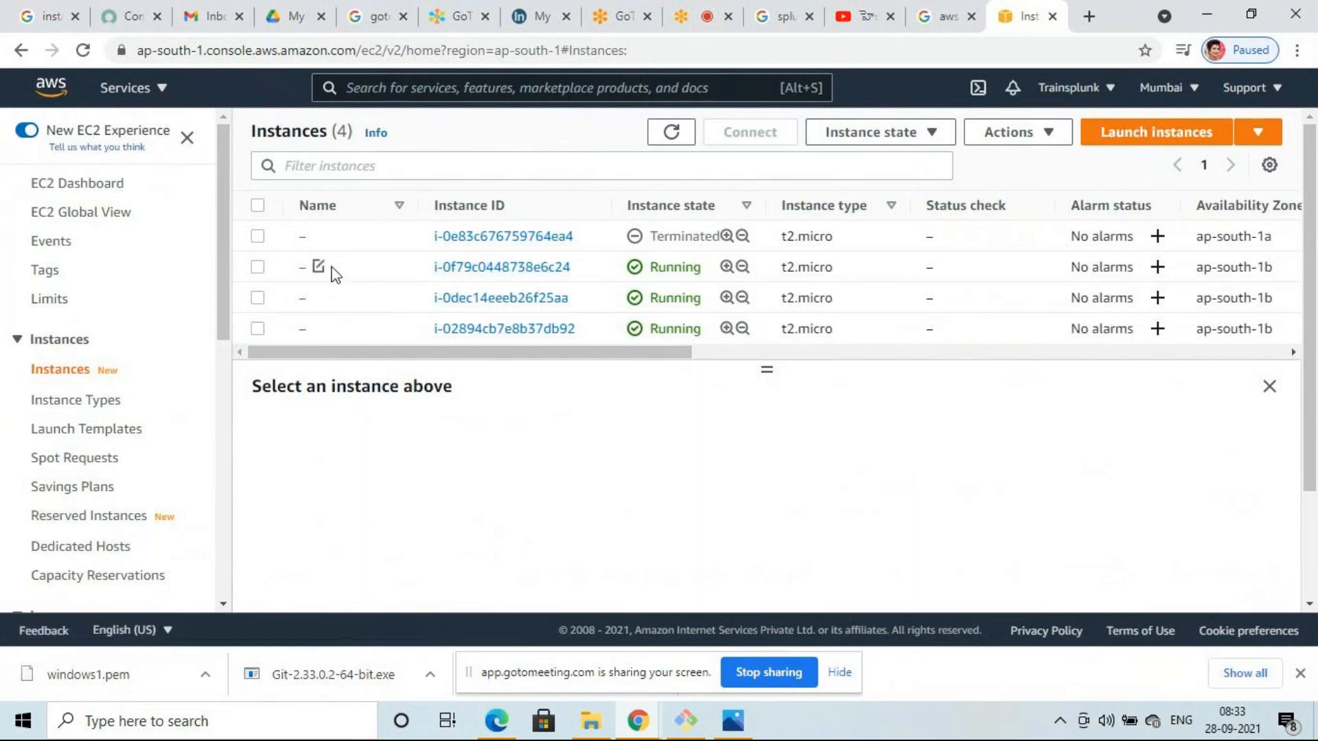
- Name the three instances IDX, SH and DS, then switch to the GoToMeeting view
left_click(318, 267)
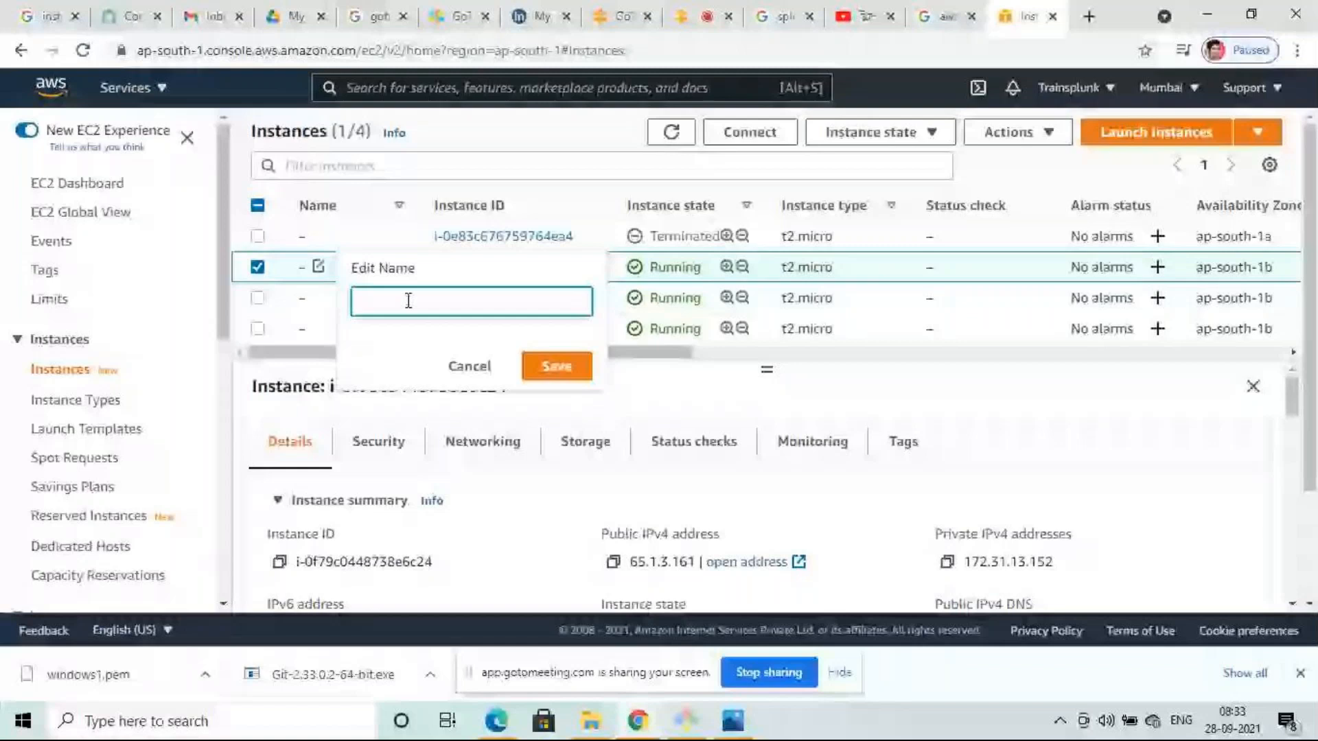
type("IDX")
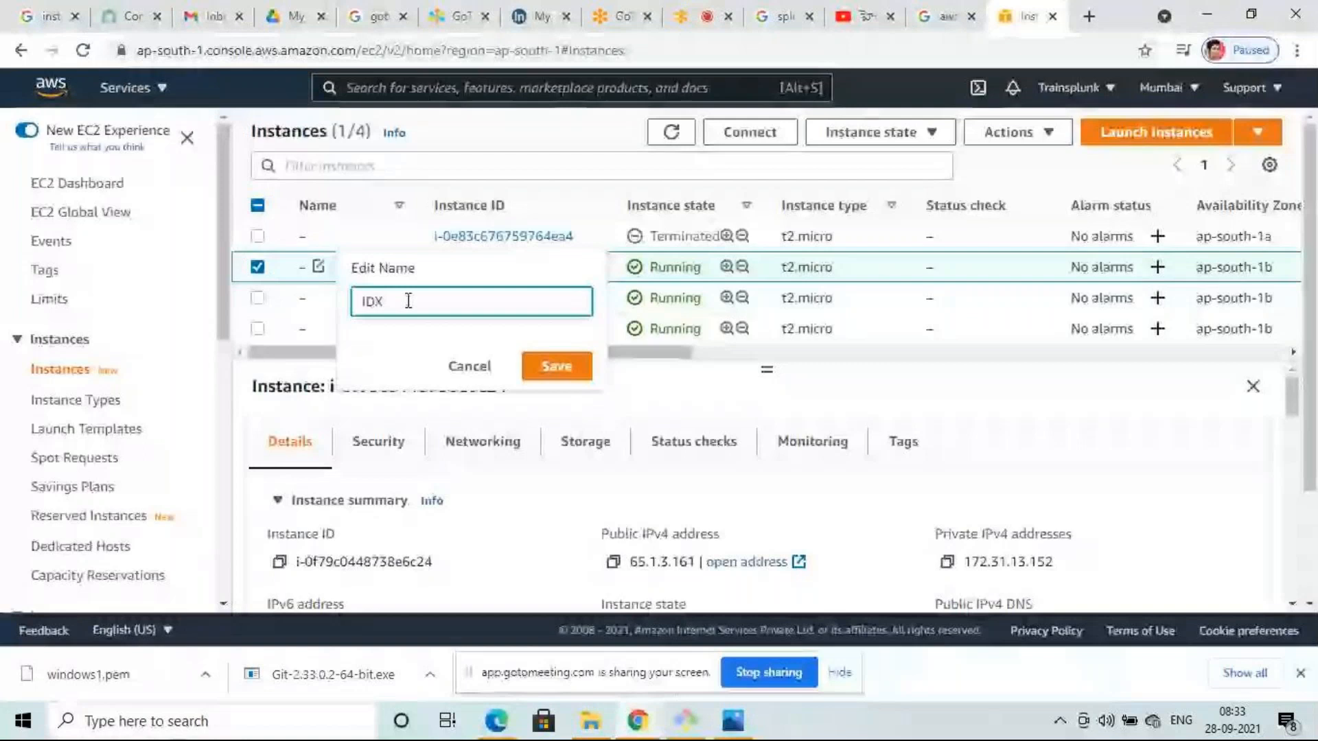
left_click(556, 366)
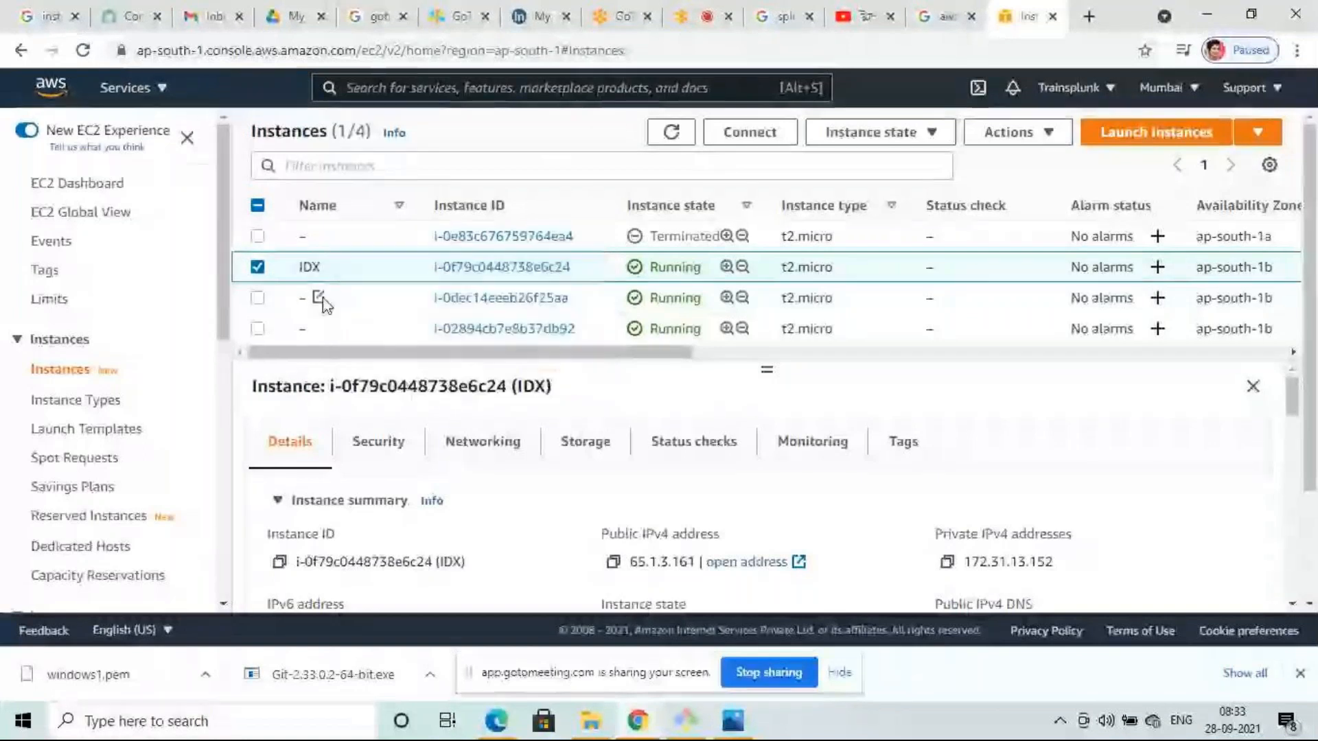
left_click(318, 297)
left_click(404, 332)
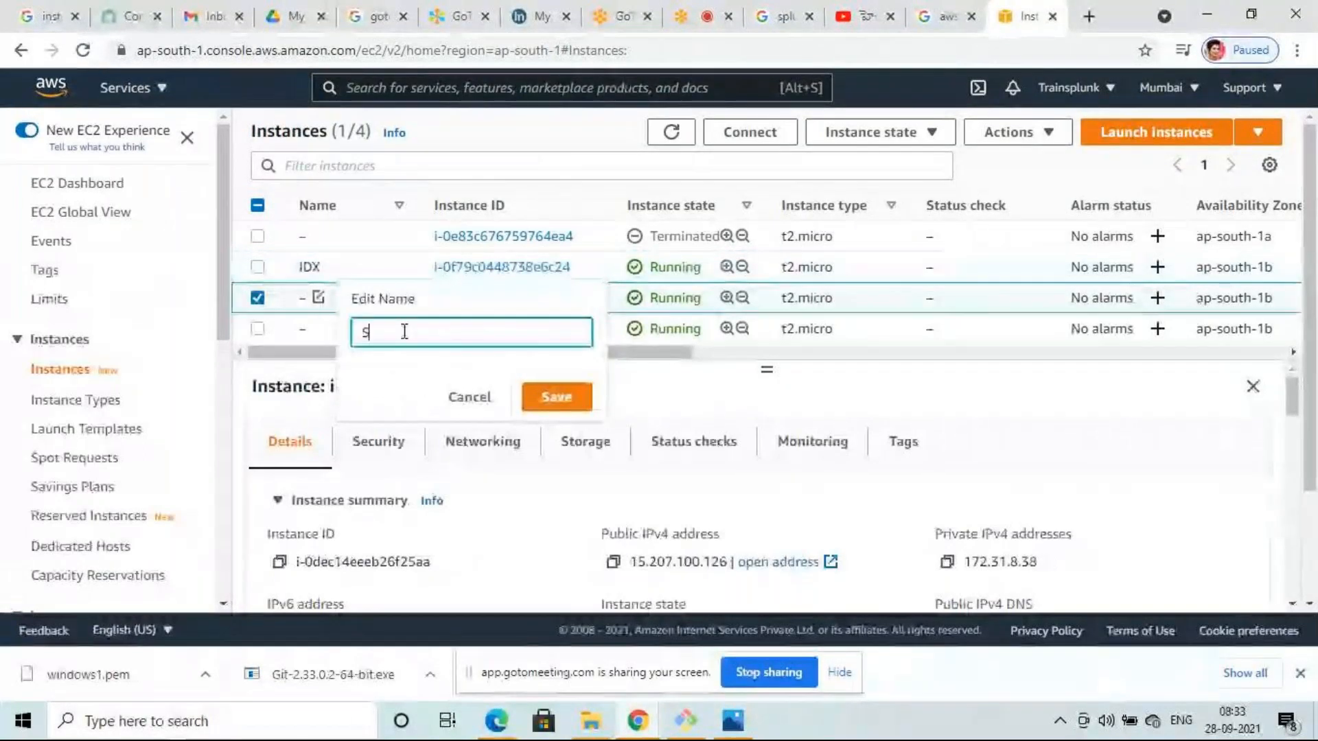
type("SH")
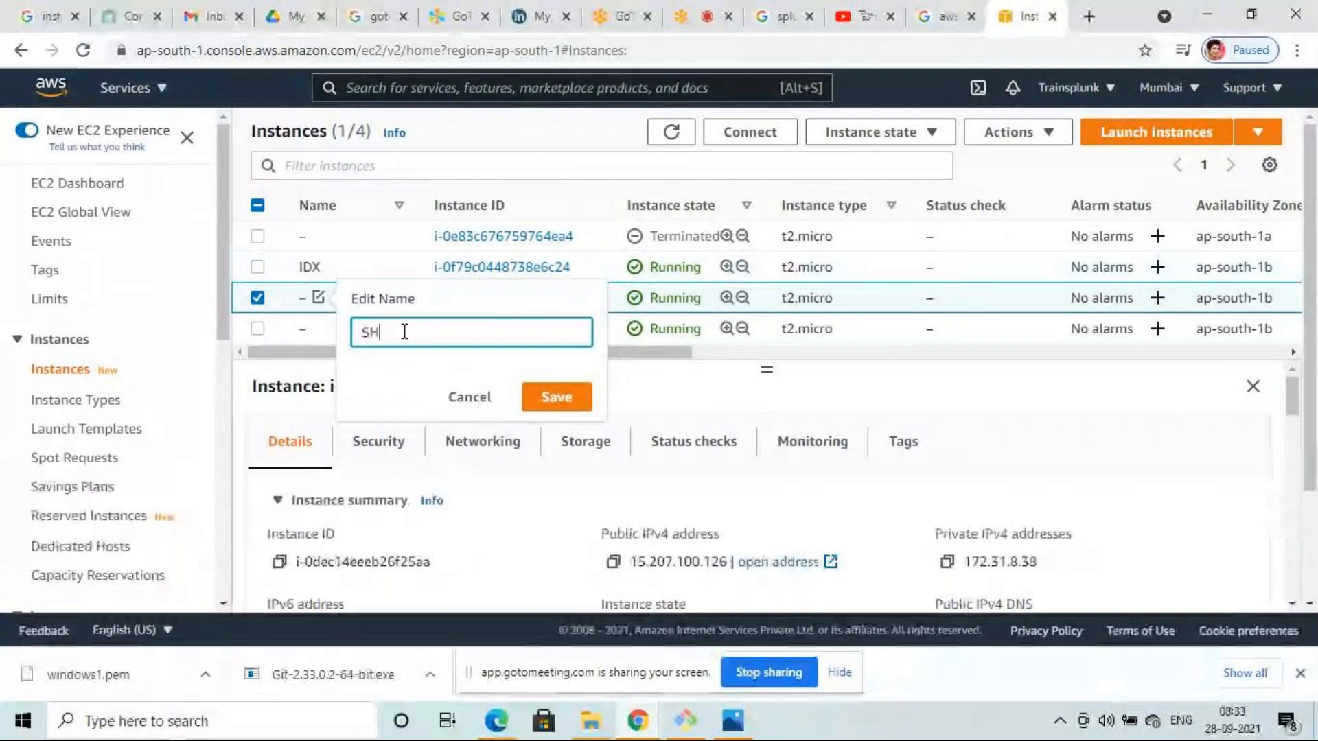
left_click(557, 414)
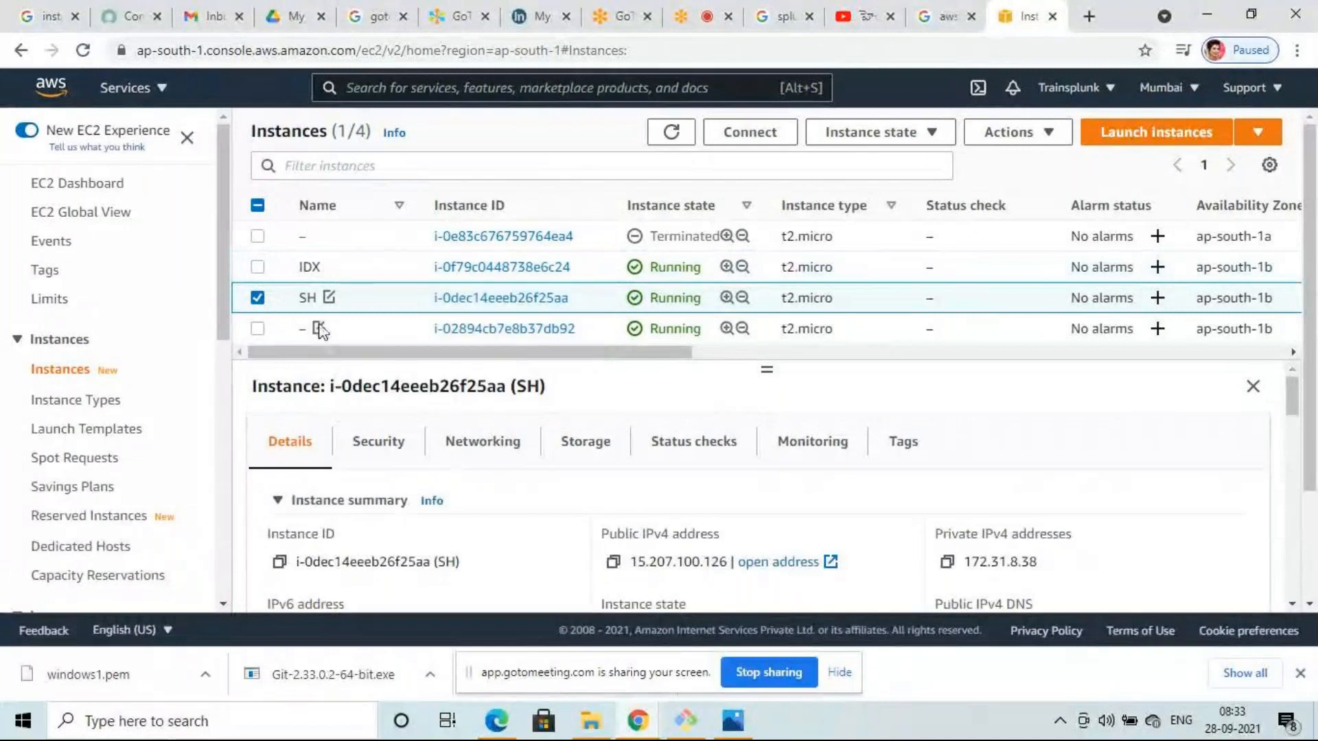
left_click(318, 328)
left_click(410, 364)
type("DS")
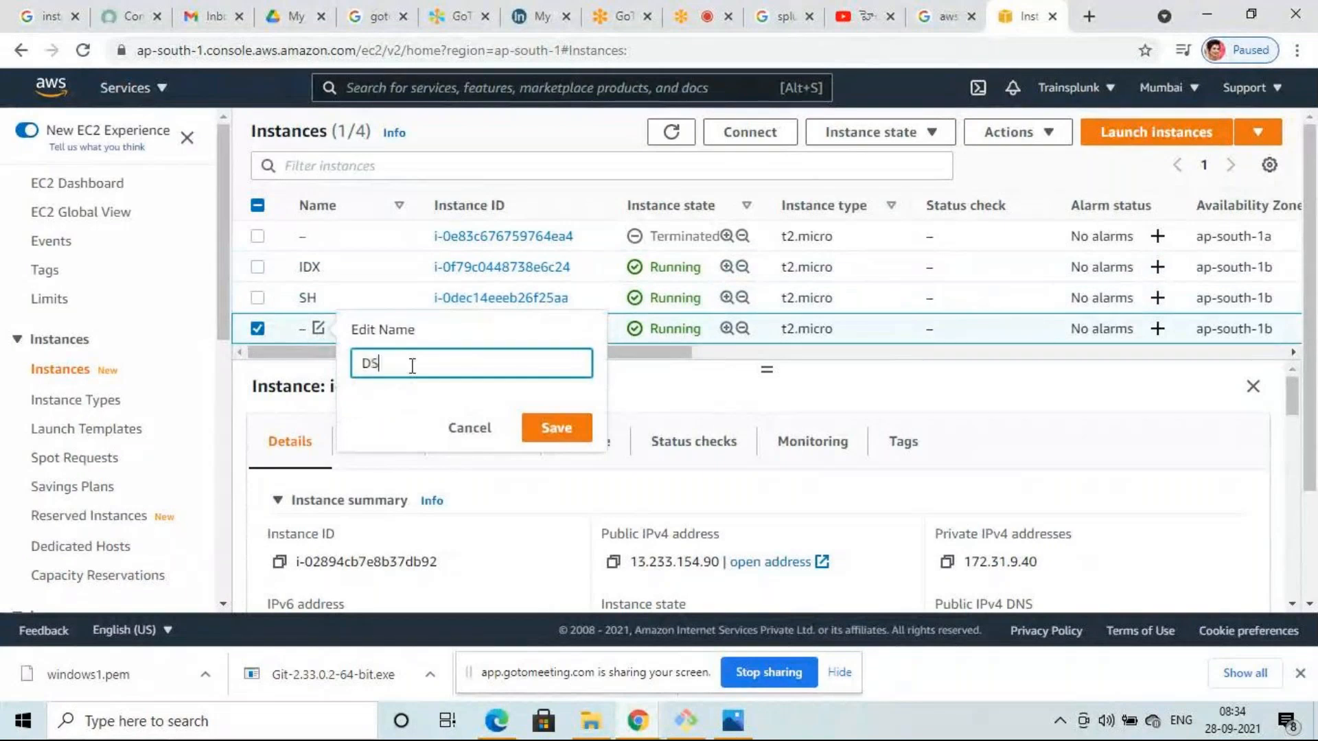
left_click(560, 434)
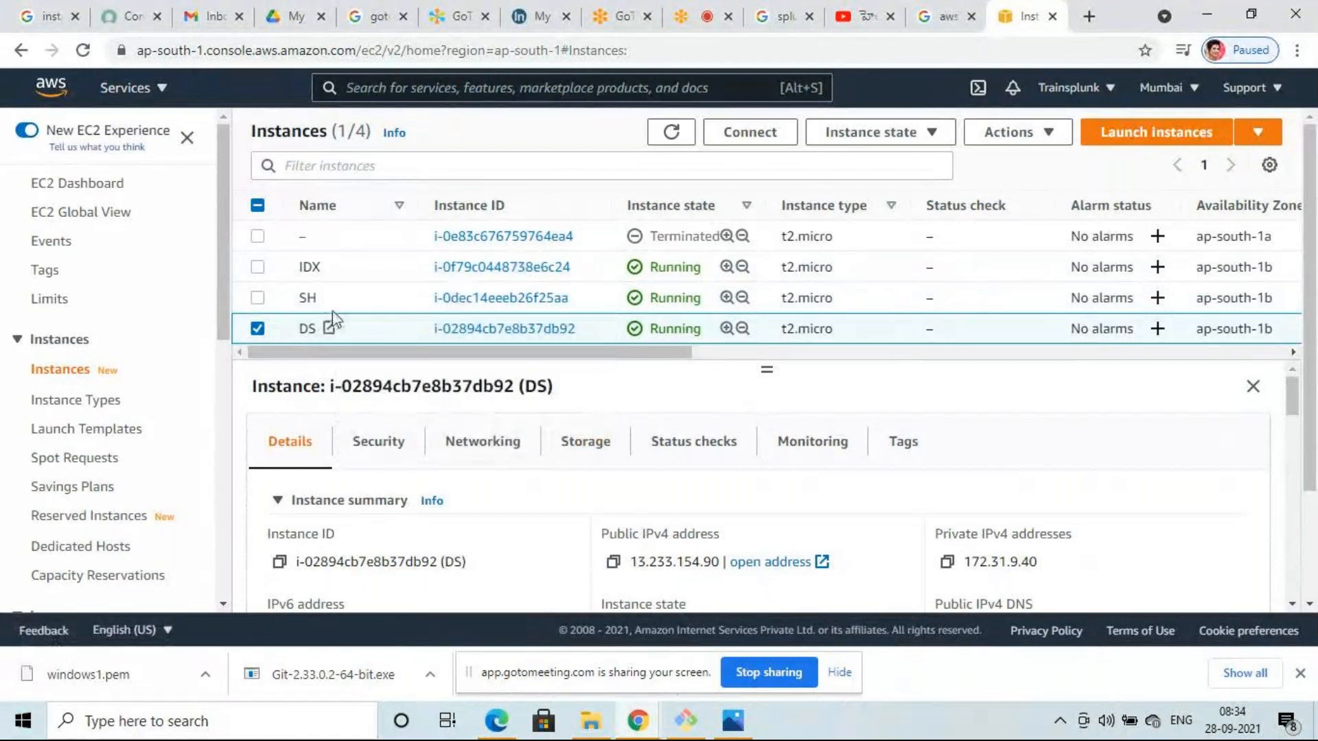
left_click(693, 20)
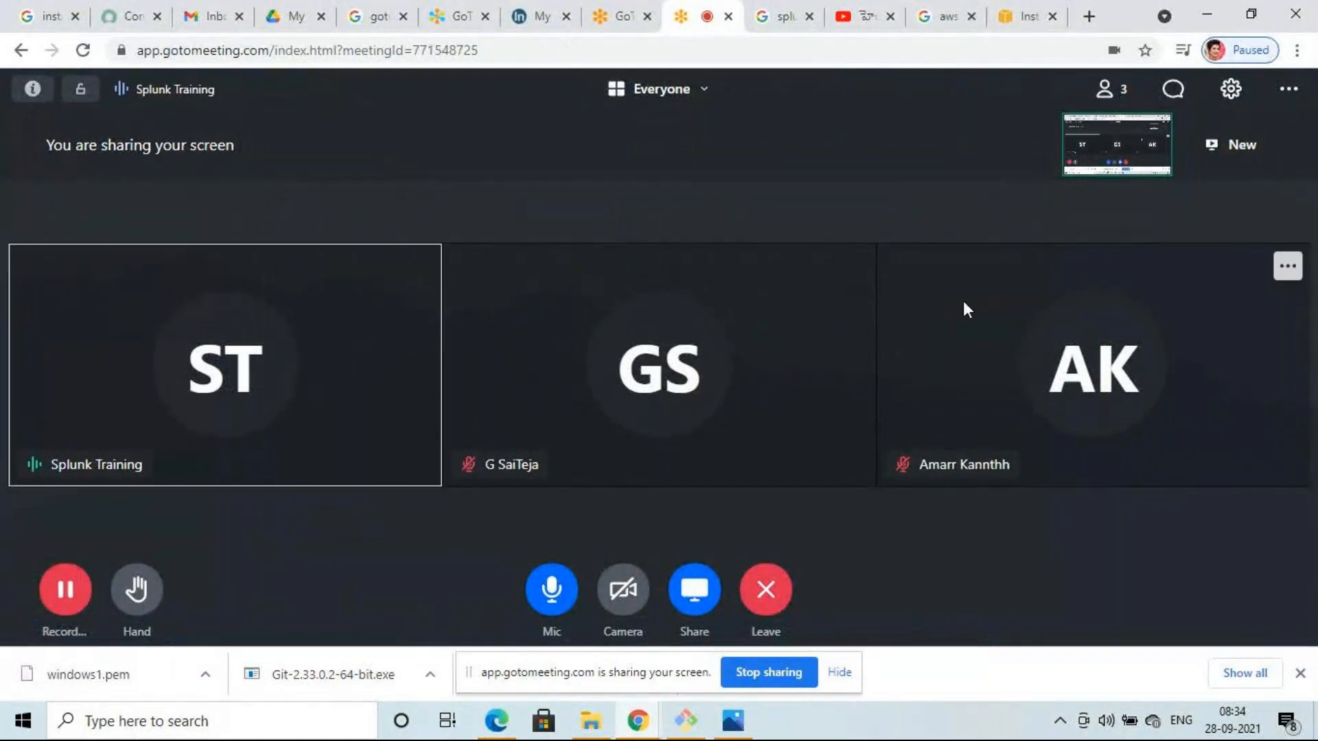
- Switch from the meeting back to the AWS EC2 Instances browser tab
left_click(1019, 11)
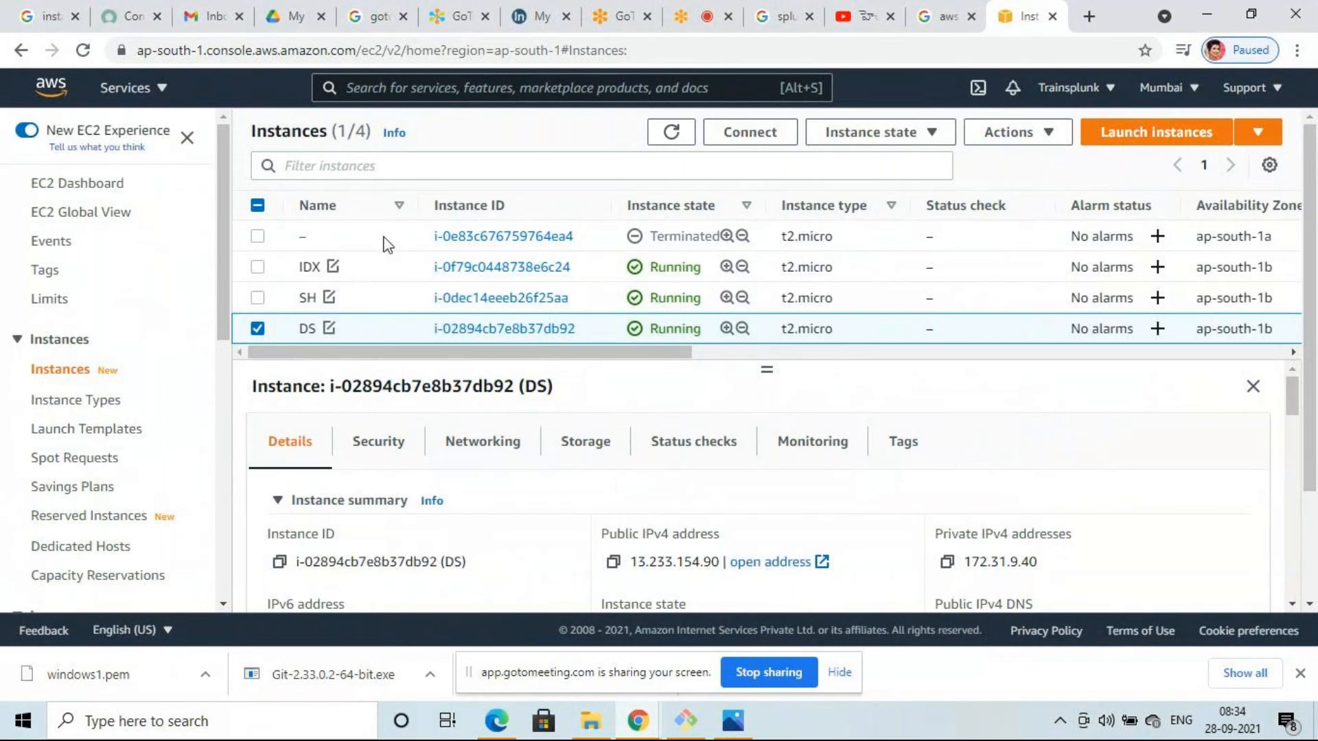
- Switch to the GoToMeeting browser tab to show the meeting room
left_click(693, 16)
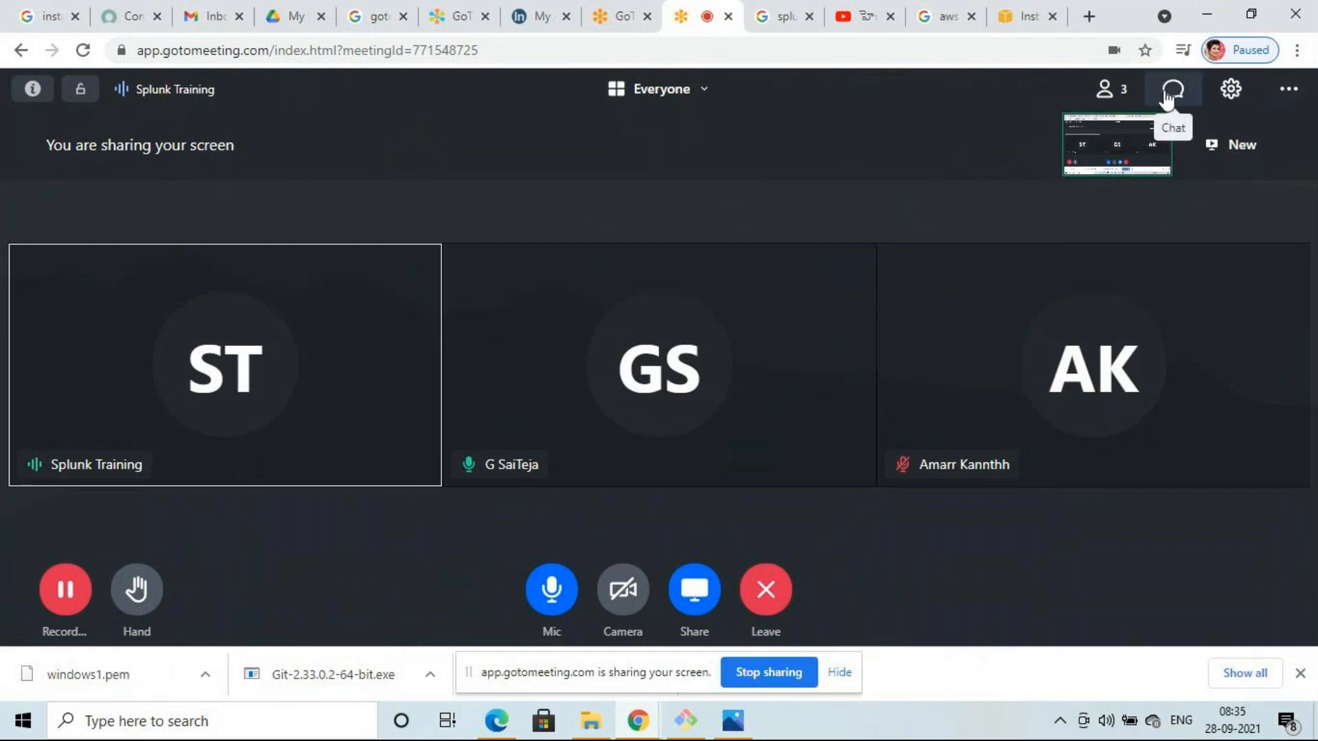
- Mute one attendee from the People panel, then return to the EC2 Instances tab
left_click(1117, 100)
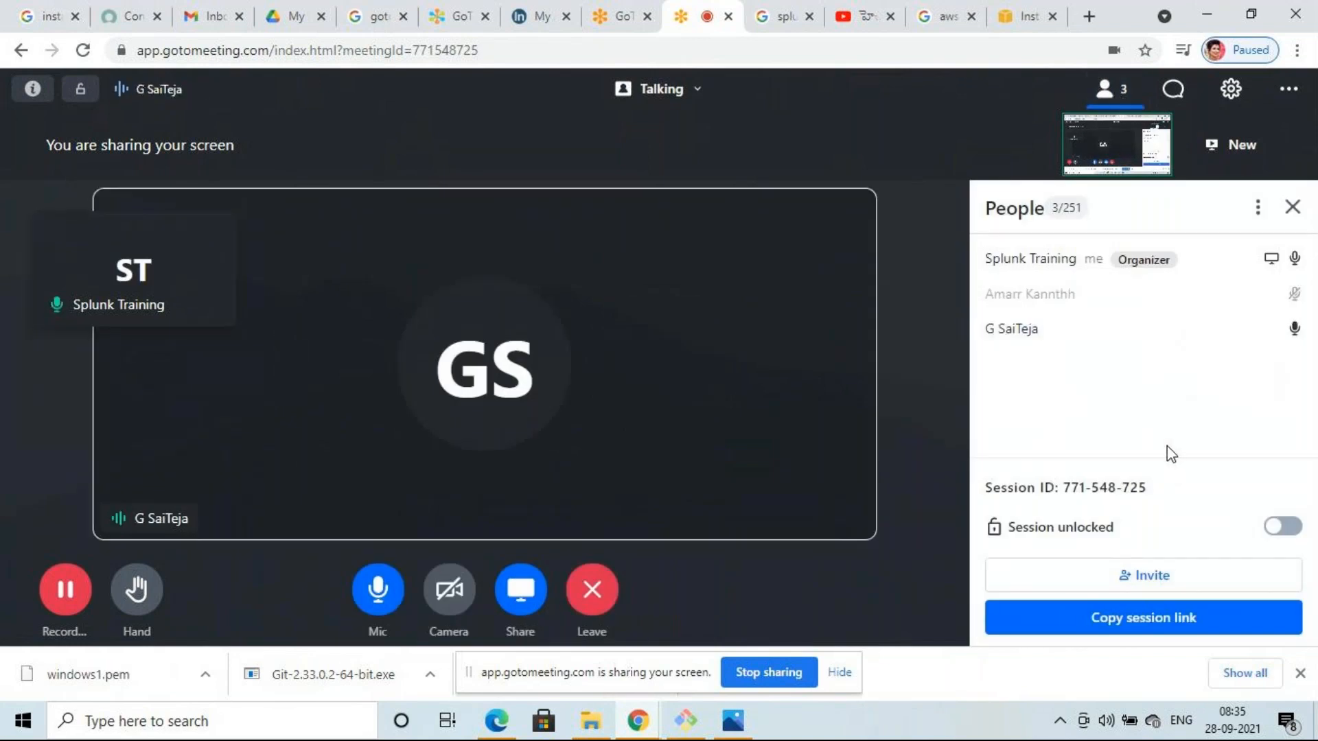
mouse_move(1295, 332)
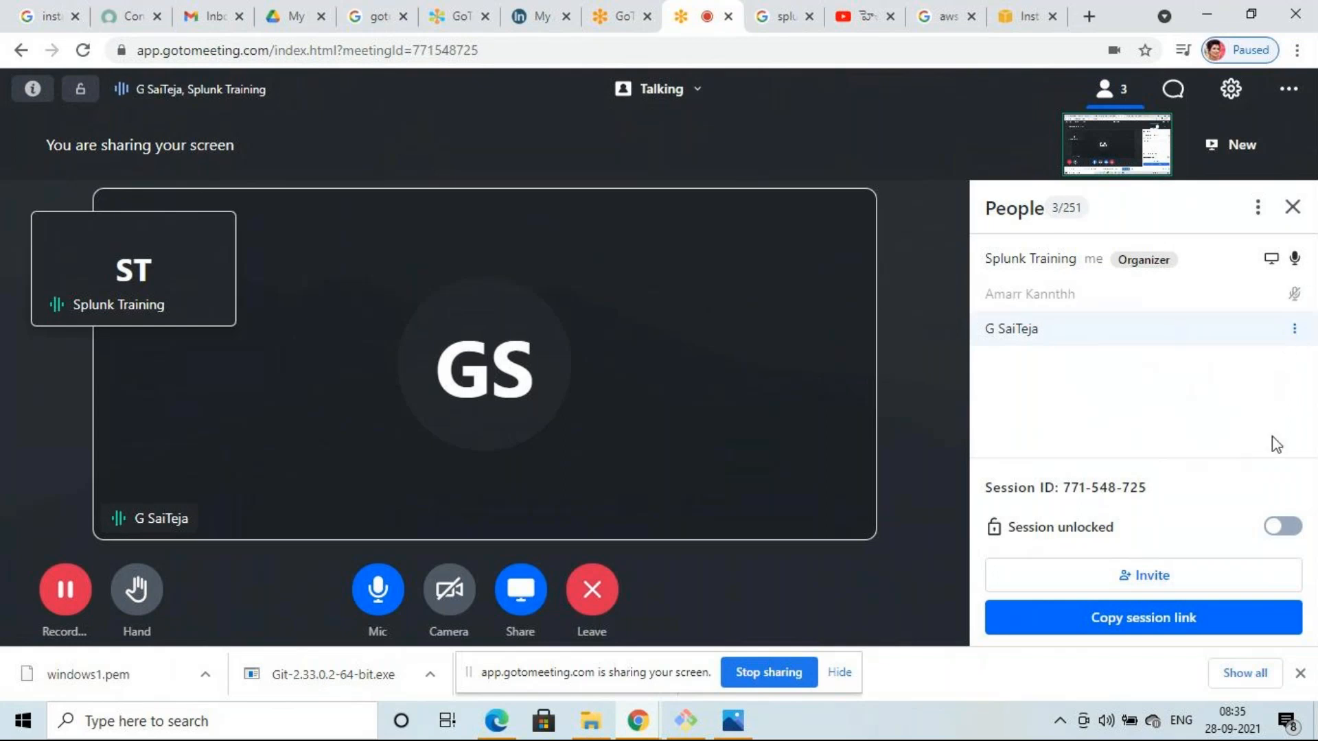
left_click(1296, 332)
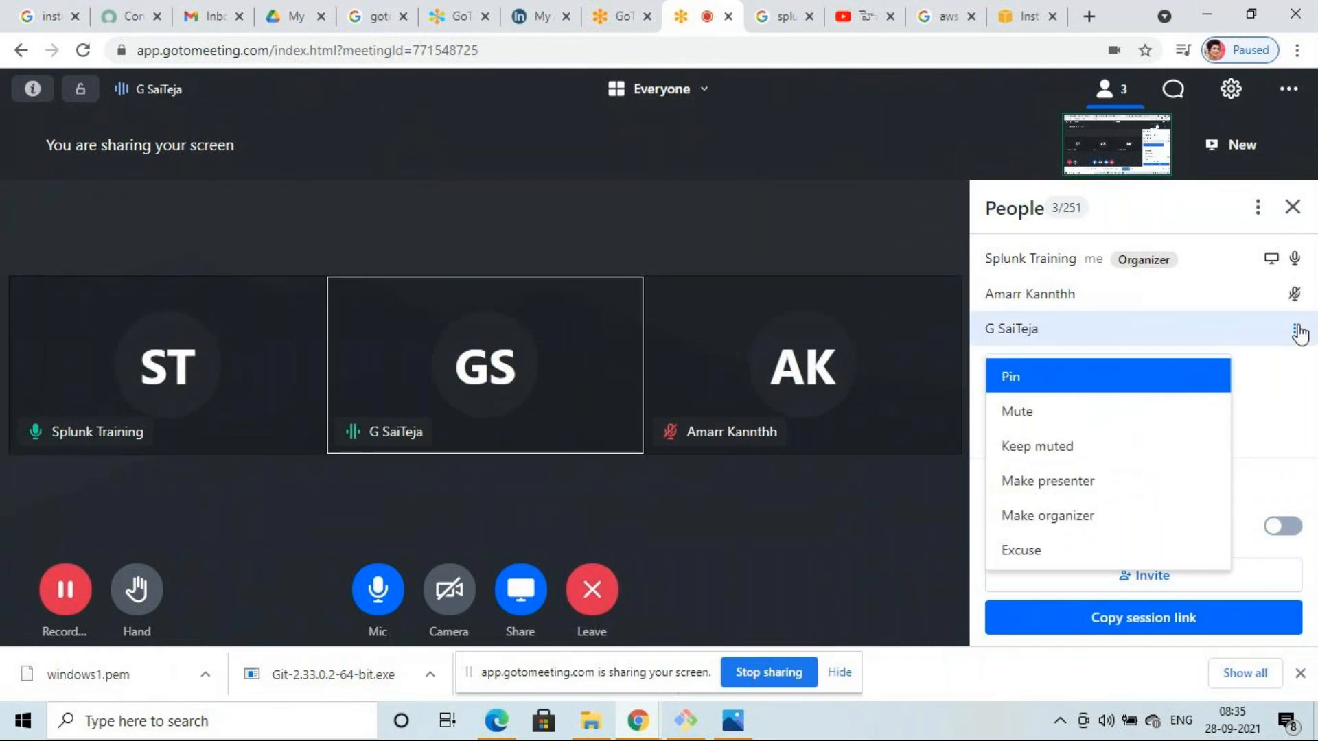
left_click(1048, 419)
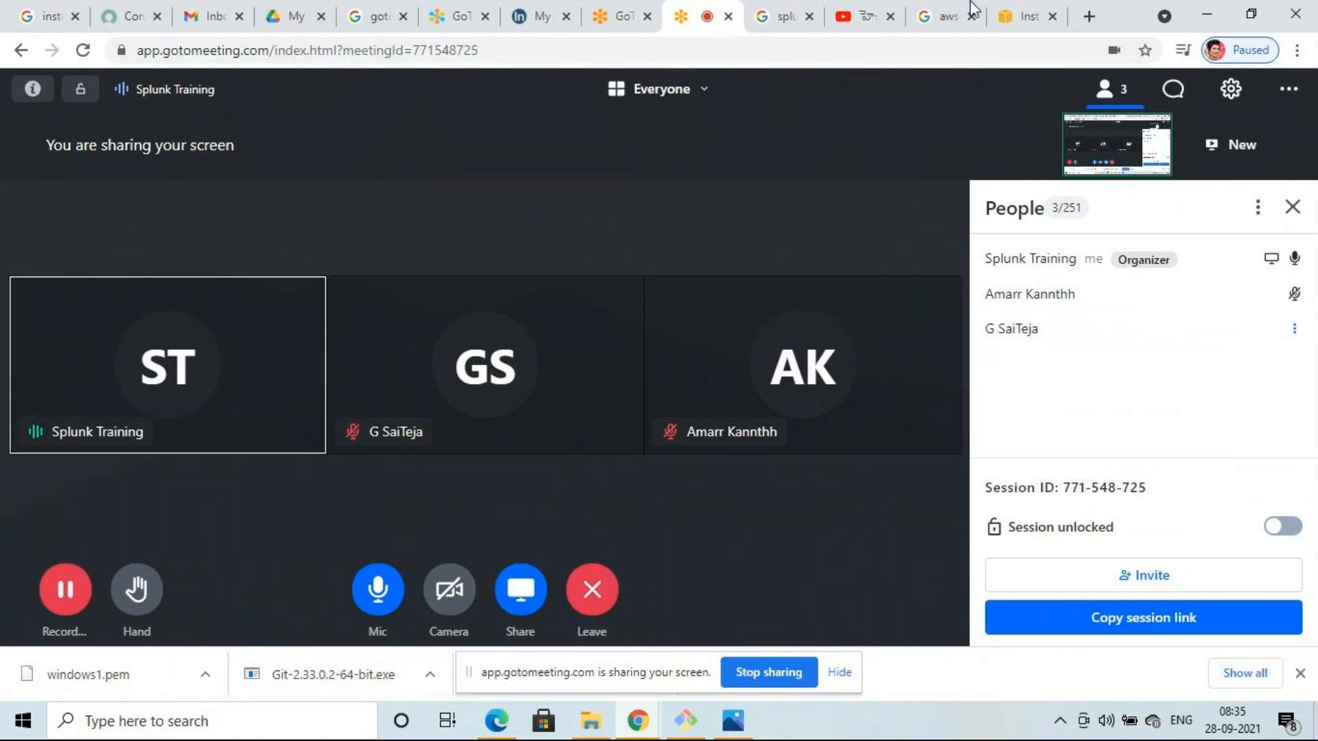
left_click(1033, 11)
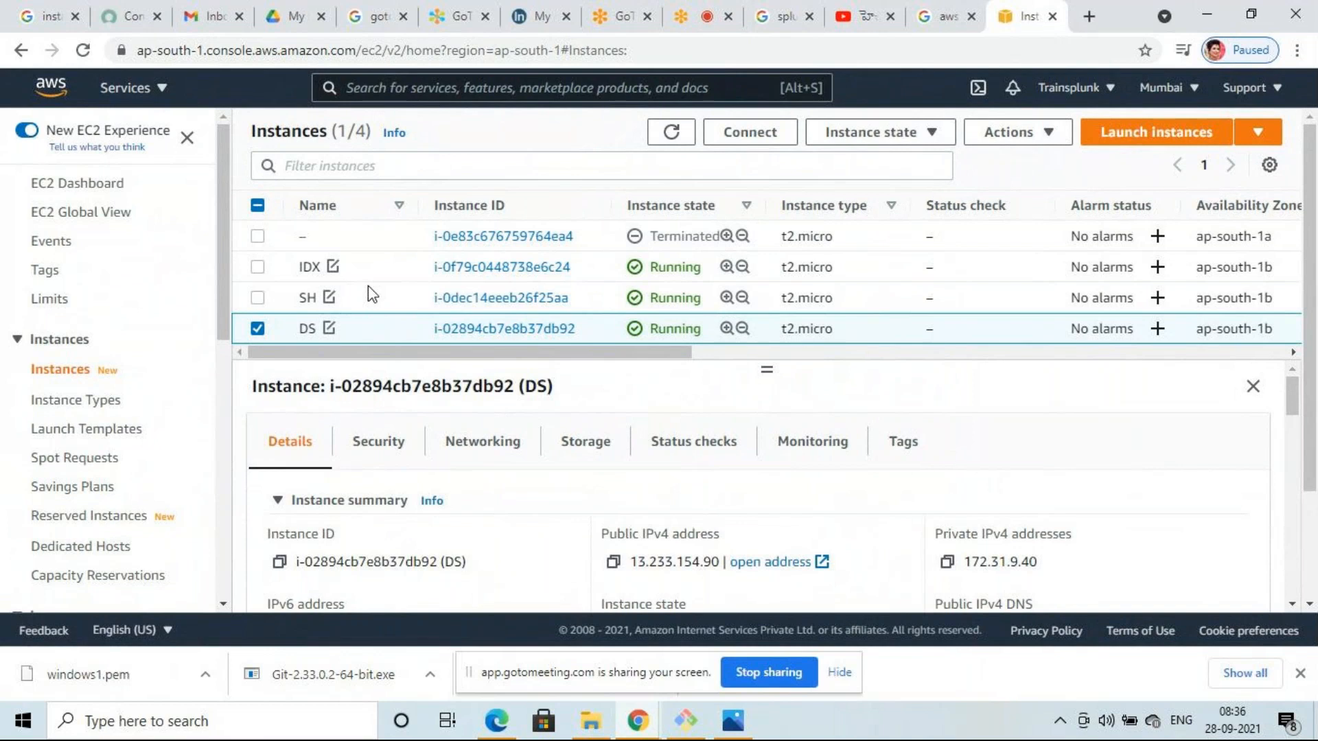
- Select the IDX and SH instances, leaving DS unselected
left_click(258, 267)
left_click(258, 299)
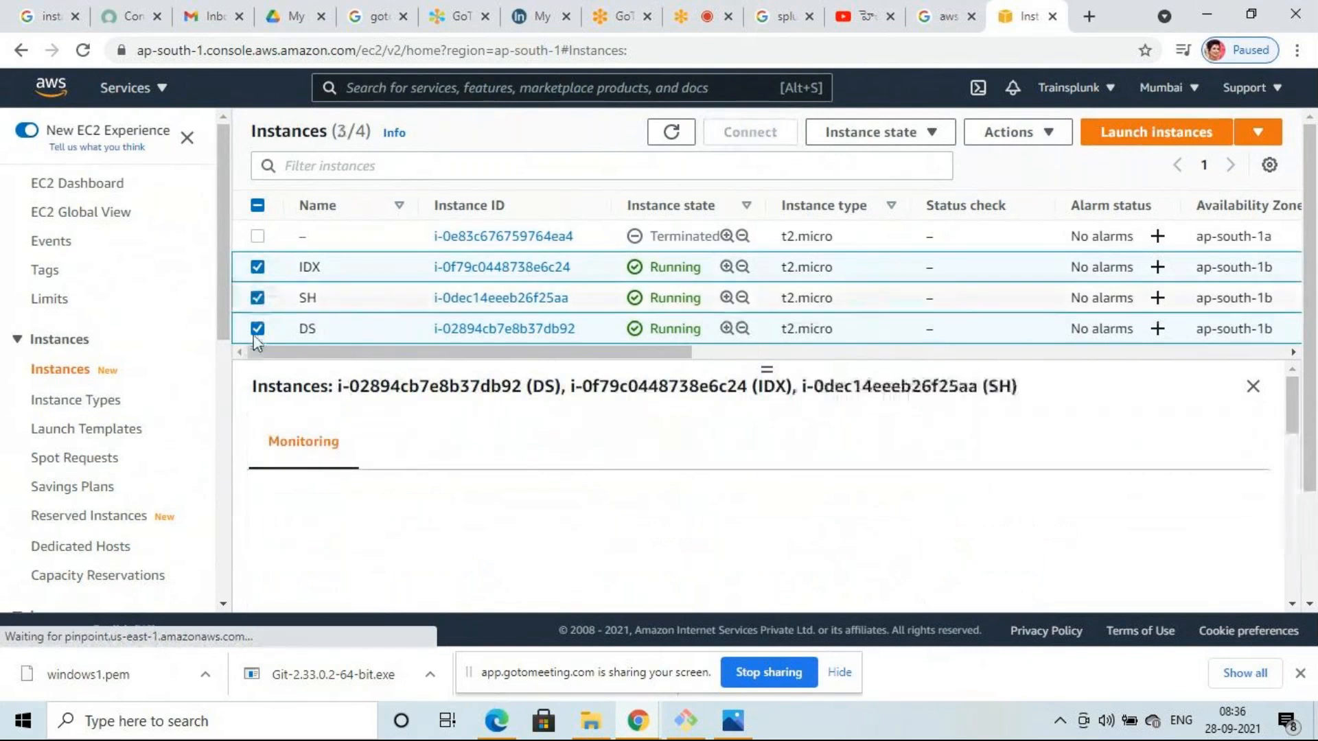
left_click(257, 330)
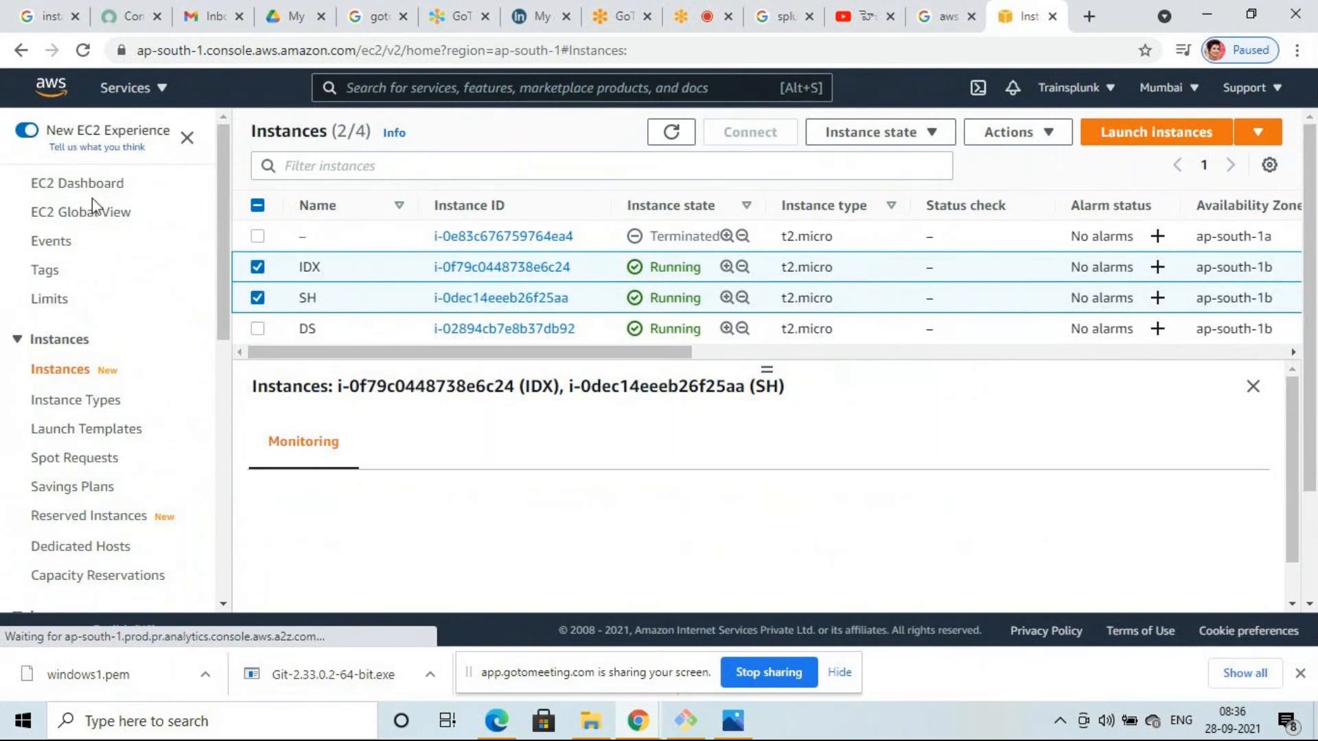
- Flip to the search-results tab and back, then open the EC2 Dashboard
left_click(937, 16)
left_click(1042, 15)
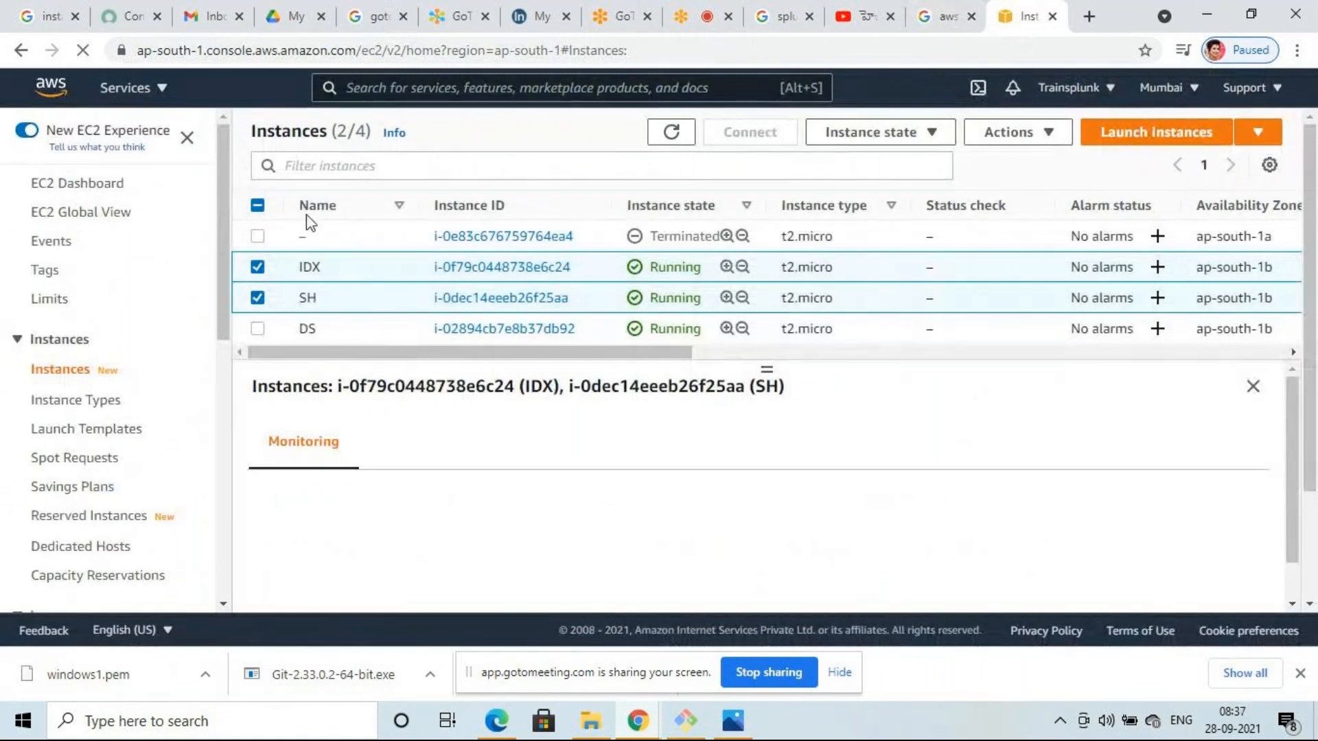
left_click(80, 184)
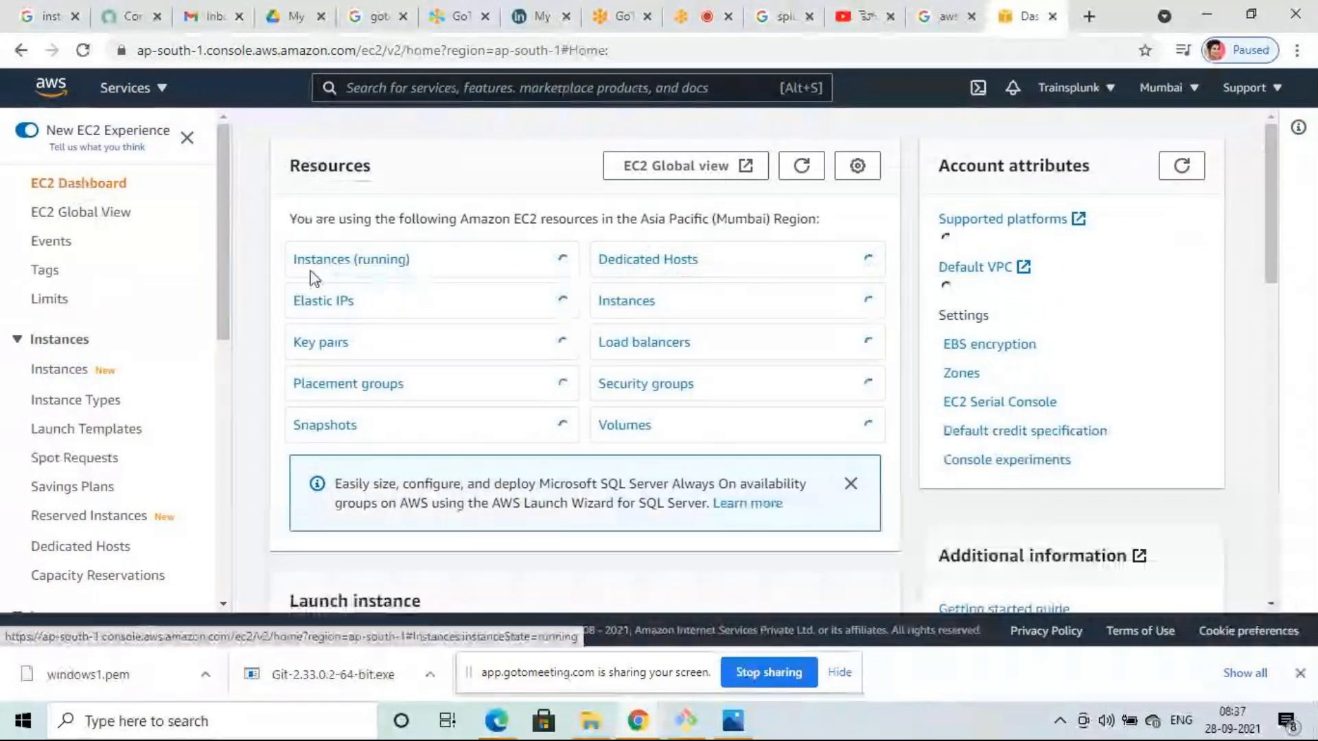
- Filter to running instances, showing IDX, SH and DS with 2/2 checks passed
left_click(349, 260)
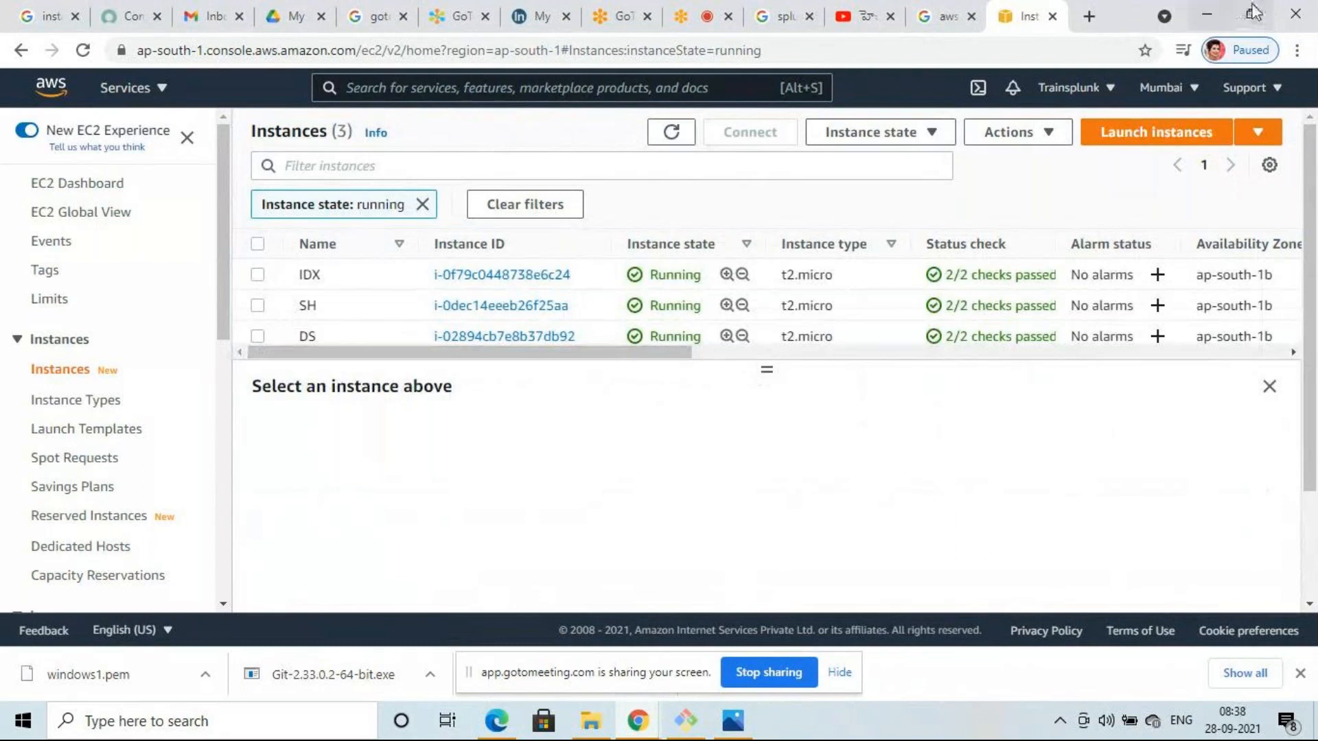
- In a new tab, search Google for 'git bash' and open the Git SCM Downloads page
left_click(1090, 17)
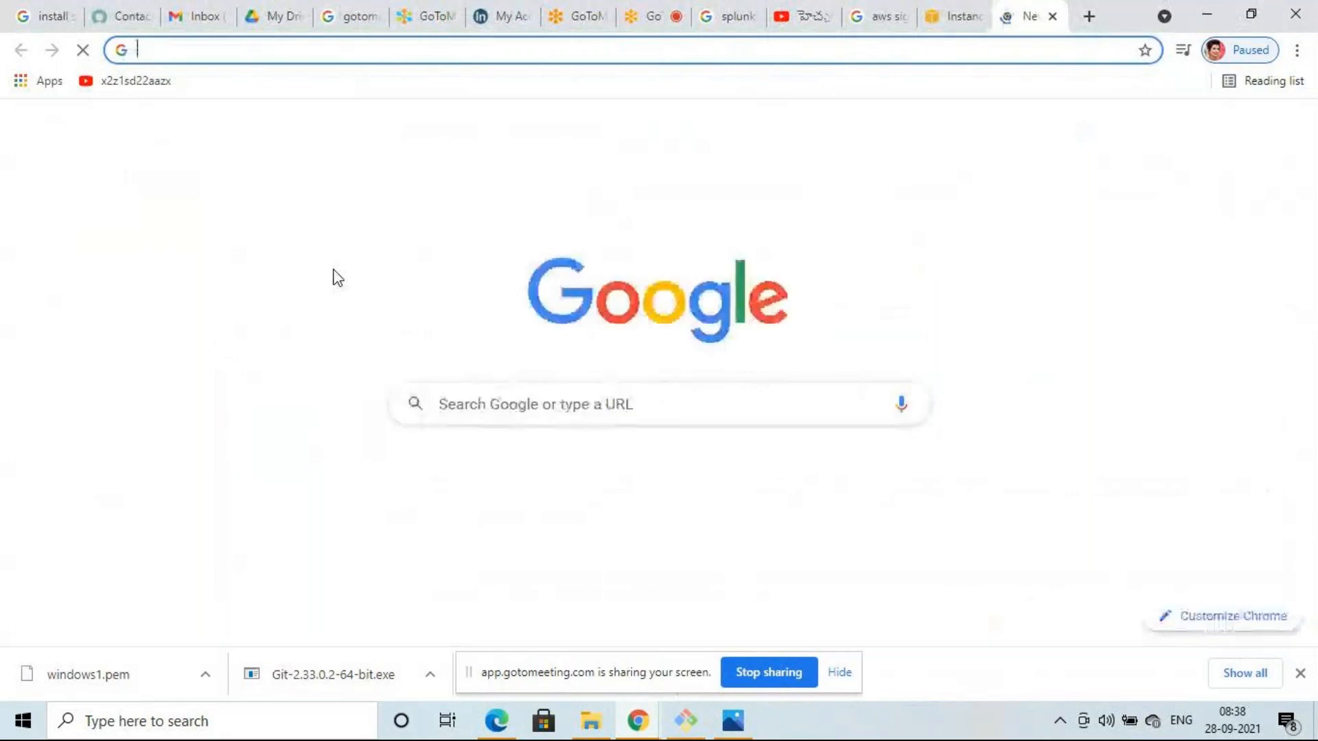
left_click(508, 405)
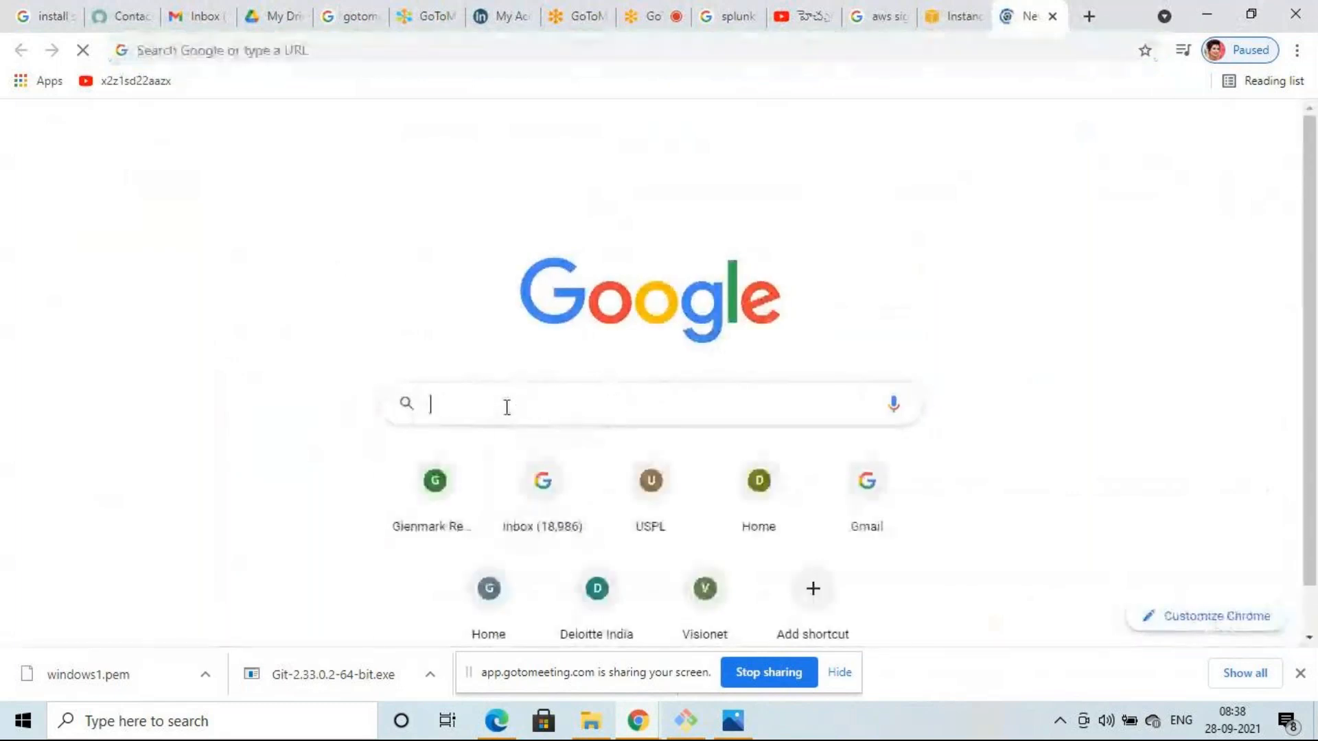
type("GITBAS")
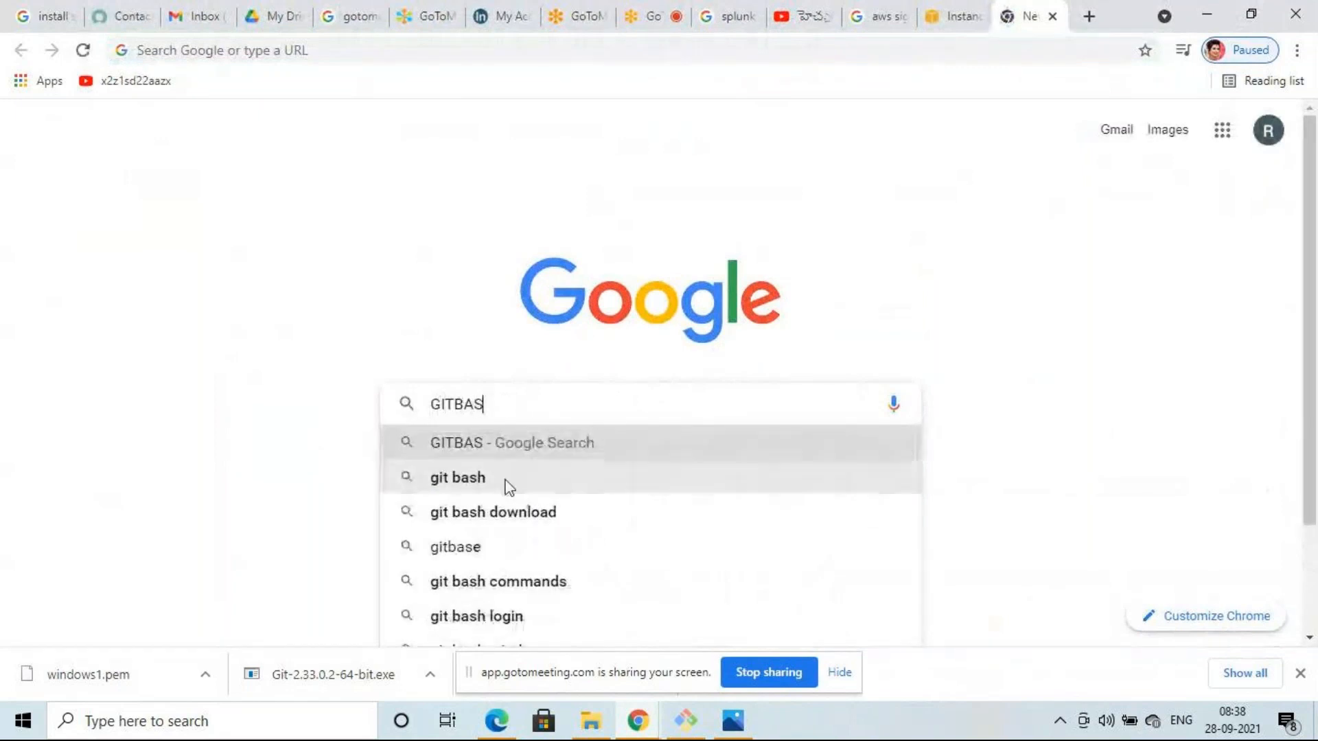
left_click(508, 488)
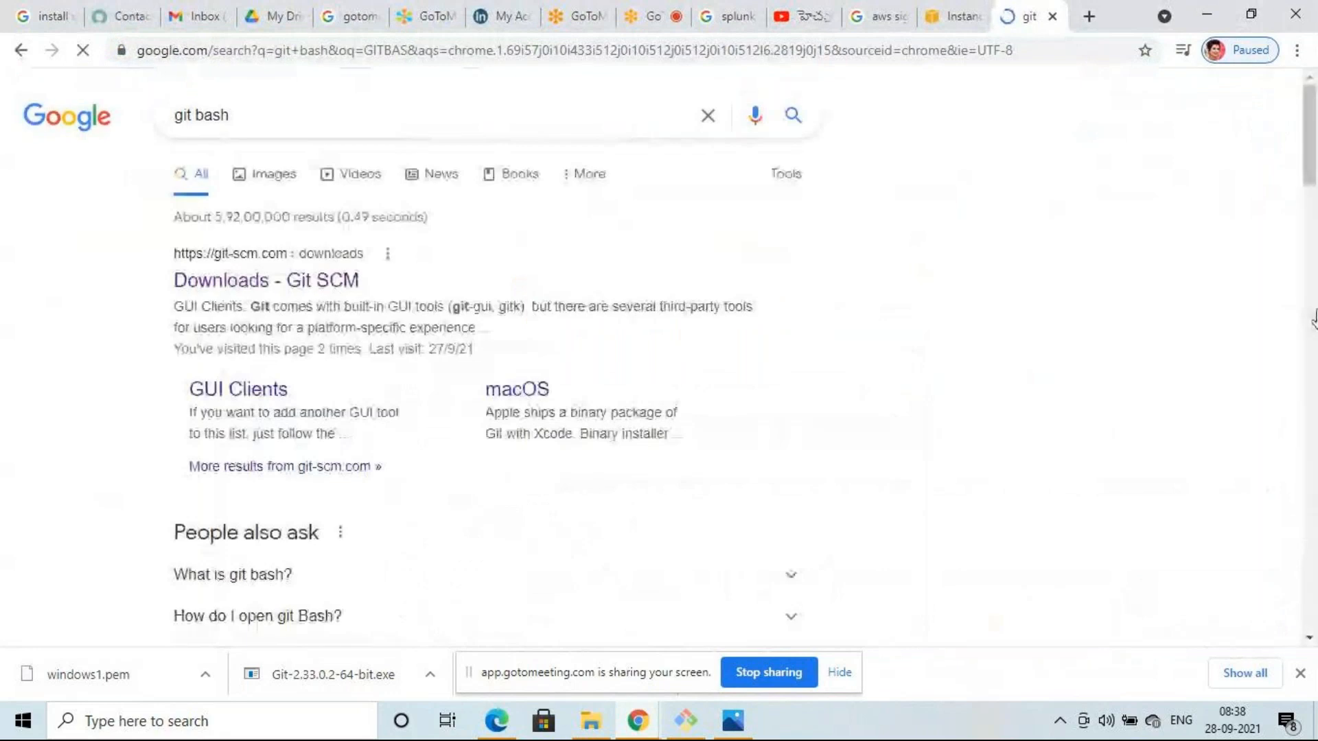
left_click(284, 283)
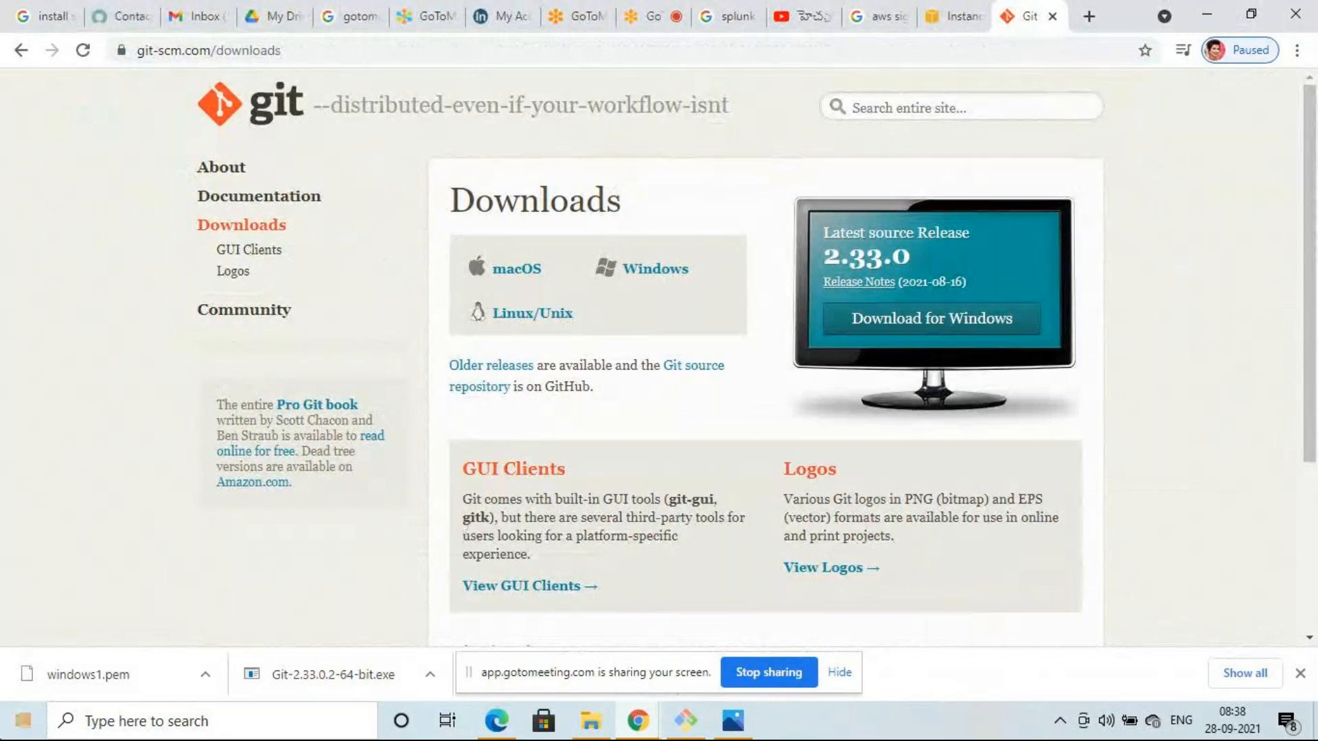
- Launch Git Bash from Windows search by typing GITBAS
left_click(199, 721)
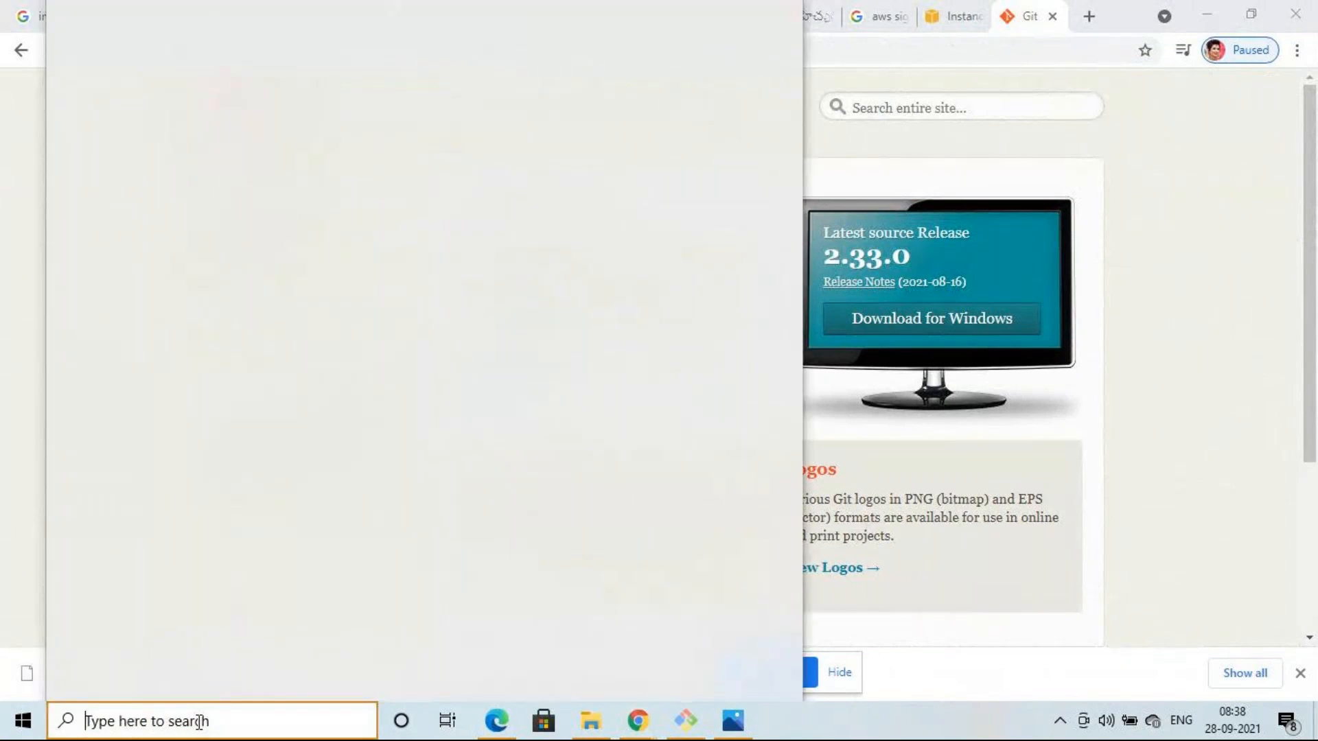
type("GITBAS")
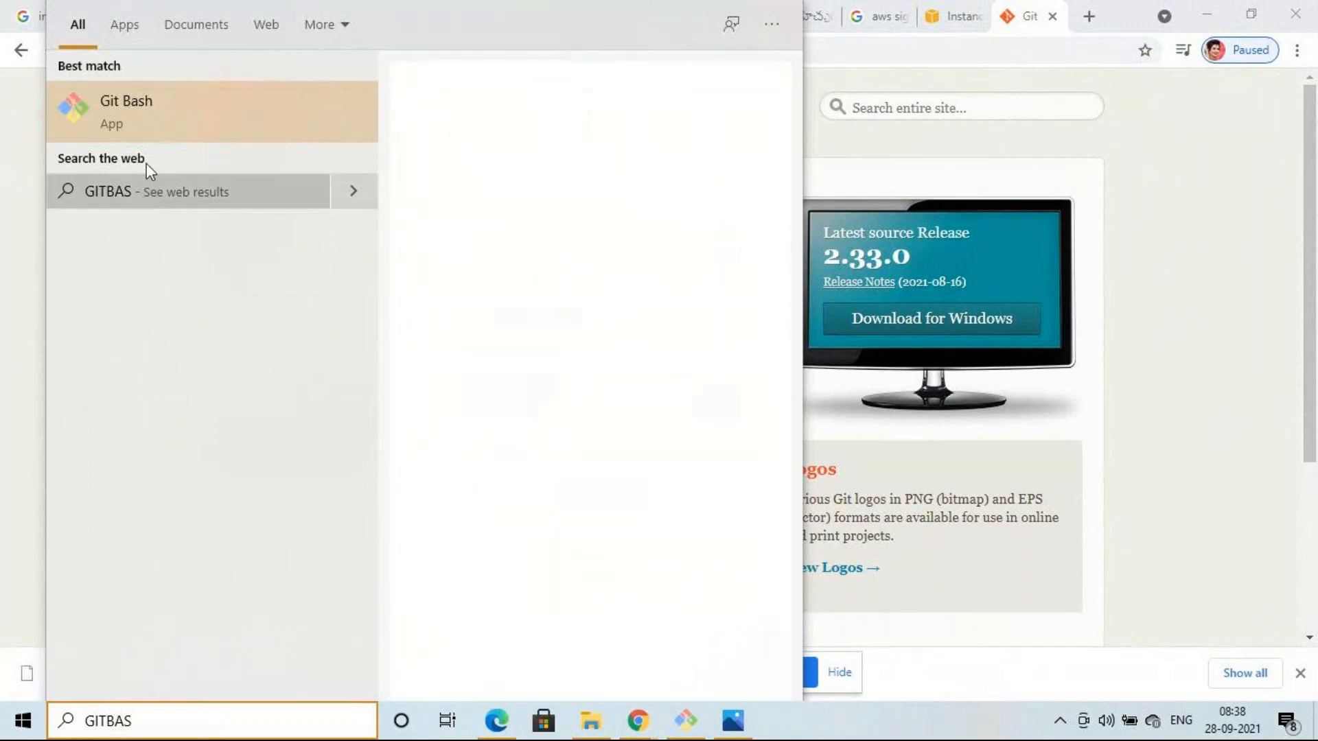
left_click(161, 117)
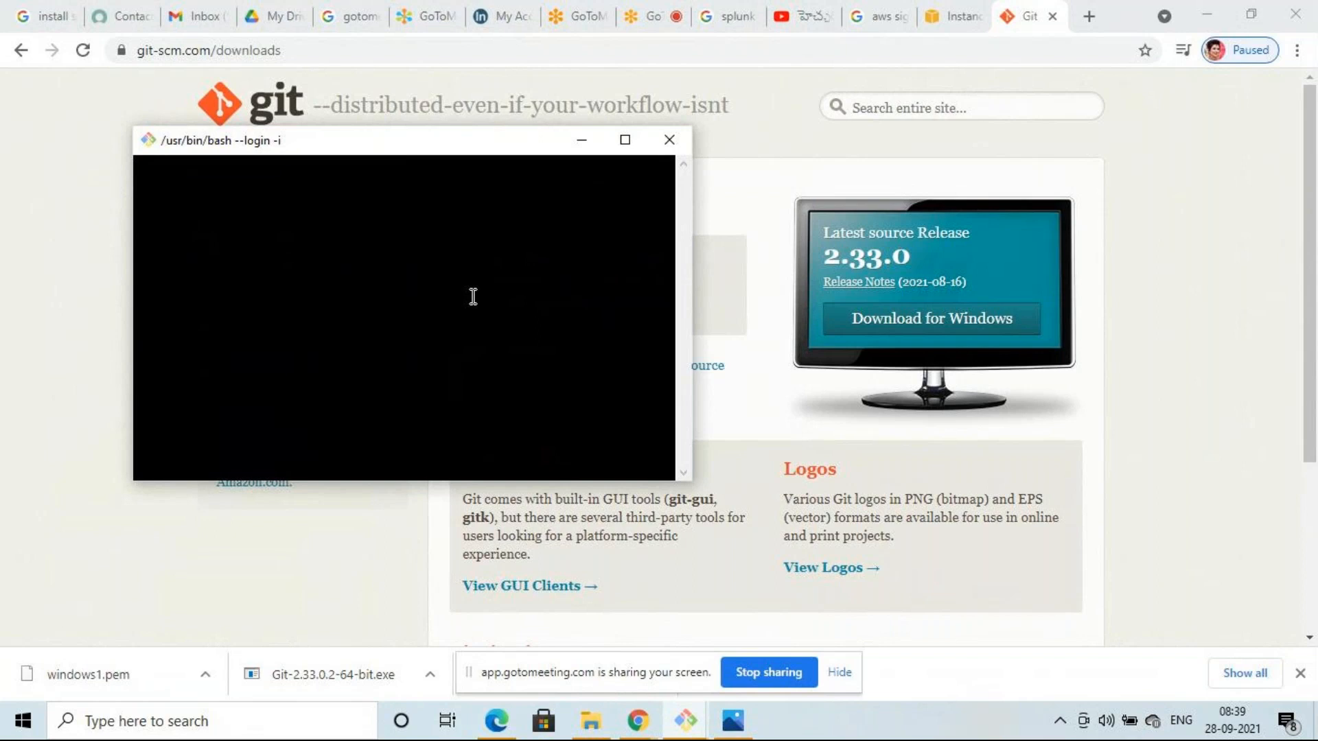
- Back on the EC2 Instances page, select the IDX instance and open its Connect options
left_click(1179, 274)
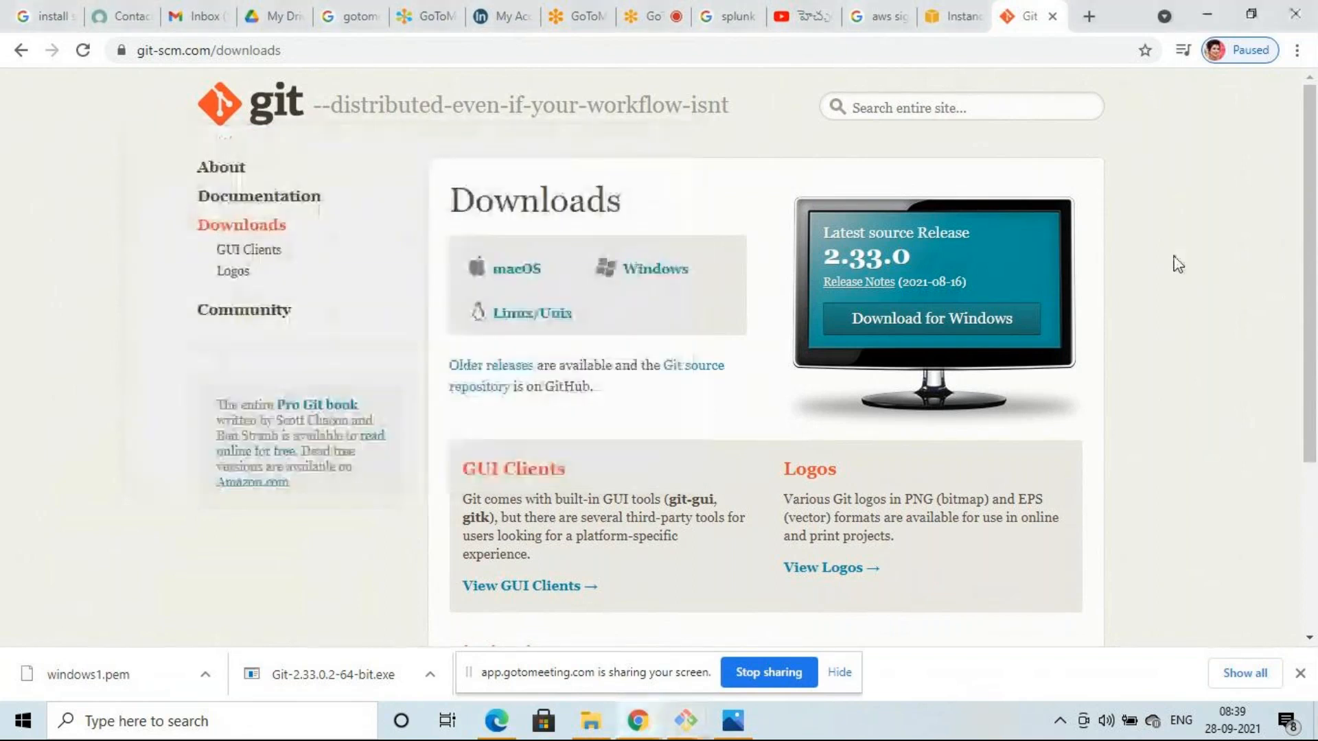
left_click(974, 20)
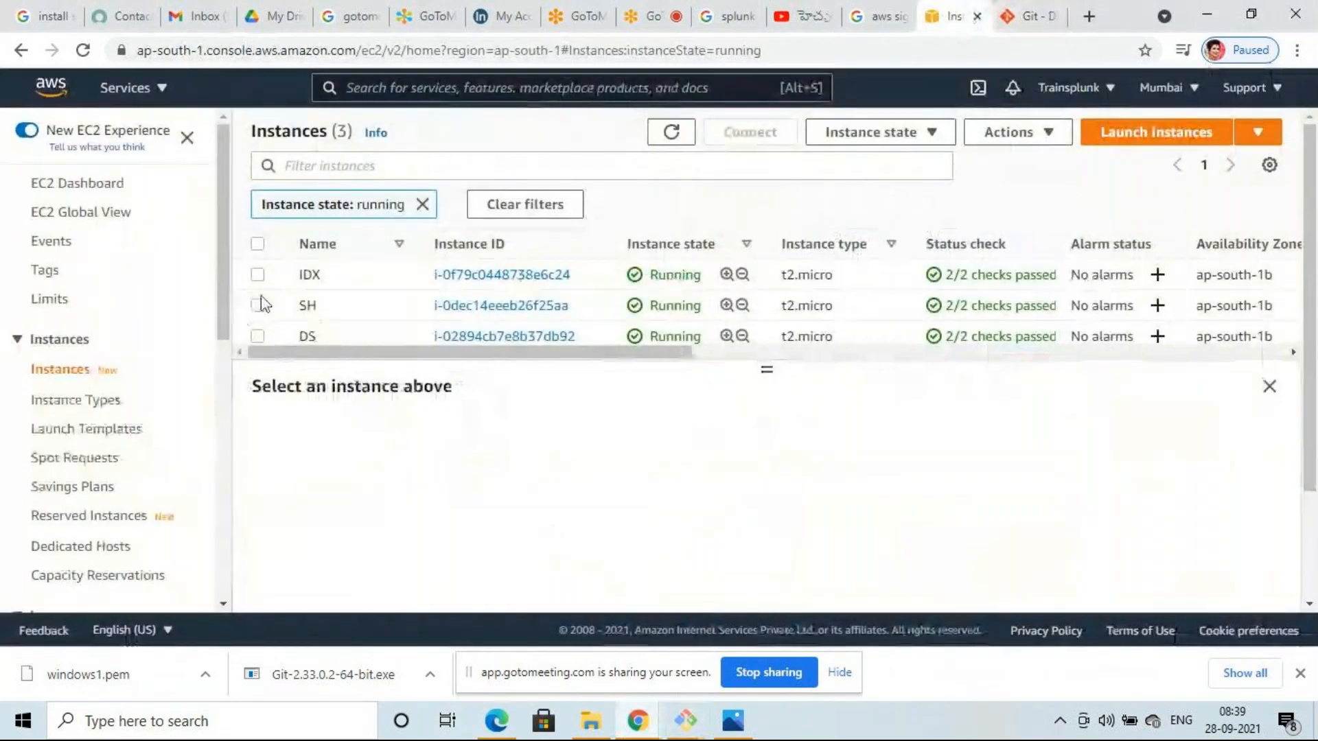
left_click(258, 275)
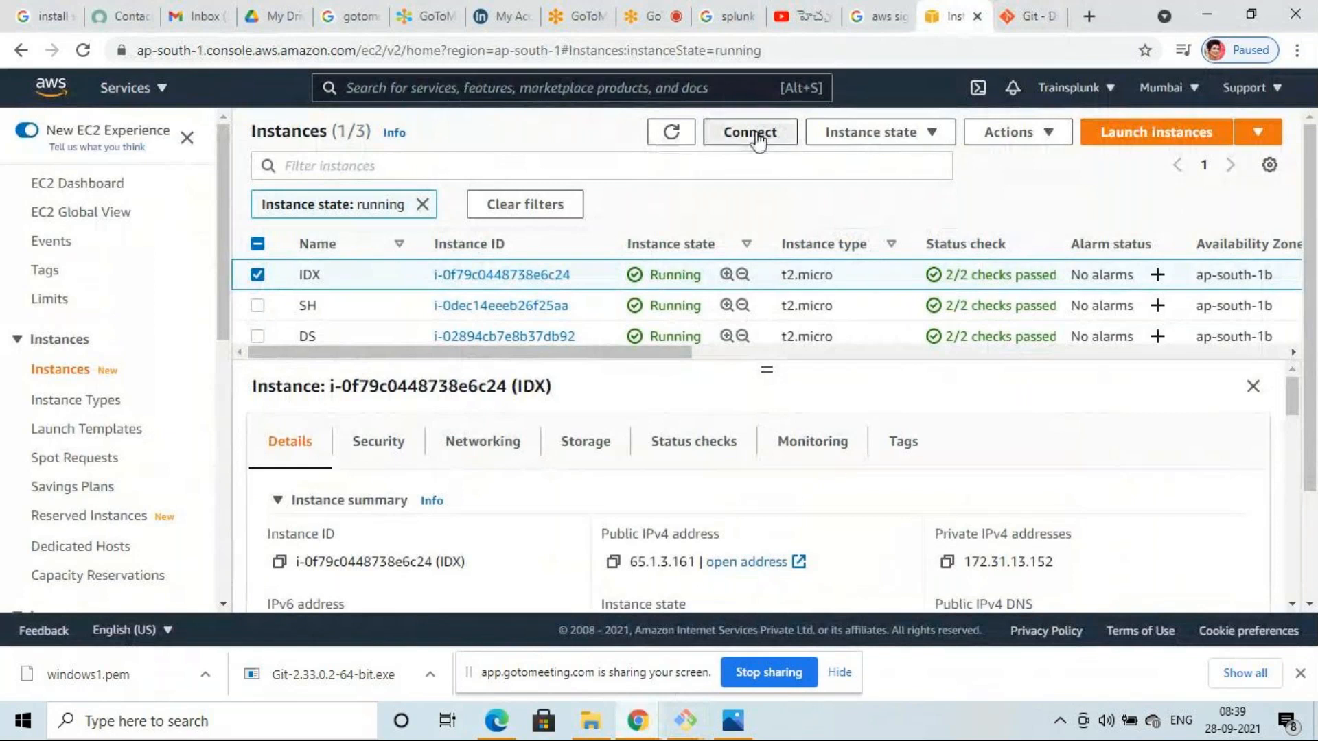
left_click(756, 134)
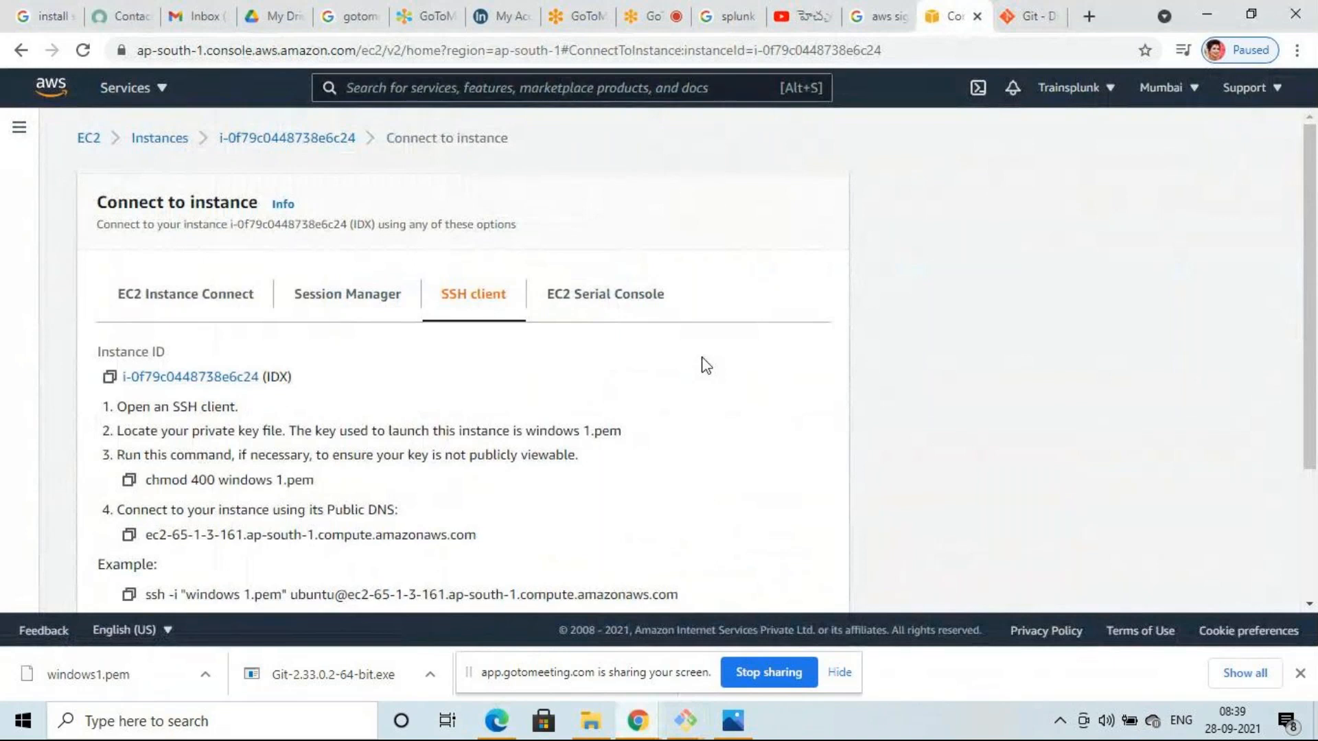
- Copy IDX's example ssh command from the SSH client tab and return to the Git Downloads tab
scroll(706, 365, "down", 3)
scroll(706, 365, "up", 3)
scroll(706, 365, "down", 3)
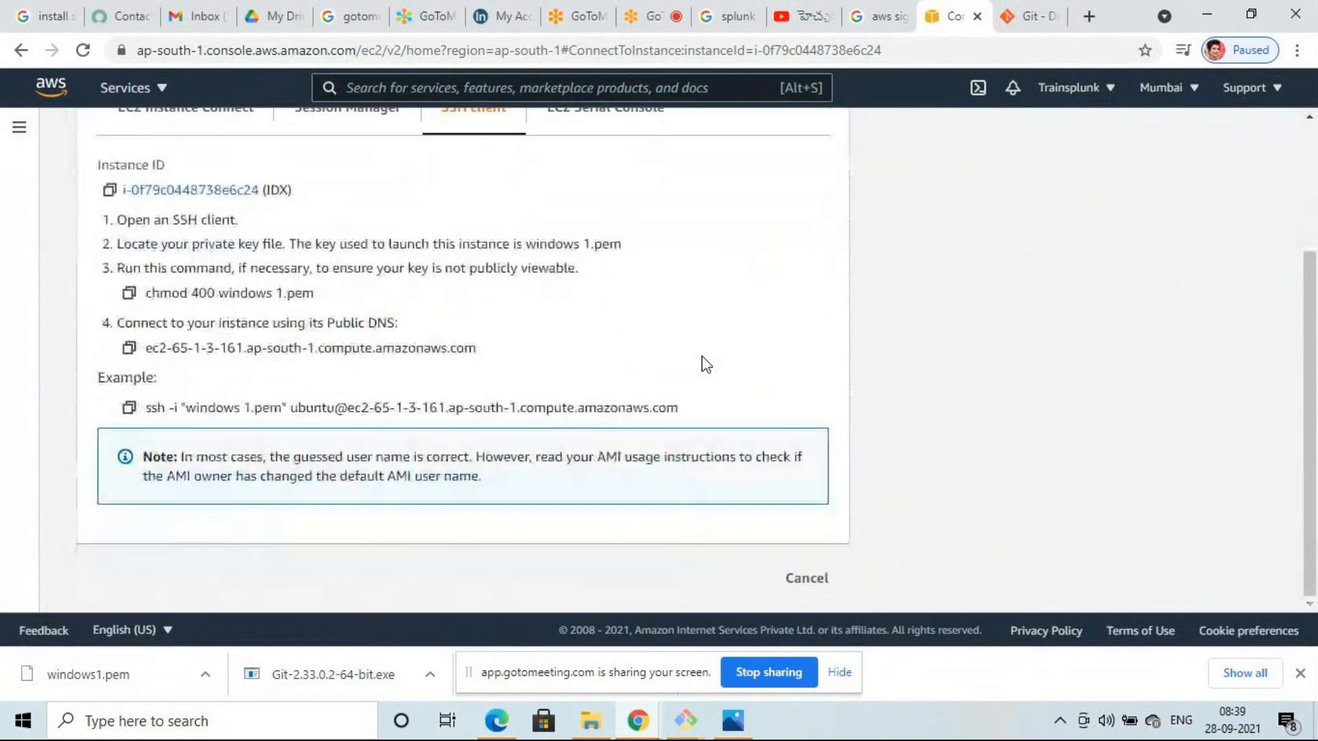
left_click(129, 409)
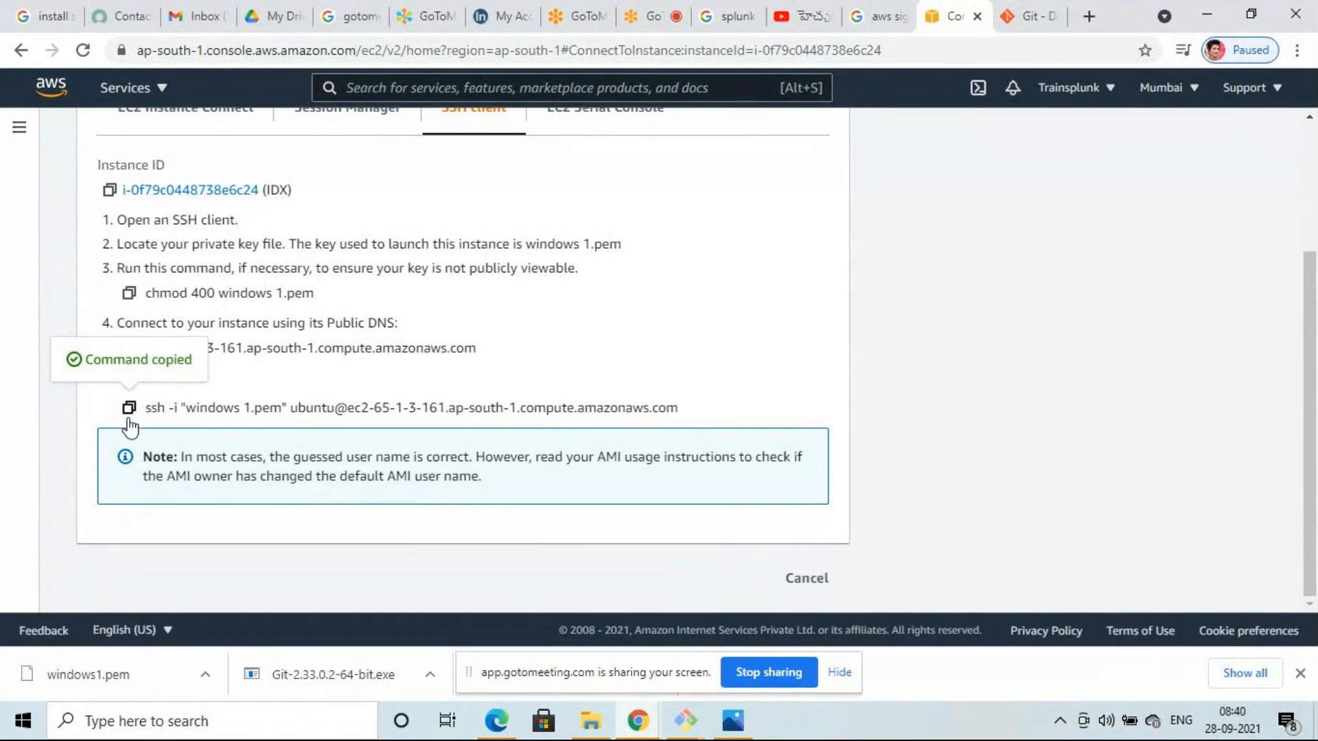
left_click(1033, 15)
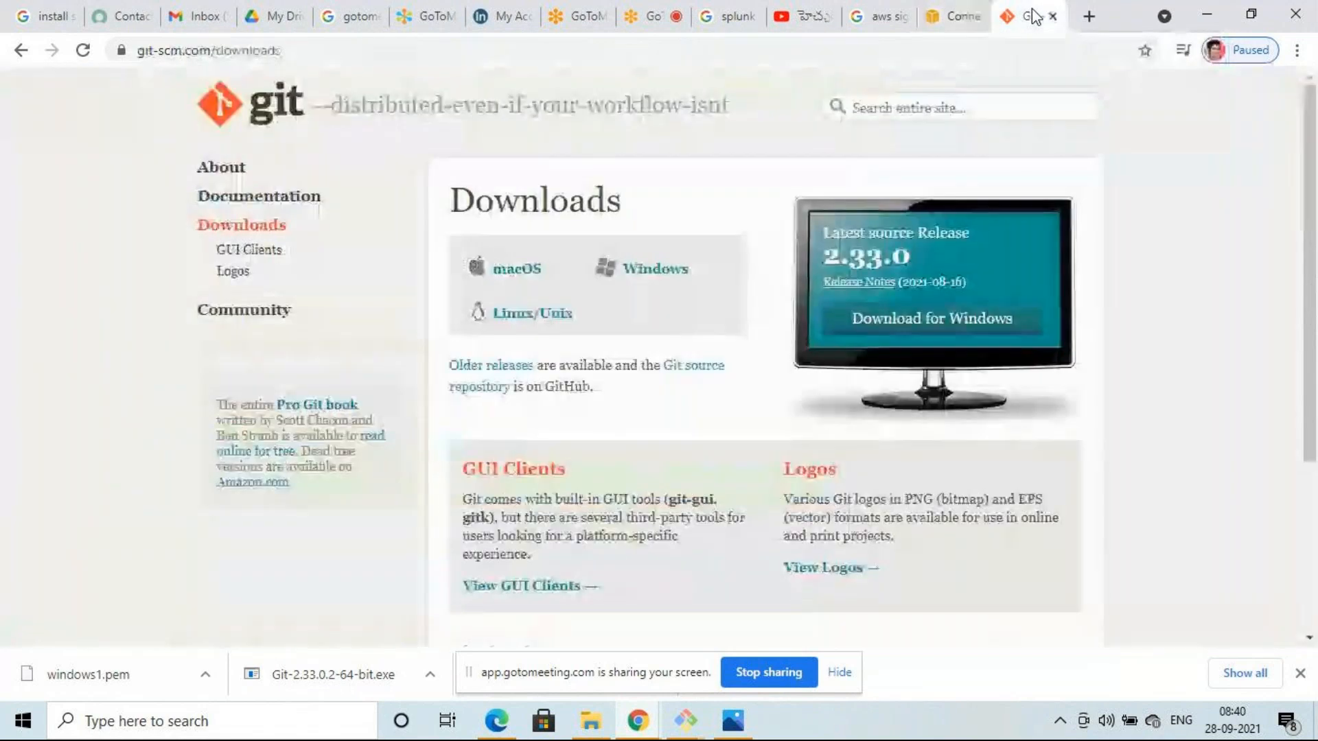
- In Git Bash, run cd downloads/ and maximize the terminal window
left_click(685, 721)
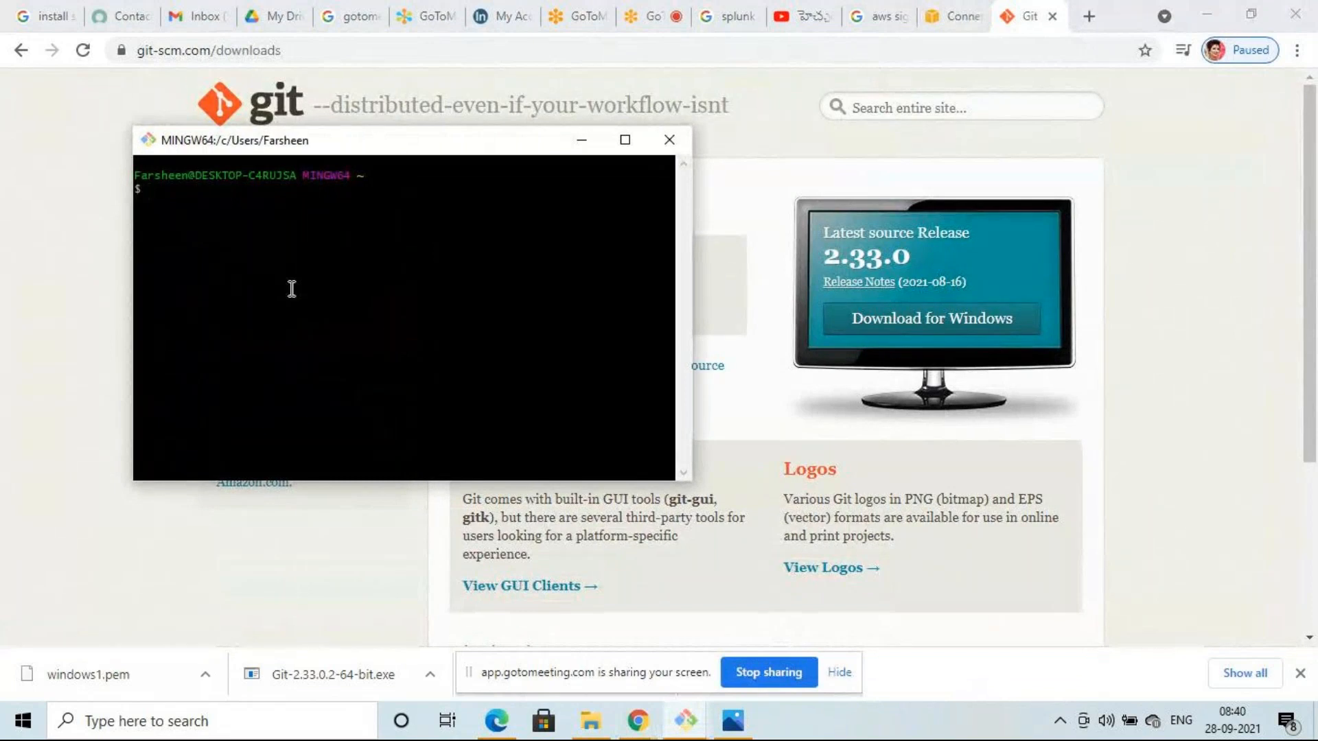
type("cd downloads/")
key("Return")
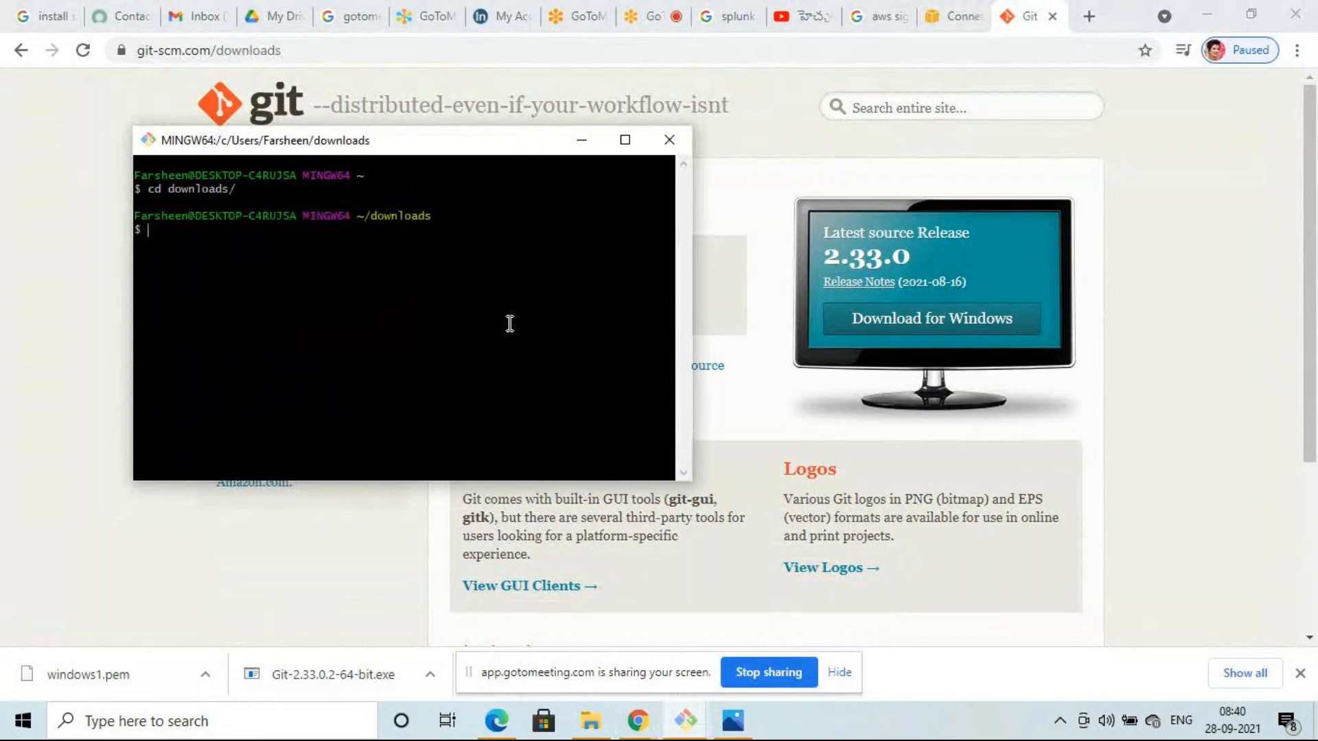
left_click(625, 141)
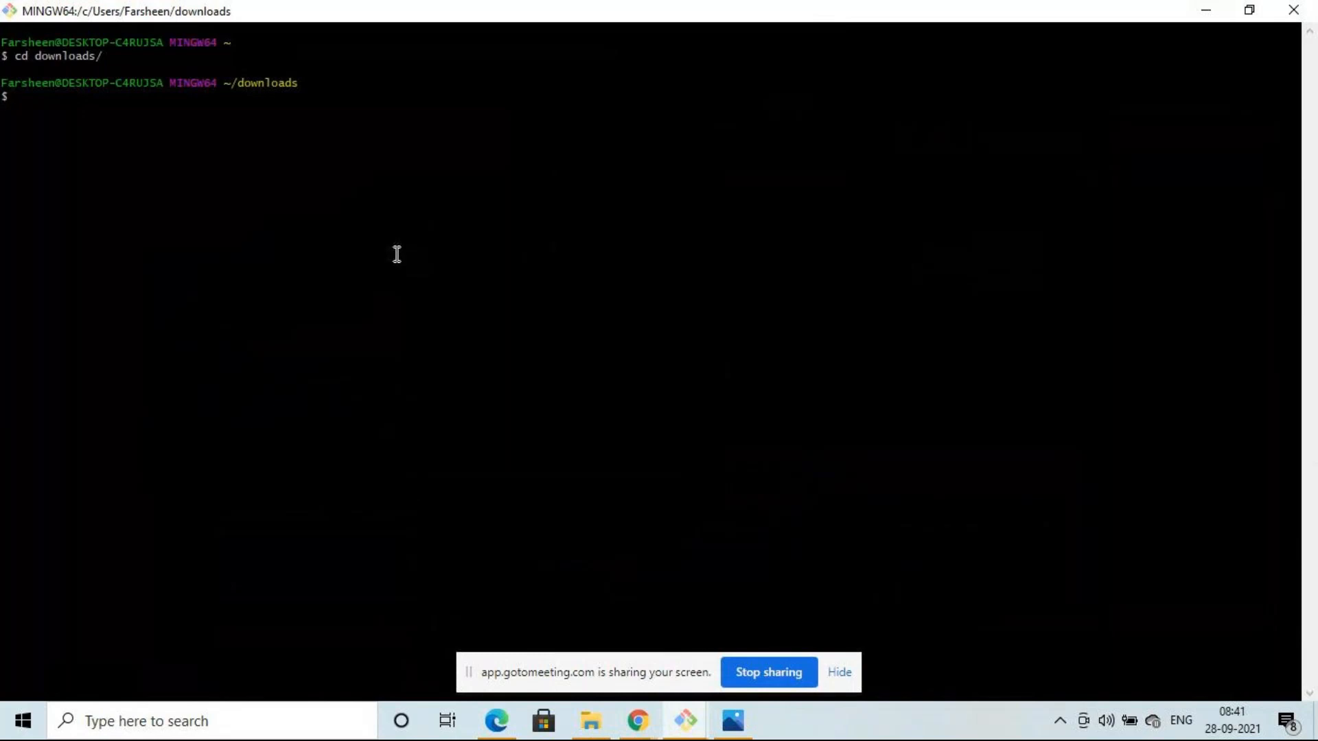
- Paste IDX's ssh command into the downloads terminal; it fails with windows 1.pem not found
mouse_move(632, 733)
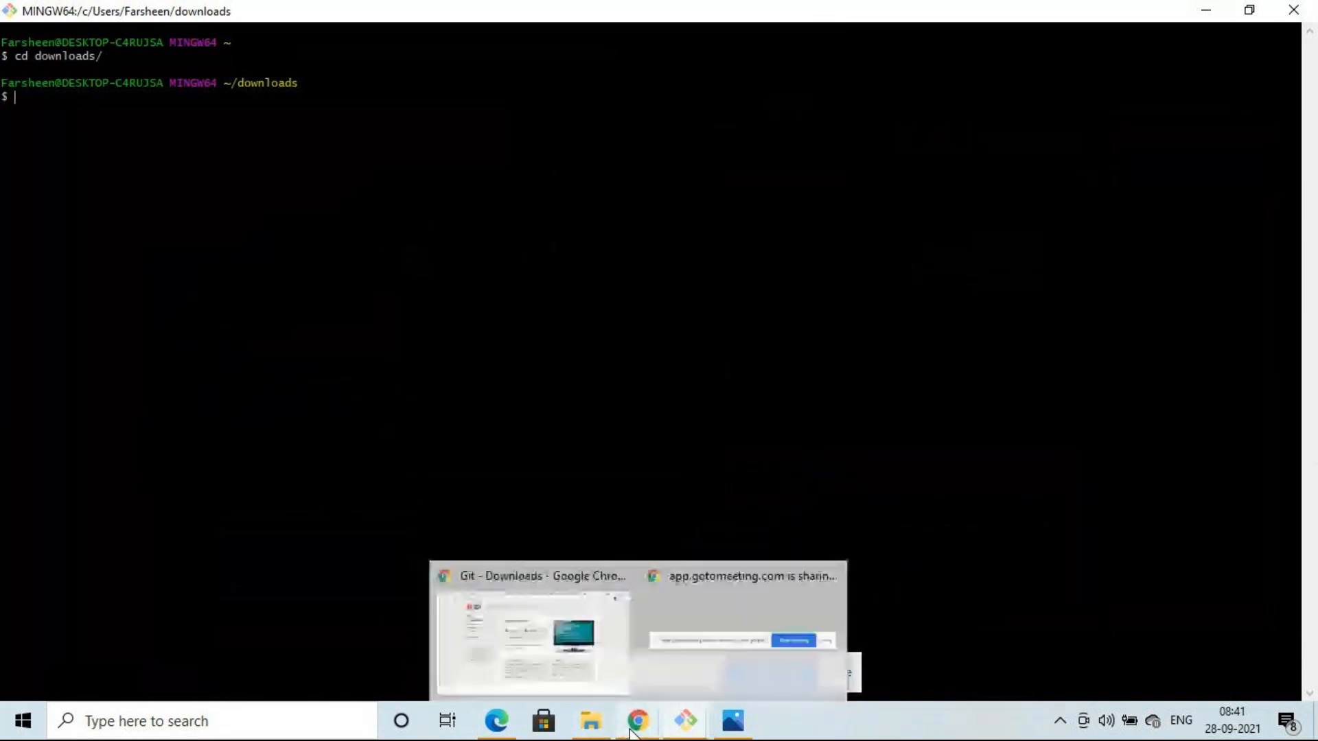
left_click(557, 651)
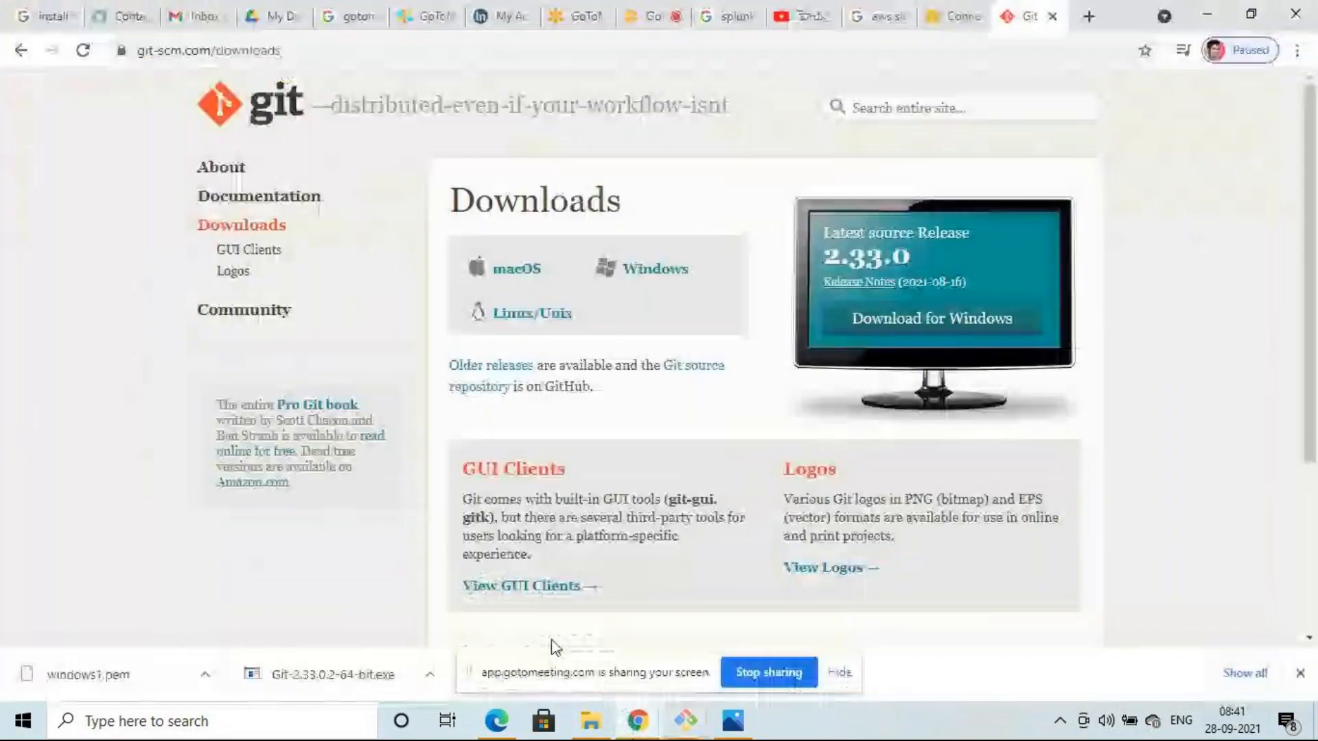
mouse_move(676, 721)
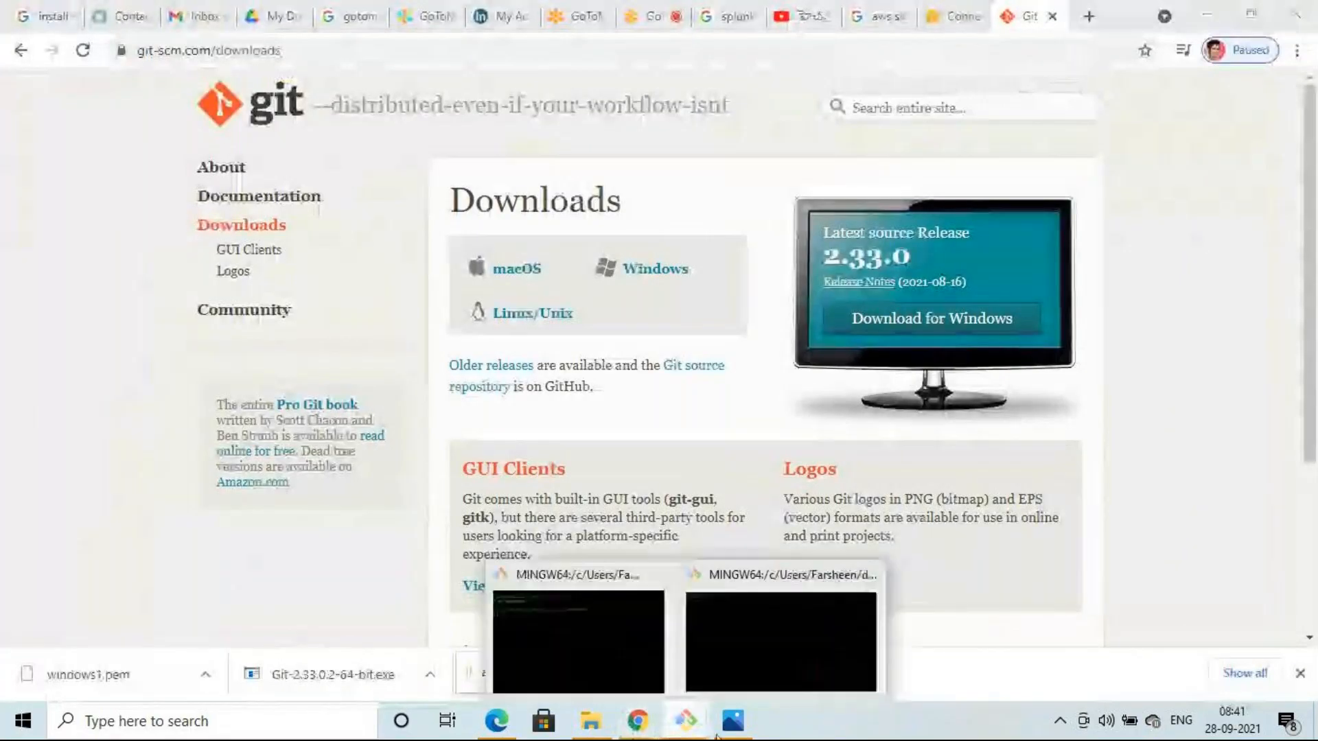
left_click(648, 653)
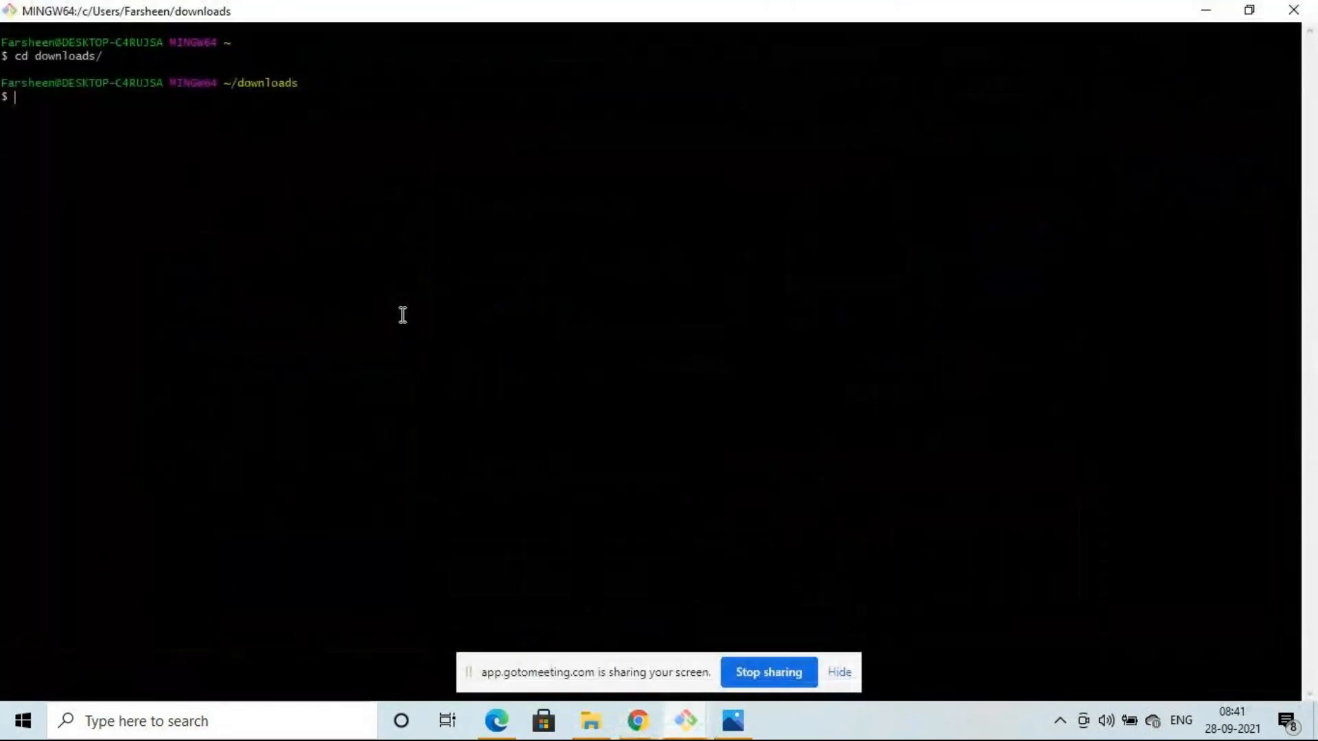
key("shift+Insert")
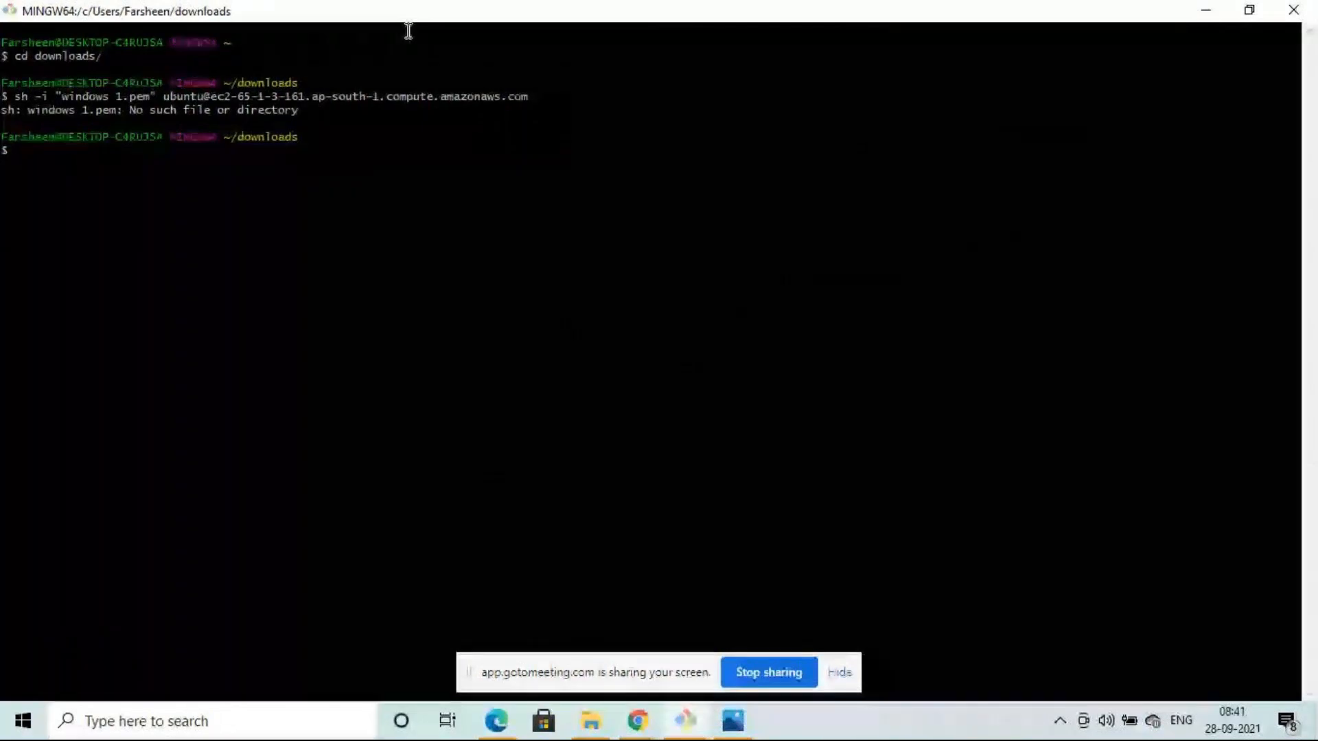
right_click(337, 15)
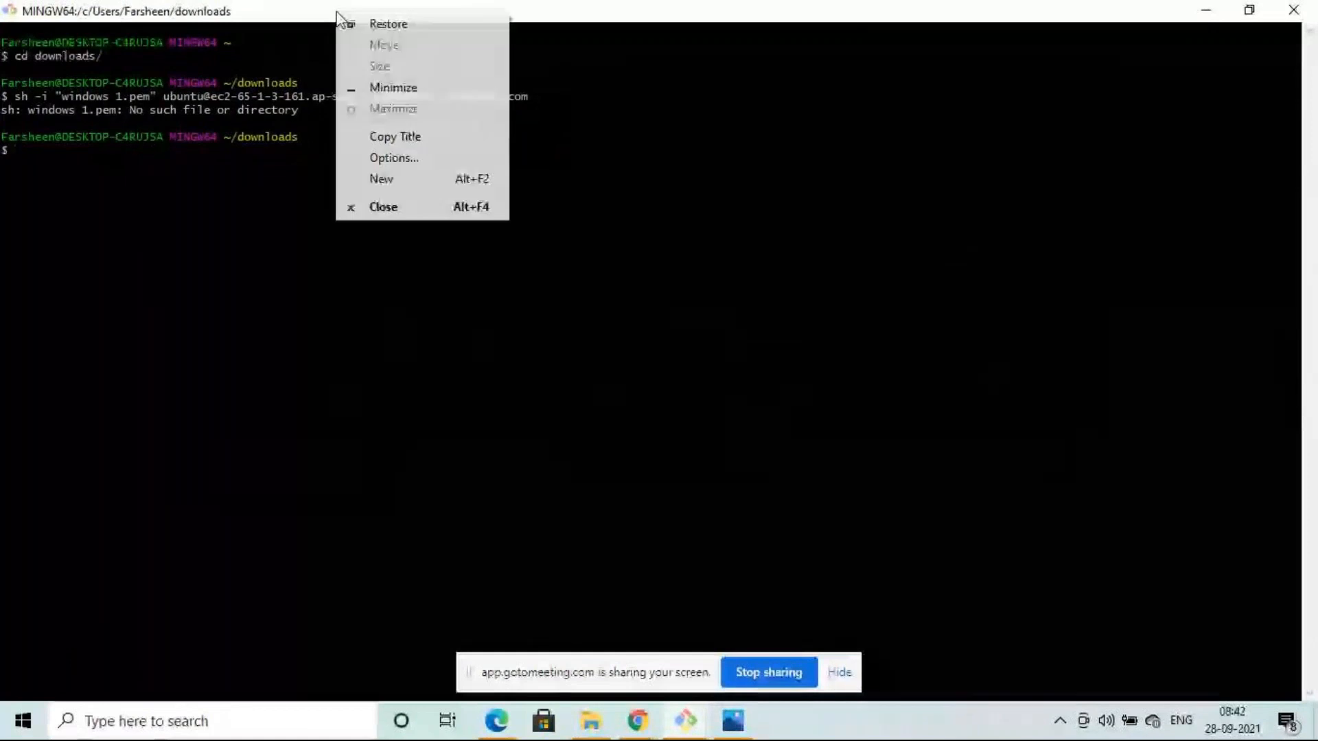
- Open a new Git Bash window, then return to the AWS Connect to instance tab in Chrome
left_click(417, 187)
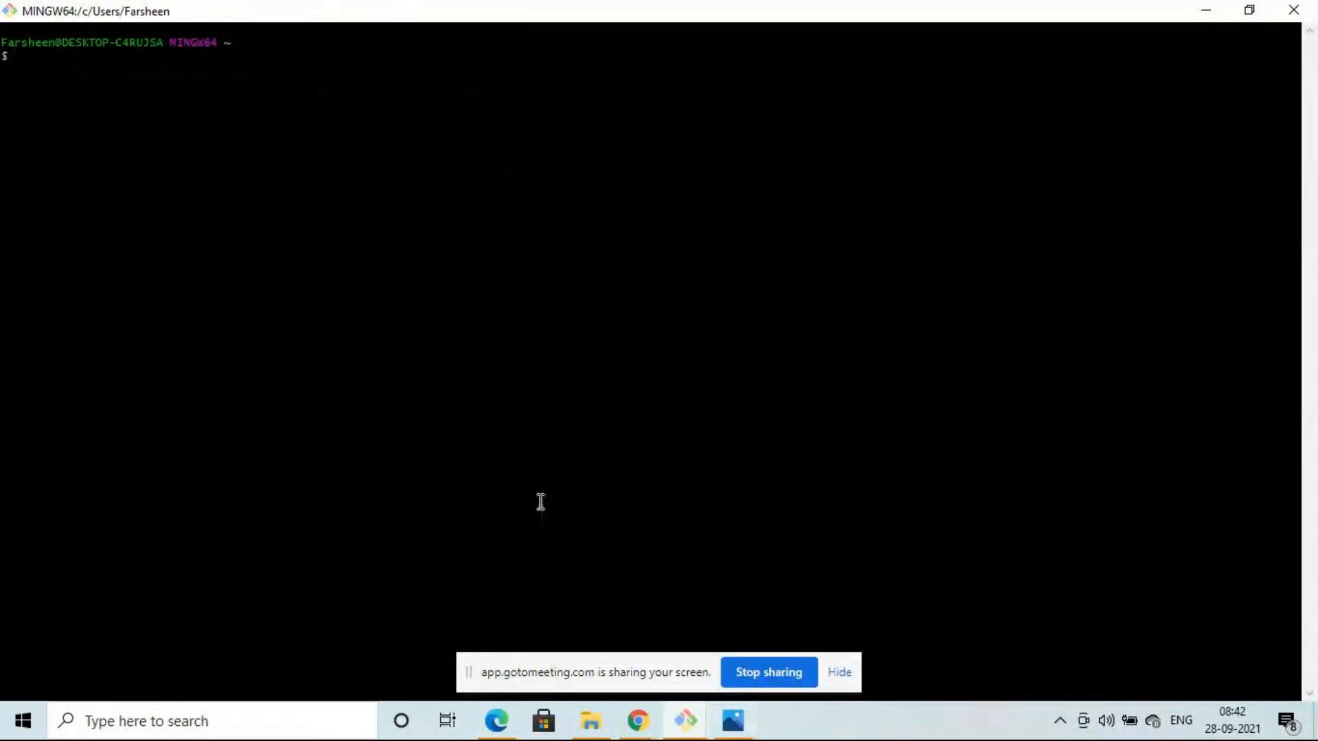
mouse_move(645, 731)
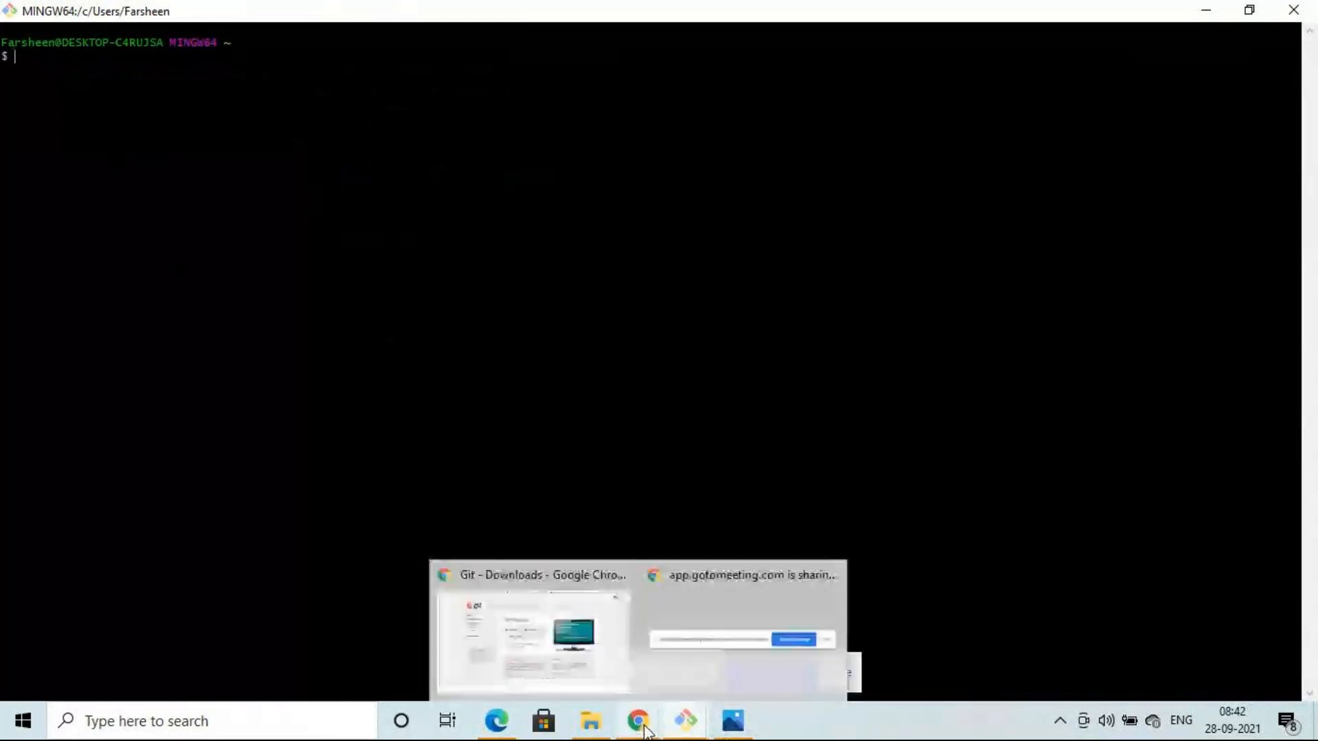
left_click(562, 635)
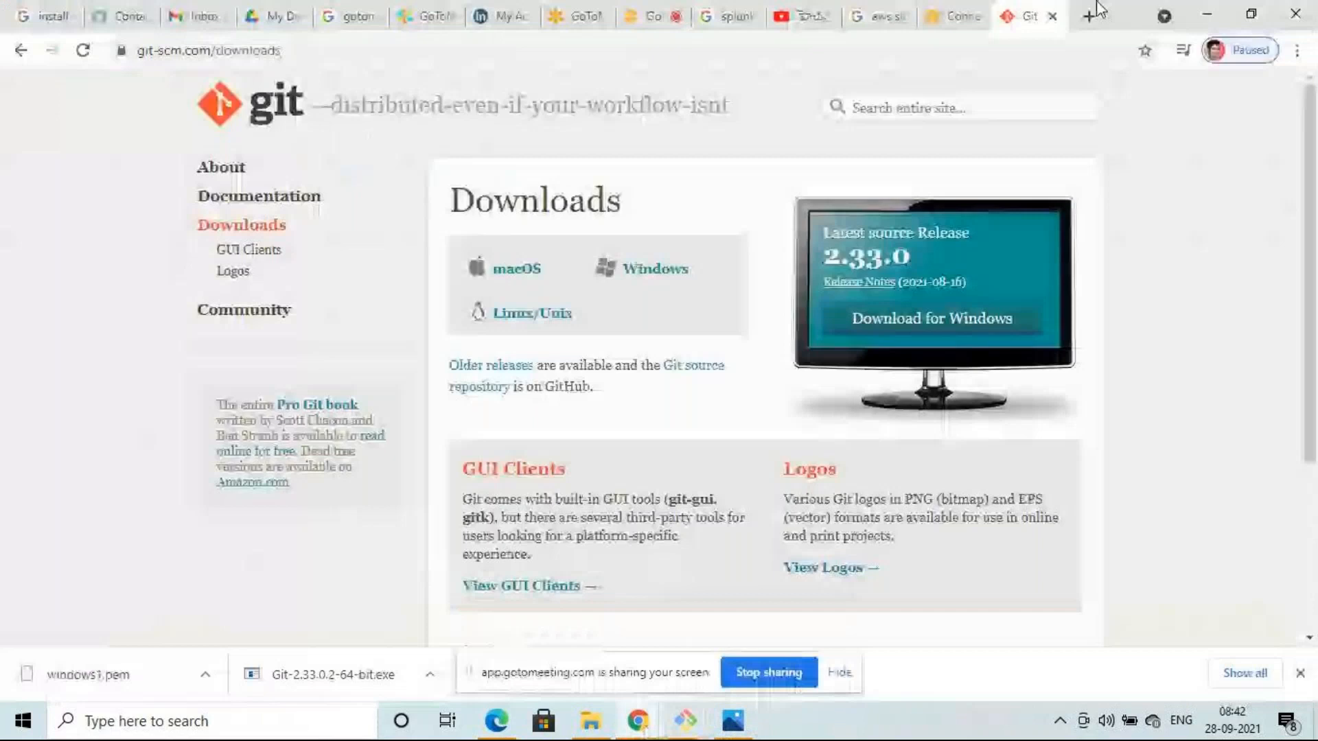
left_click(955, 16)
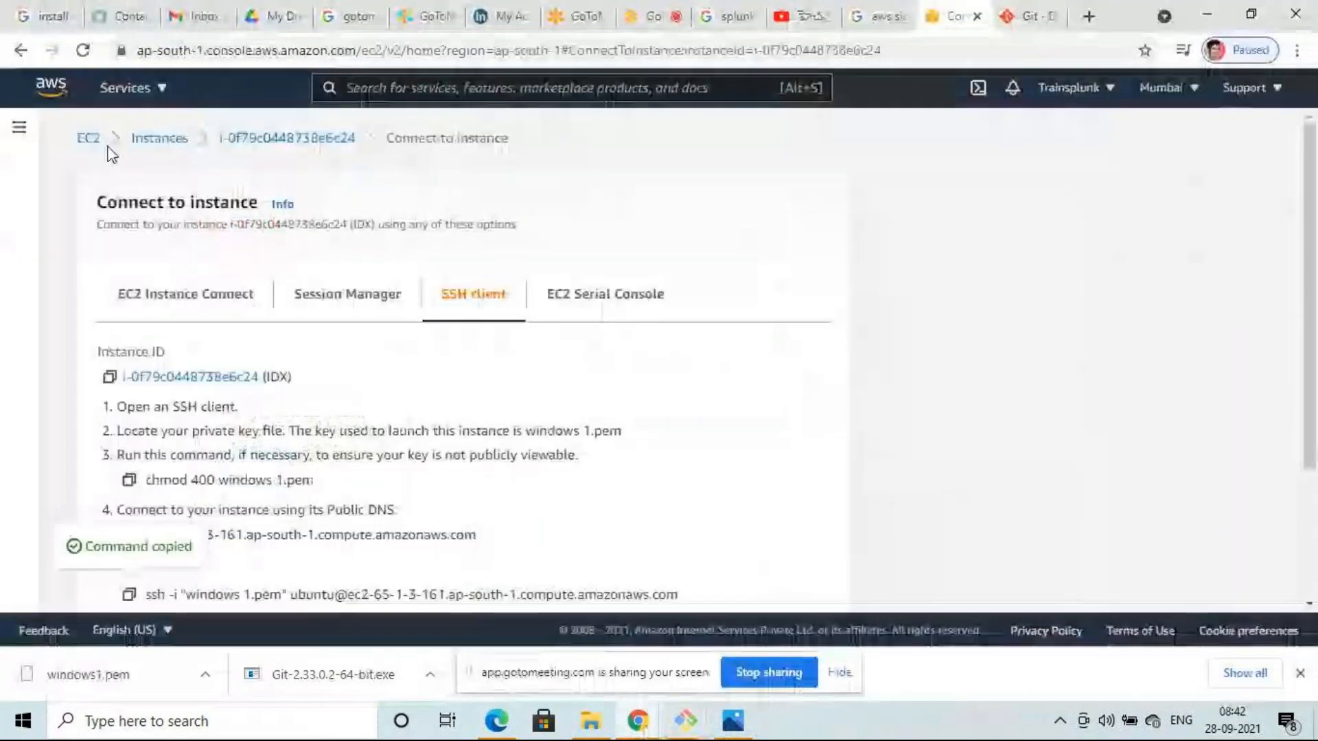
- List the running EC2 instances, select SH, and open its Connect to instance page
left_click(94, 141)
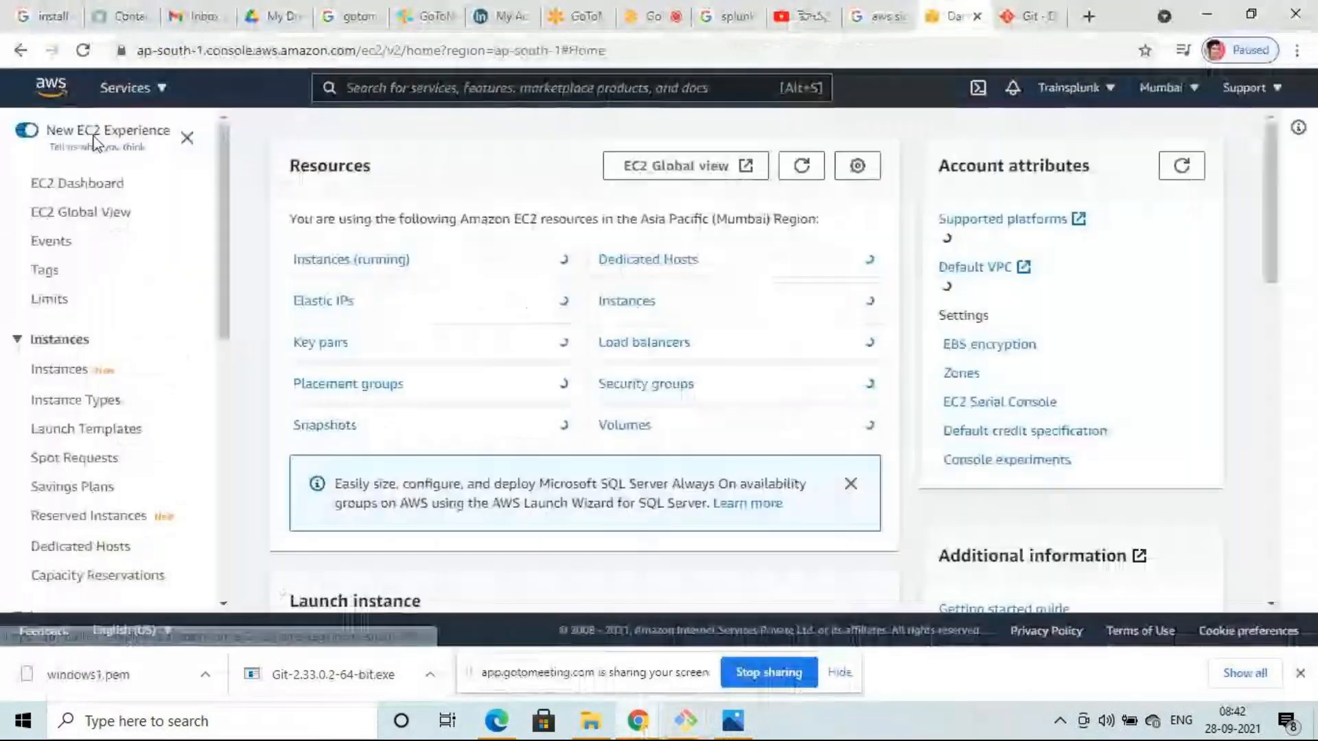
left_click(352, 264)
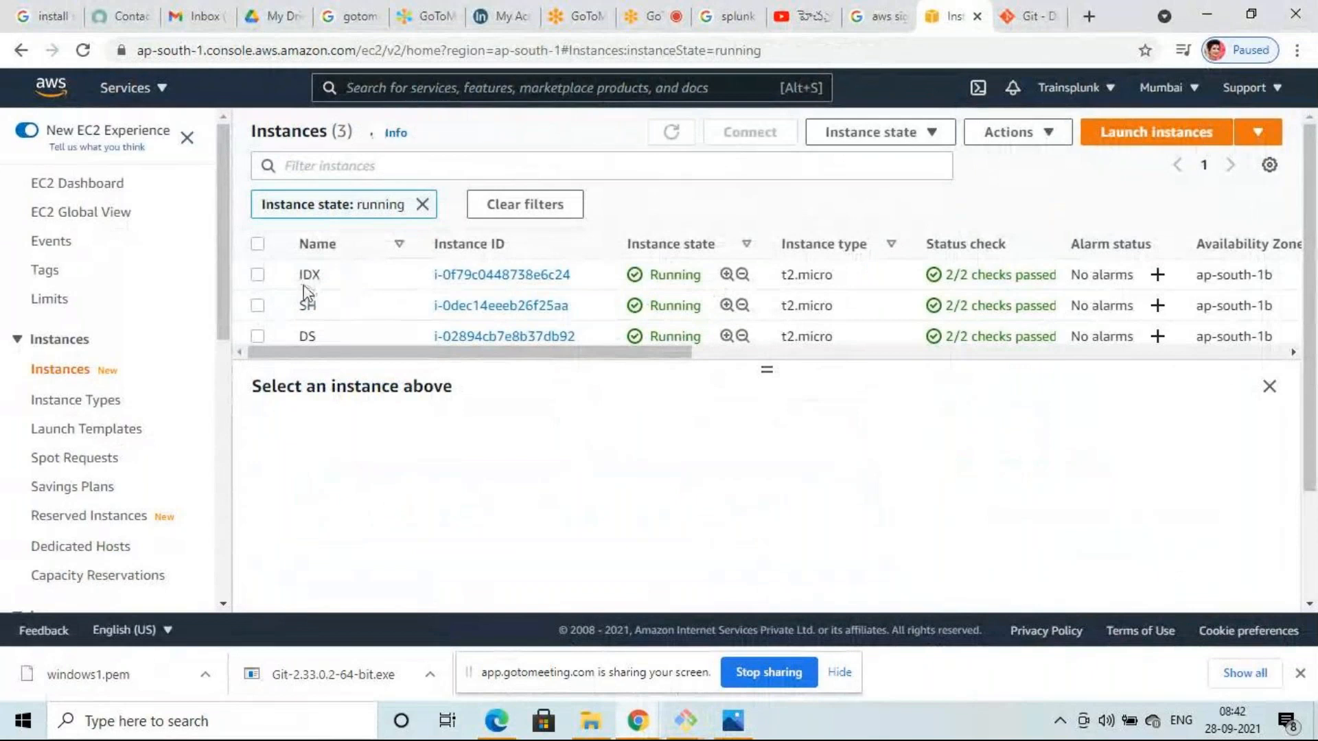
left_click(261, 306)
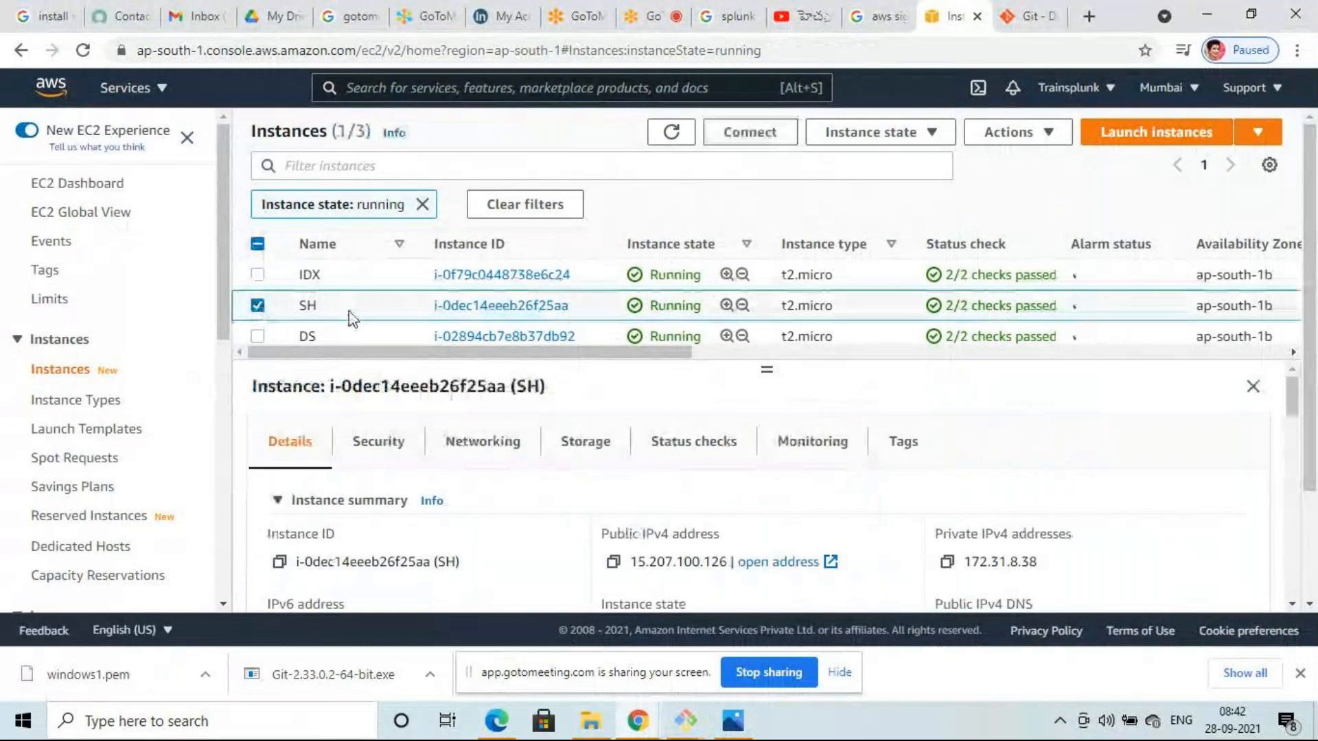
left_click(751, 133)
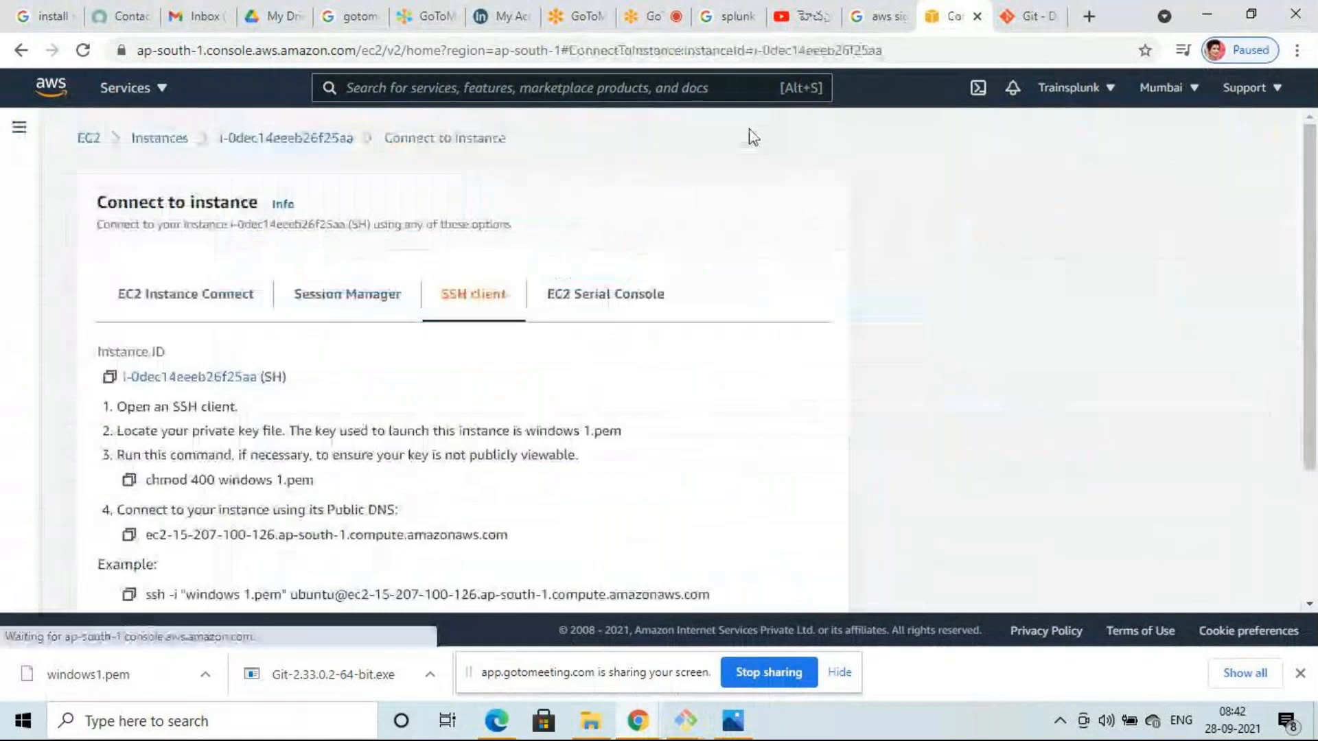
scroll(61, 440, "down", 3)
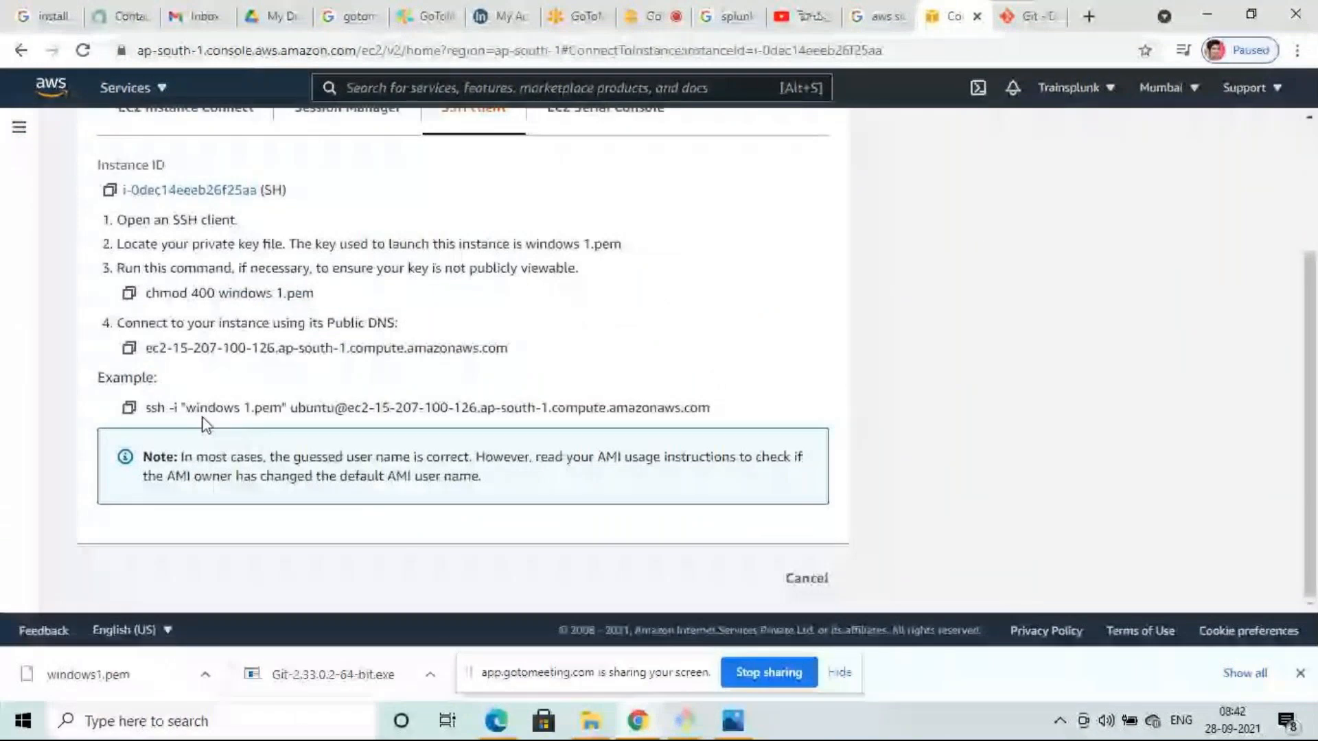
left_click(129, 409)
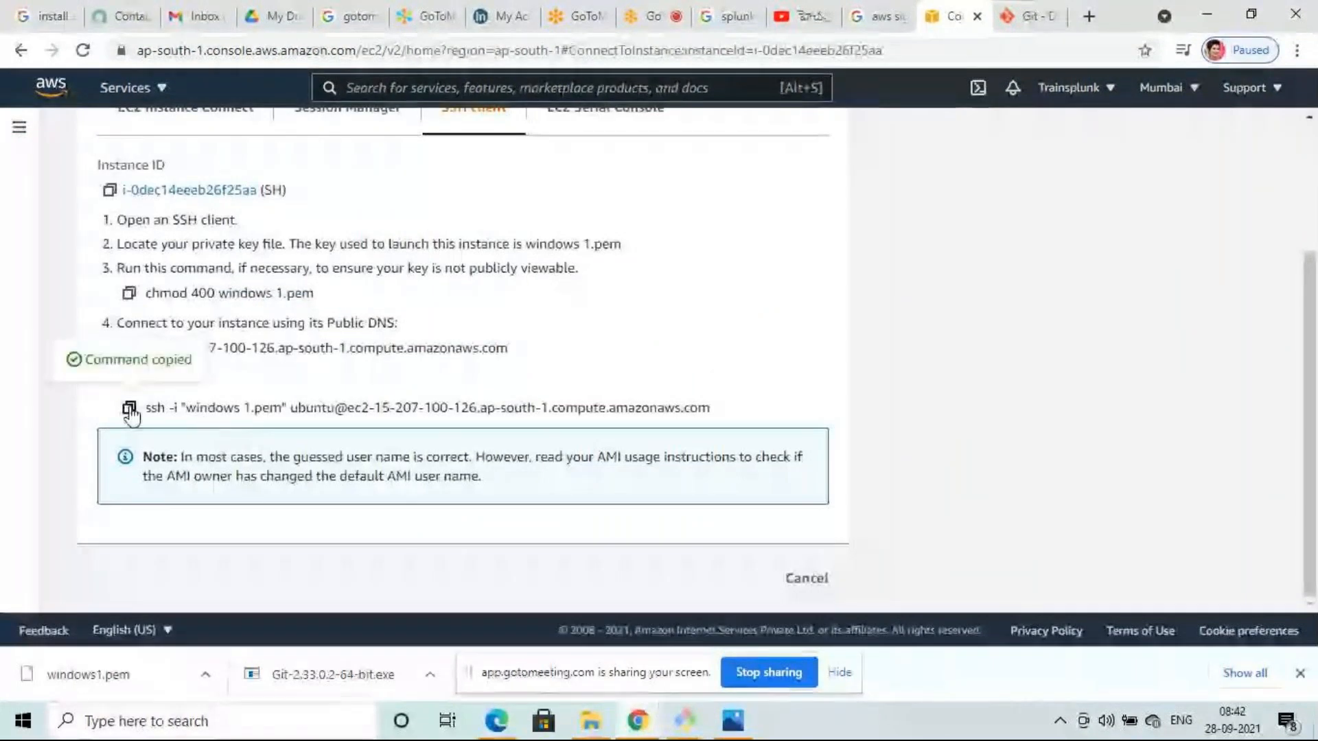
left_click(687, 722)
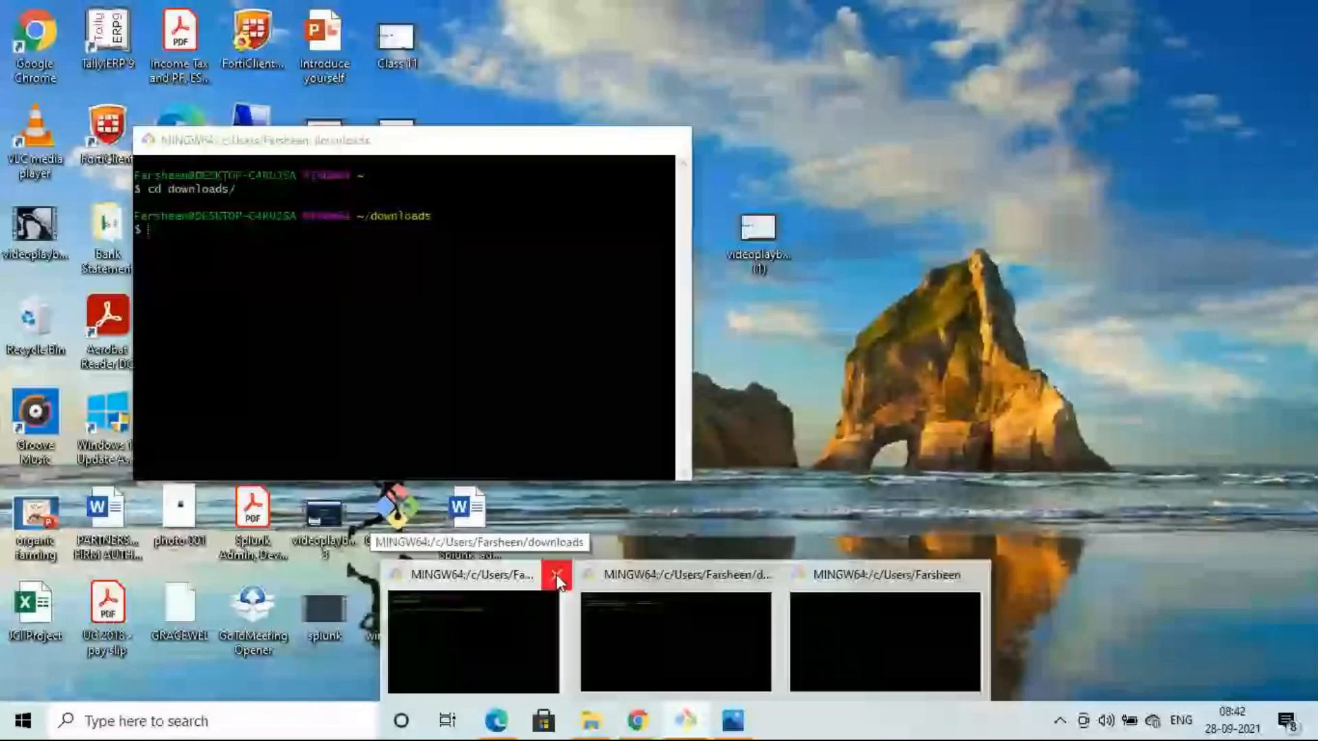
- Close the extra terminal and change into the downloads folder with cd downloads/
left_click(556, 575)
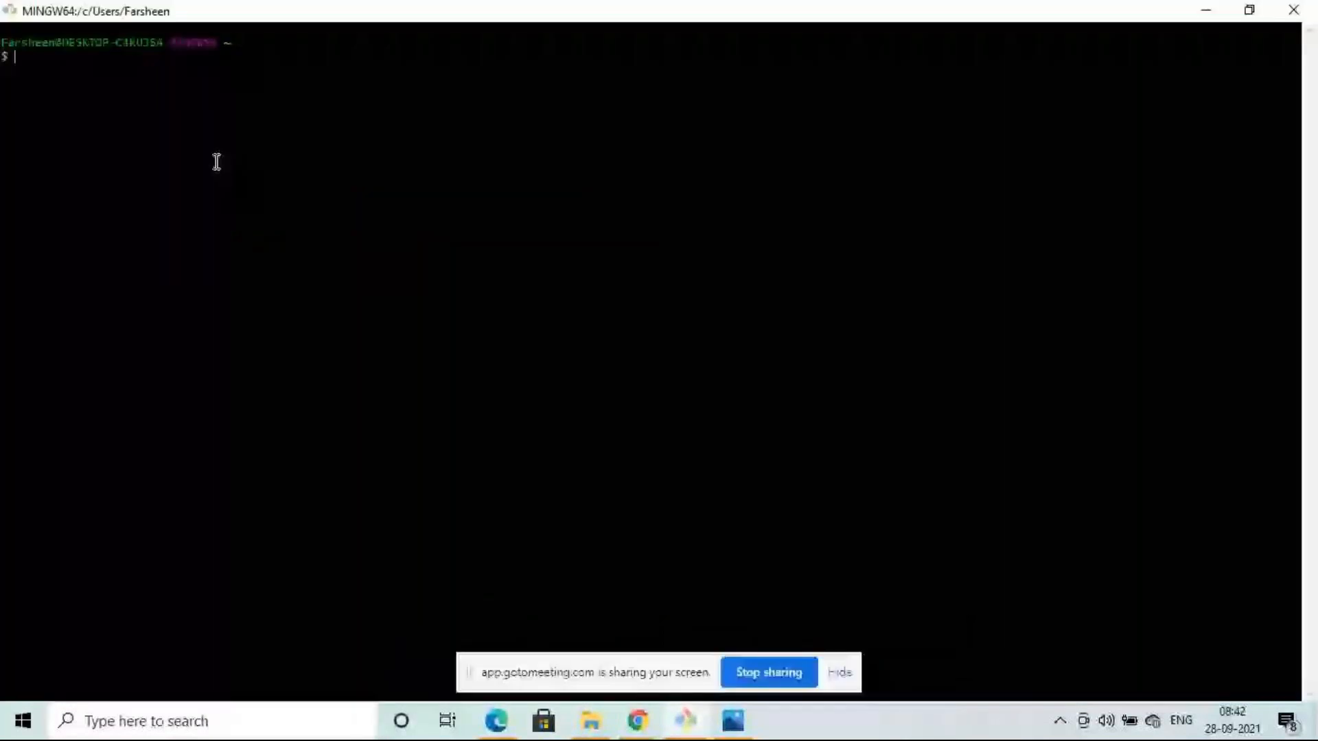
type("cd d")
type("own")
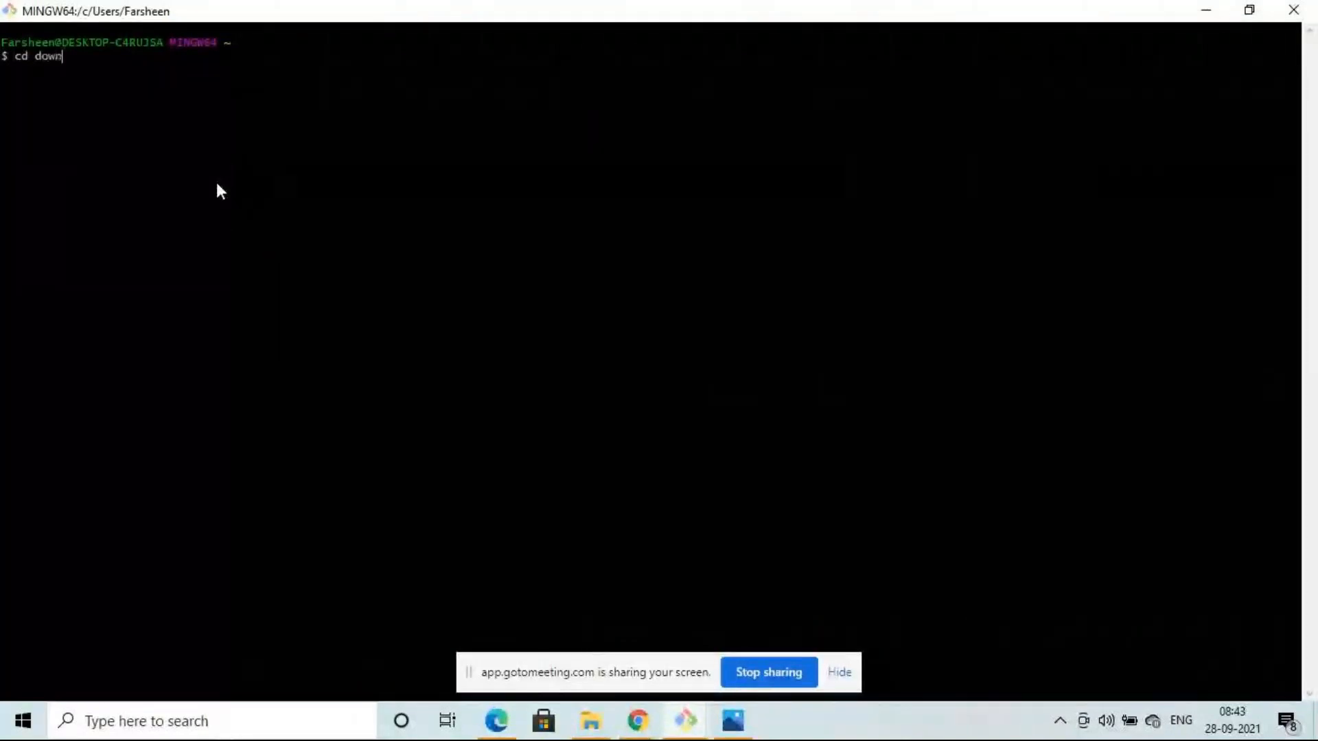
type("loads/")
key("Return")
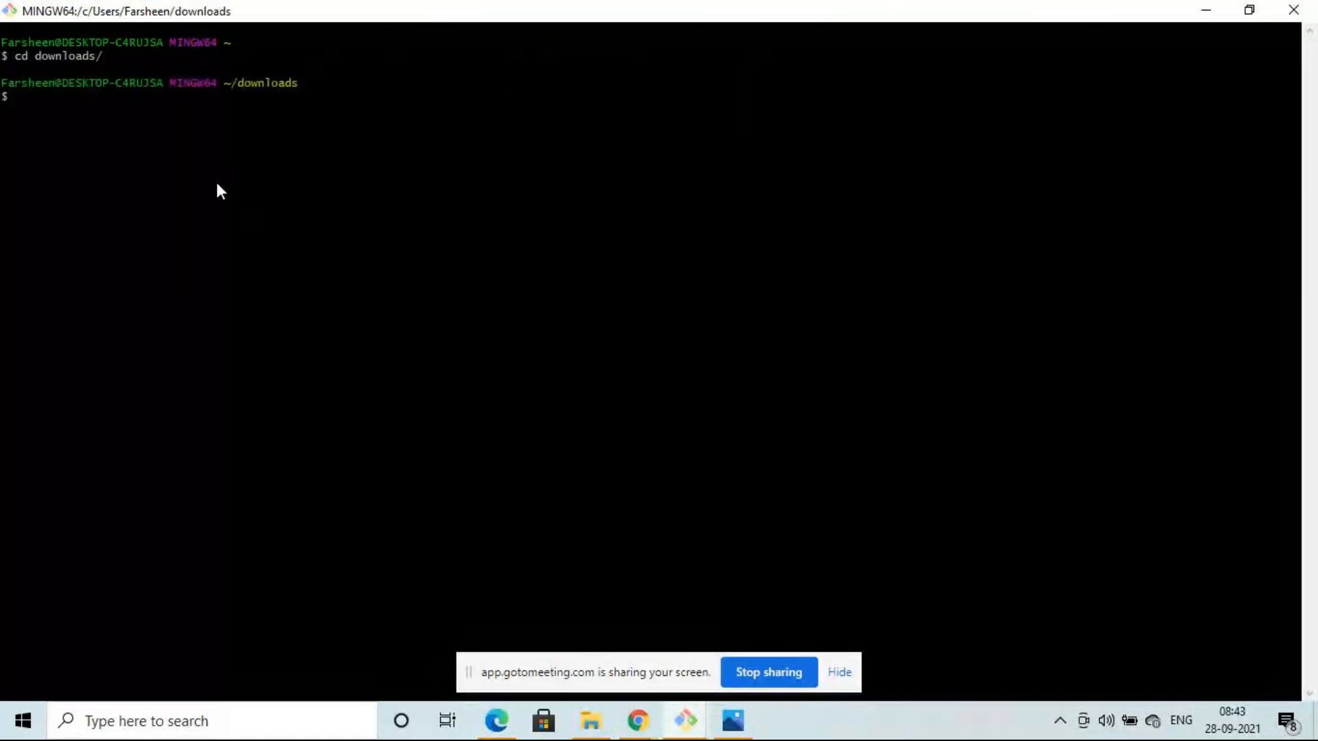
- Run SH's ssh command and accept its host key; login fails with Permission denied (publickey)
key("shift+Insert")
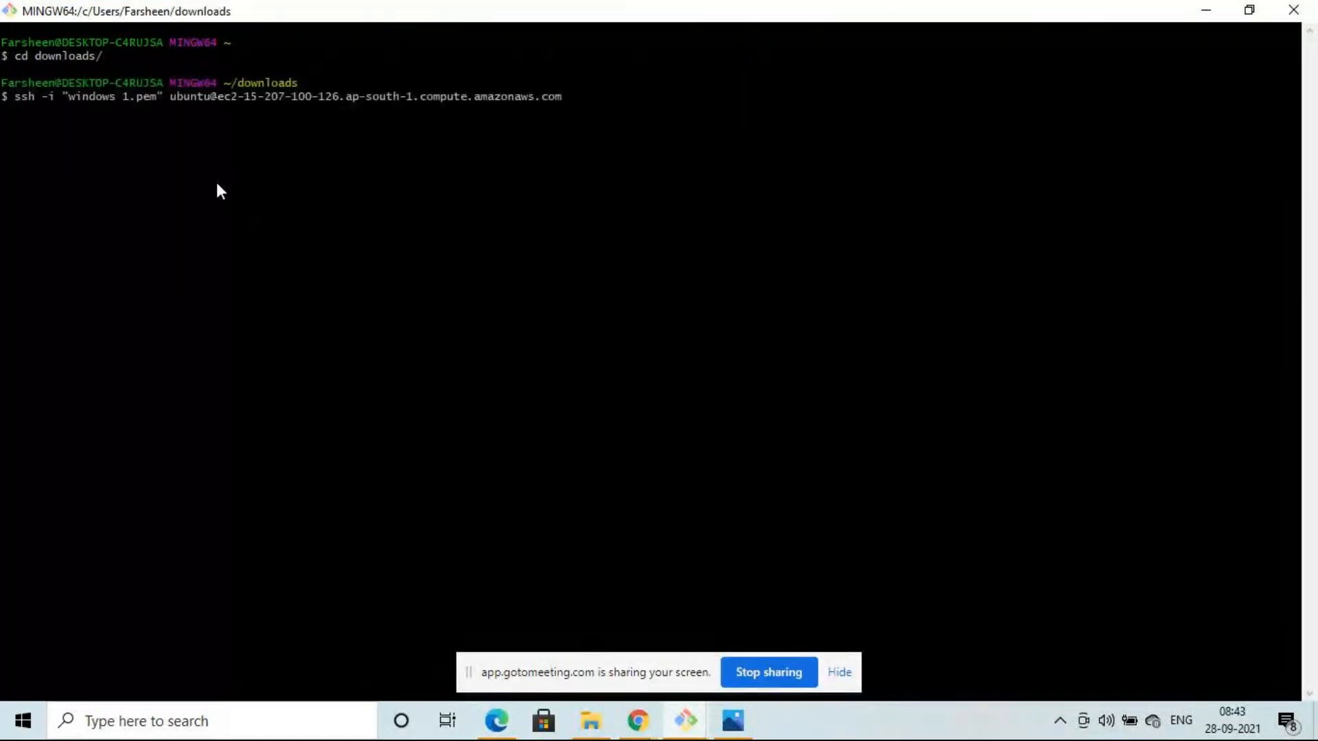
key("Return")
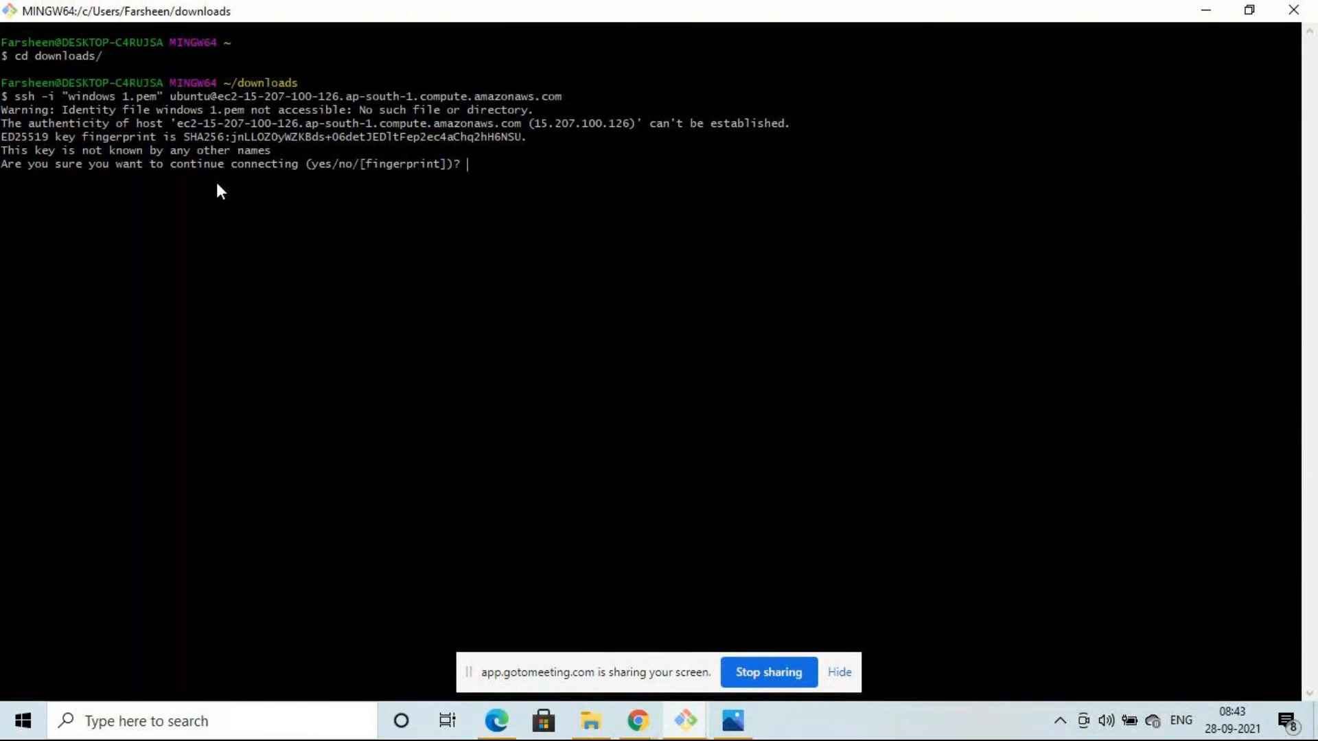
type("yes")
key("Return")
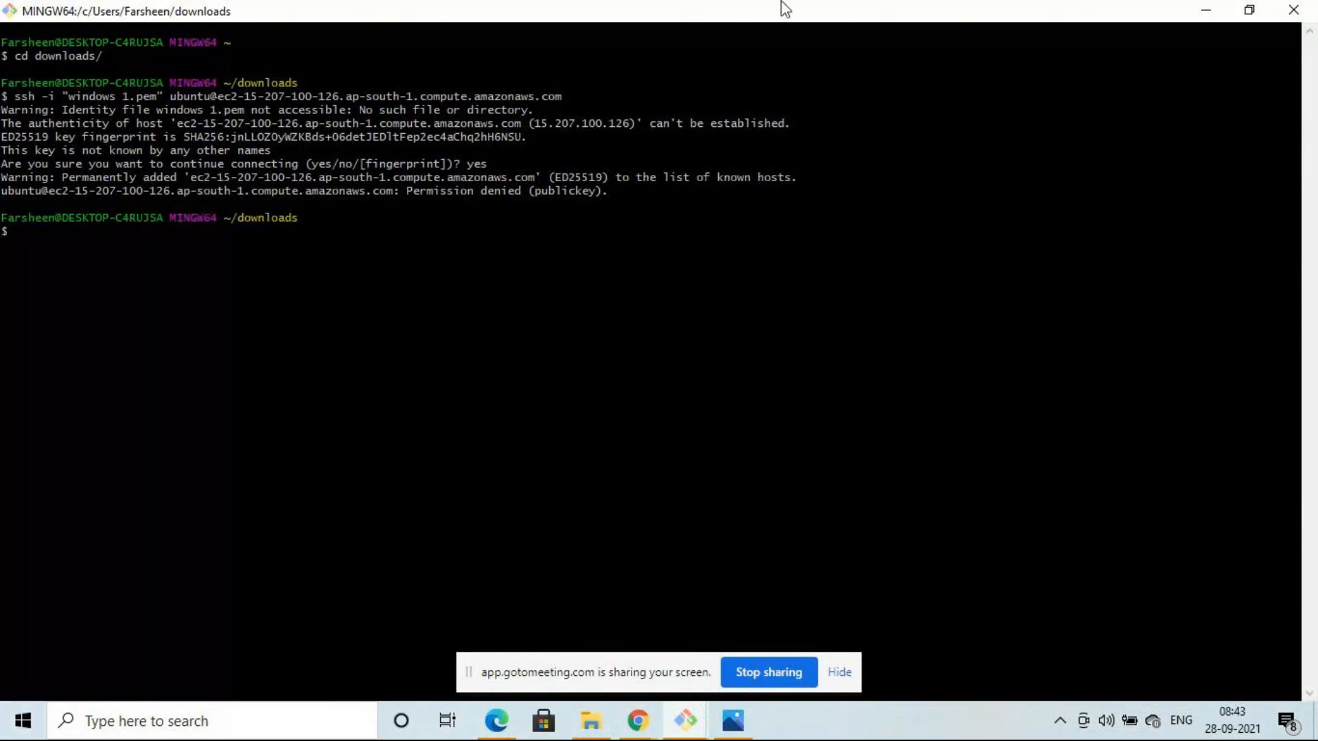
- Open another new Git Bash window from the SH terminal, then return to the AWS Connect page
left_click(685, 721)
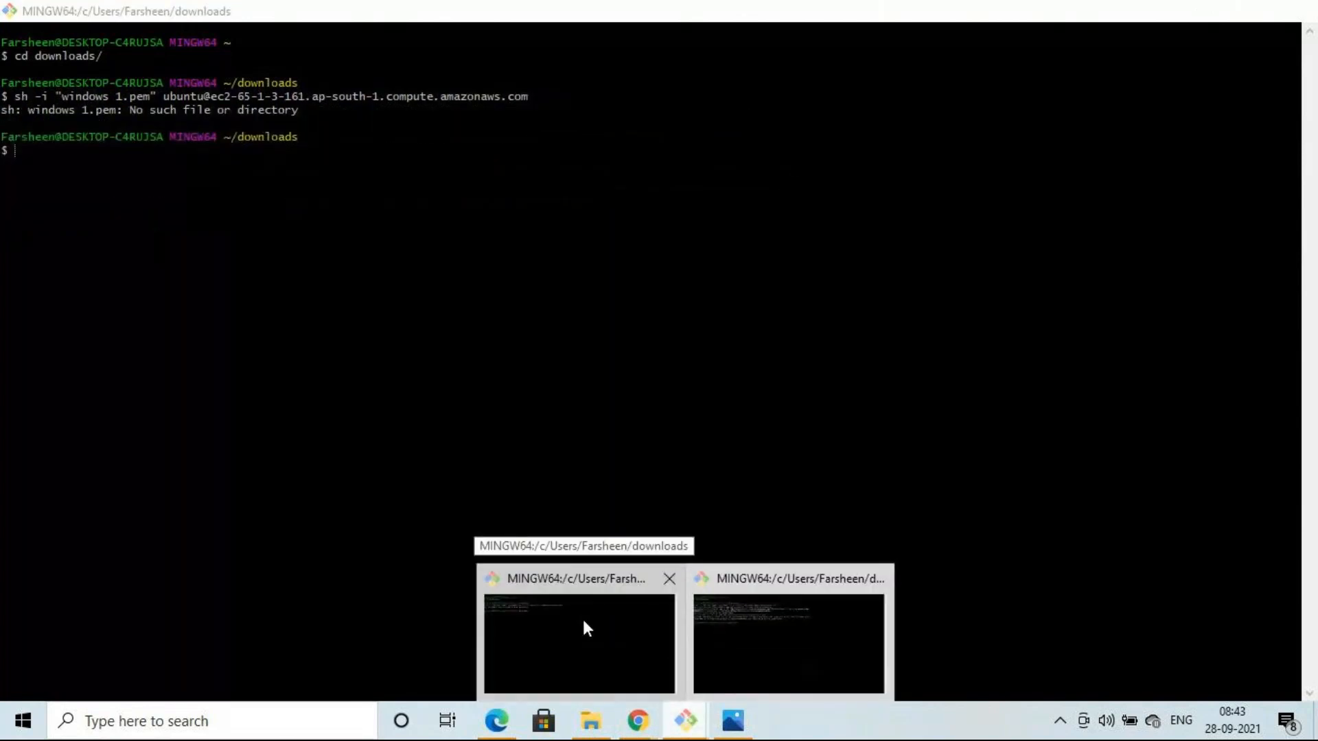
mouse_move(801, 628)
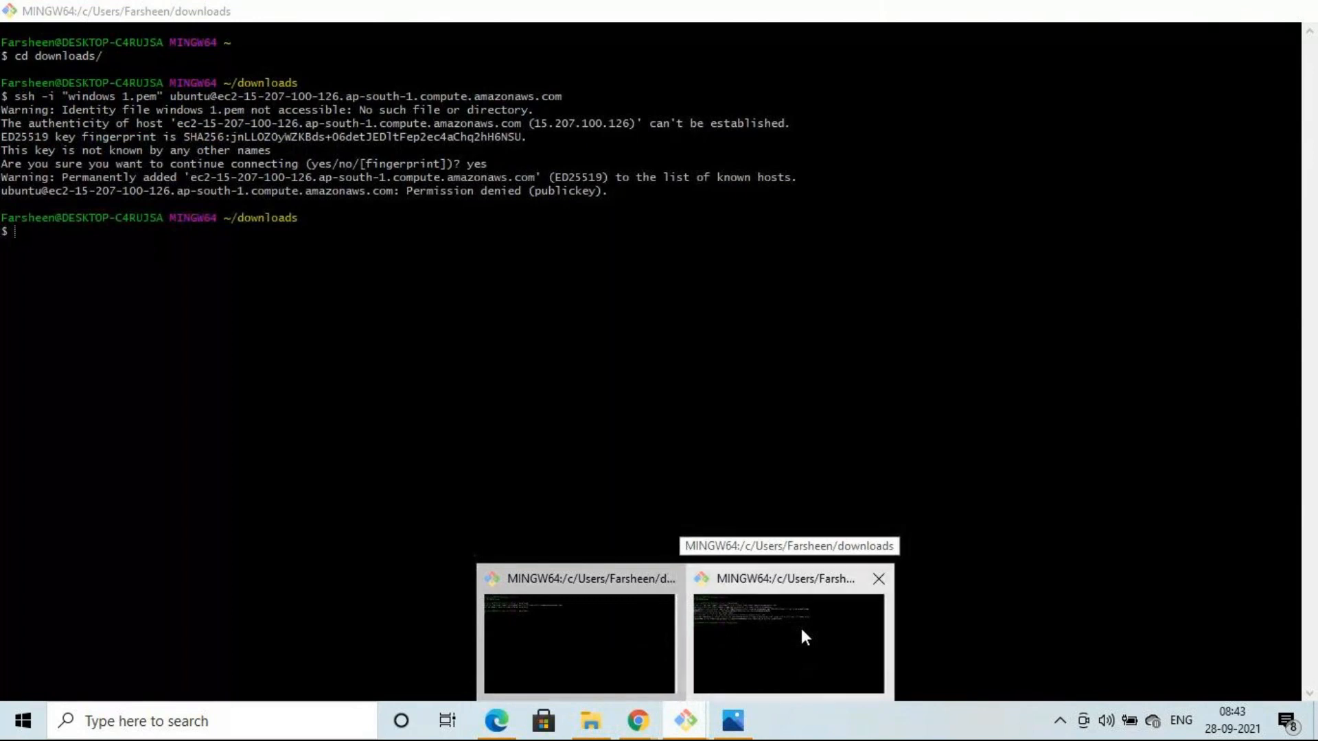
left_click(801, 628)
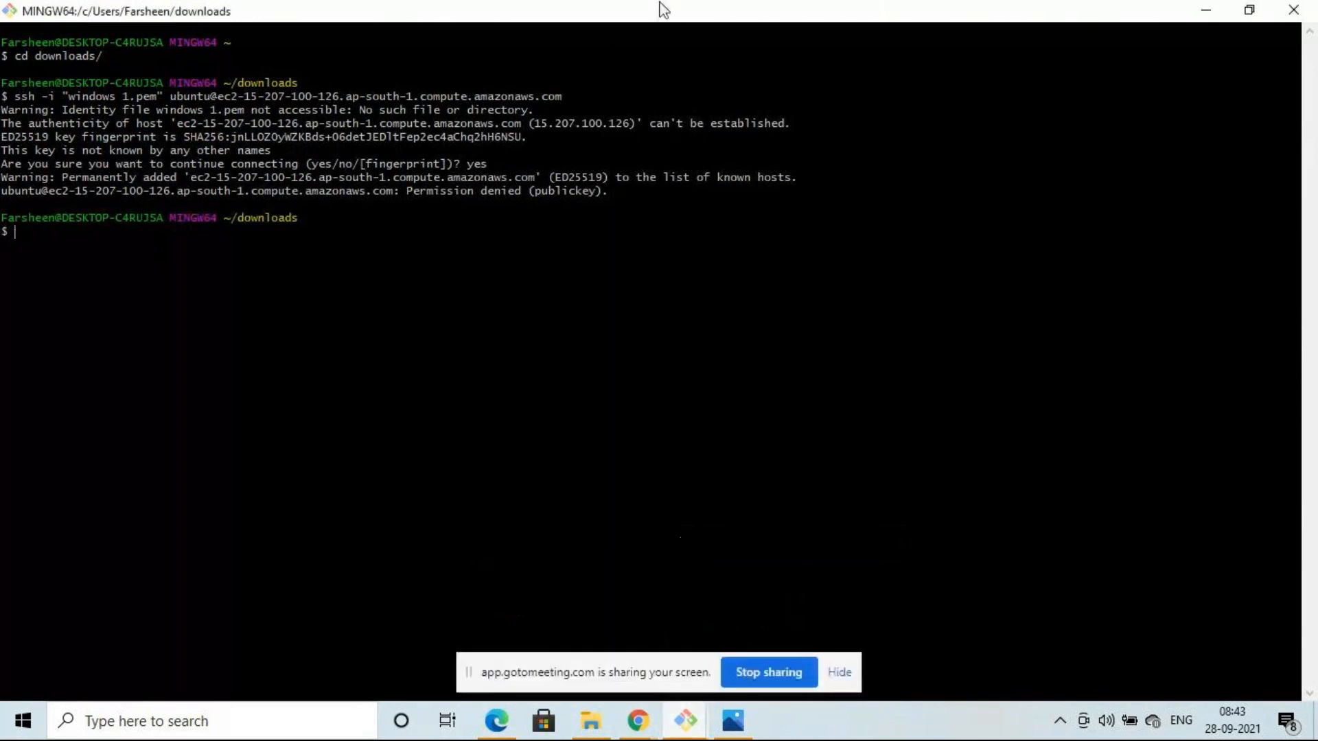
right_click(594, 15)
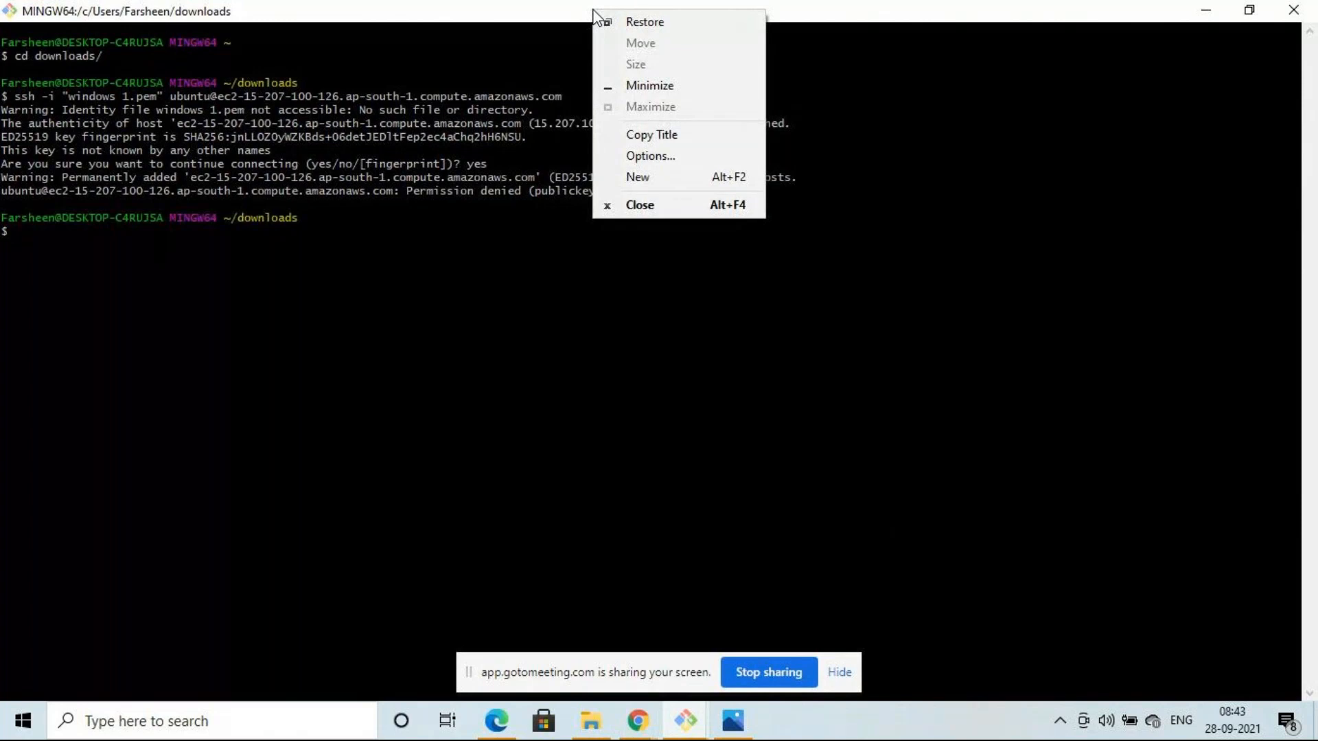
left_click(676, 177)
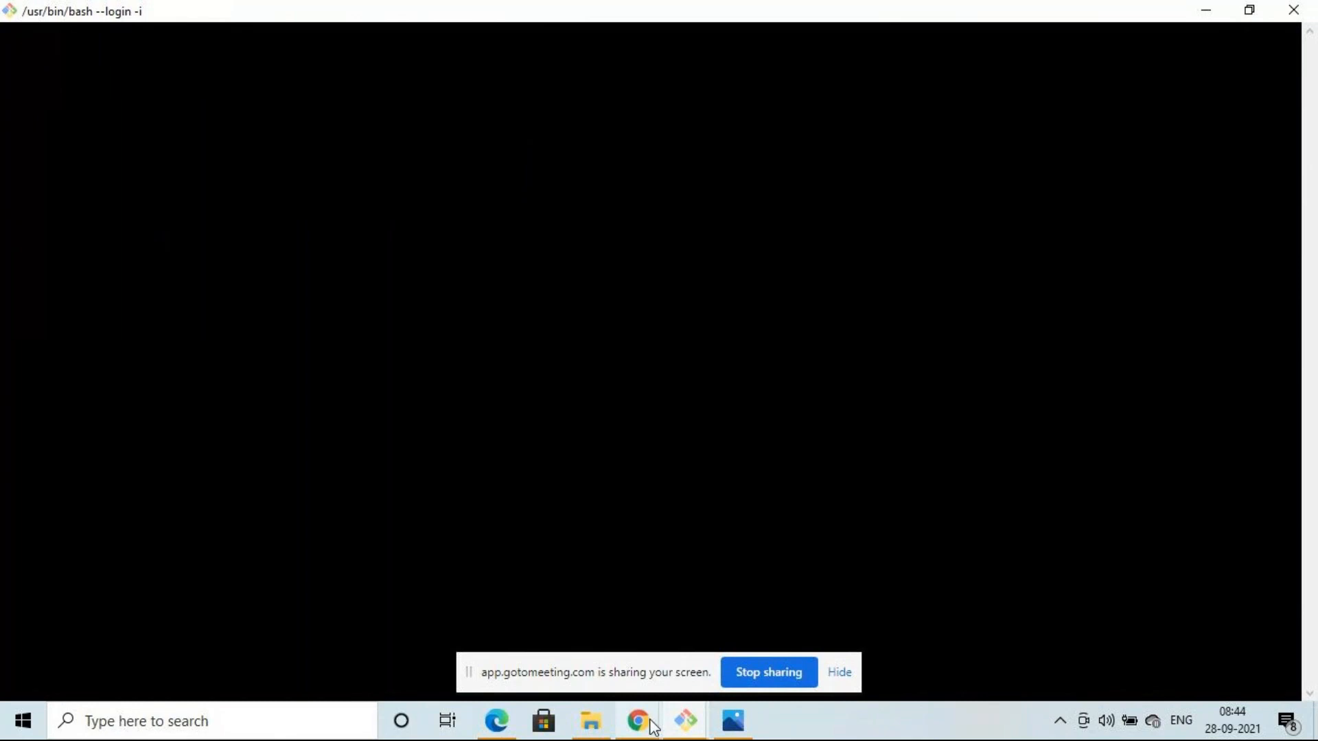
mouse_move(652, 726)
left_click(515, 671)
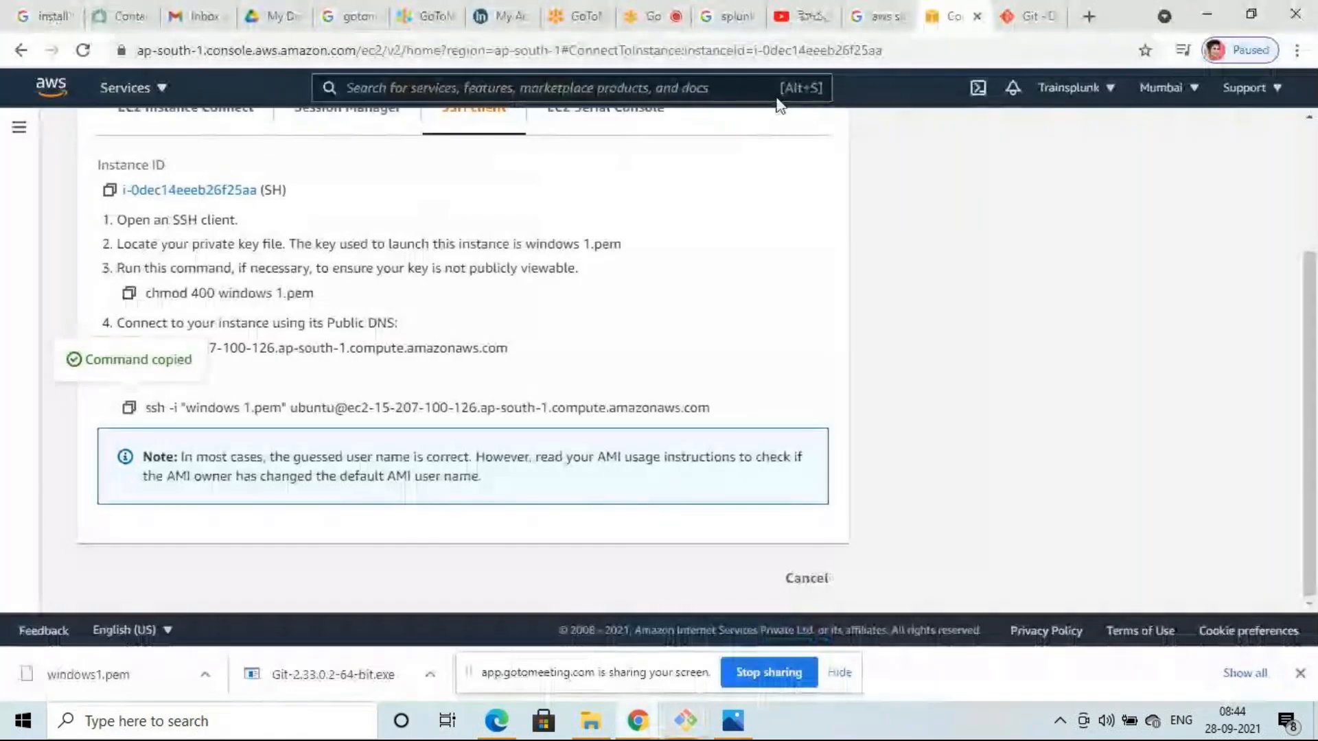
- Go back to EC2, list only the running instances, and select DS
scroll(293, 230, "up", 3)
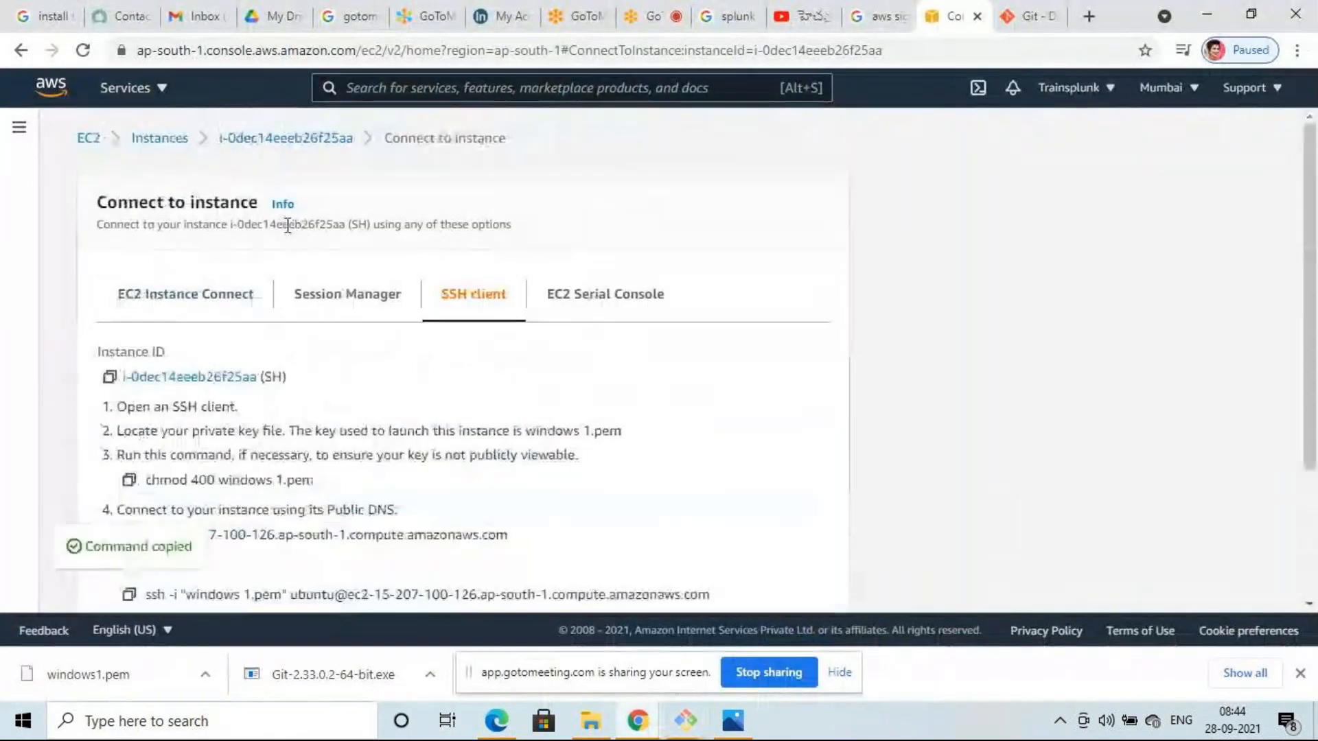
left_click(89, 137)
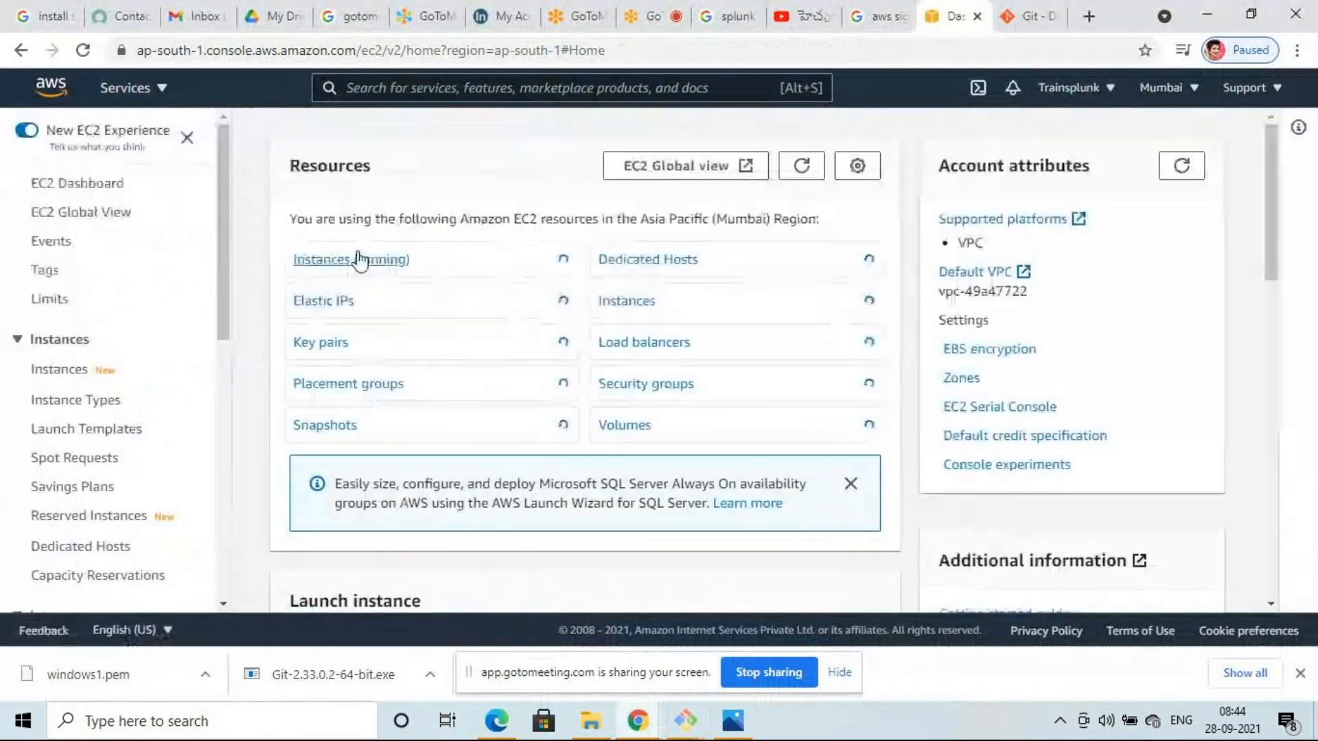
left_click(356, 260)
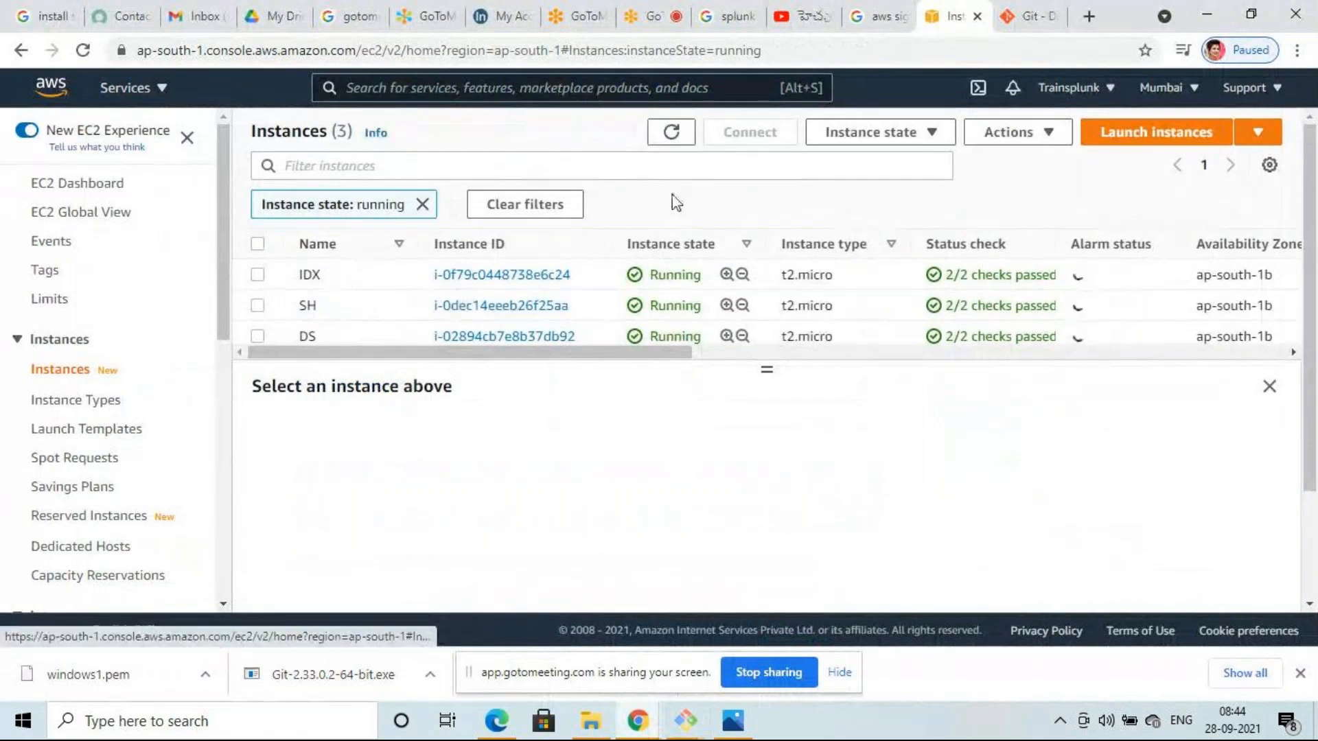
scroll(639, 295, "down", 2)
scroll(628, 251, "up", 2)
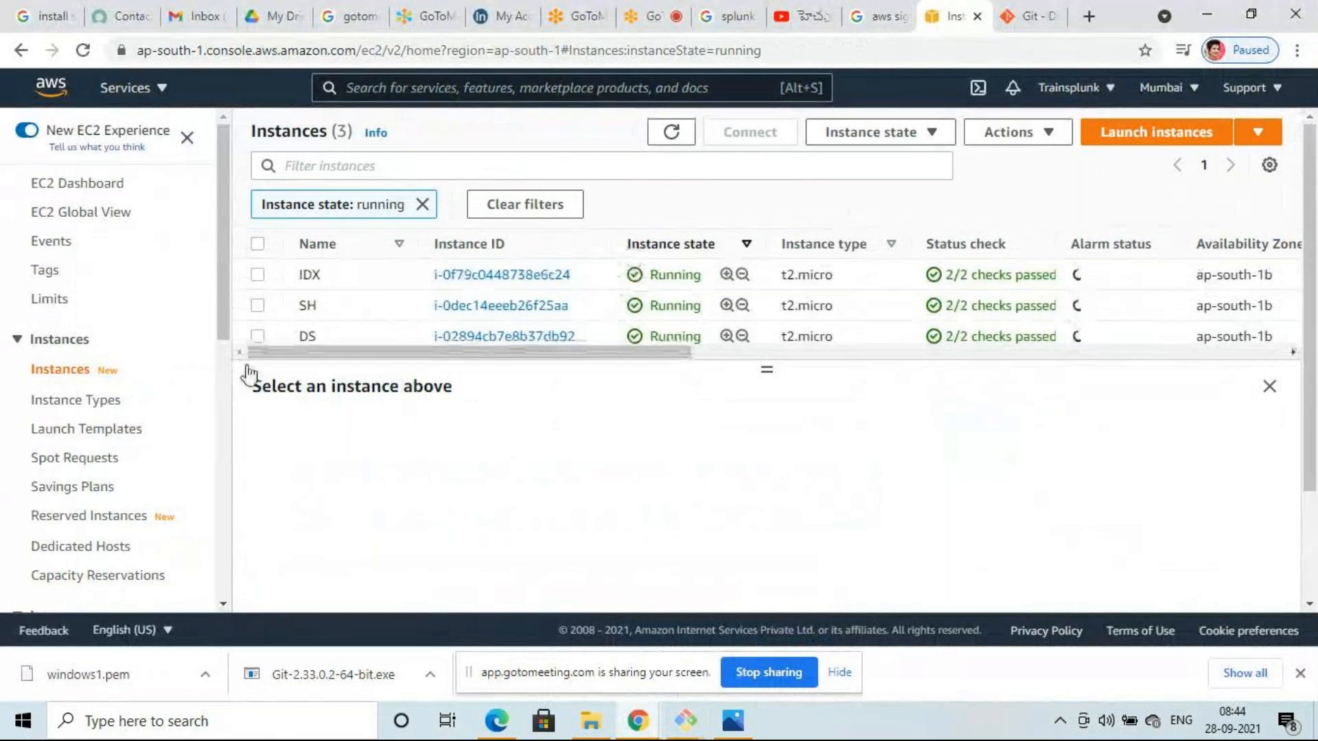
left_click(258, 335)
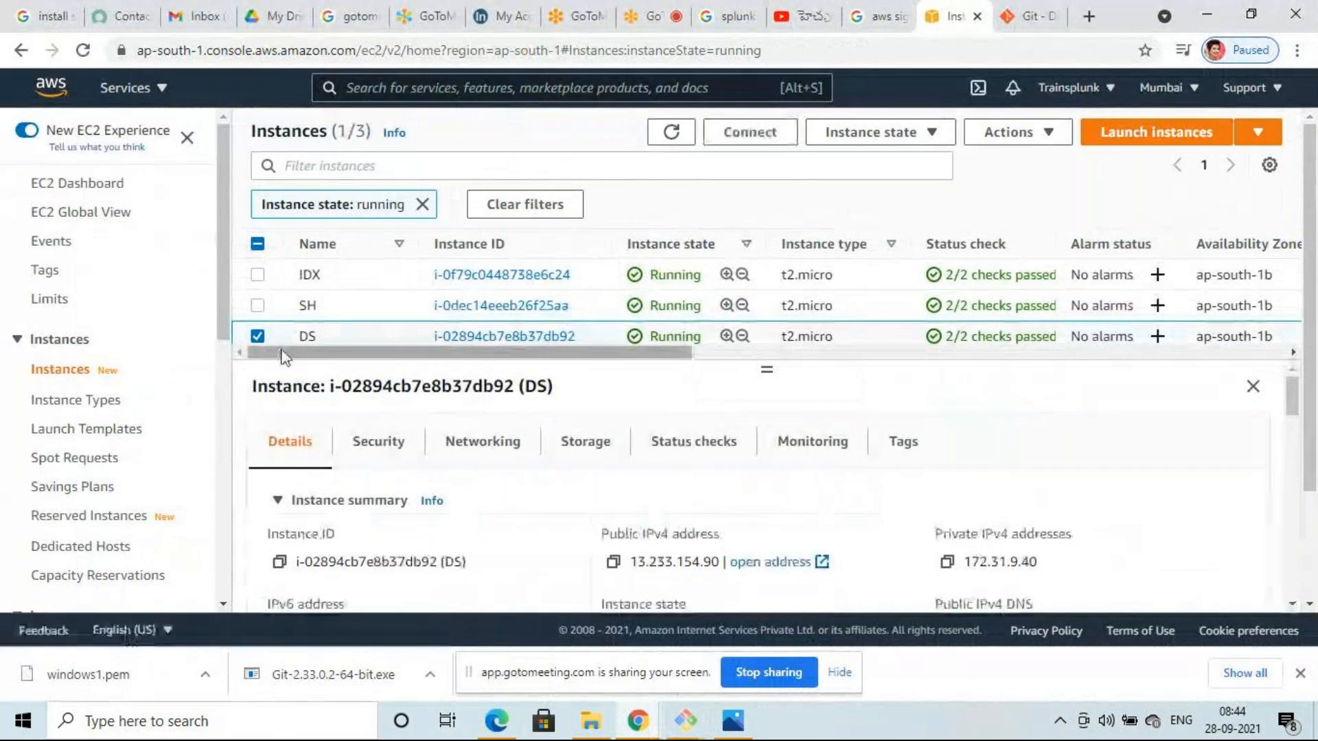
mouse_move(685, 722)
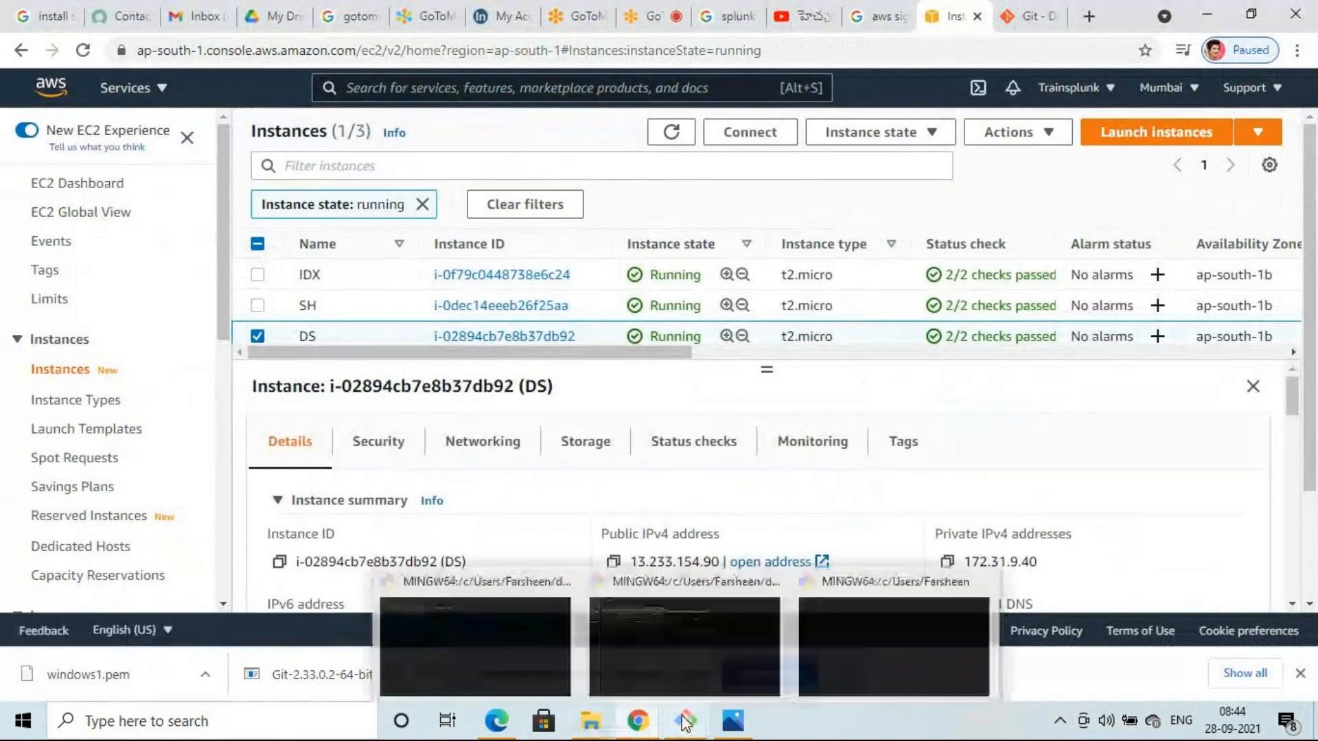
mouse_move(847, 641)
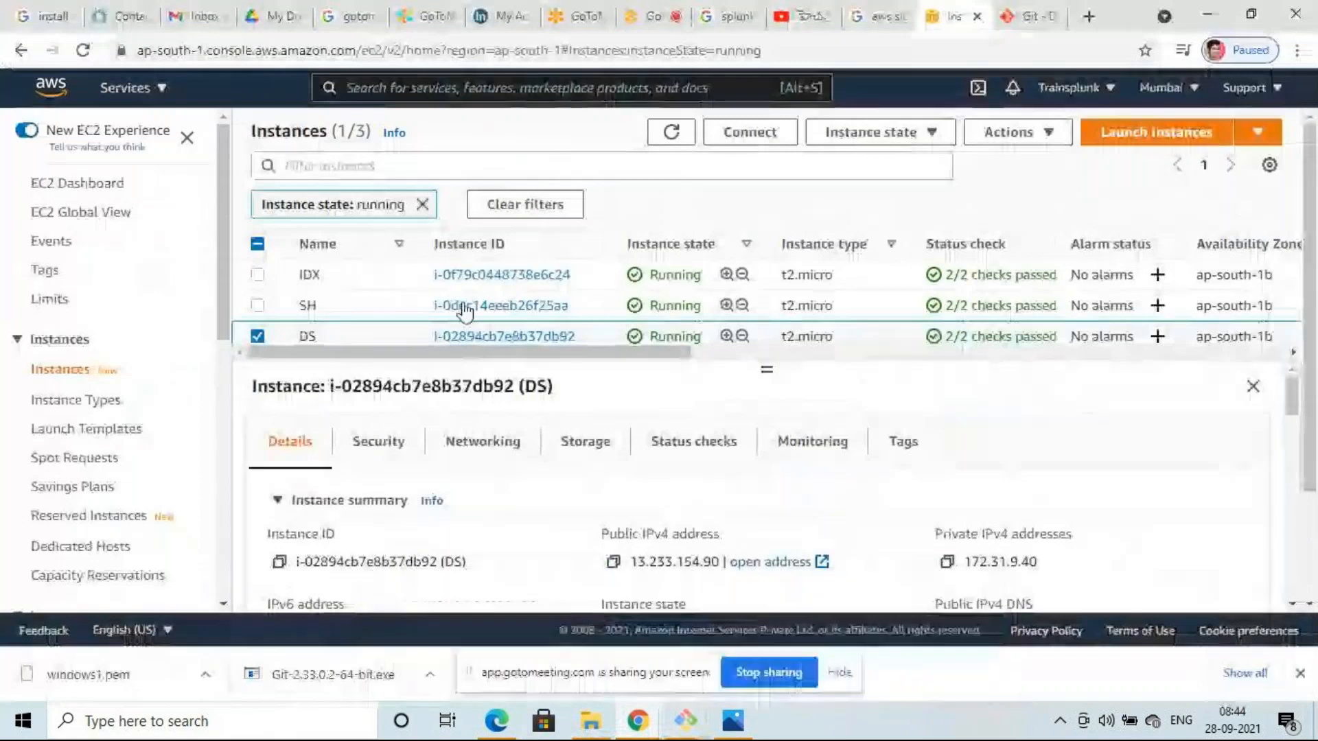
left_click(753, 137)
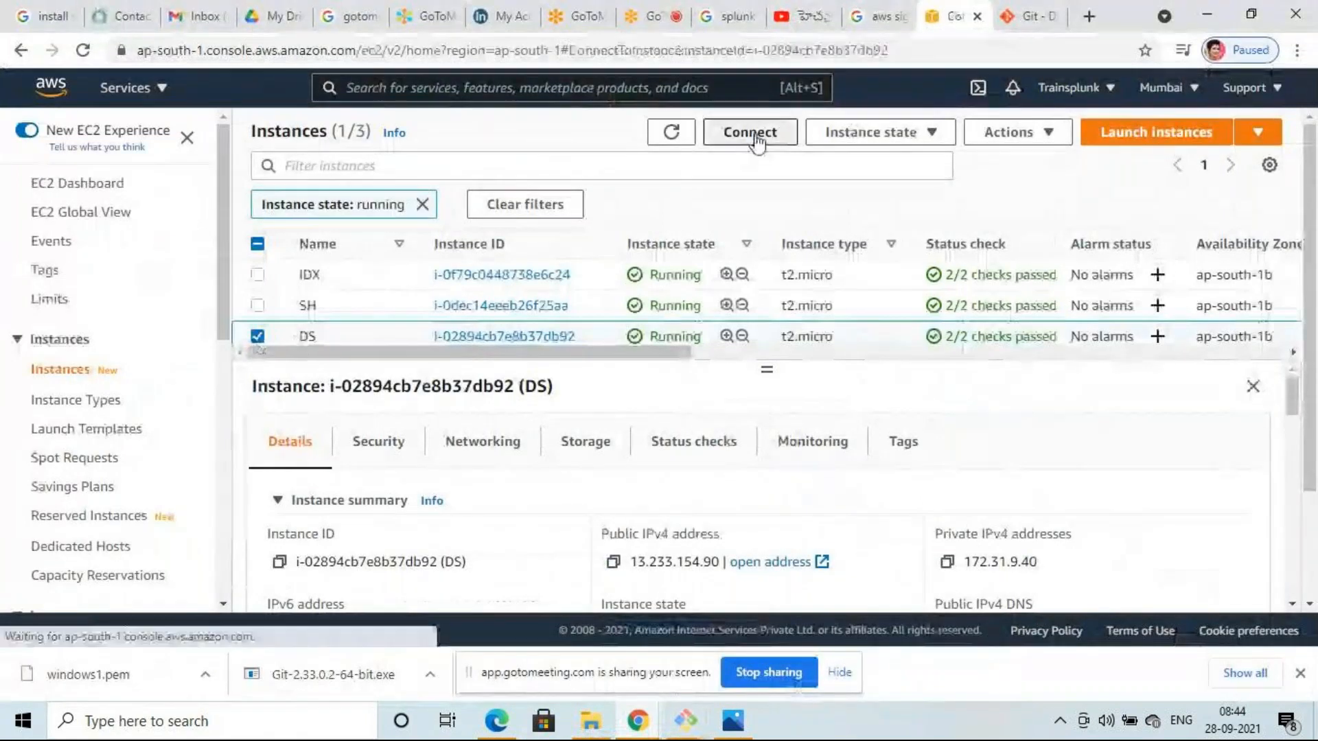
scroll(485, 352, "down", 3)
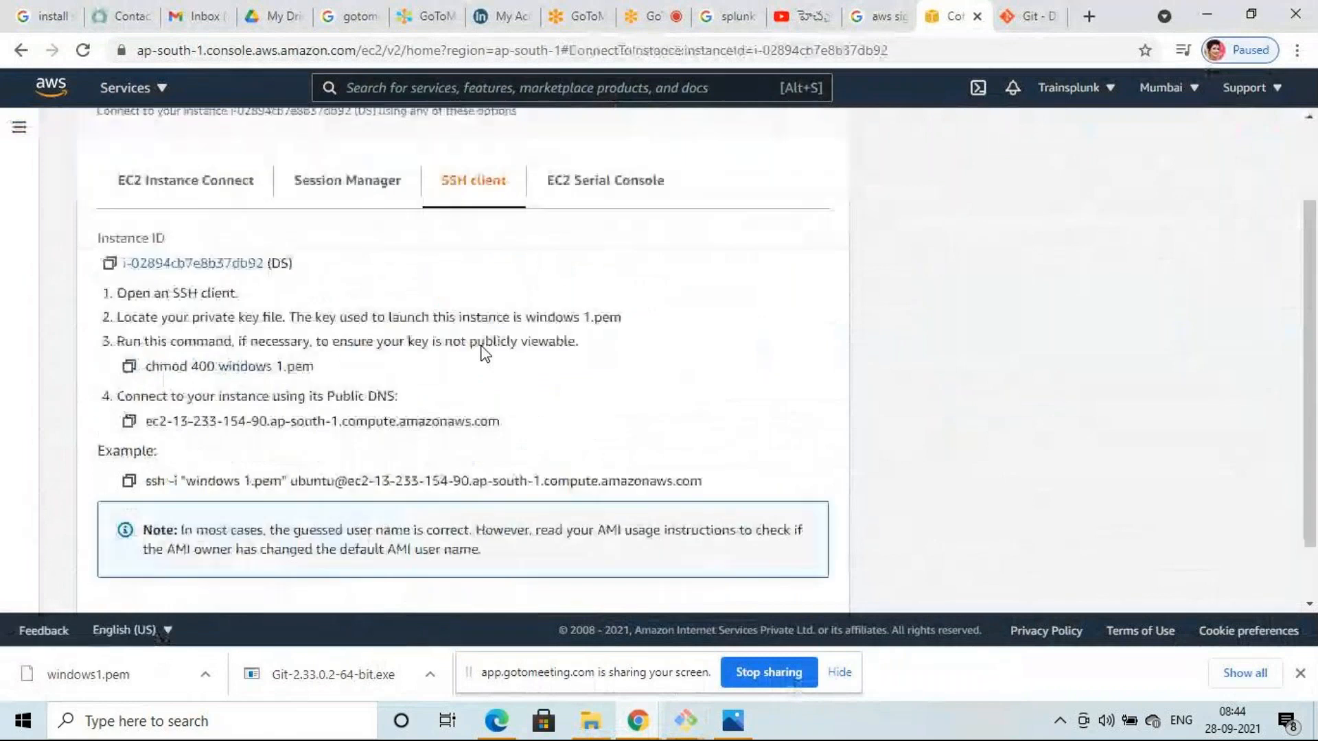
left_click(129, 408)
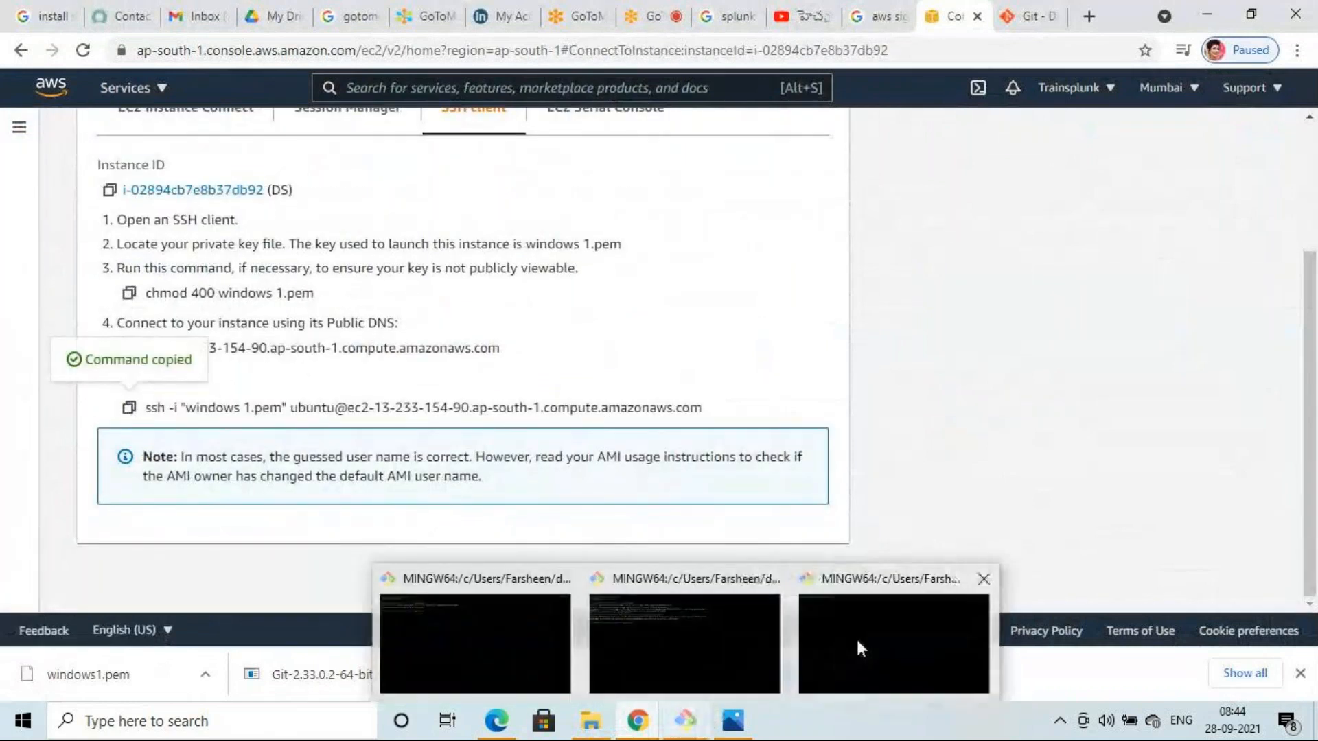
left_click(838, 649)
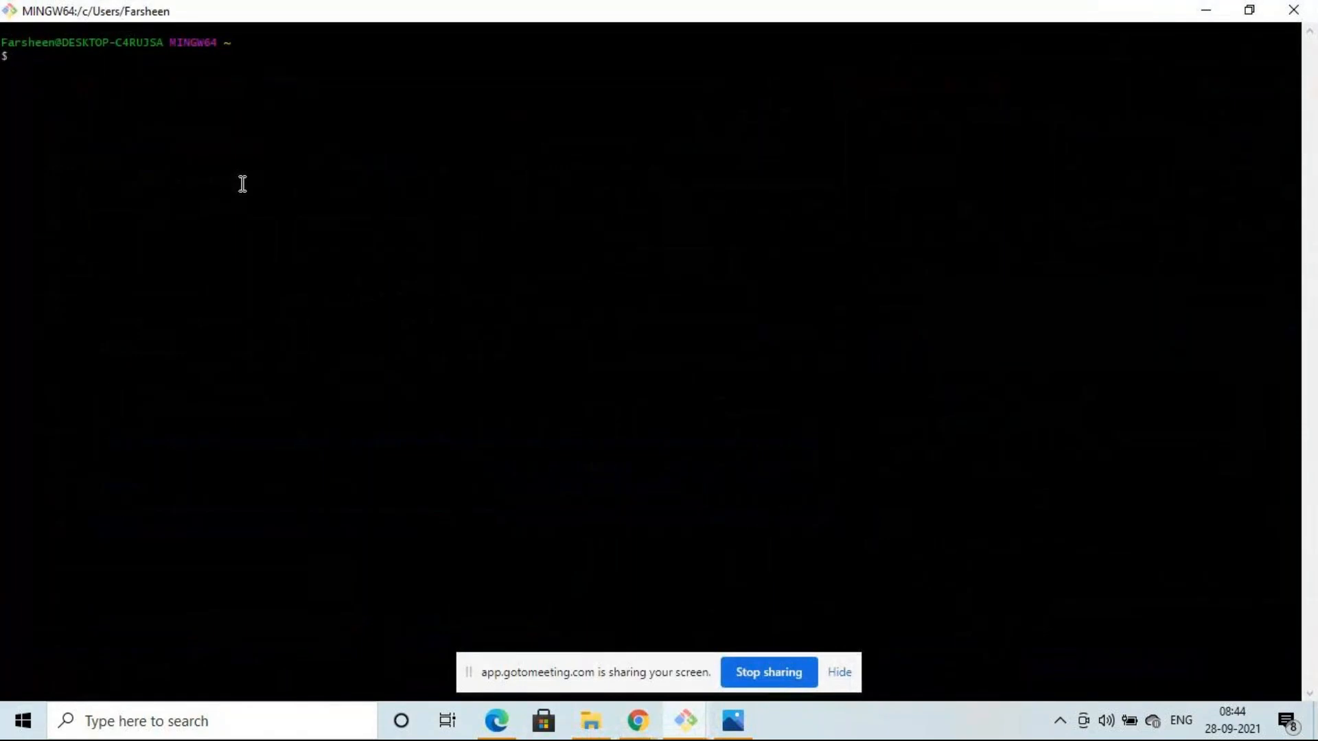
- Change into the download directory using cd with tab completion
type("cd download")
key("Tab")
key("Return")
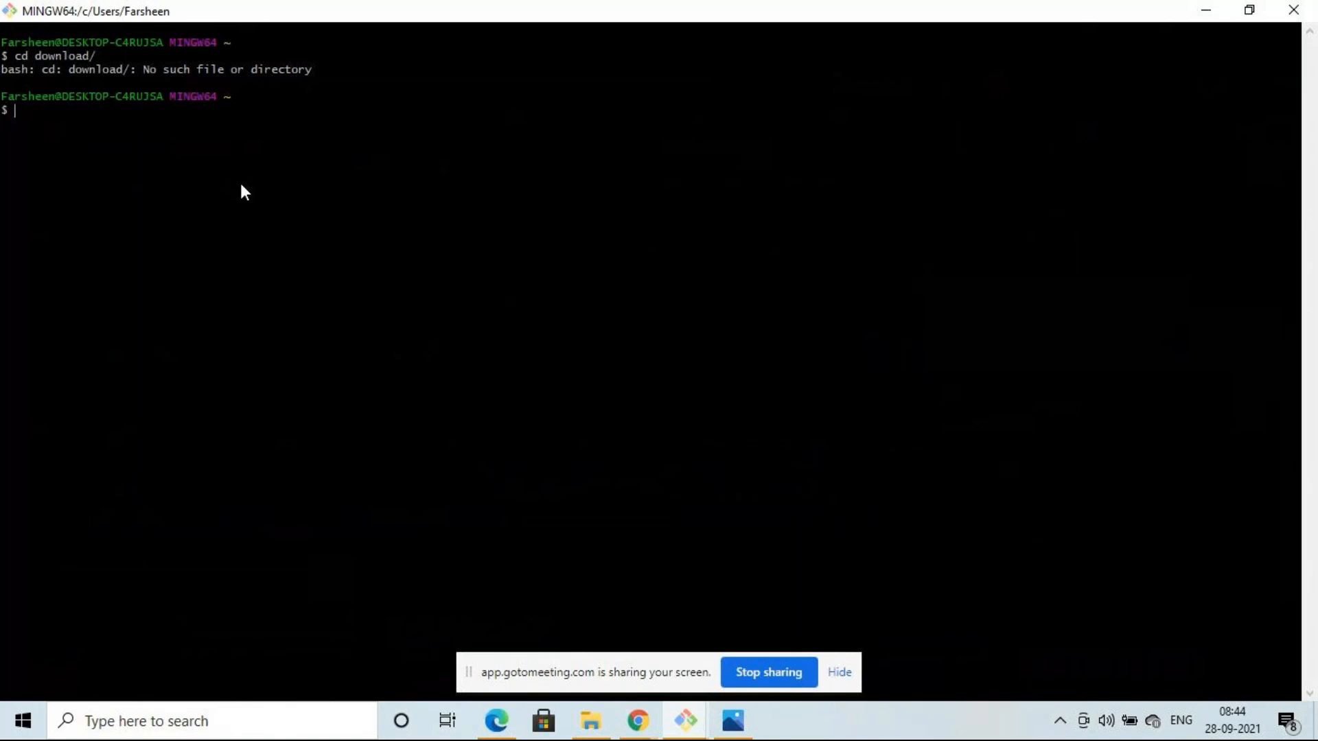
- Run the pasted ssh command for DS and answer yes to the host key; login fails with permission denied
key("shift+Insert")
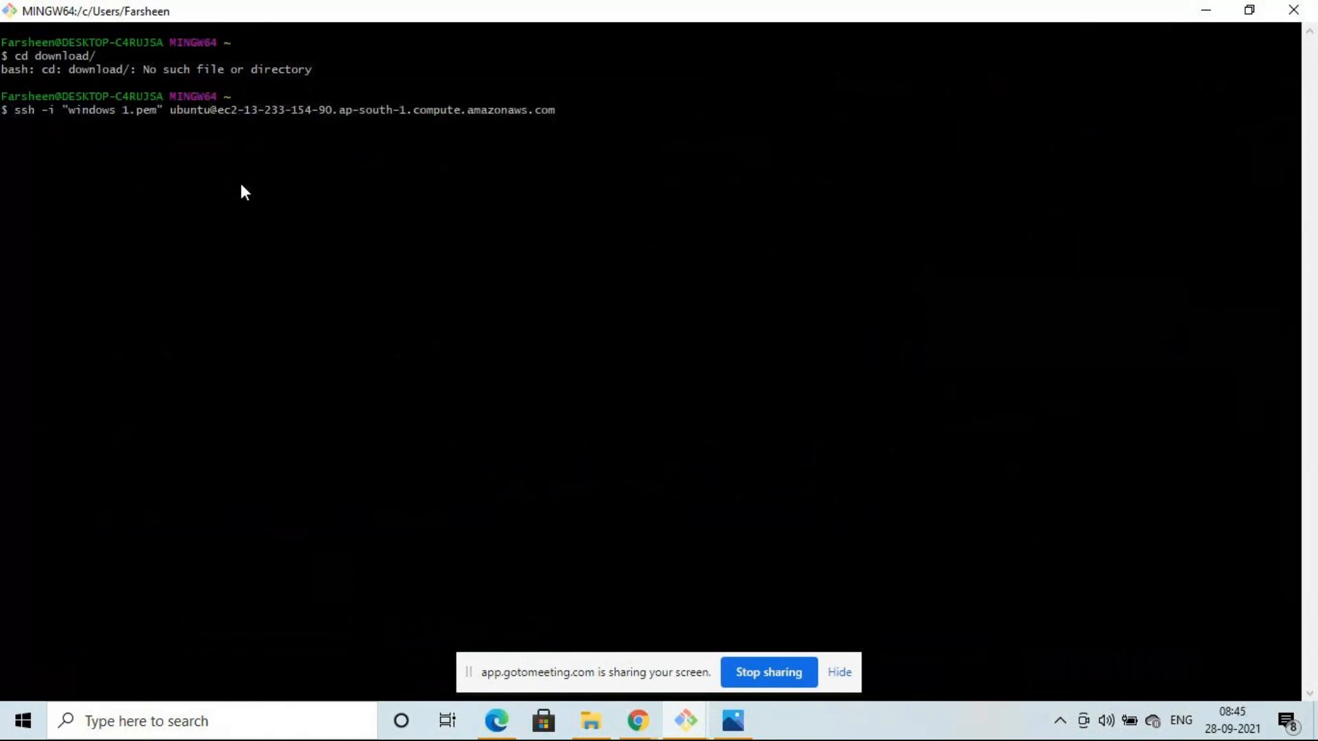
key("Return")
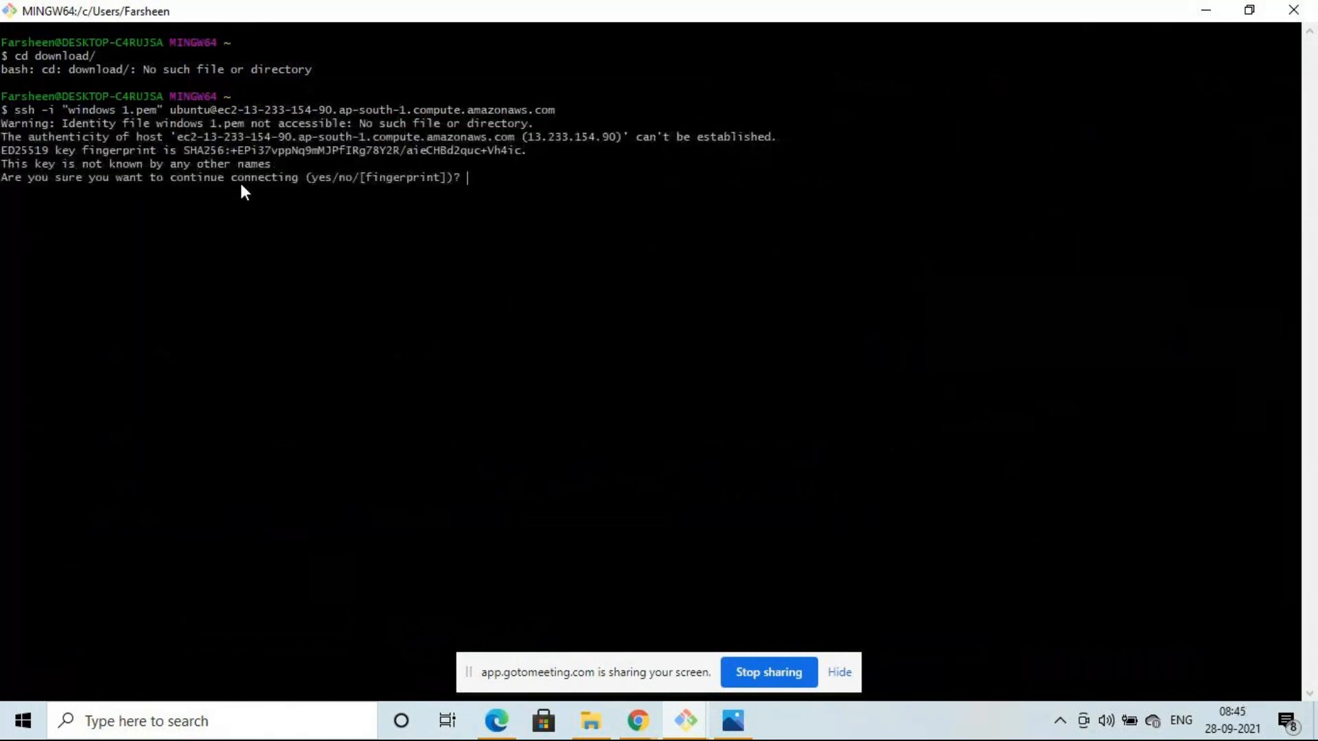
type("yes")
key("Return")
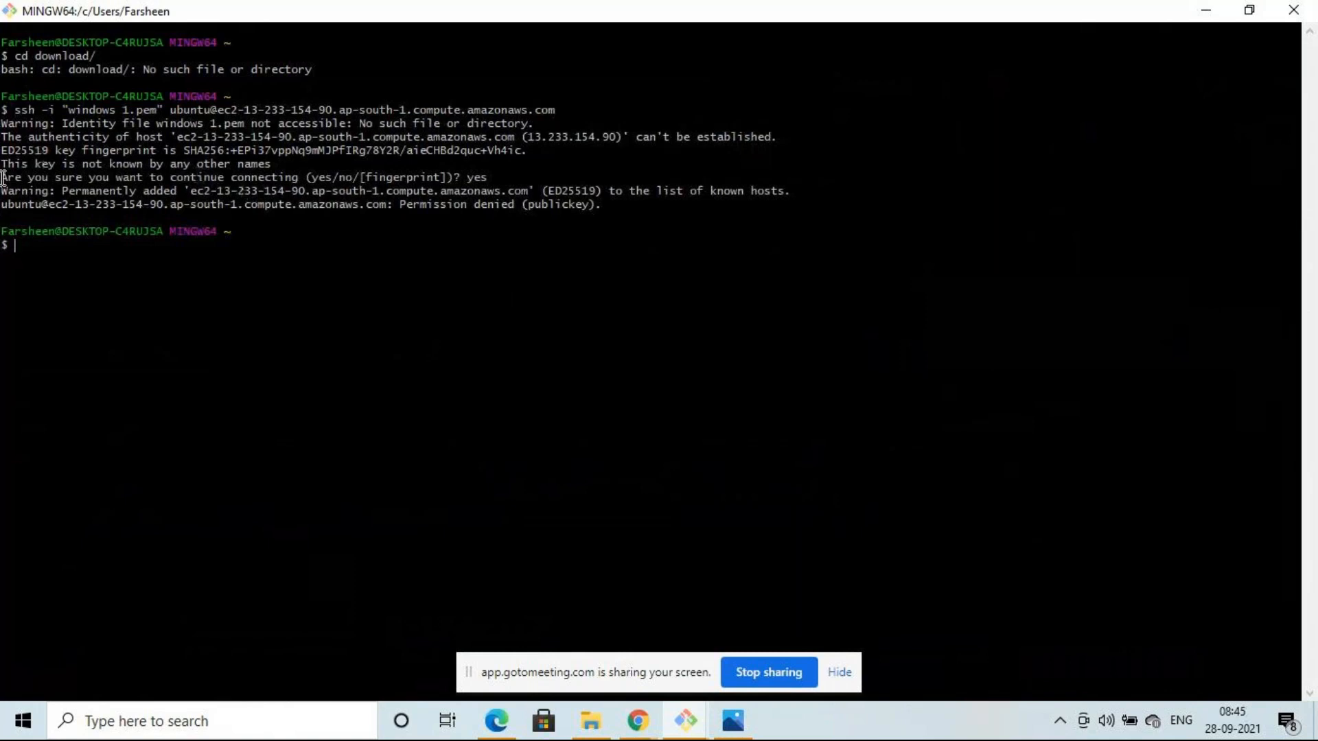
left_click(685, 721)
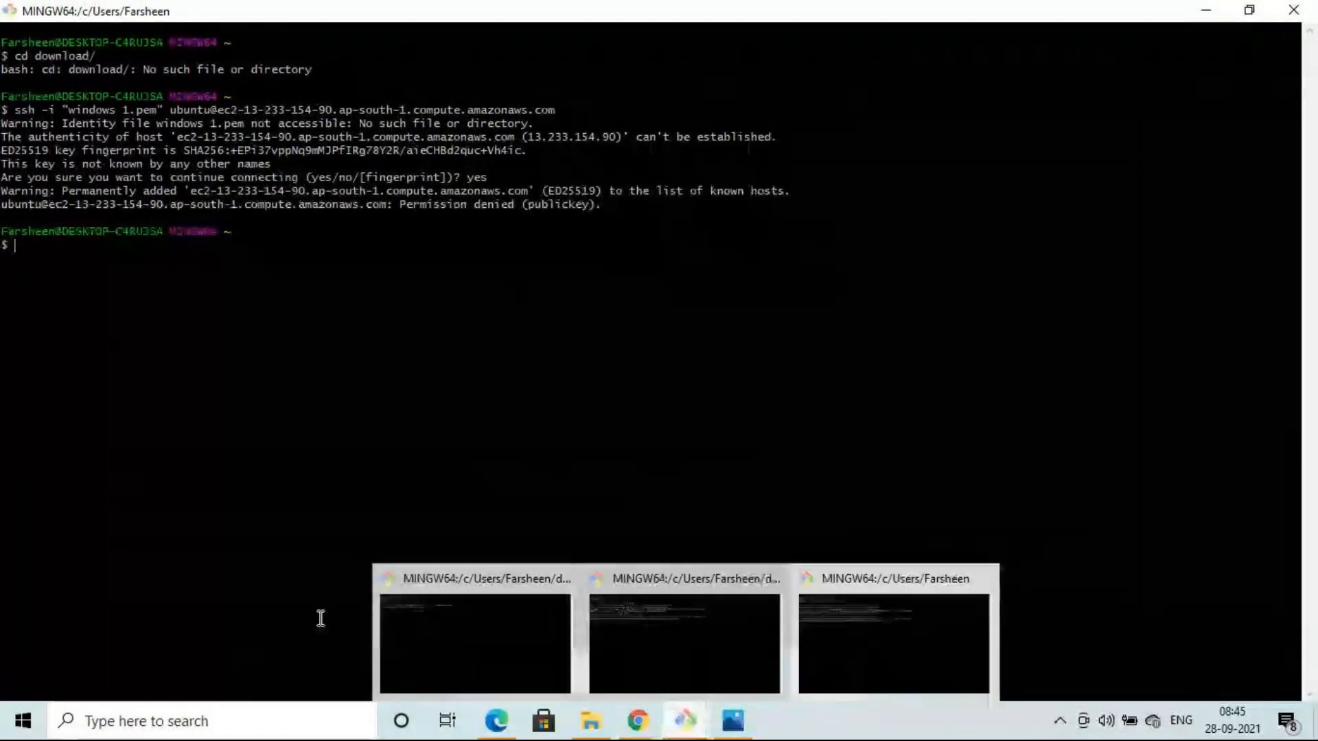
- Cycle through the MINGW64 windows back to the ~/downloads terminal with IDX's failed sh -i attempt
left_click(450, 635)
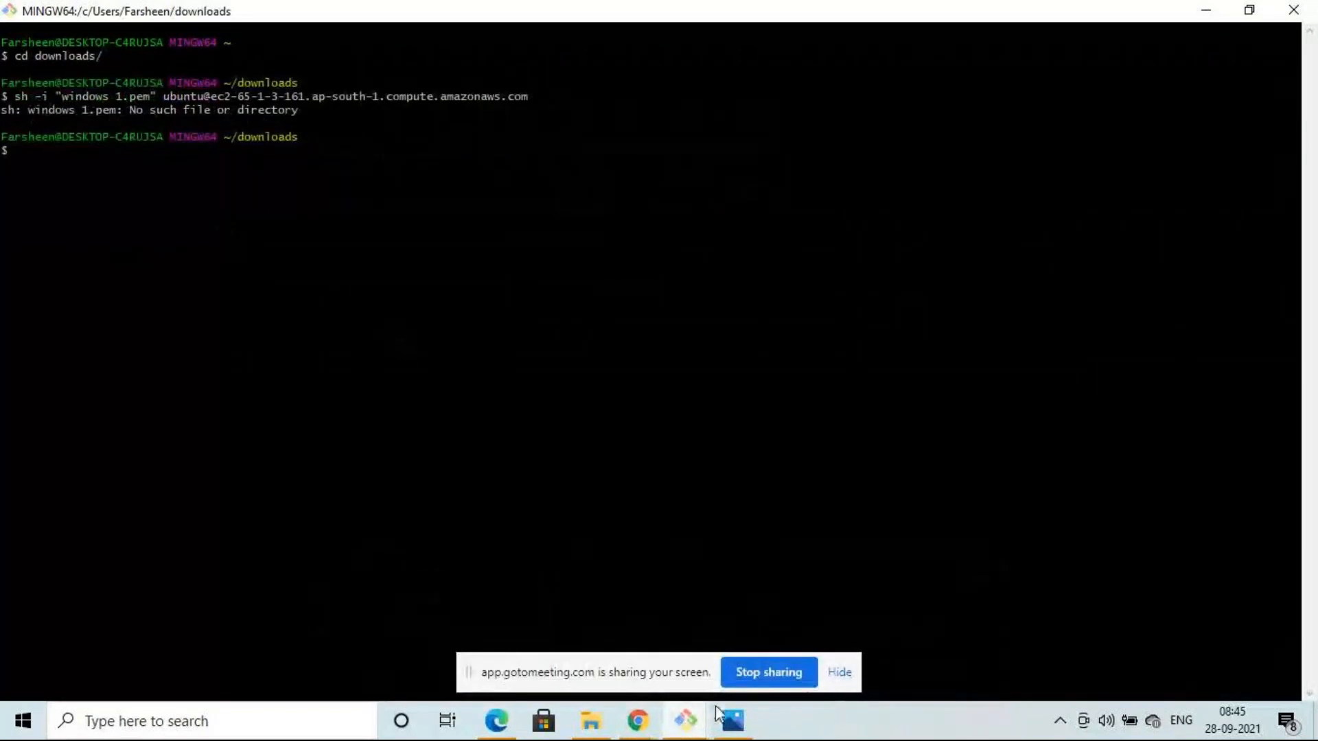
left_click(685, 721)
left_click(685, 633)
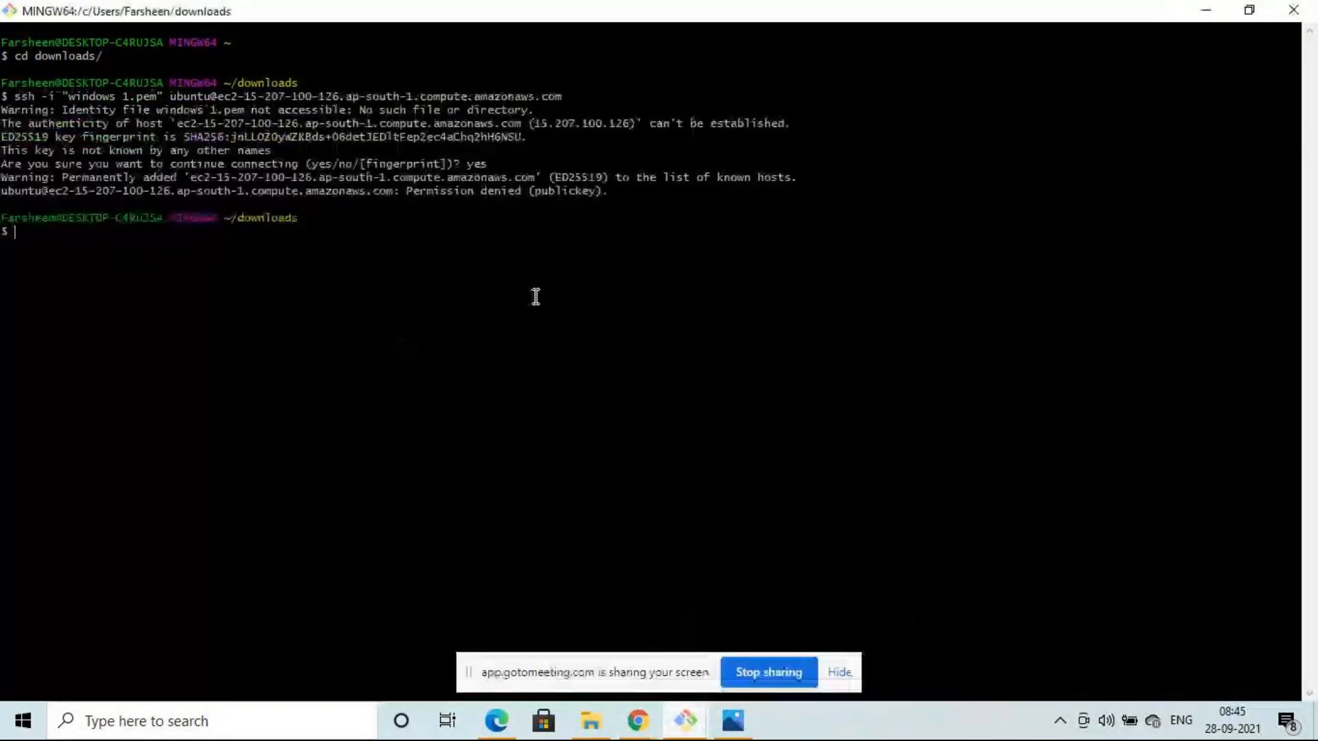
left_click(685, 721)
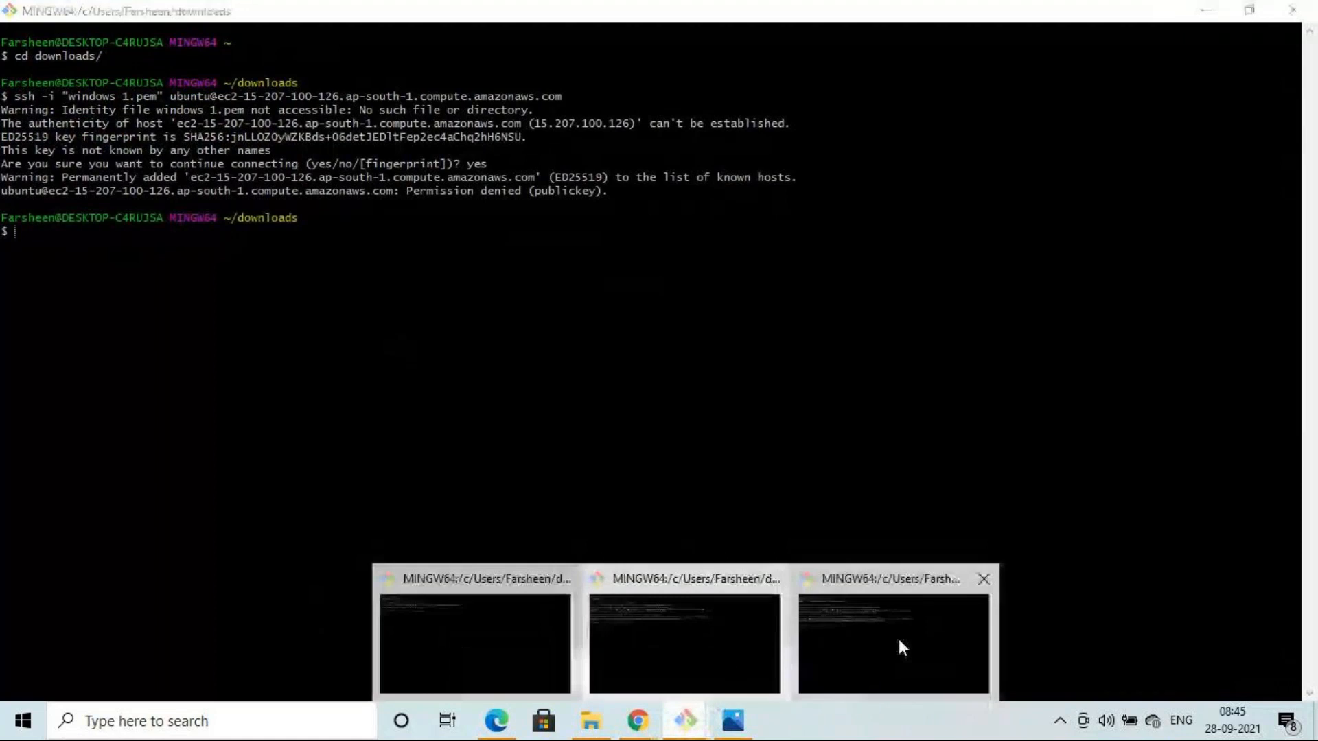
mouse_move(897, 636)
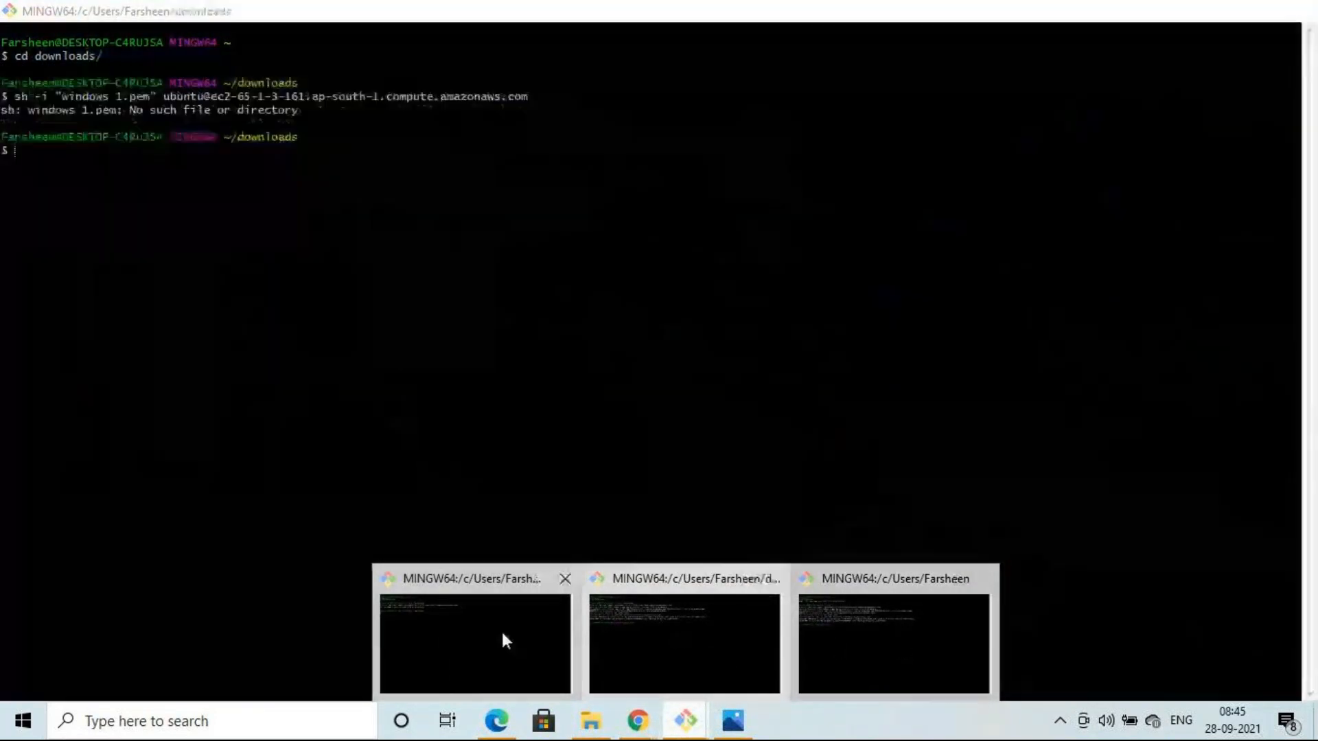
mouse_move(683, 648)
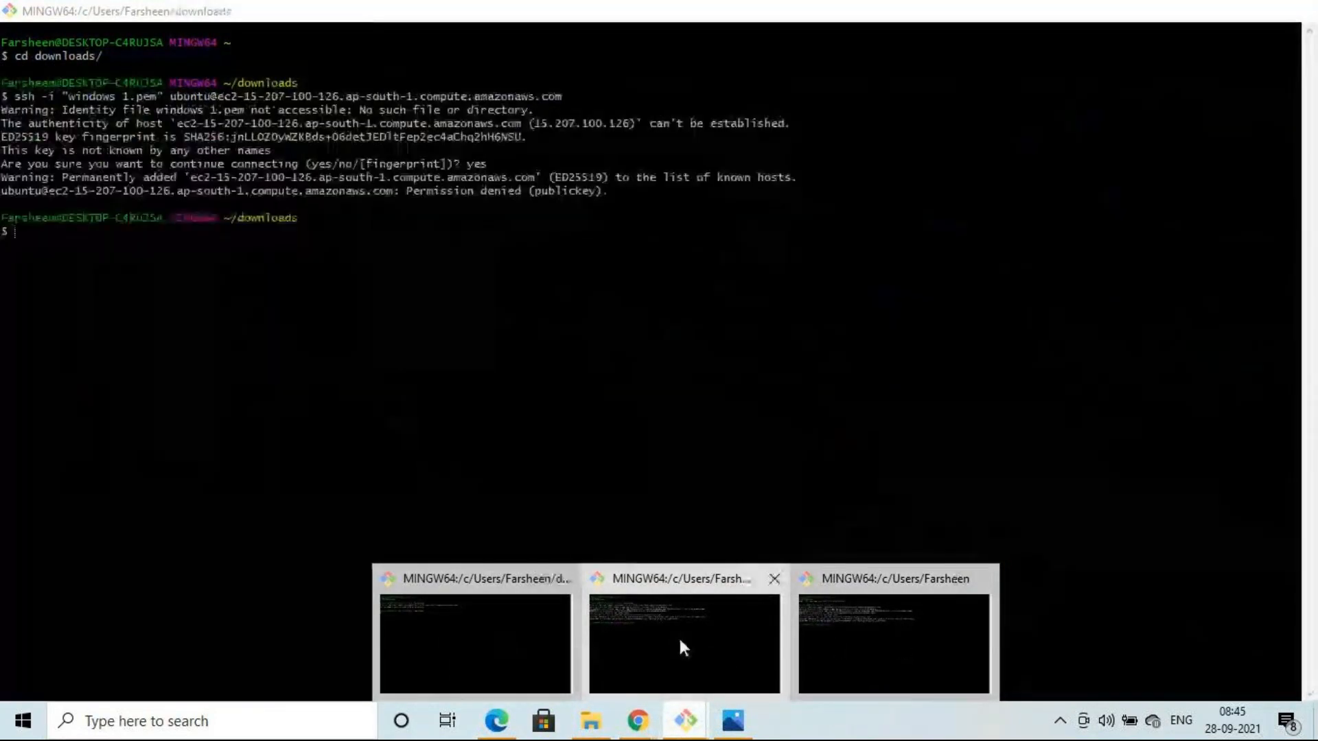
mouse_move(486, 642)
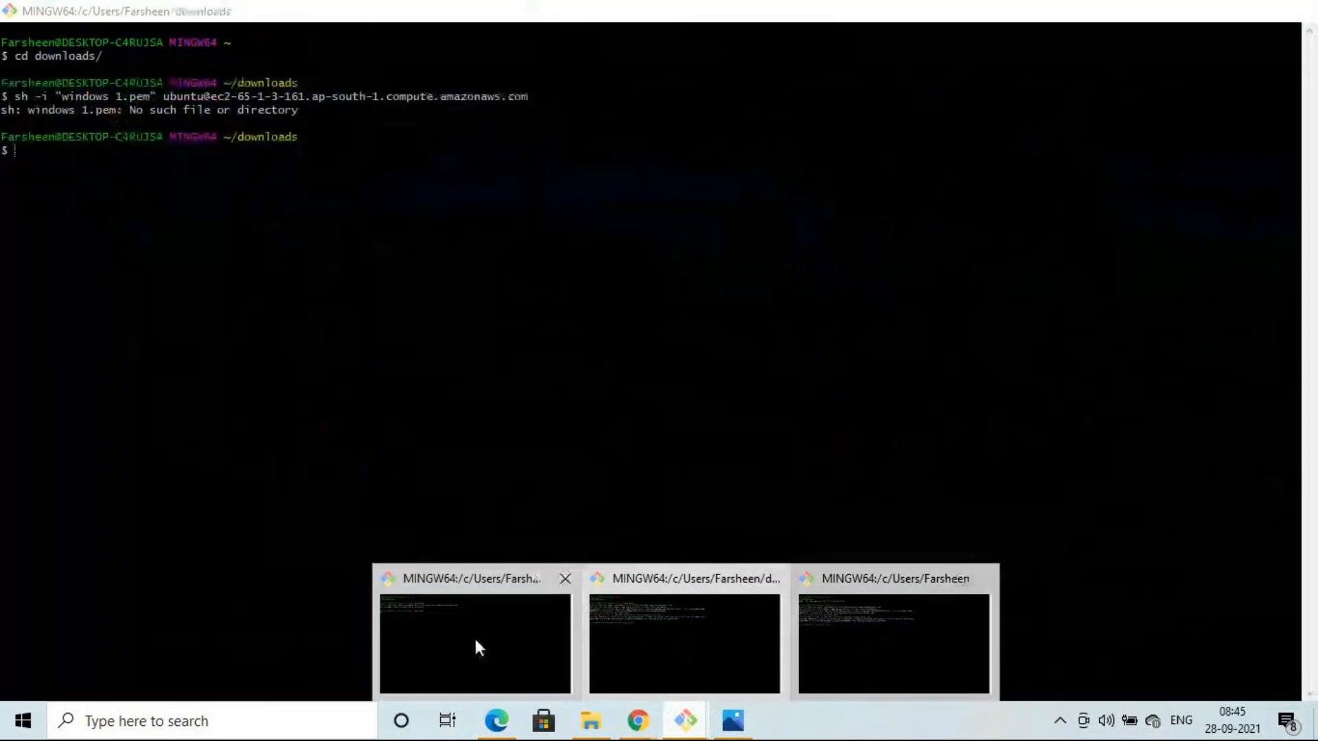
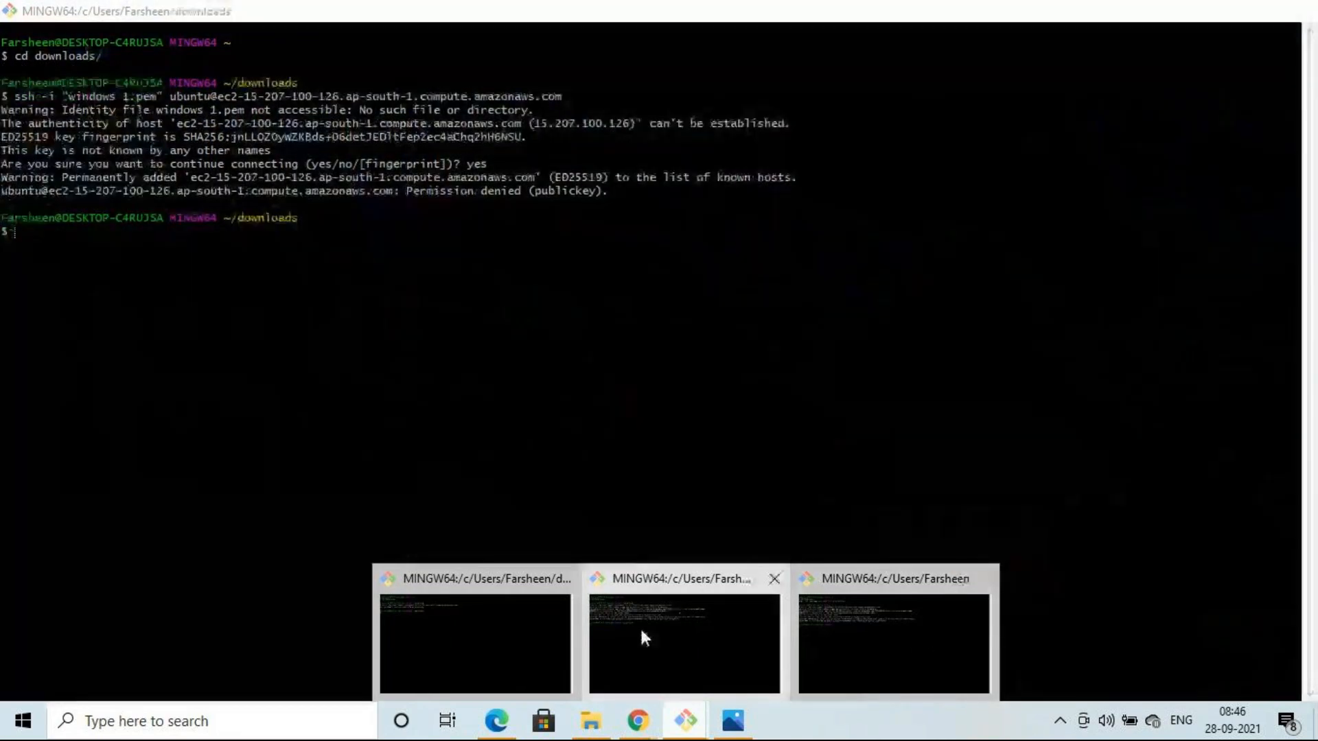
- Check the other Git Bash window's failed SSH login, then return to Chrome's connection instructions
left_click(644, 637)
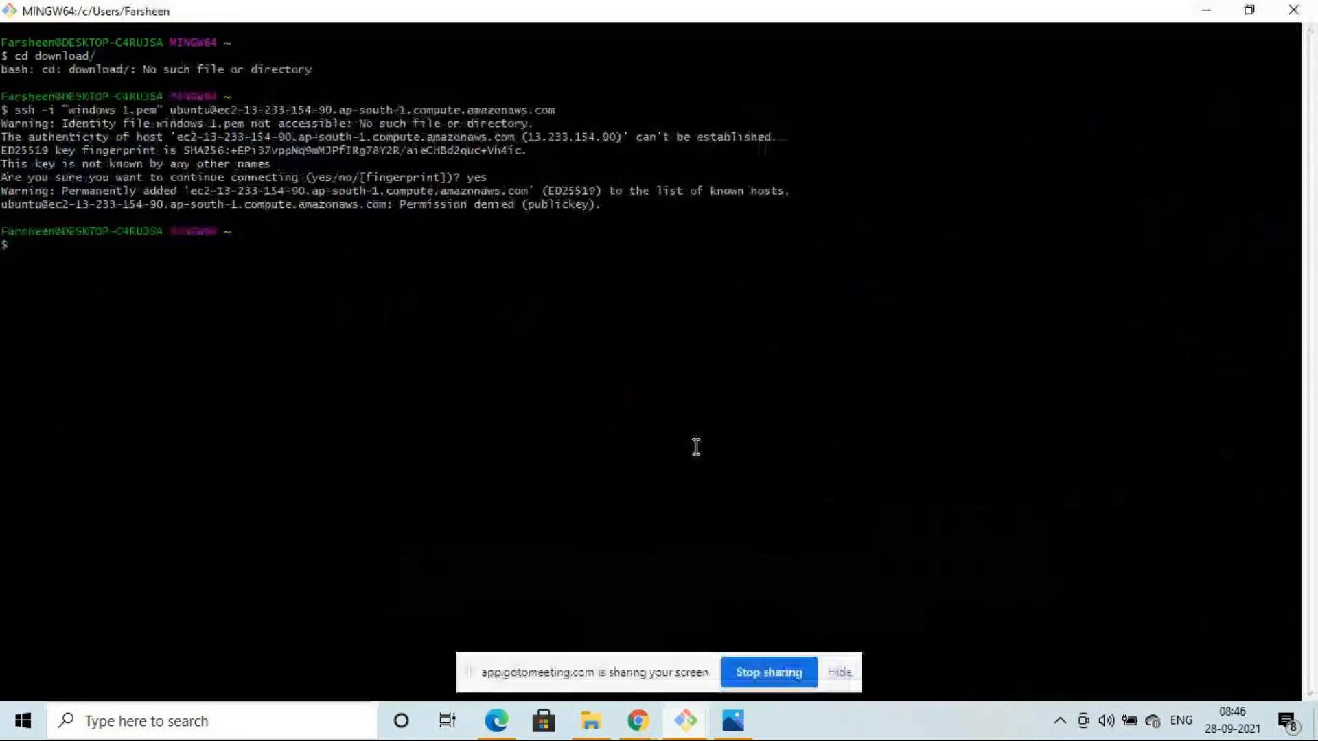
key("alt+Tab")
- Go from the Connect to instance page back to the Mumbai EC2 Dashboard
scroll(885, 289, "up", 1)
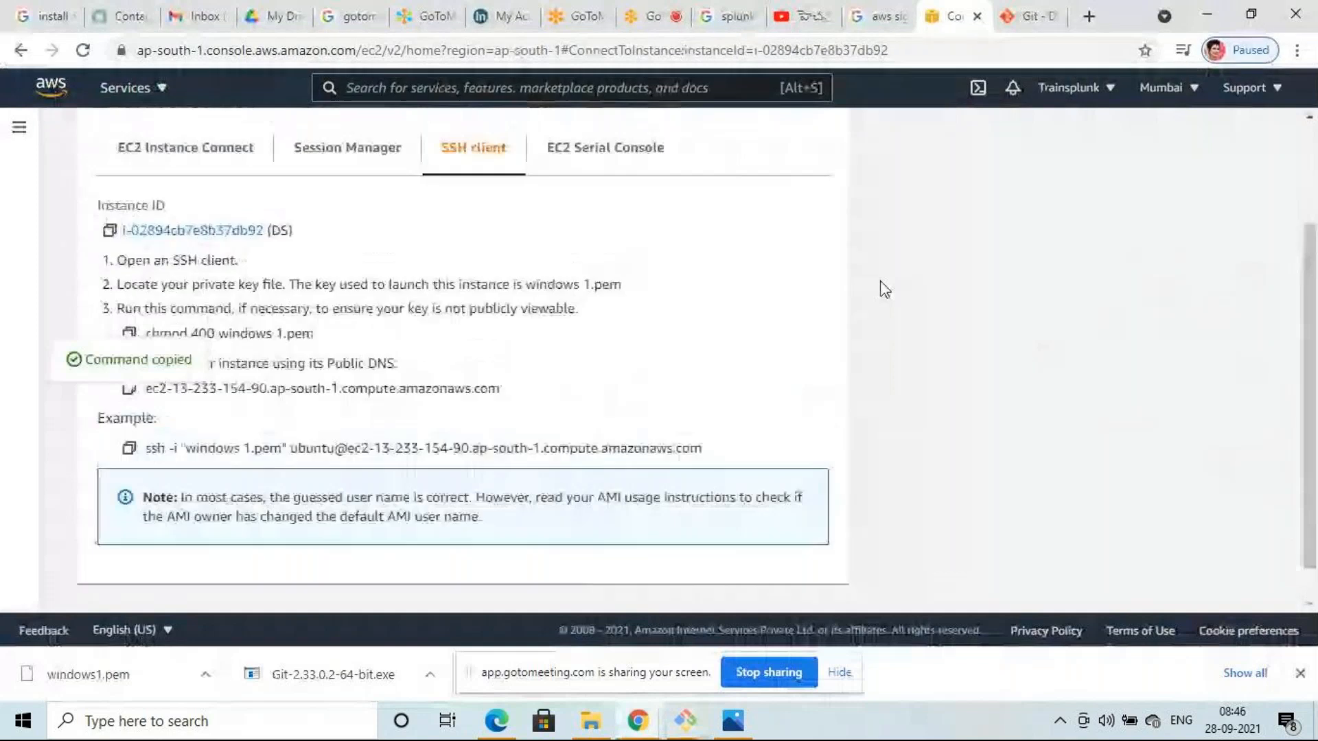
scroll(885, 289, "up", 3)
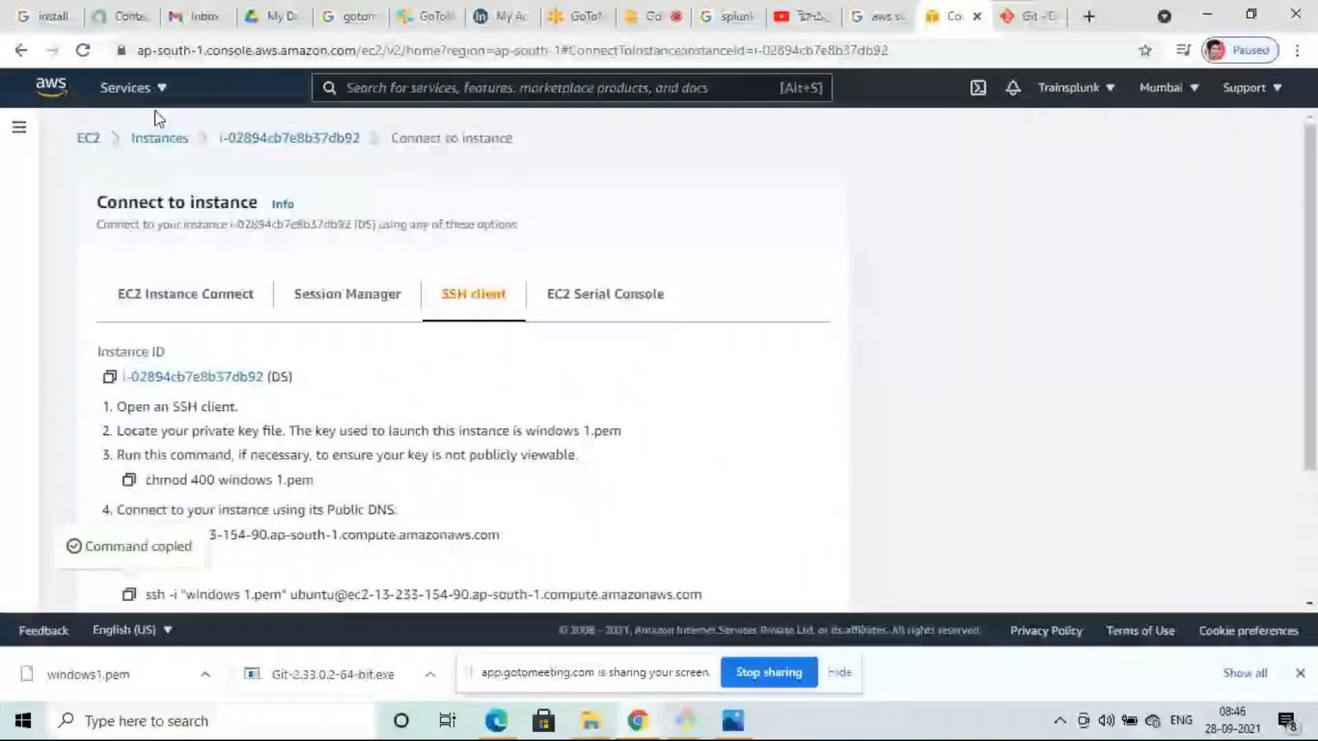
left_click(88, 137)
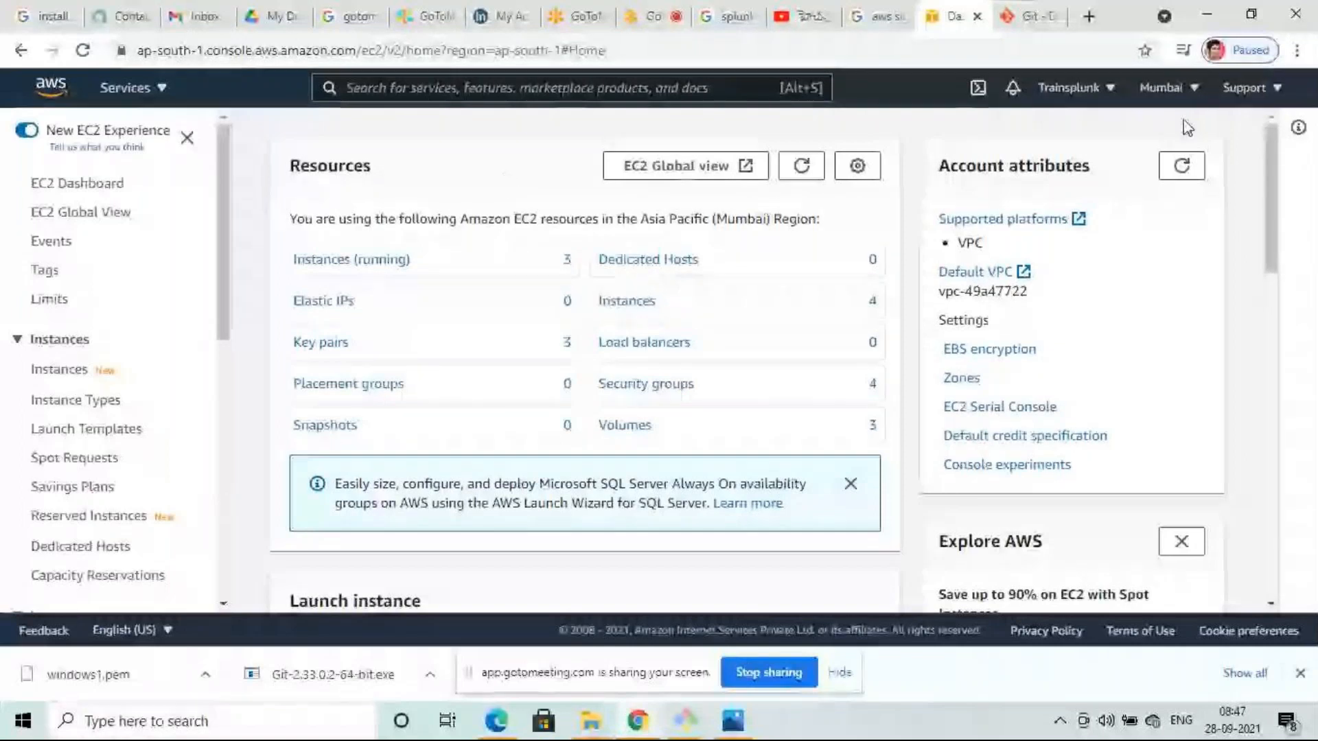
left_click(1194, 90)
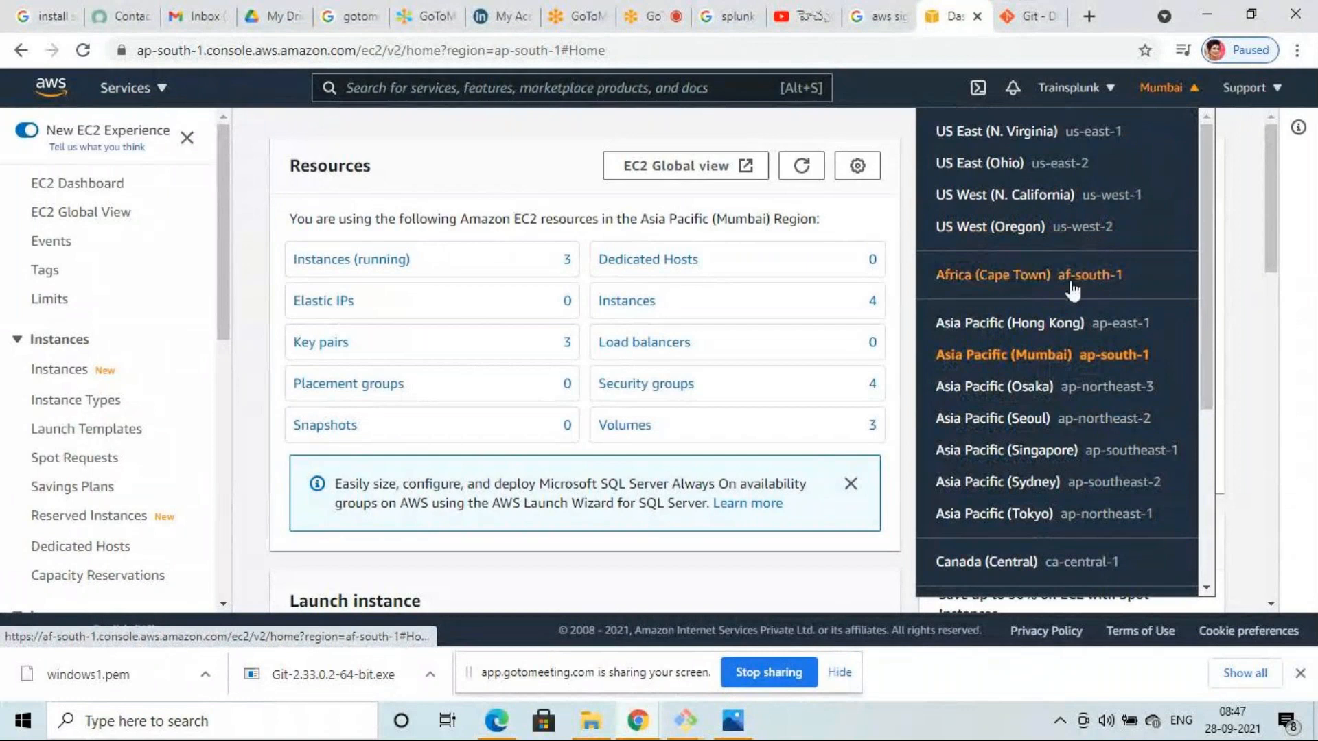
scroll(1074, 281, "down", 4)
scroll(1074, 289, "up", 4)
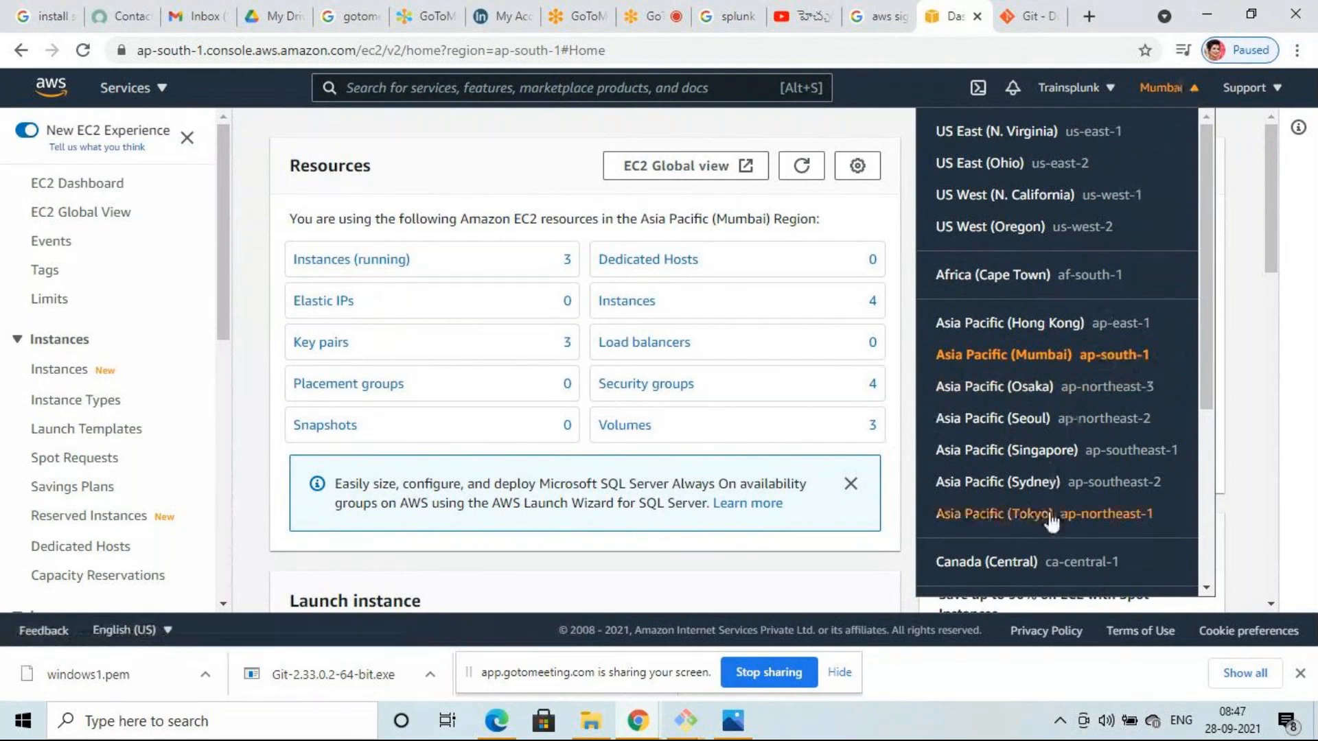
scroll(1048, 501, "down", 4)
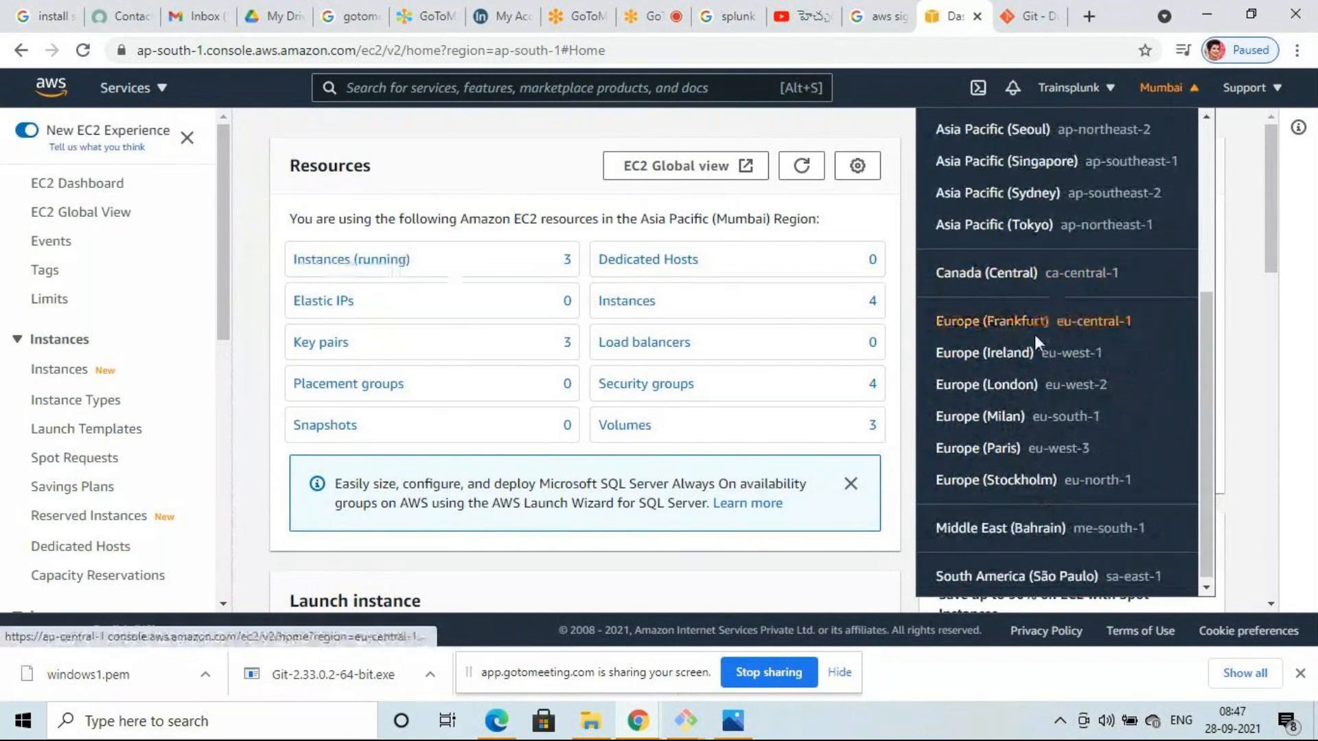
scroll(1036, 336, "down", 1)
scroll(1035, 336, "up", 4)
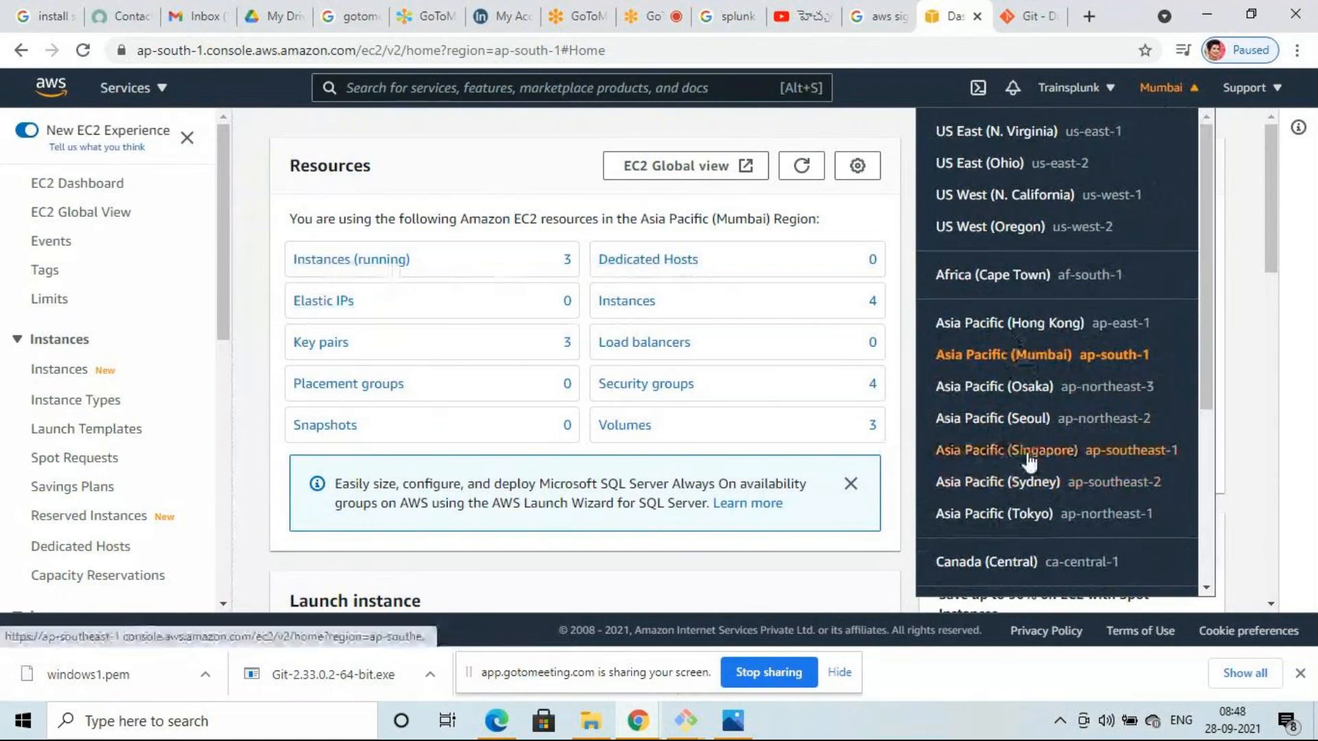
scroll(1030, 461, "down", 4)
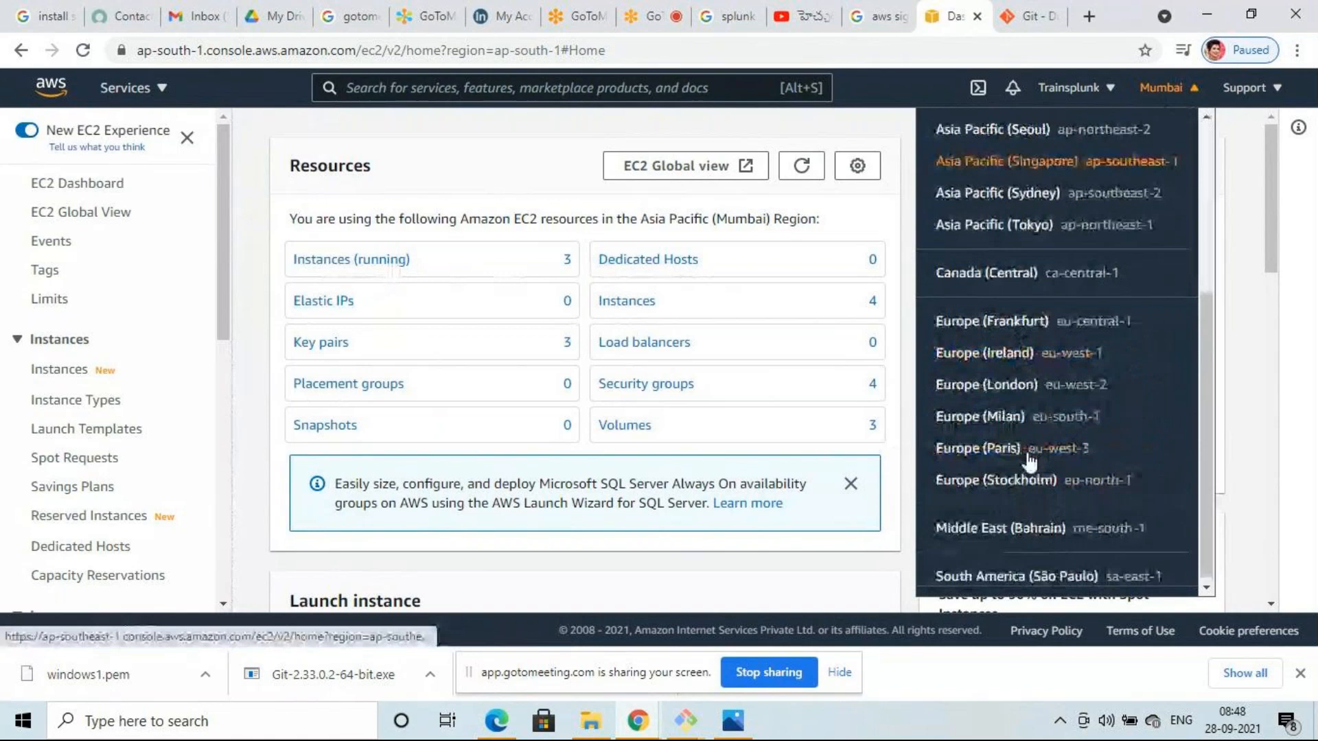
scroll(1030, 462, "up", 4)
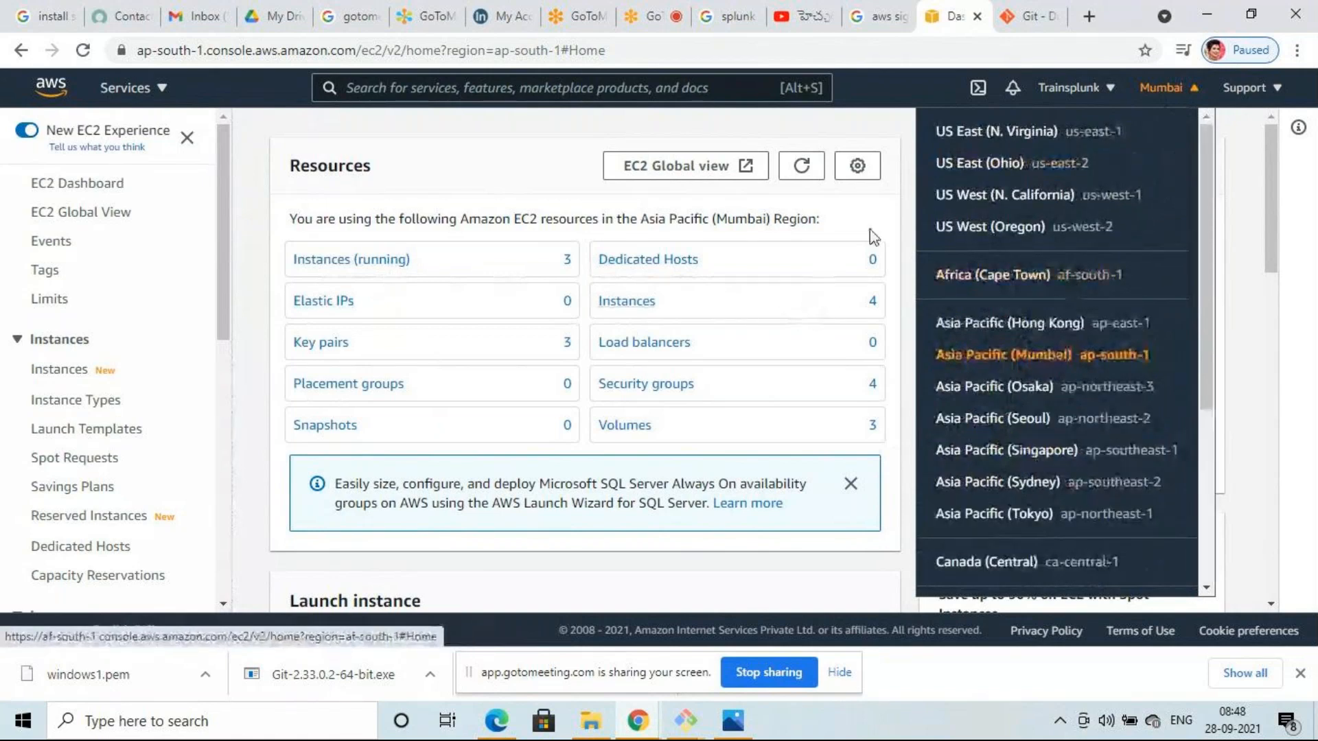
left_click(501, 150)
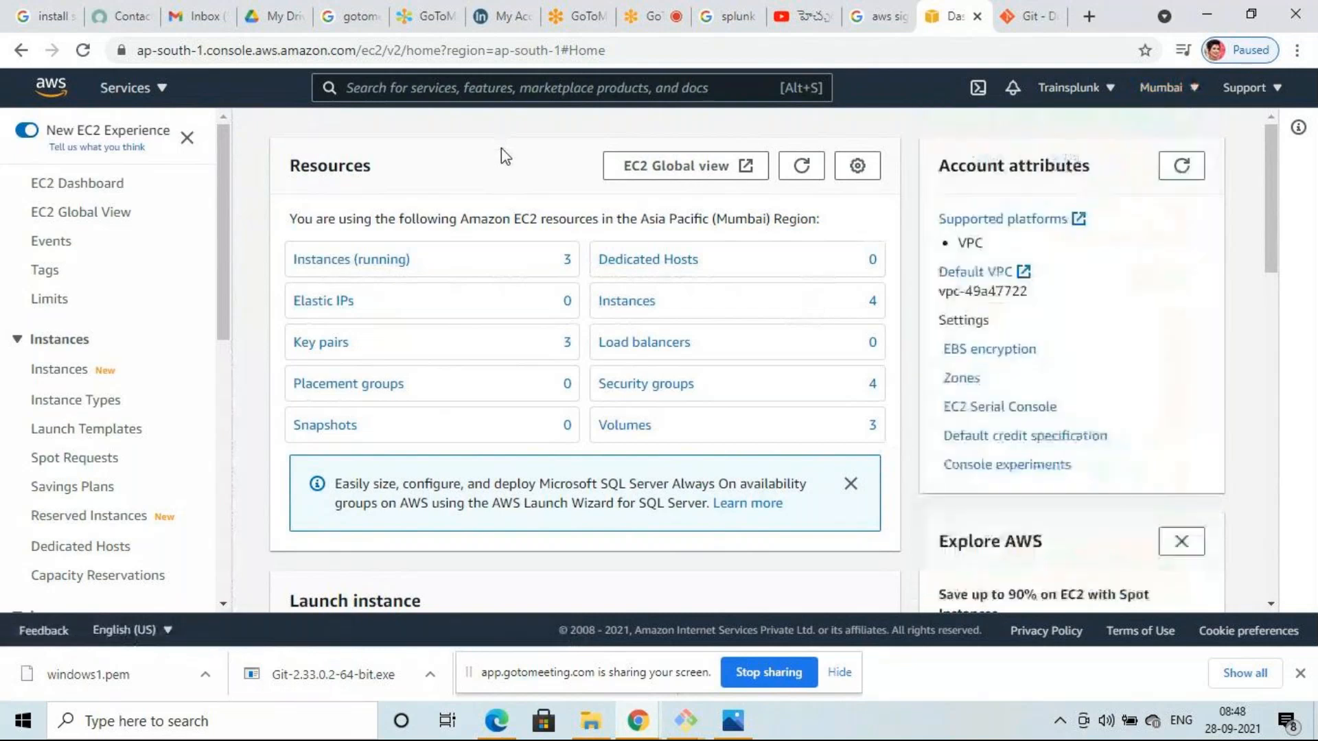
- List the three running instances, select IDX, and bring up its Instance state options
left_click(340, 260)
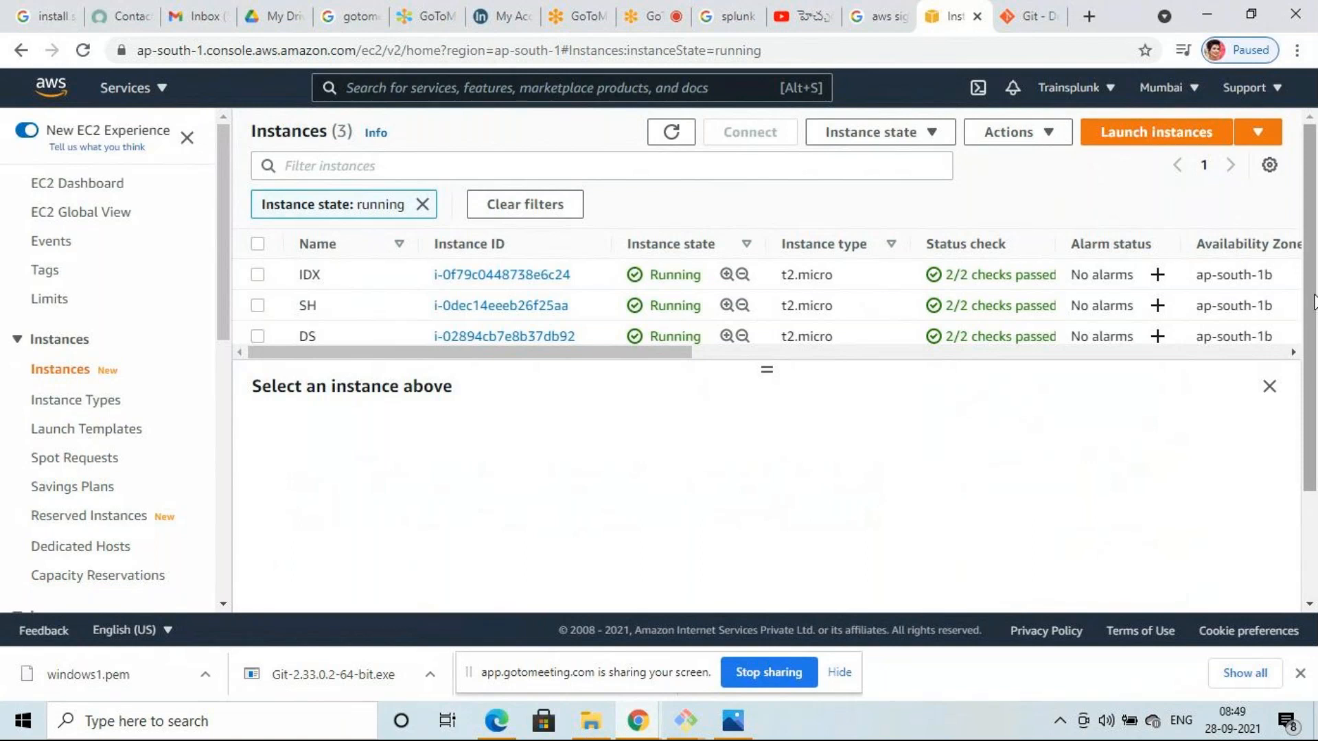
left_click(258, 276)
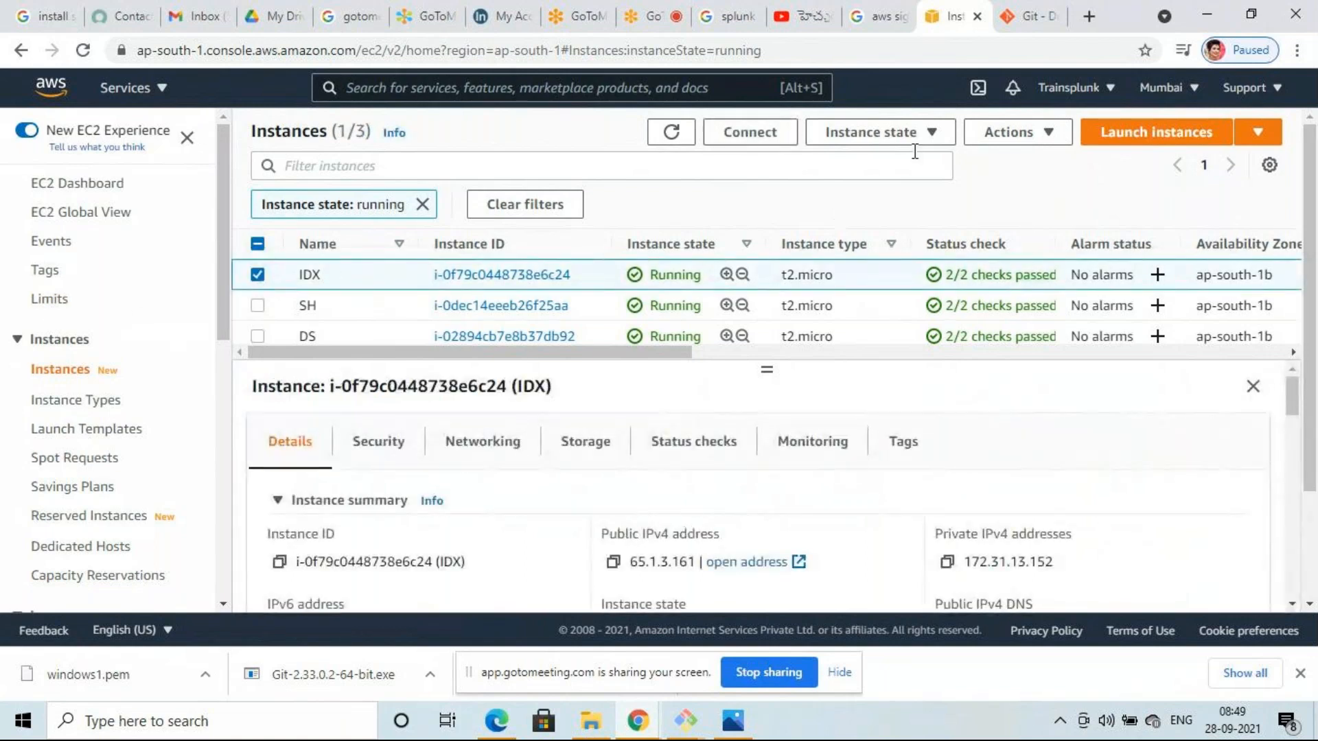
left_click(930, 133)
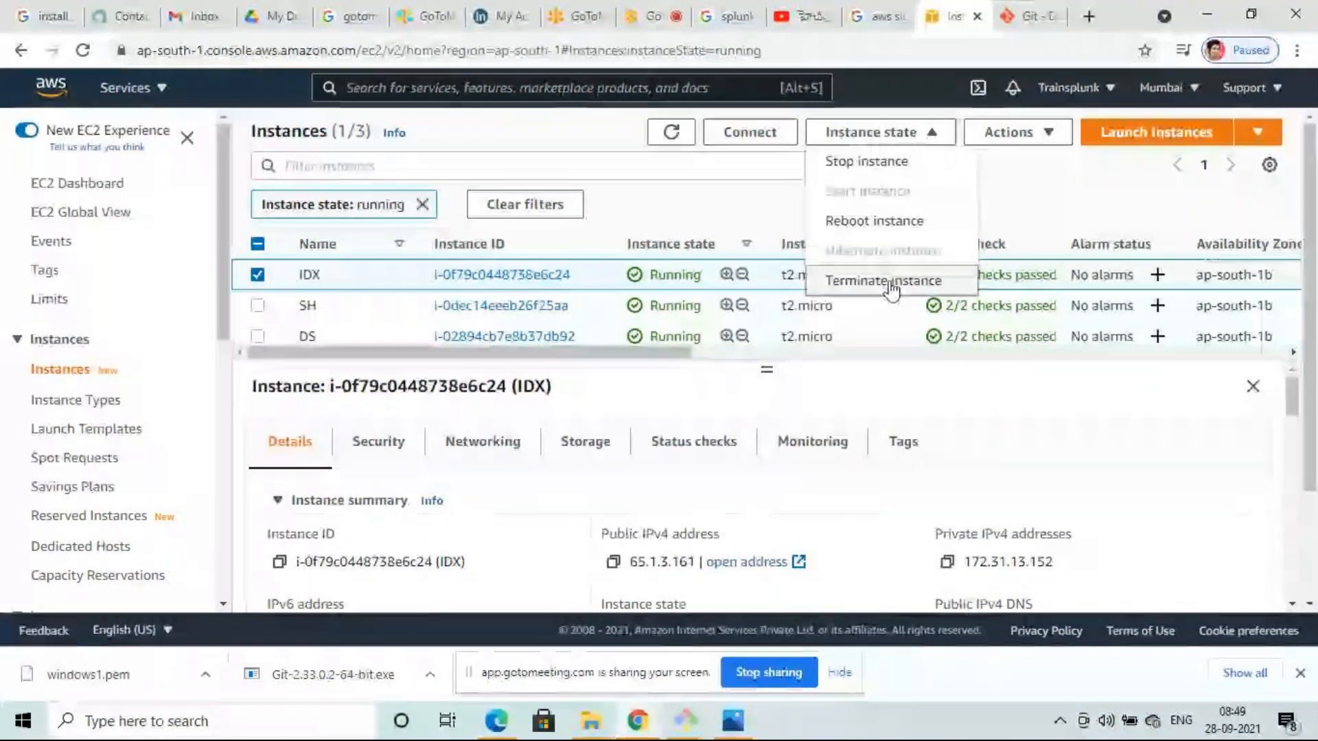
- Stop the IDX instance and confirm, so it shows as Stopping
left_click(892, 165)
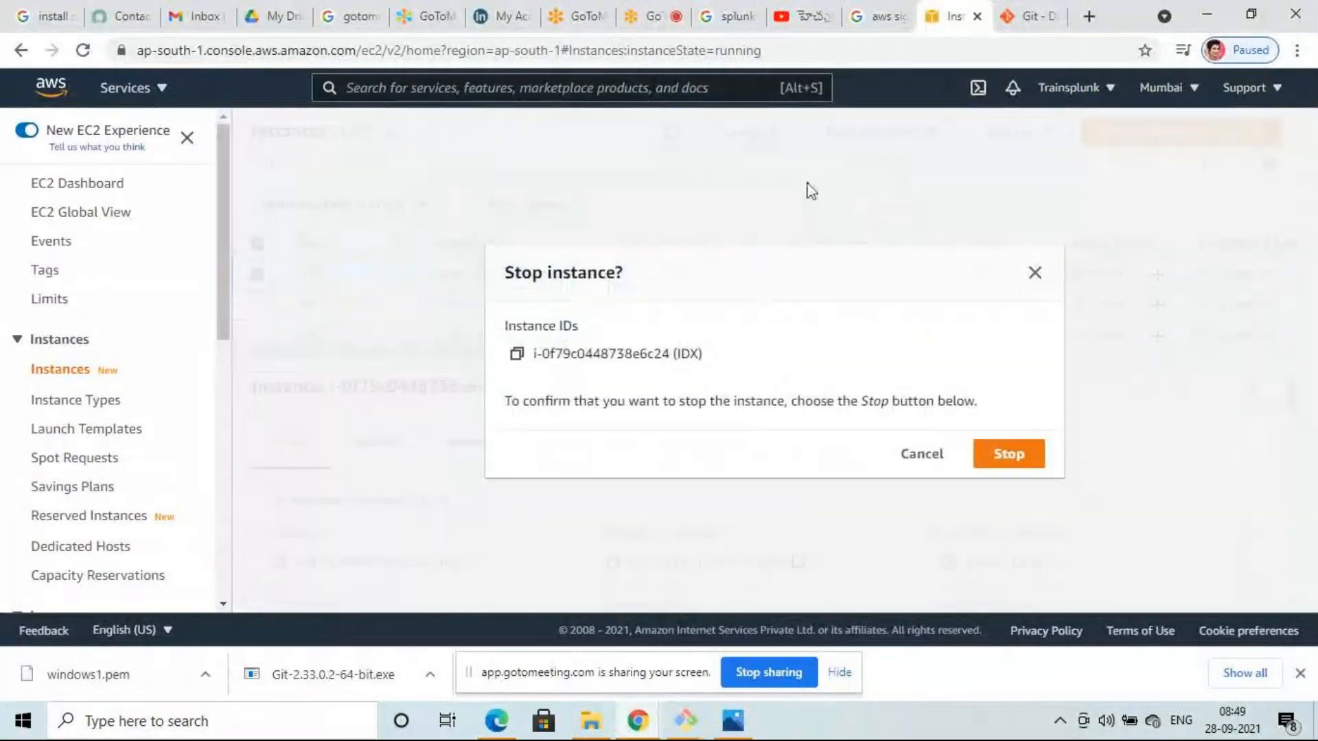
left_click(1006, 454)
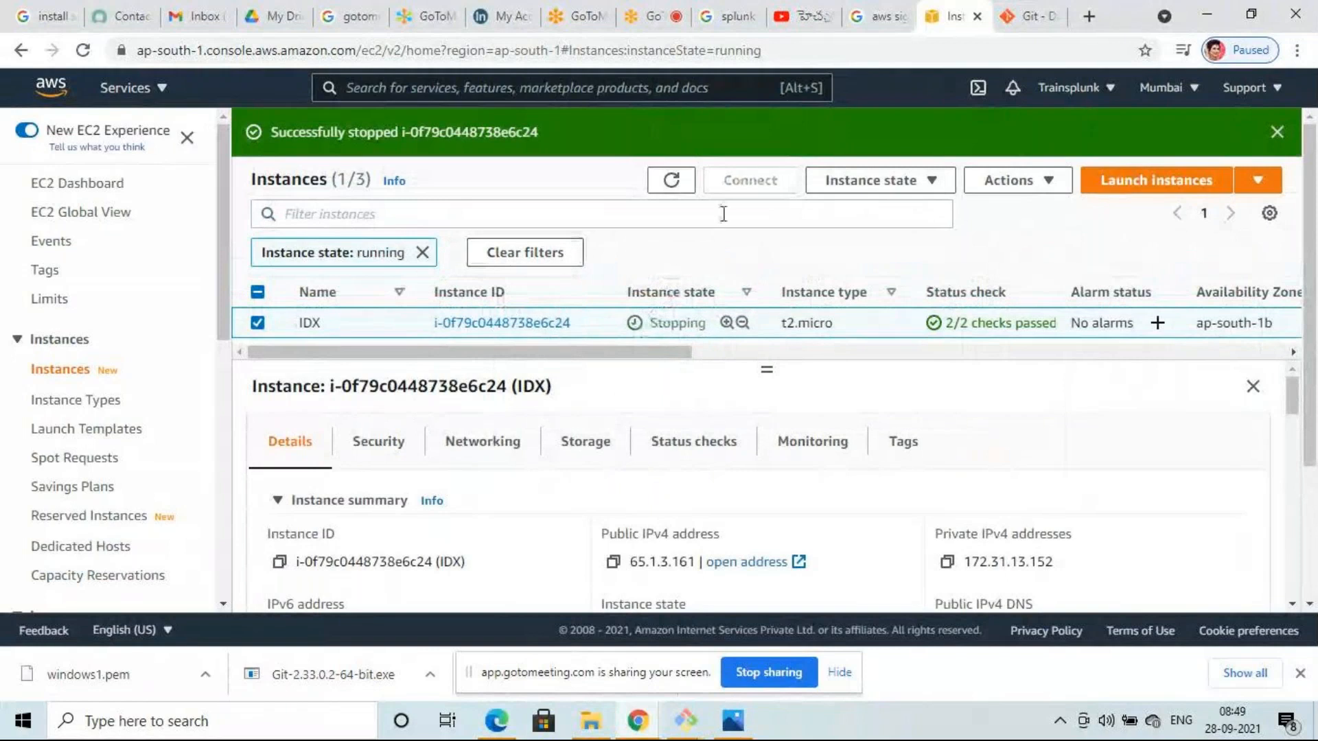
left_click(88, 185)
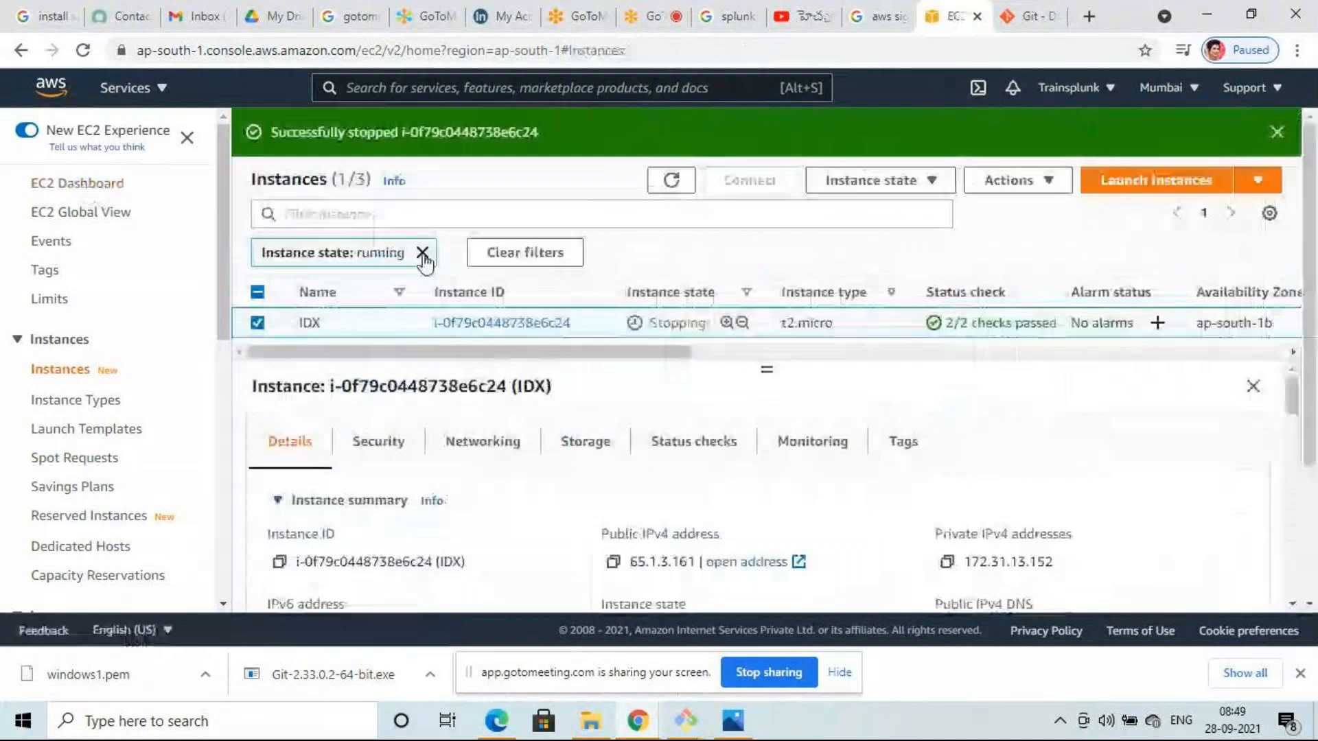
- Remove the running filter to list all four instances, then select IDX and view its state options
left_click(423, 254)
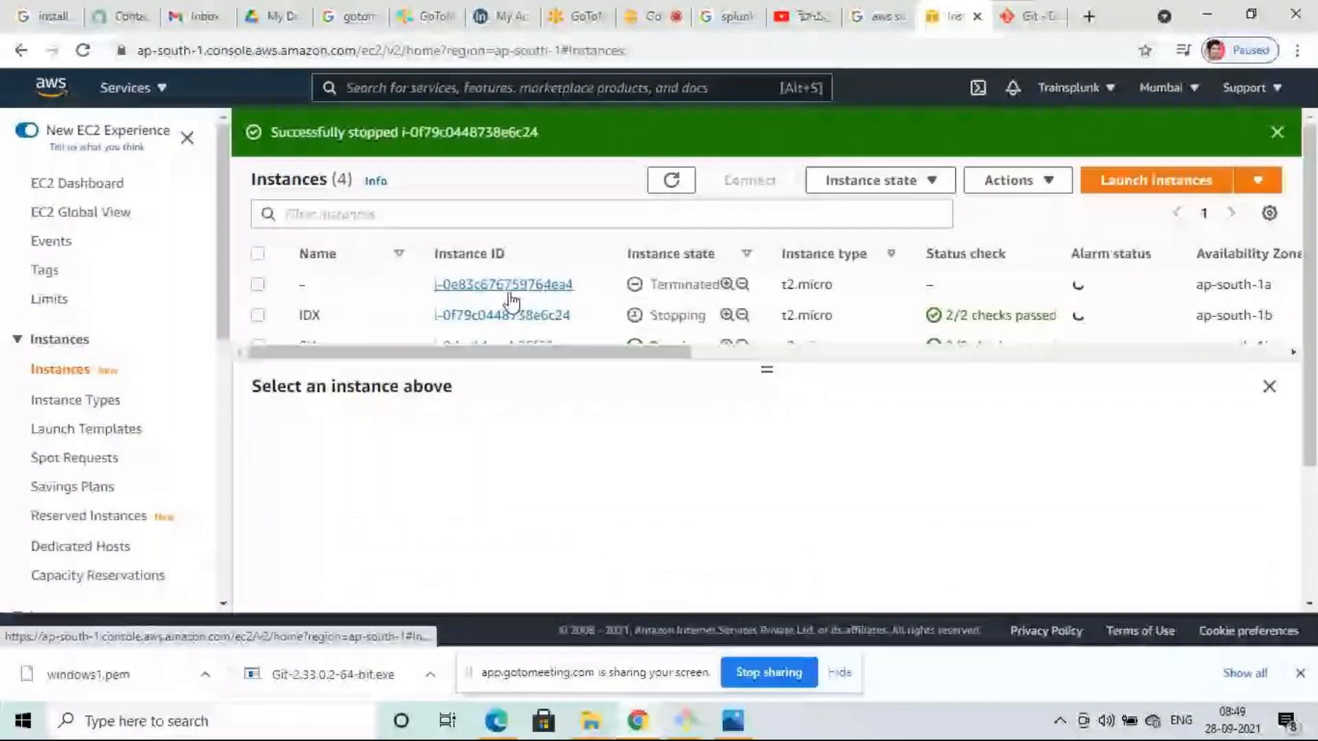
scroll(591, 288, "down", 2)
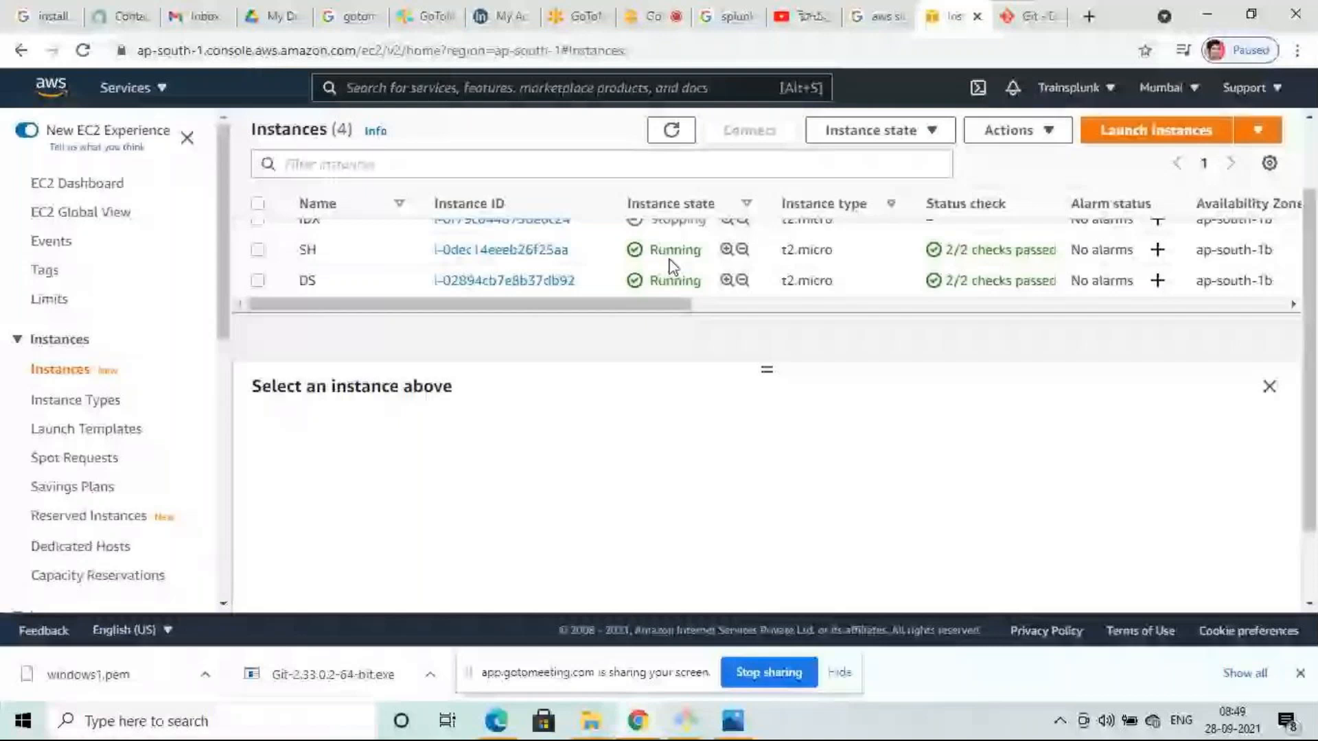
scroll(673, 267, "up", 2)
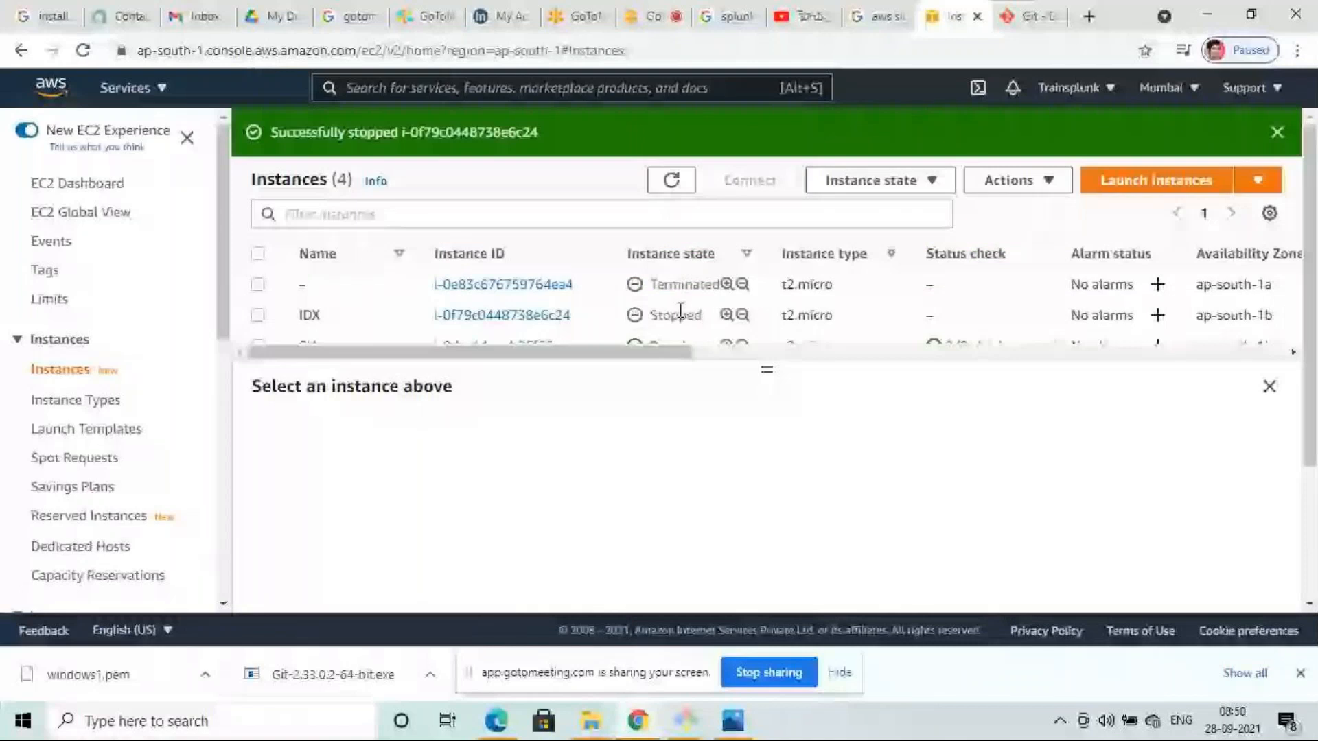
scroll(687, 302, "down", 2)
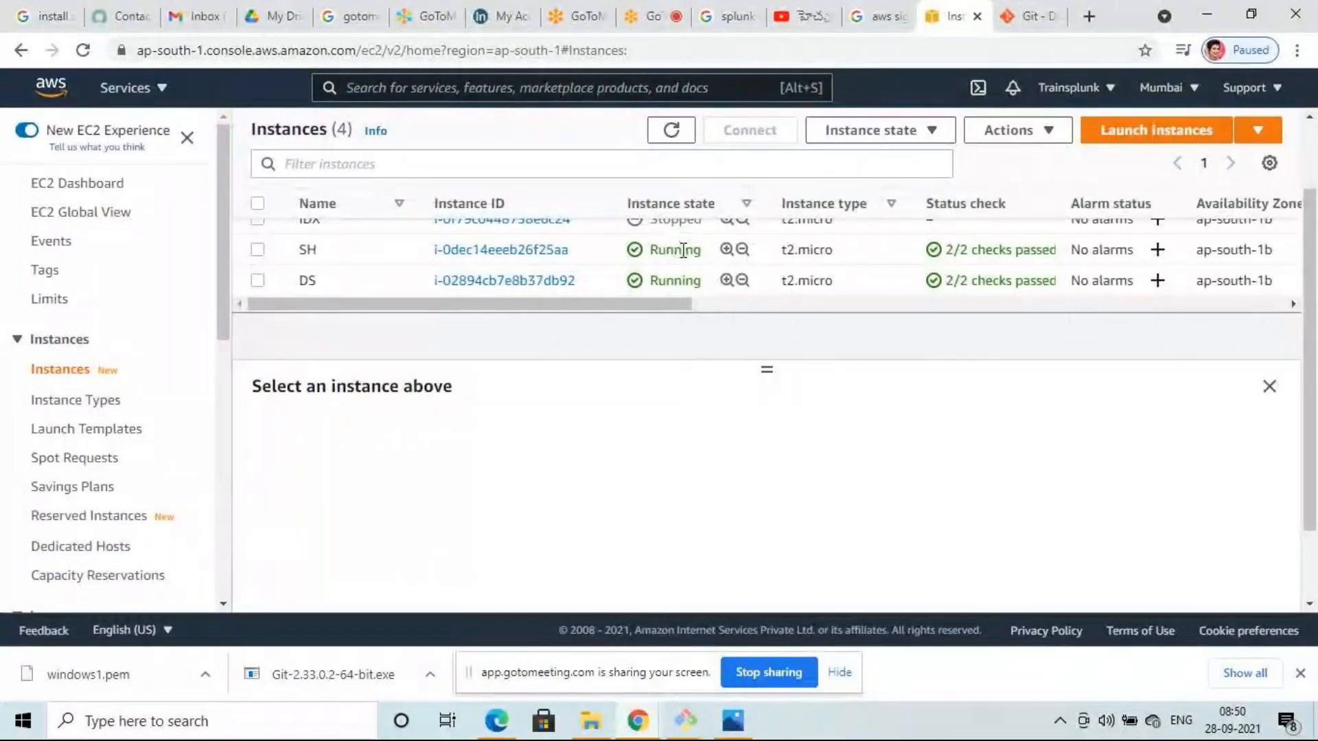
scroll(718, 281, "up", 2)
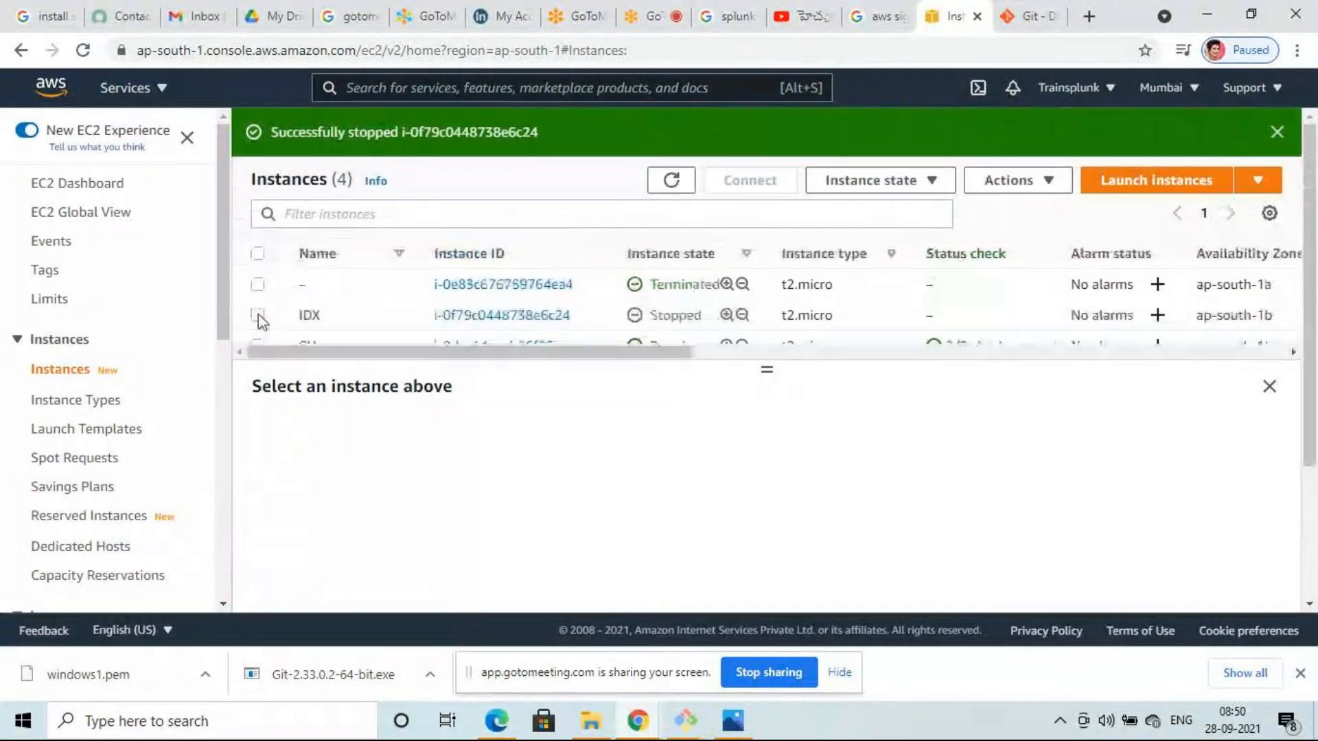
left_click(259, 316)
left_click(934, 181)
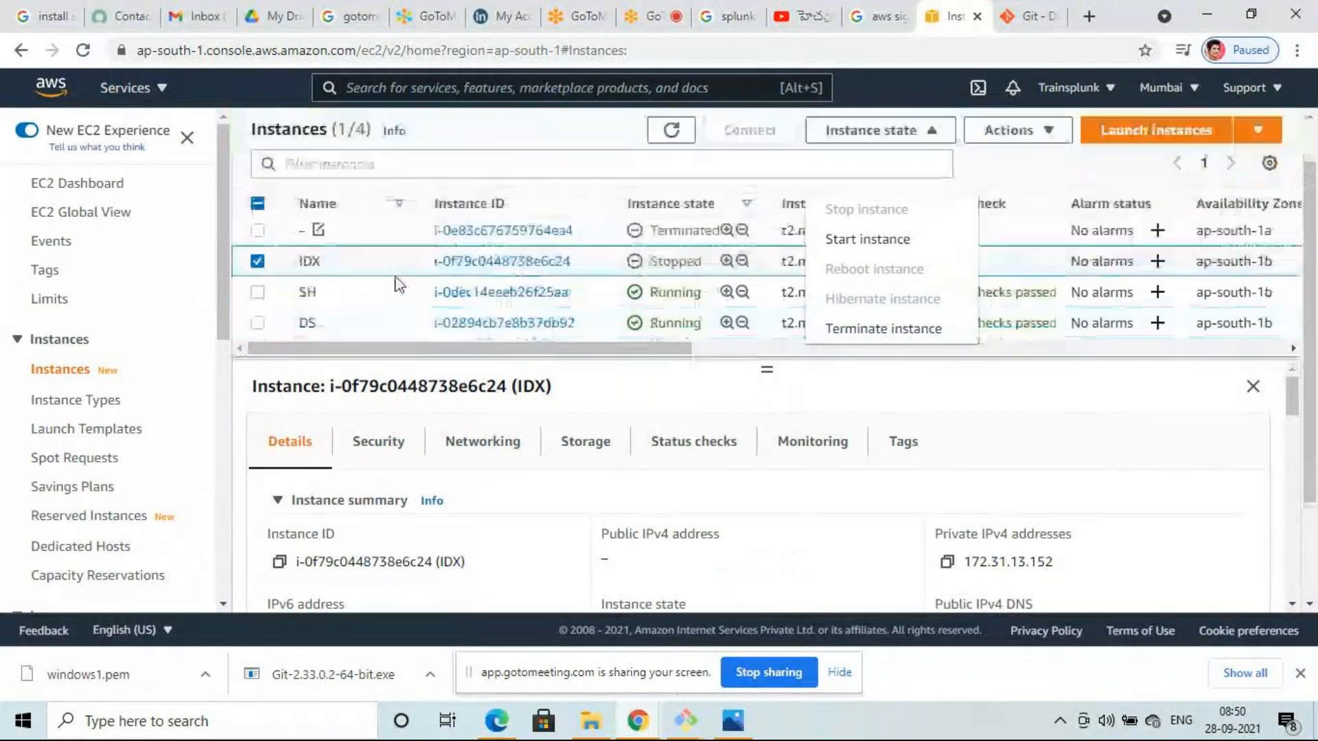
- Select only the SH instance, terminate it, and refresh the instance list
left_click(260, 251)
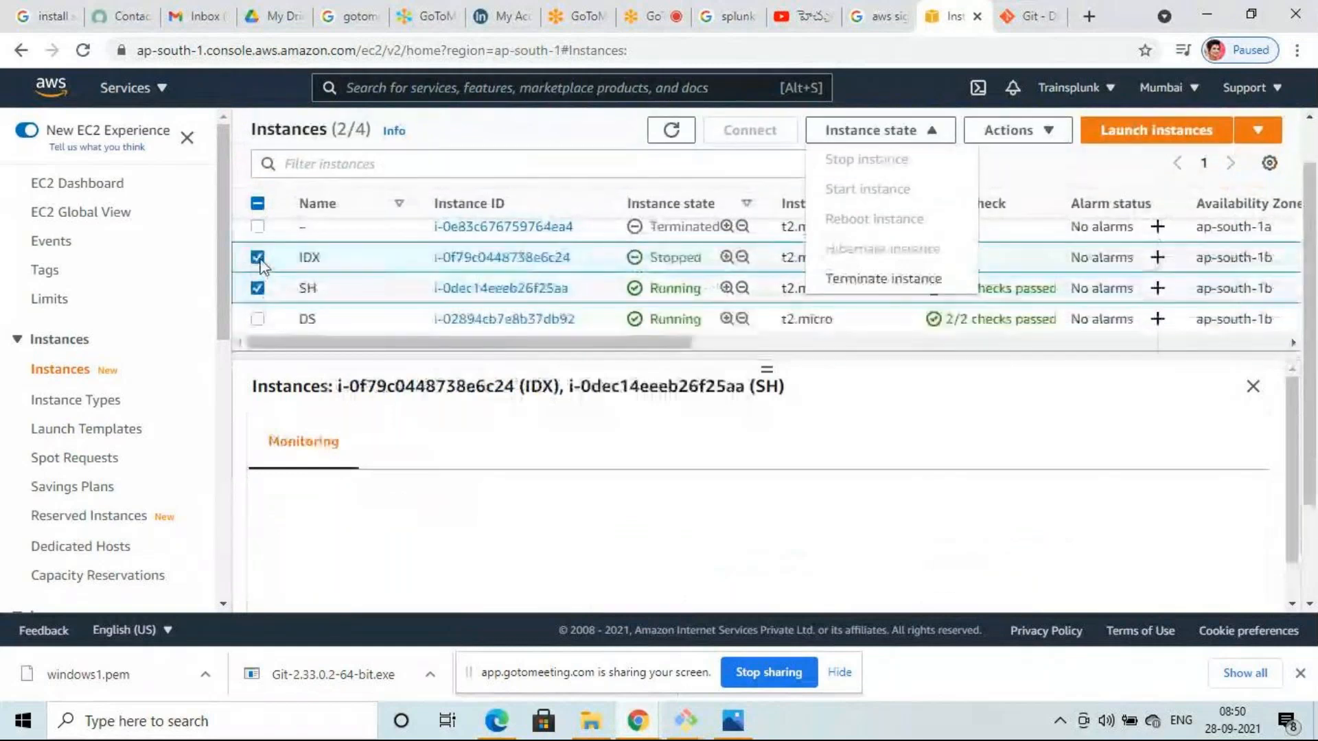
left_click(261, 264)
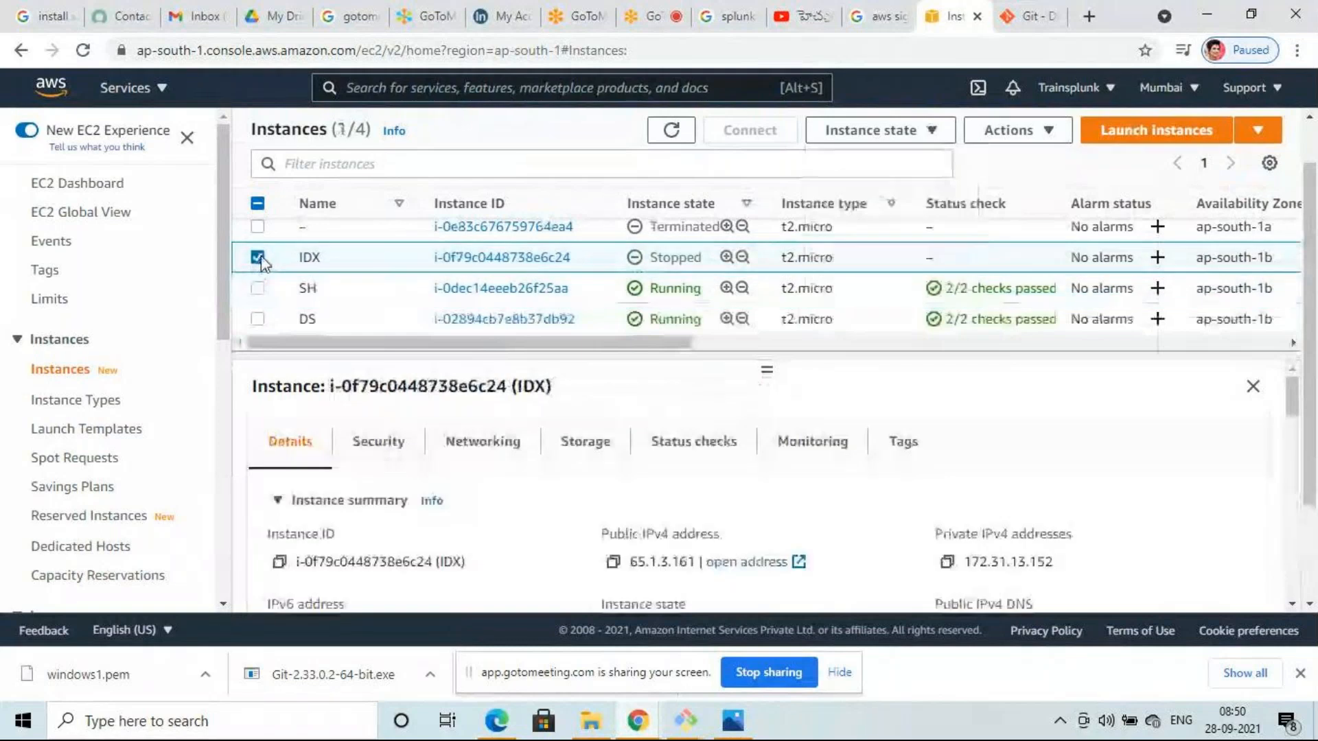
left_click(260, 259)
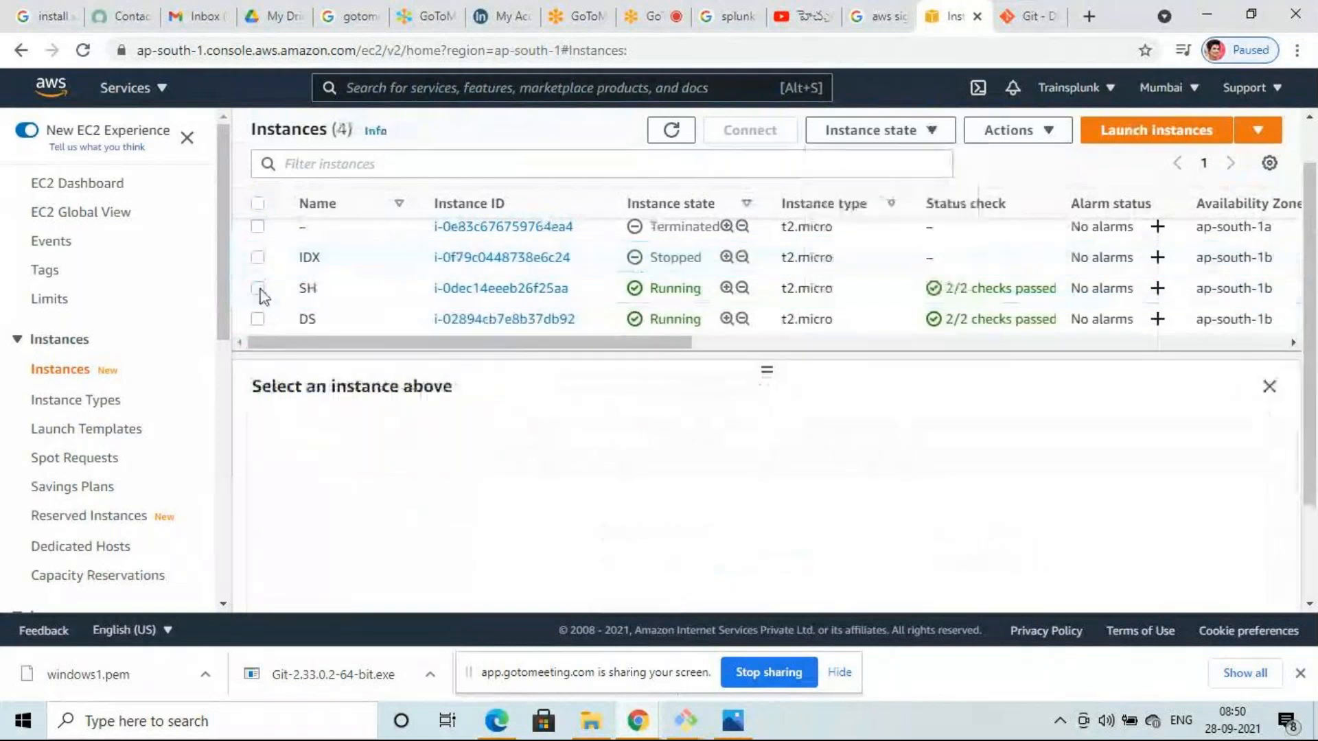
left_click(259, 289)
left_click(928, 132)
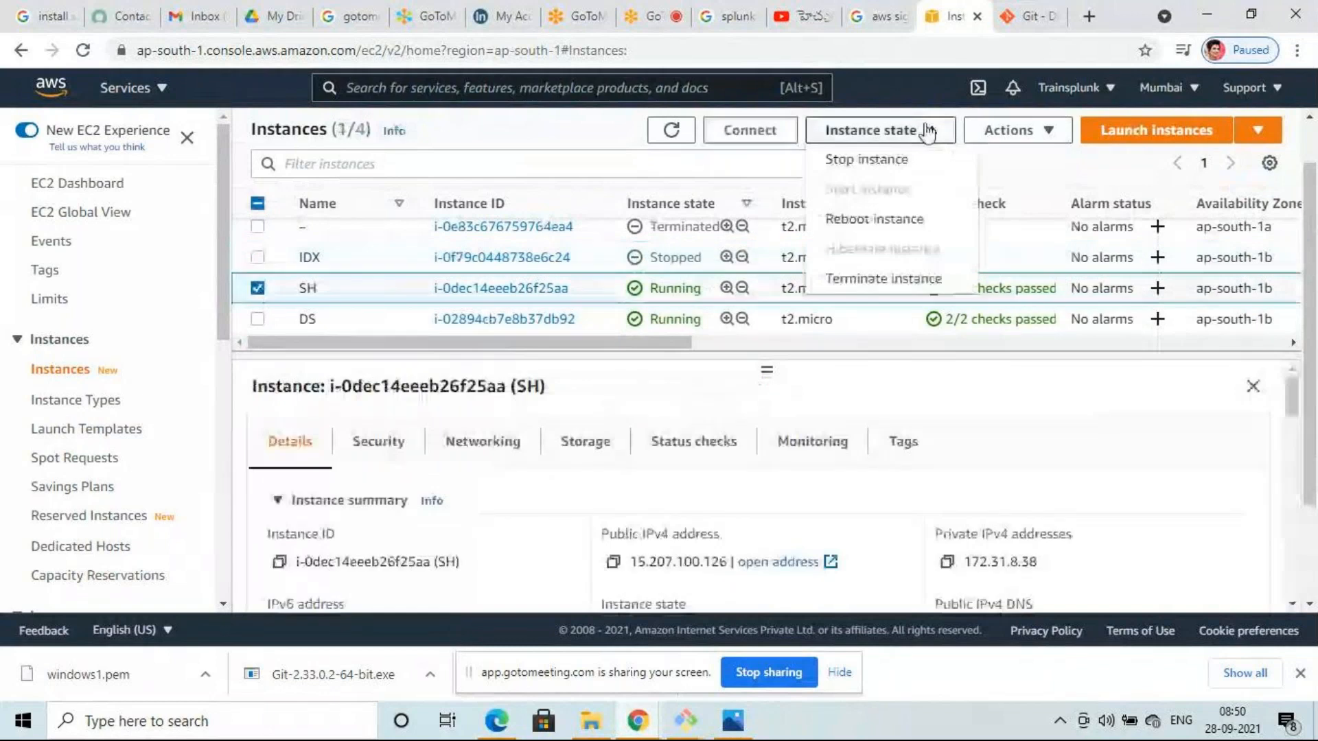
left_click(885, 280)
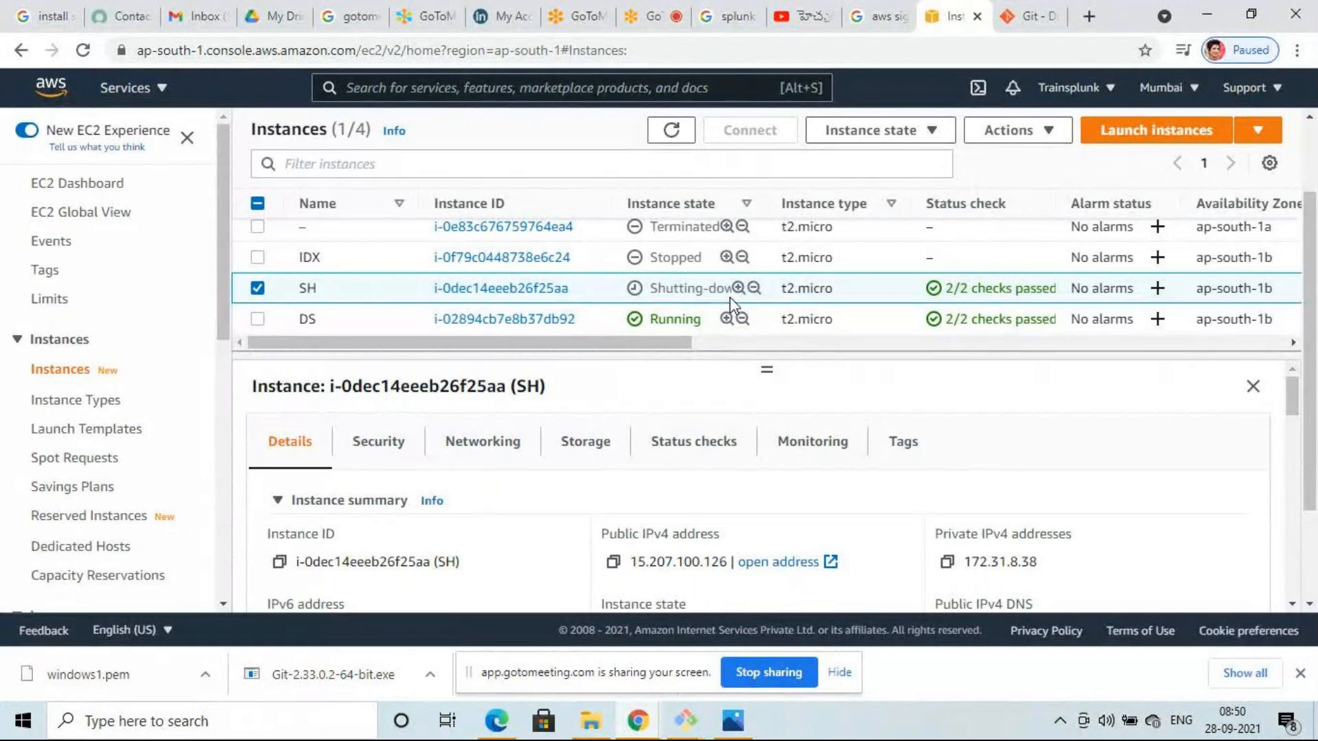
left_click(671, 131)
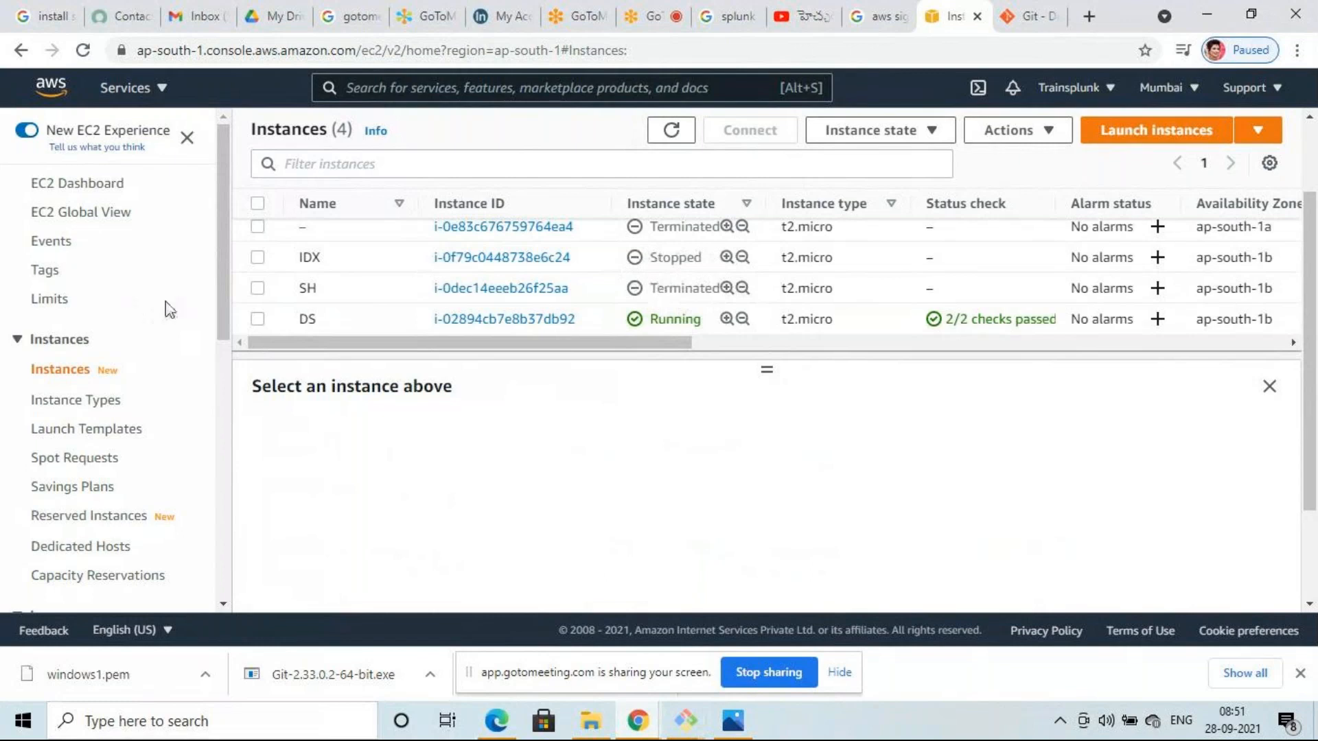
- Check the terminated SH instance's state options unchanged, then add DS to the selection
left_click(258, 288)
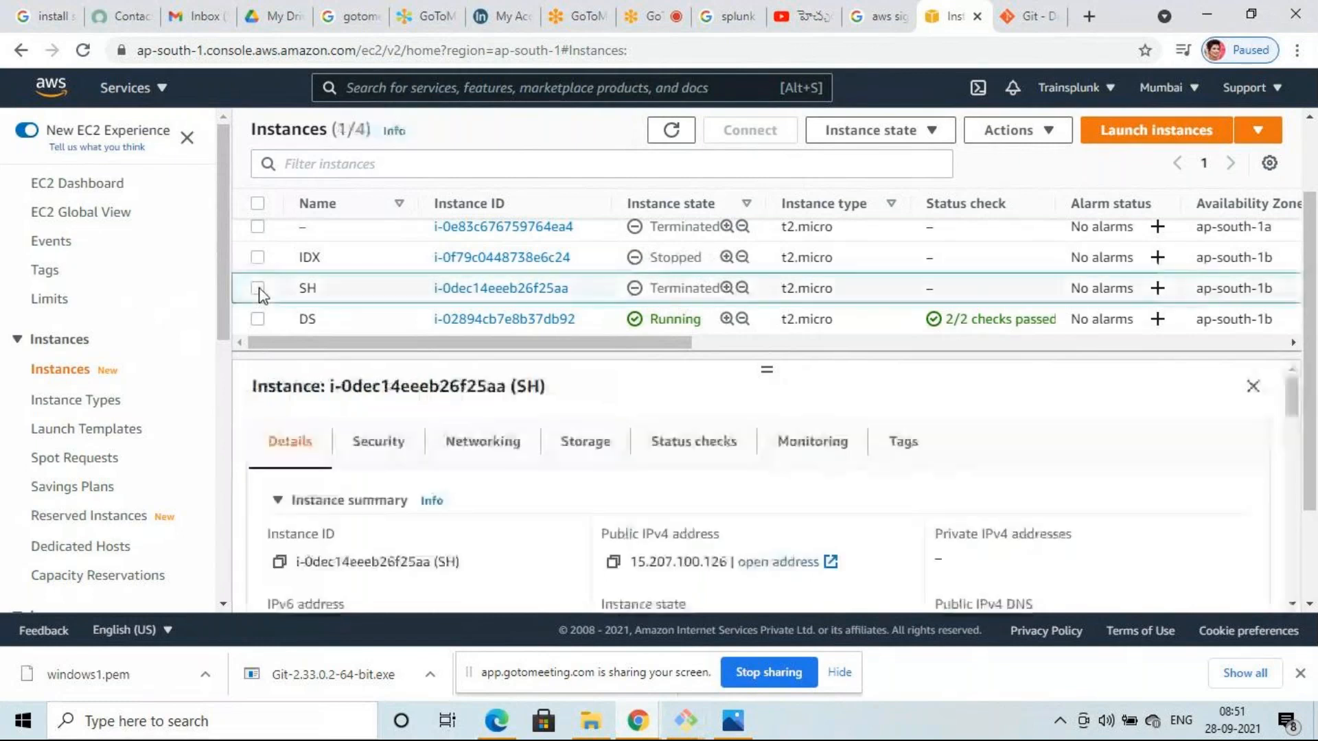
left_click(258, 288)
left_click(933, 130)
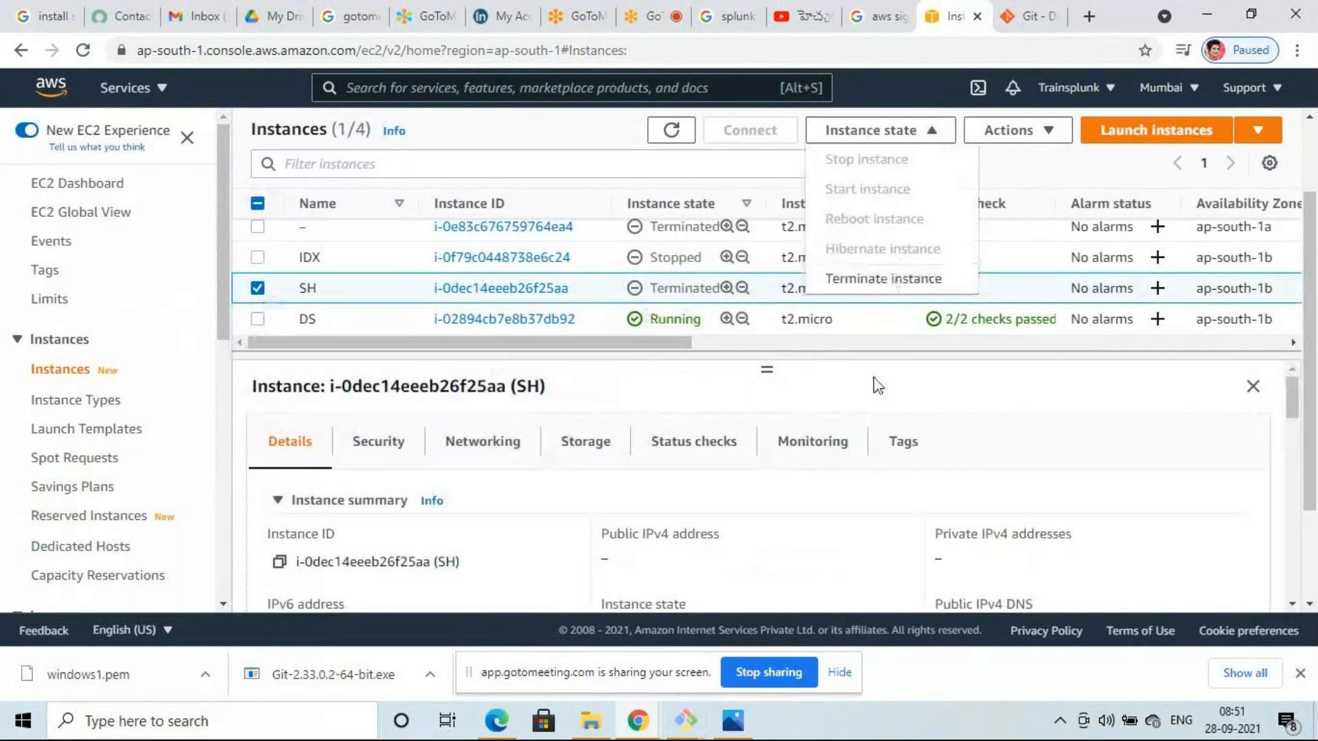
left_click(690, 384)
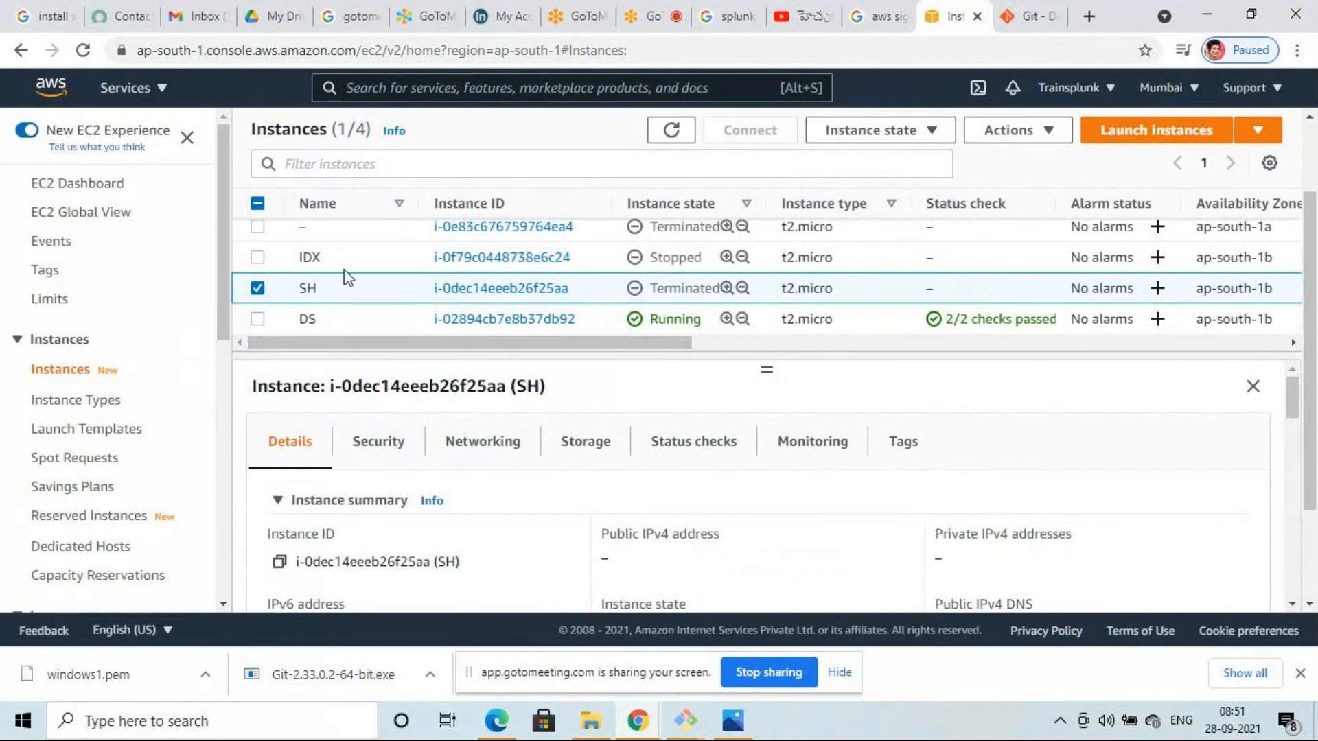
left_click(258, 319)
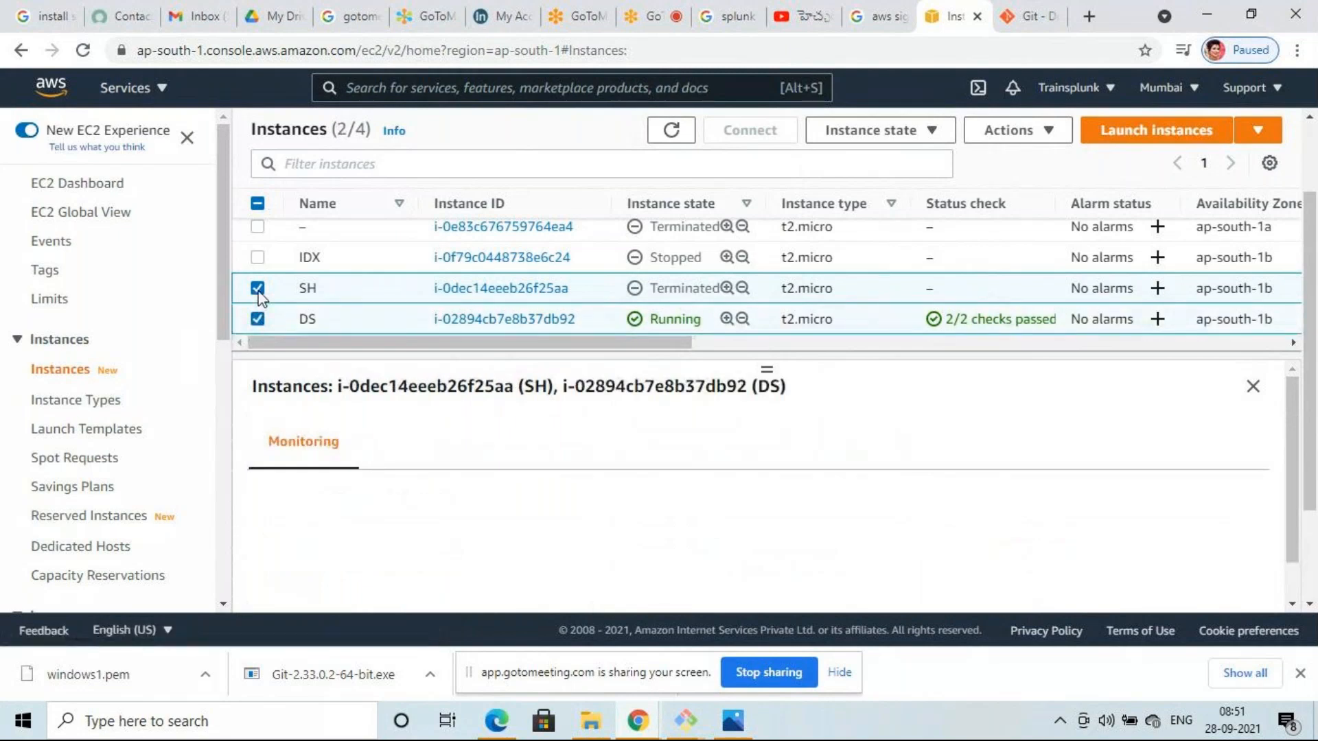
- Terminate DS and IDX together and refresh to confirm no instances remain running
left_click(291, 317)
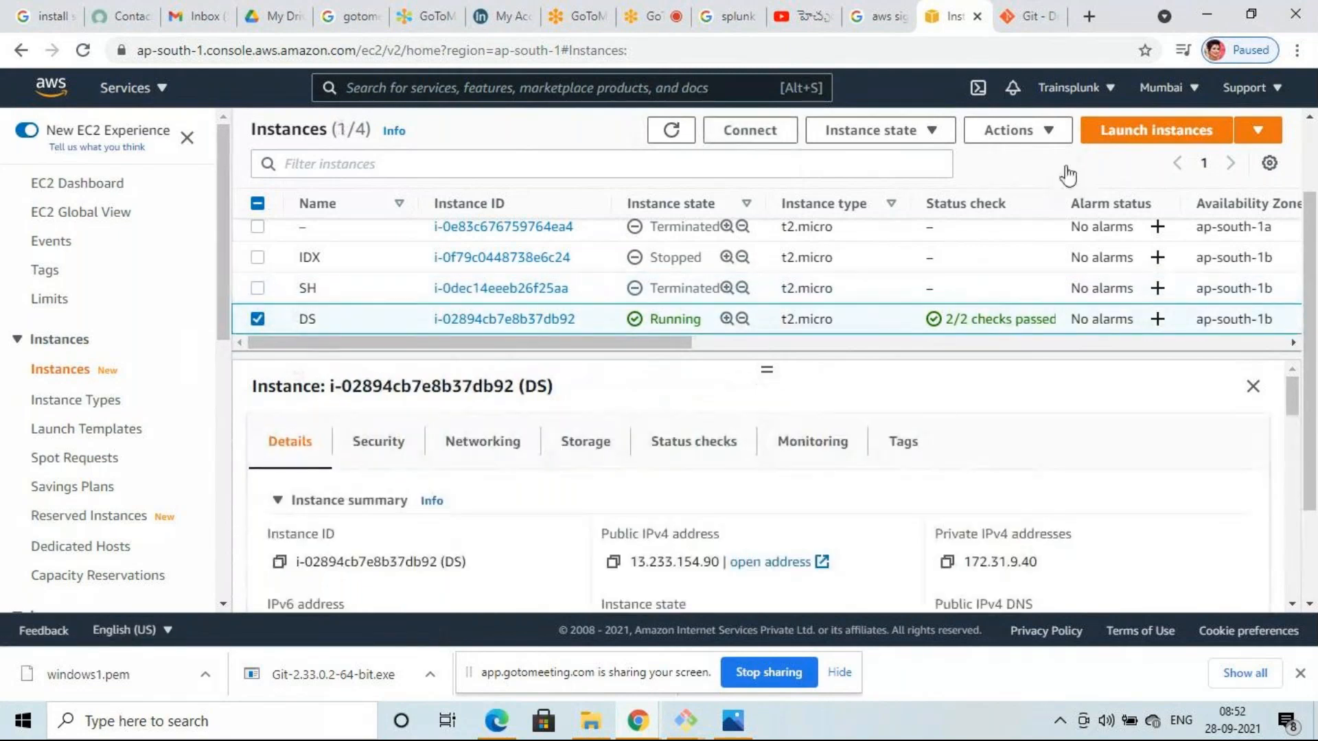
left_click(258, 257)
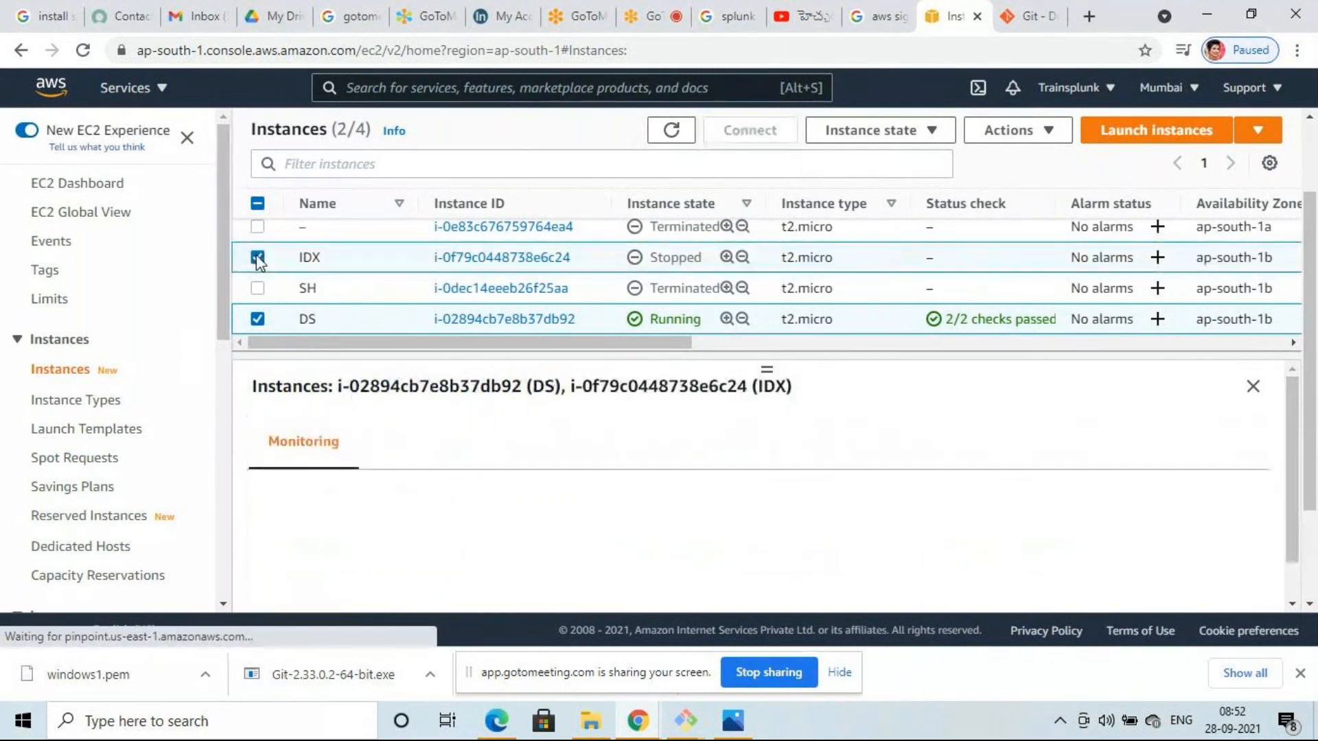
left_click(898, 133)
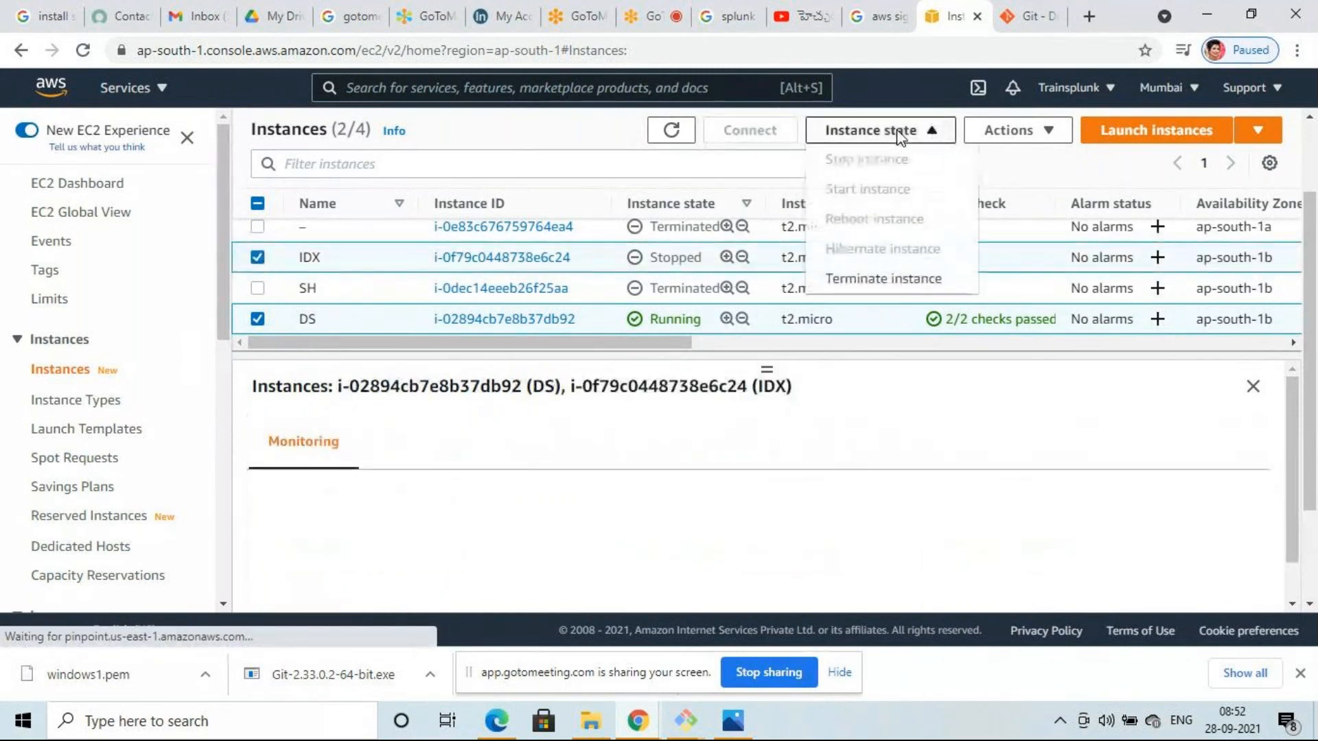
left_click(901, 280)
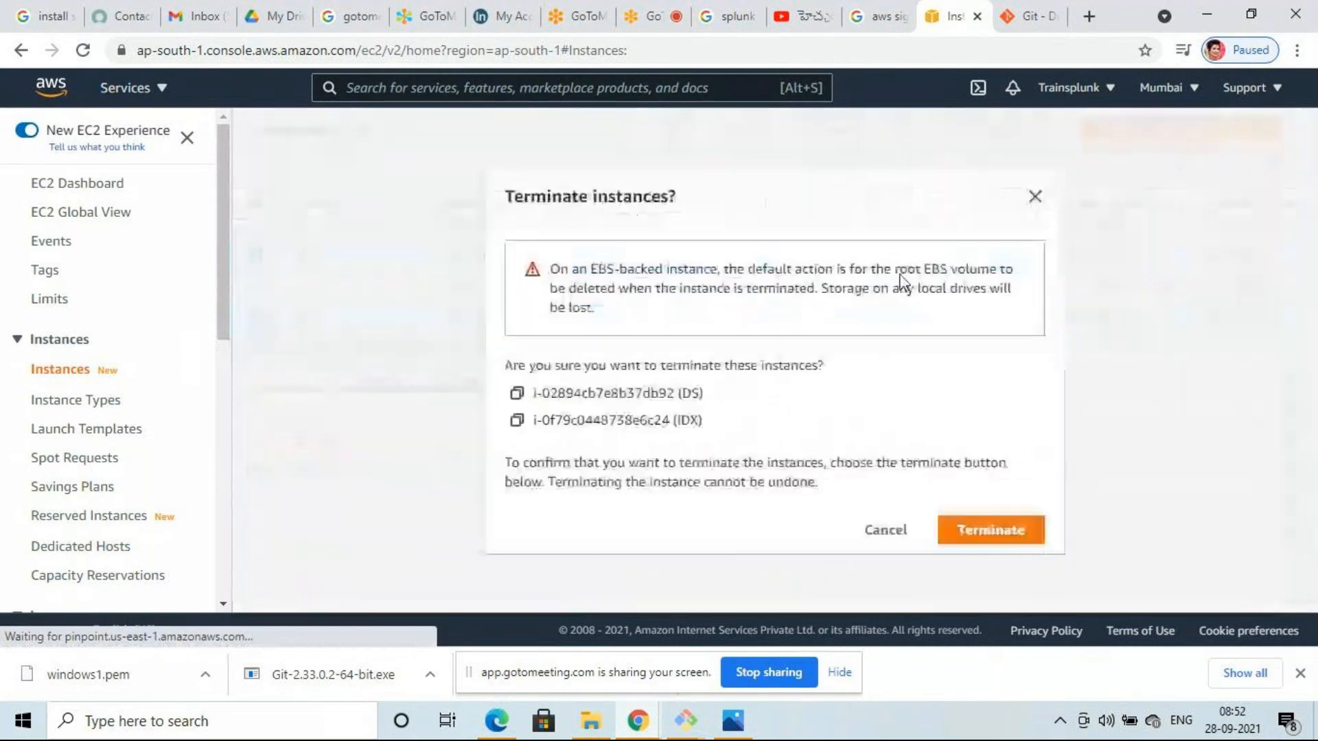
left_click(1008, 535)
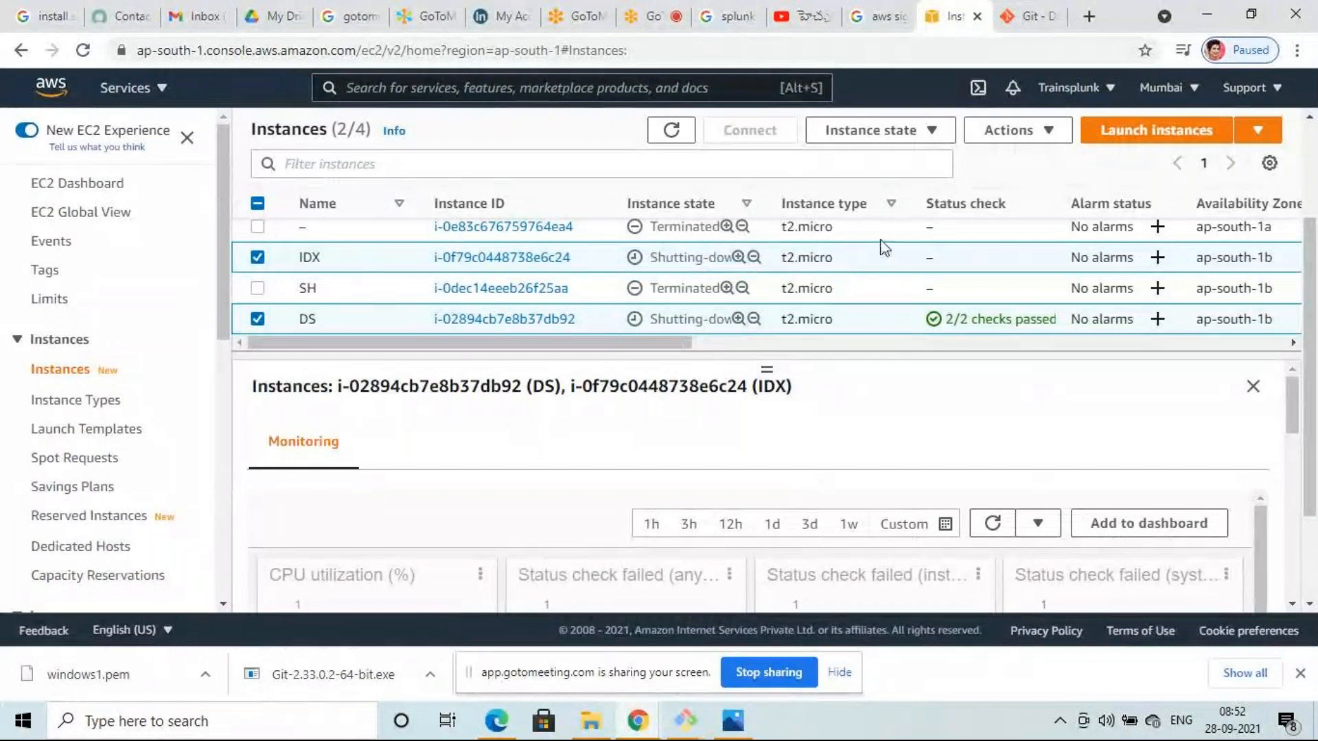
left_click(672, 133)
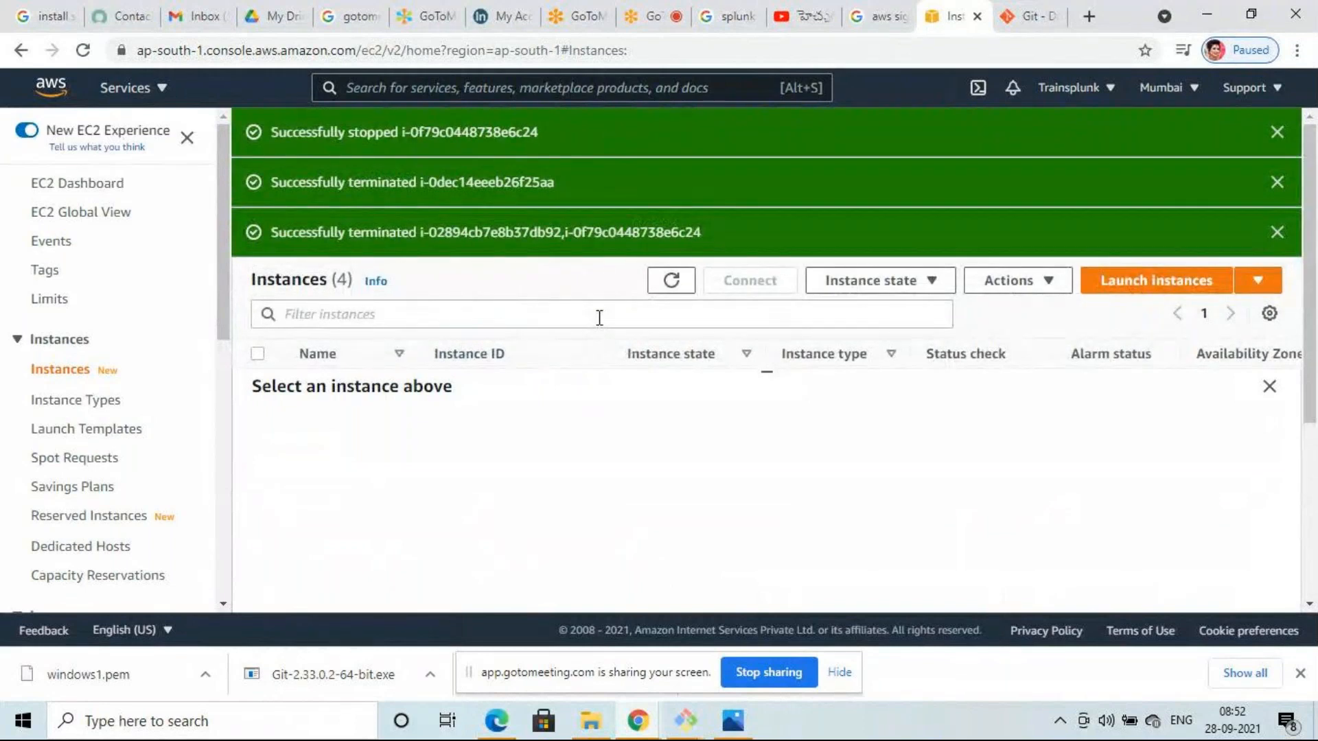
scroll(599, 317, "down", 3)
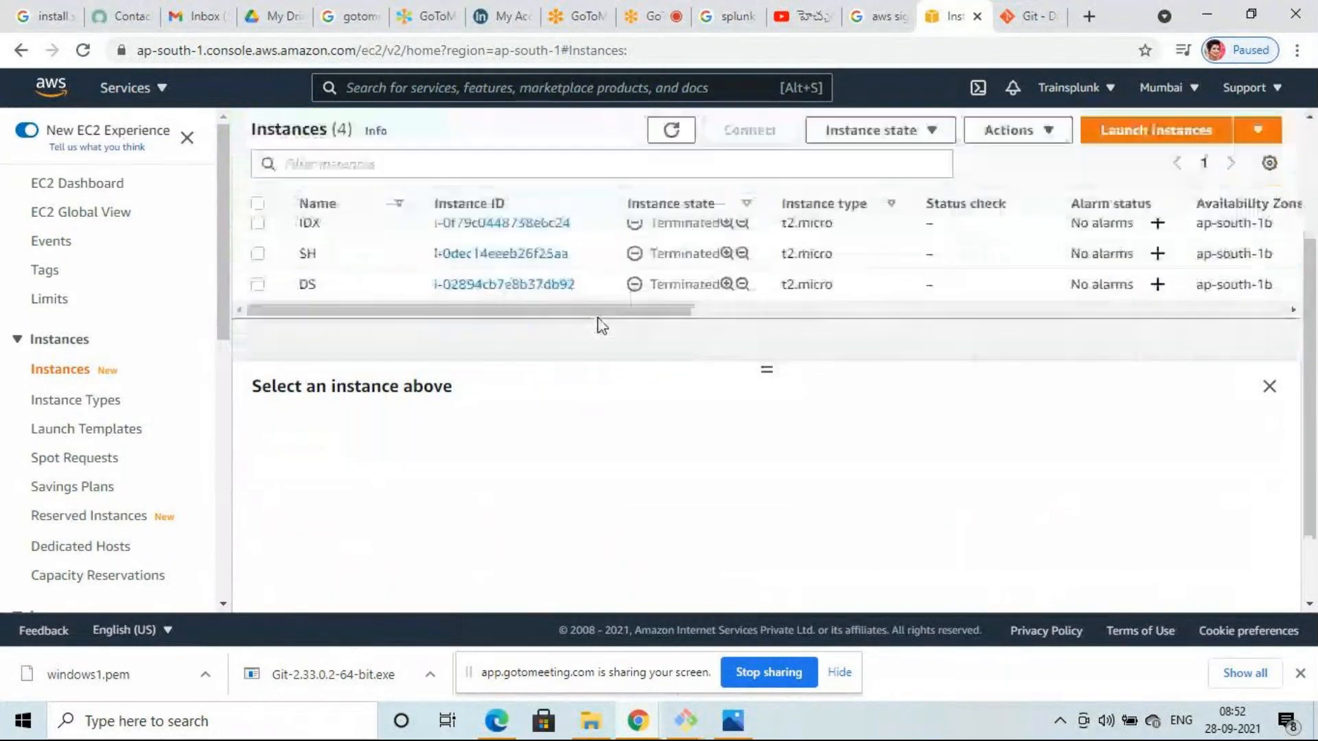
scroll(602, 325, "down", 2)
scroll(601, 326, "up", 3)
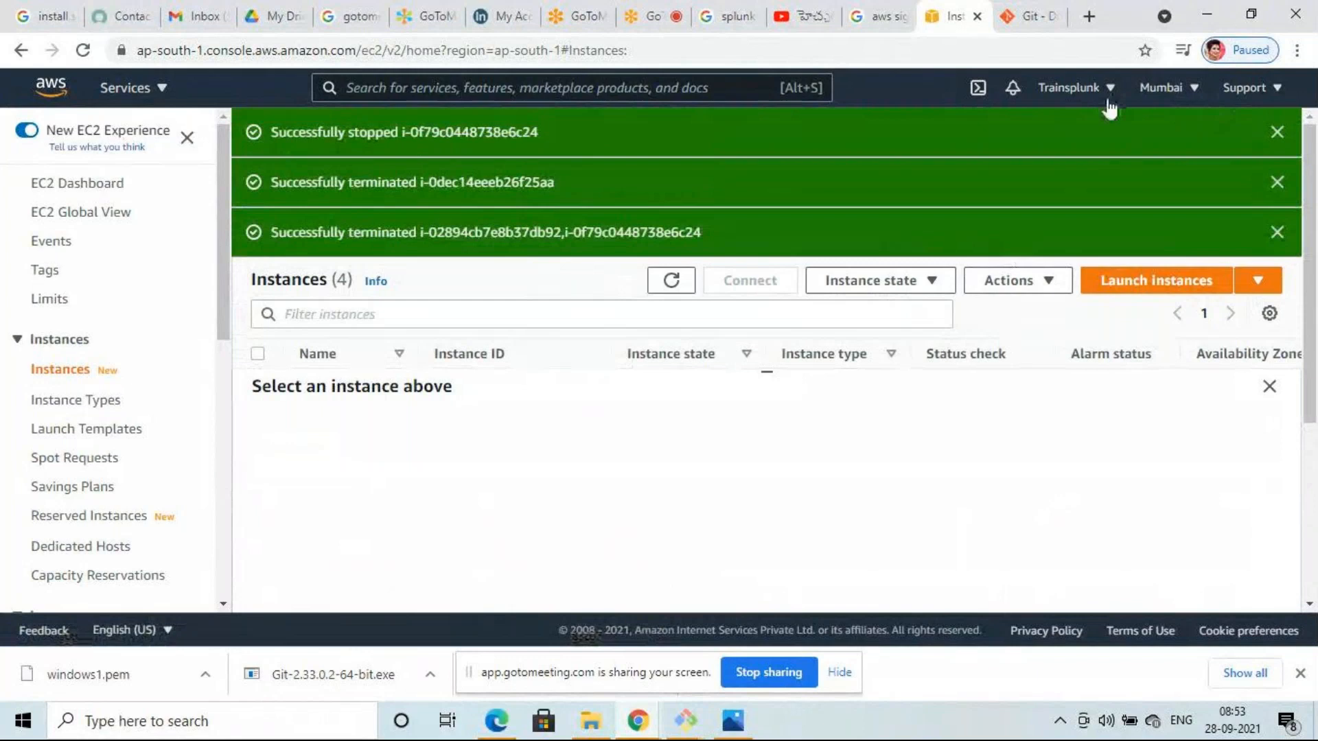
- Open My Billing Dashboard from the account menu
left_click(1106, 93)
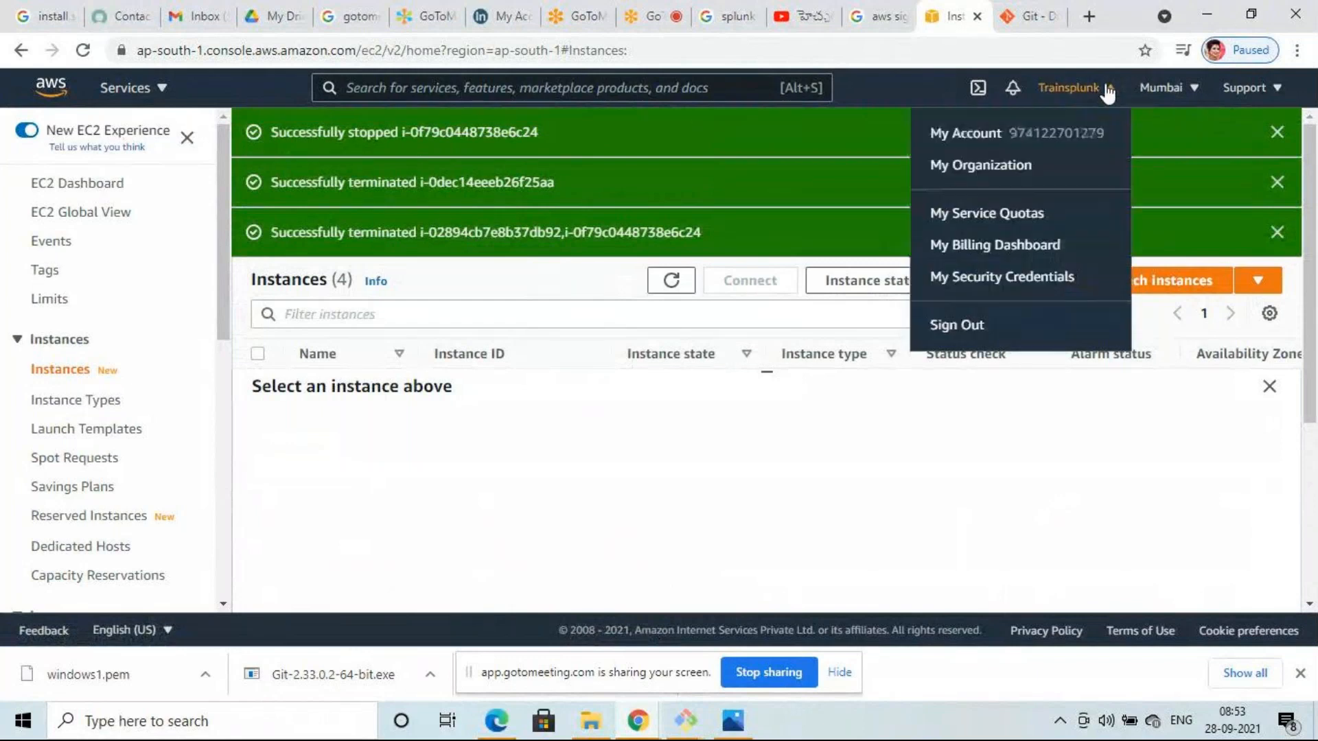
left_click(992, 246)
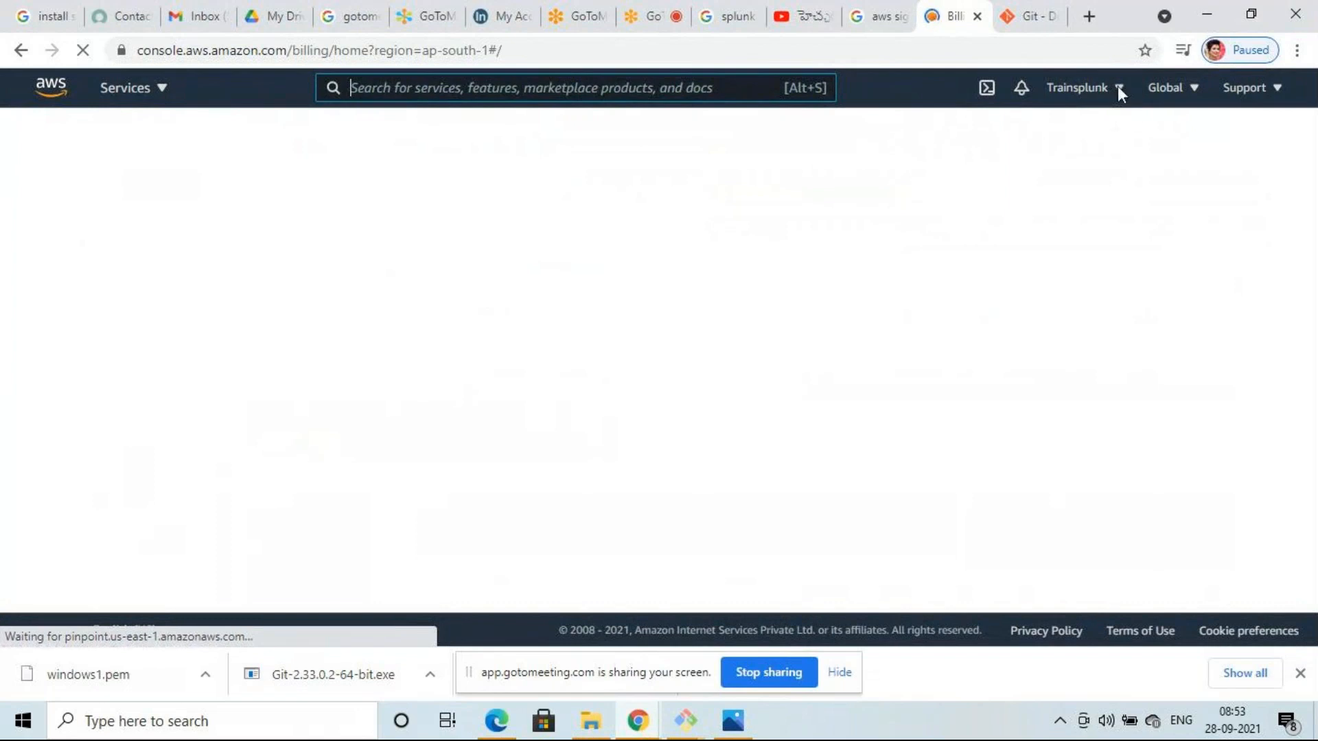
left_click(1118, 89)
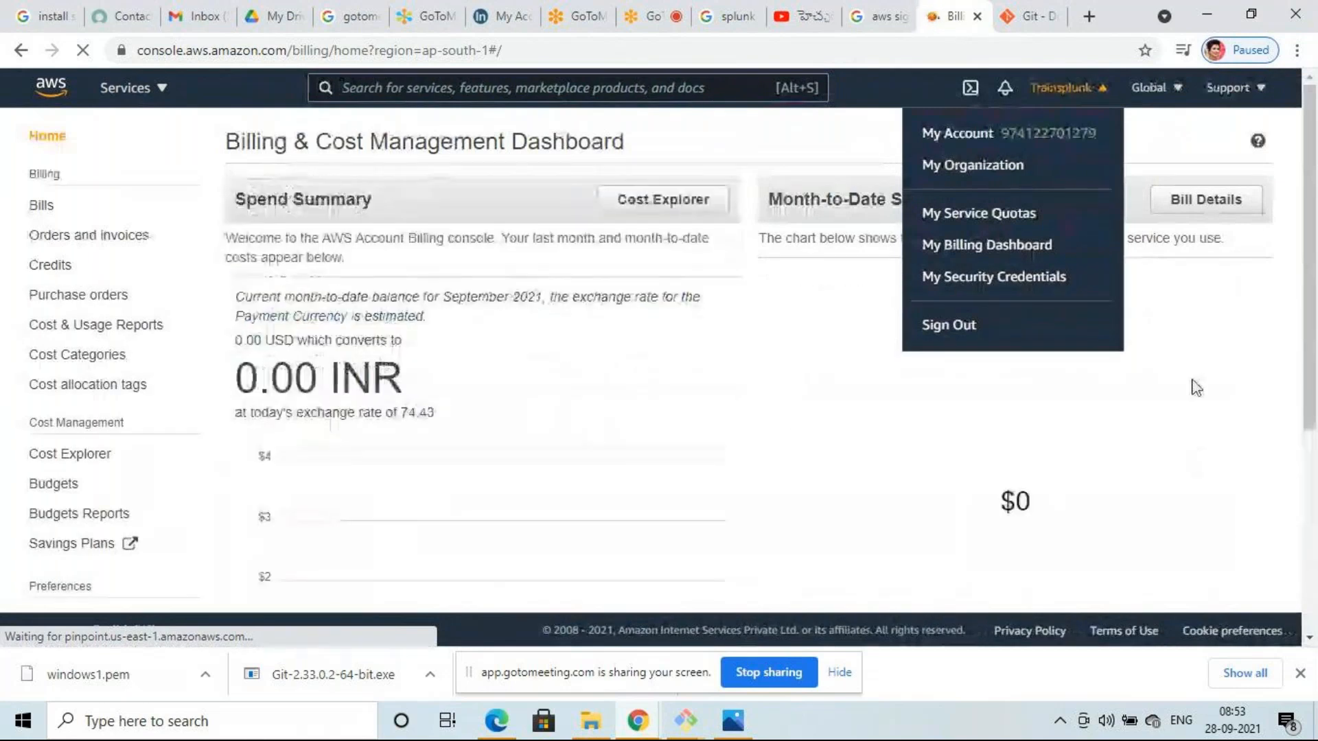
left_click(1197, 388)
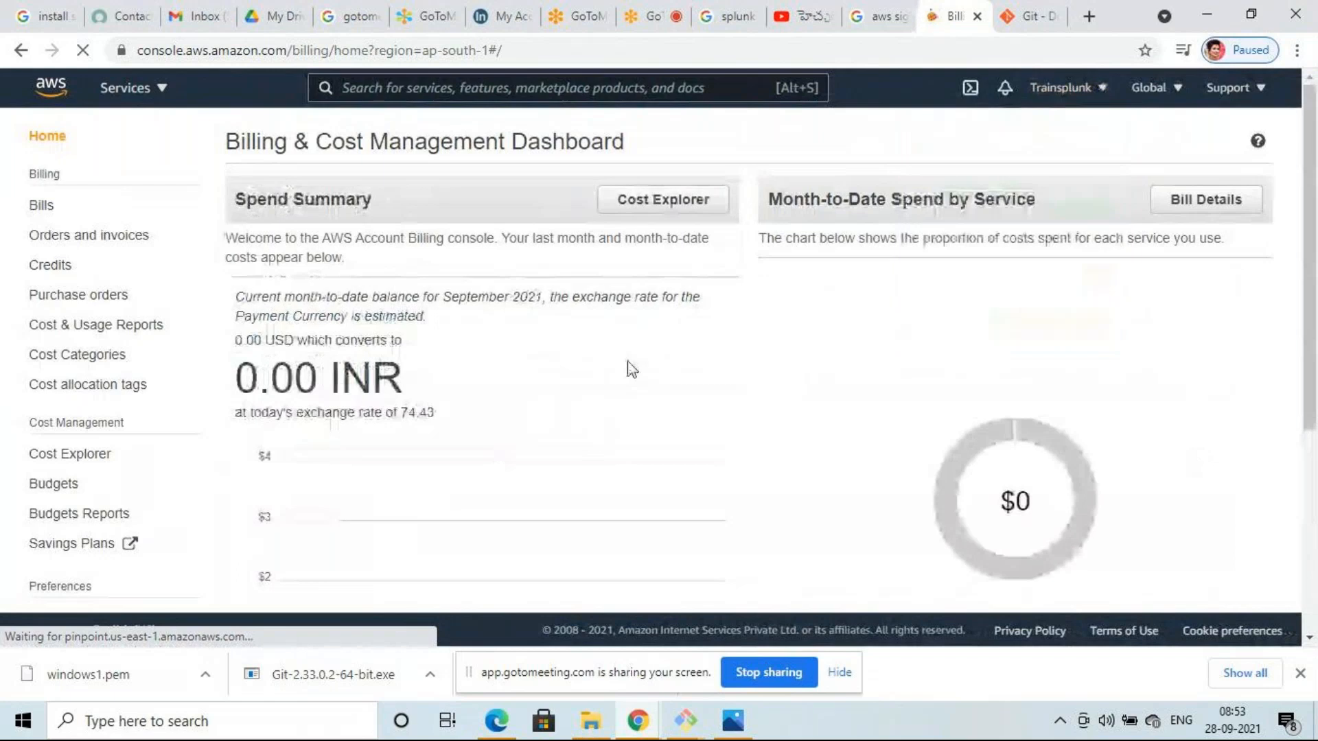
- Review the 0.00 INR month-to-date spend summary, then go to Payment methods
scroll(558, 352, "down", 1)
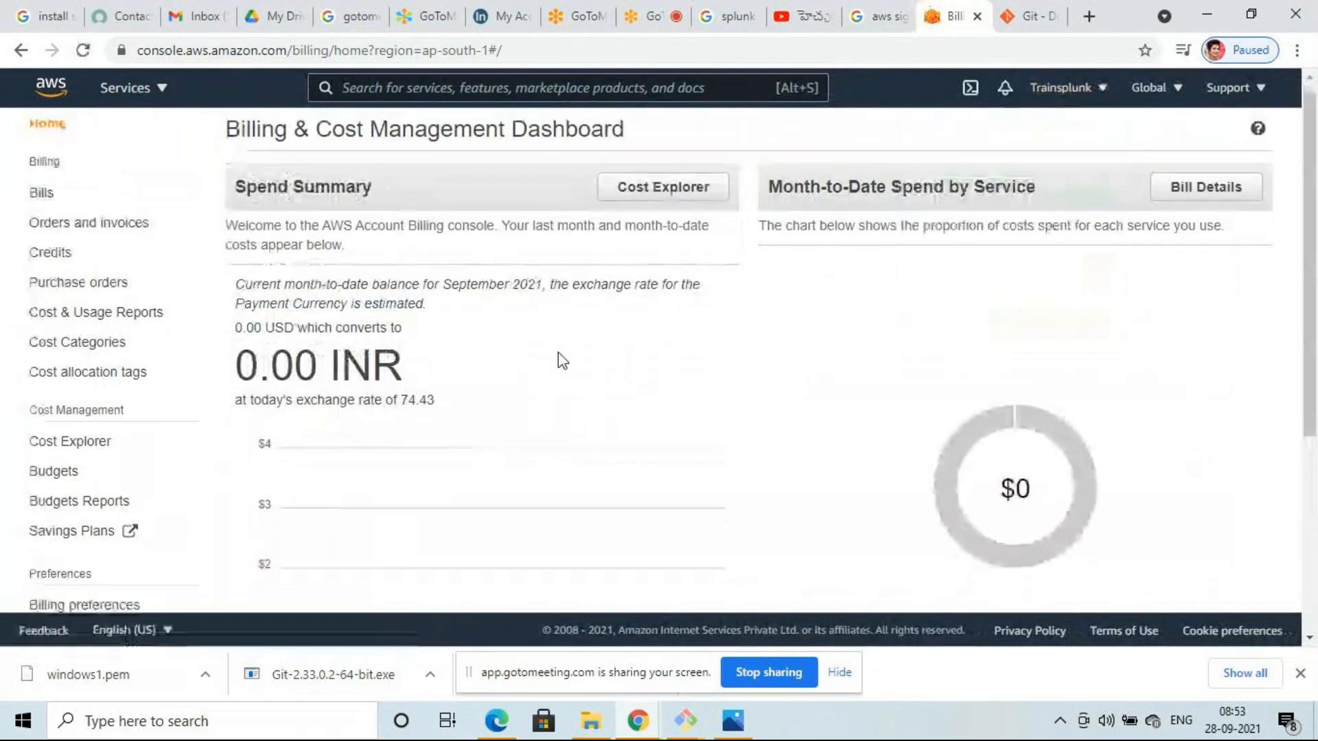
scroll(558, 353, "down", 5)
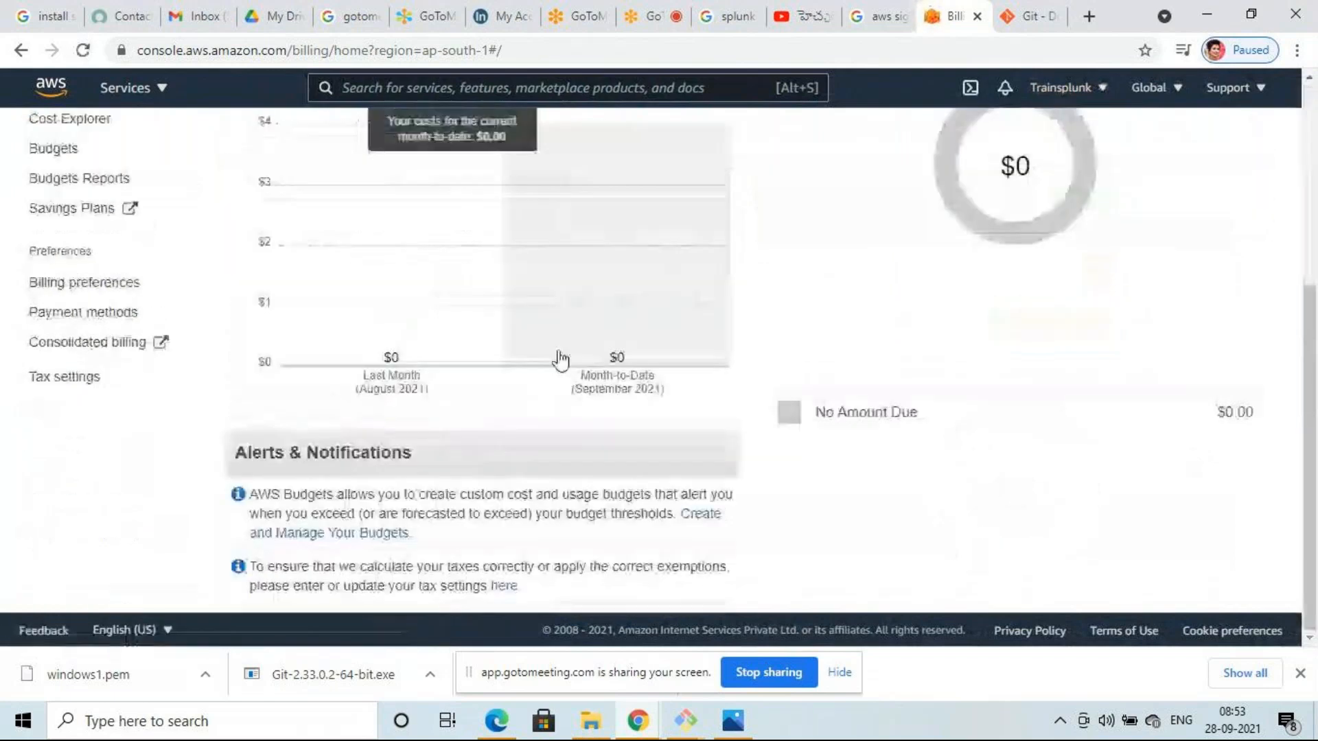
scroll(561, 358, "up", 5)
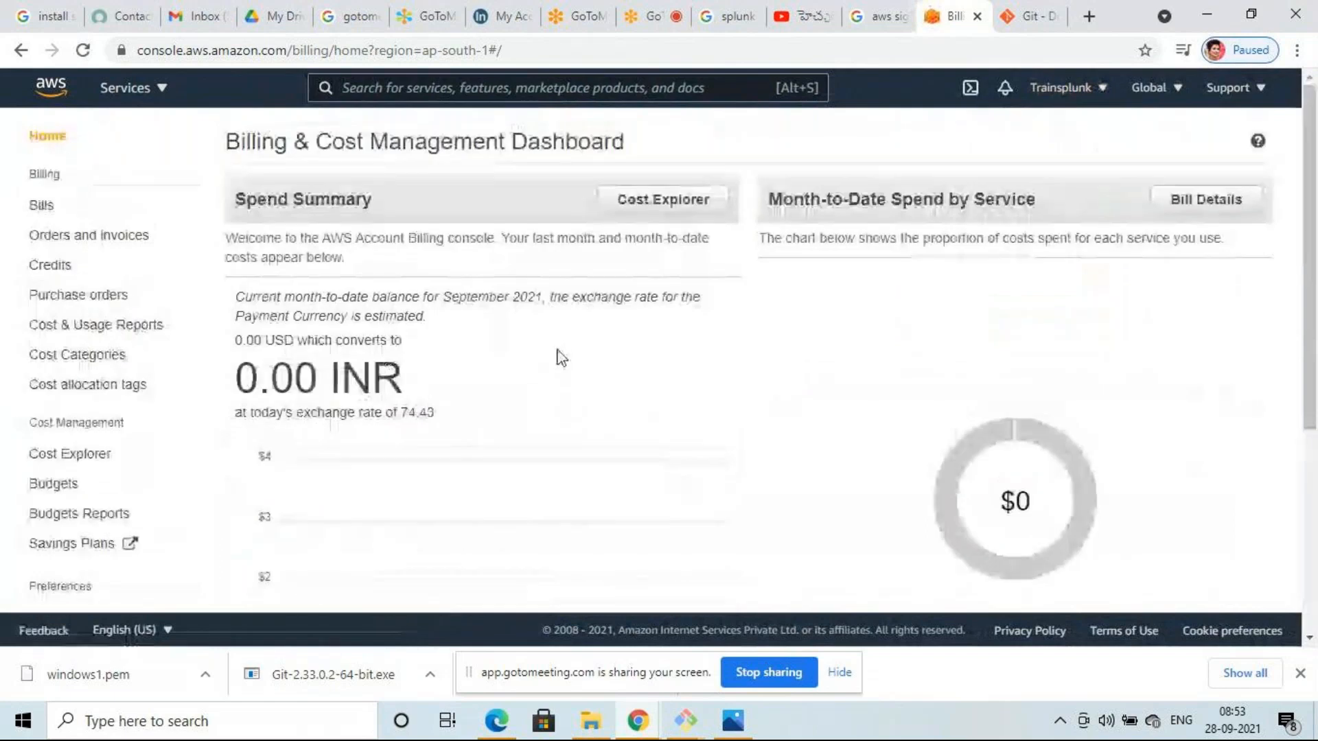
scroll(562, 355, "down", 3)
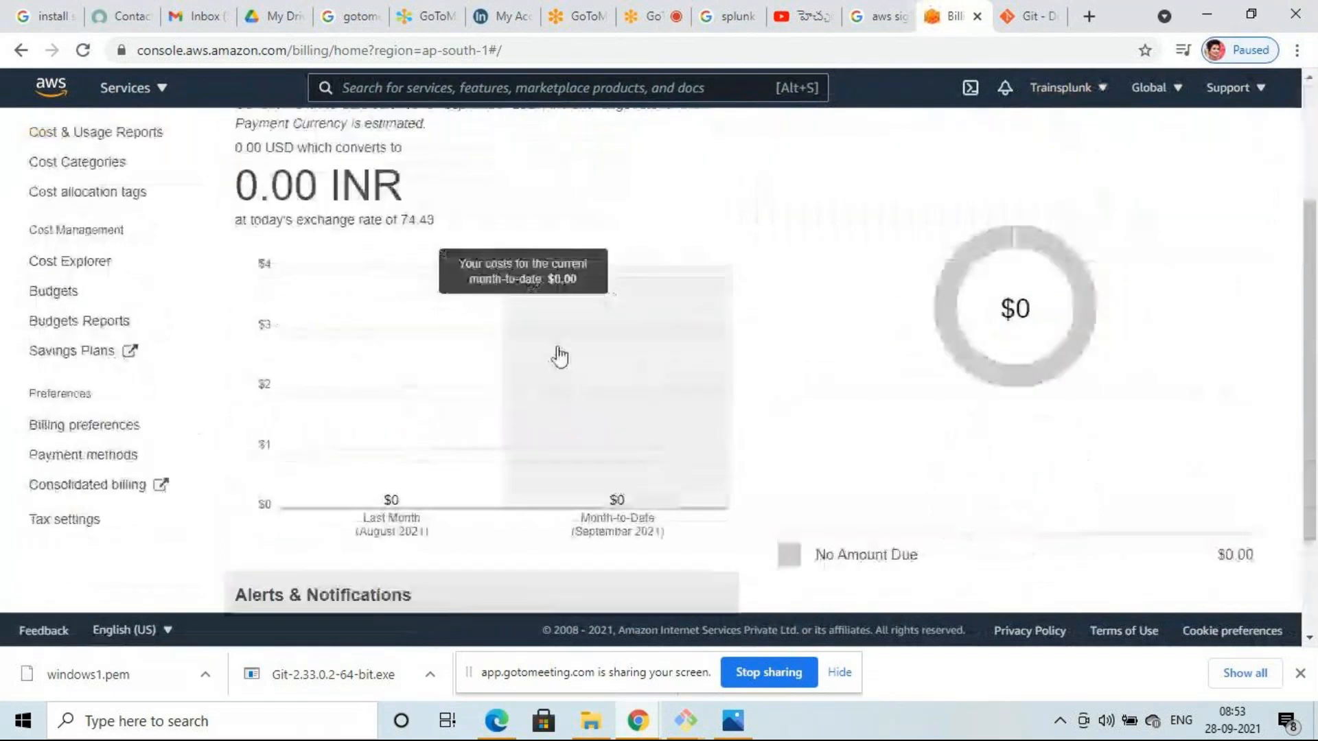
scroll(560, 357, "up", 3)
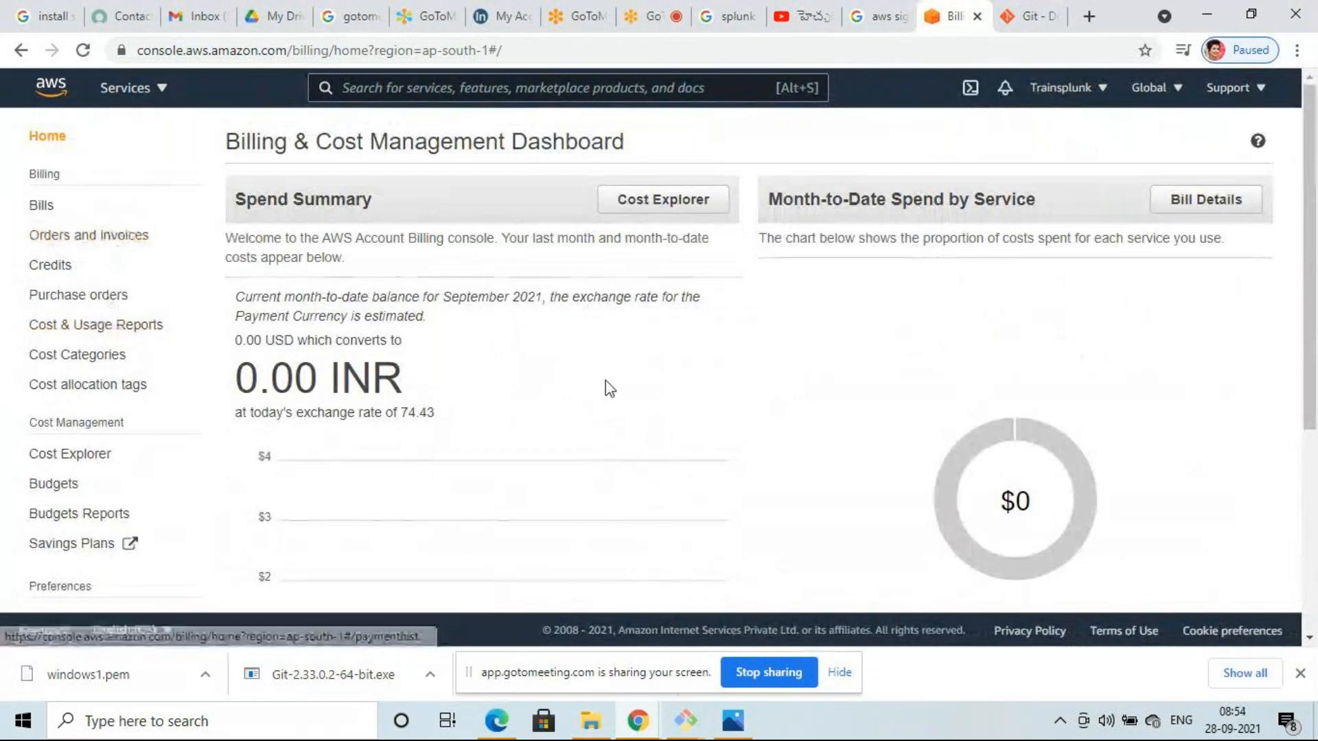
scroll(497, 353, "down", 4)
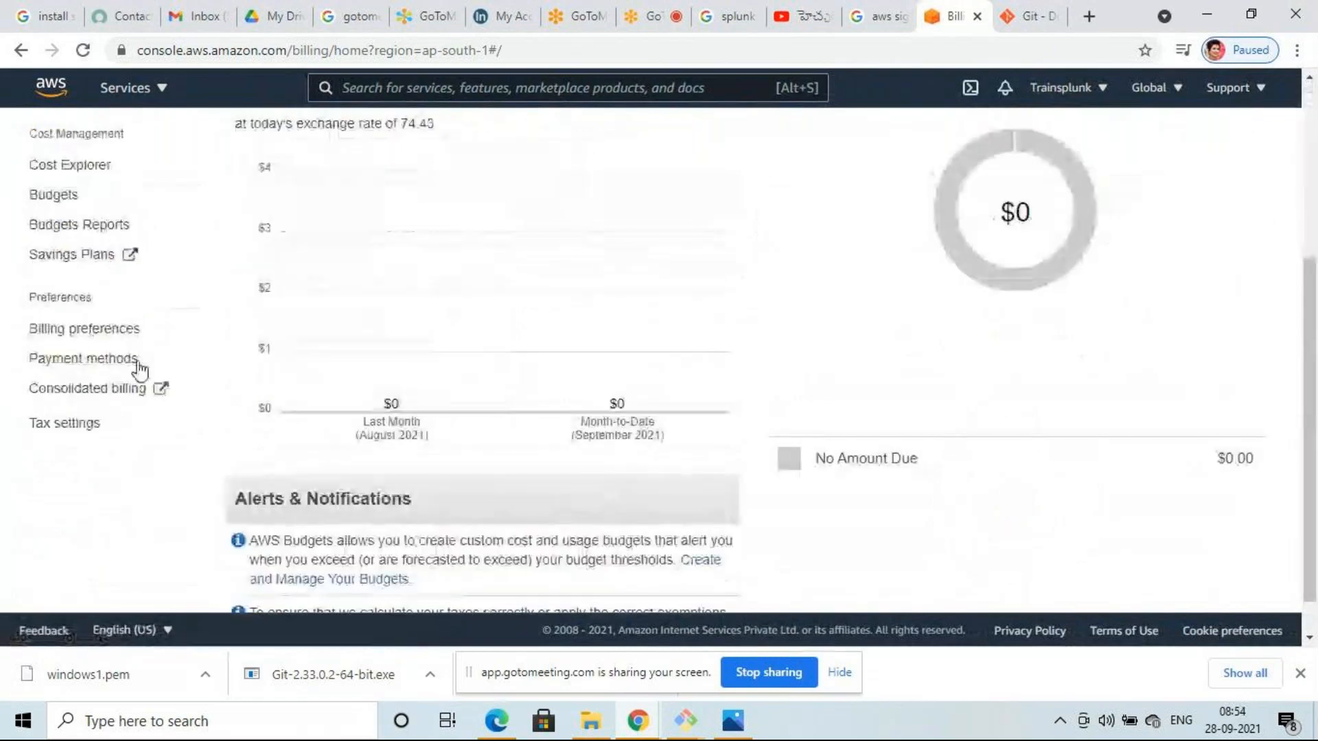
left_click(95, 361)
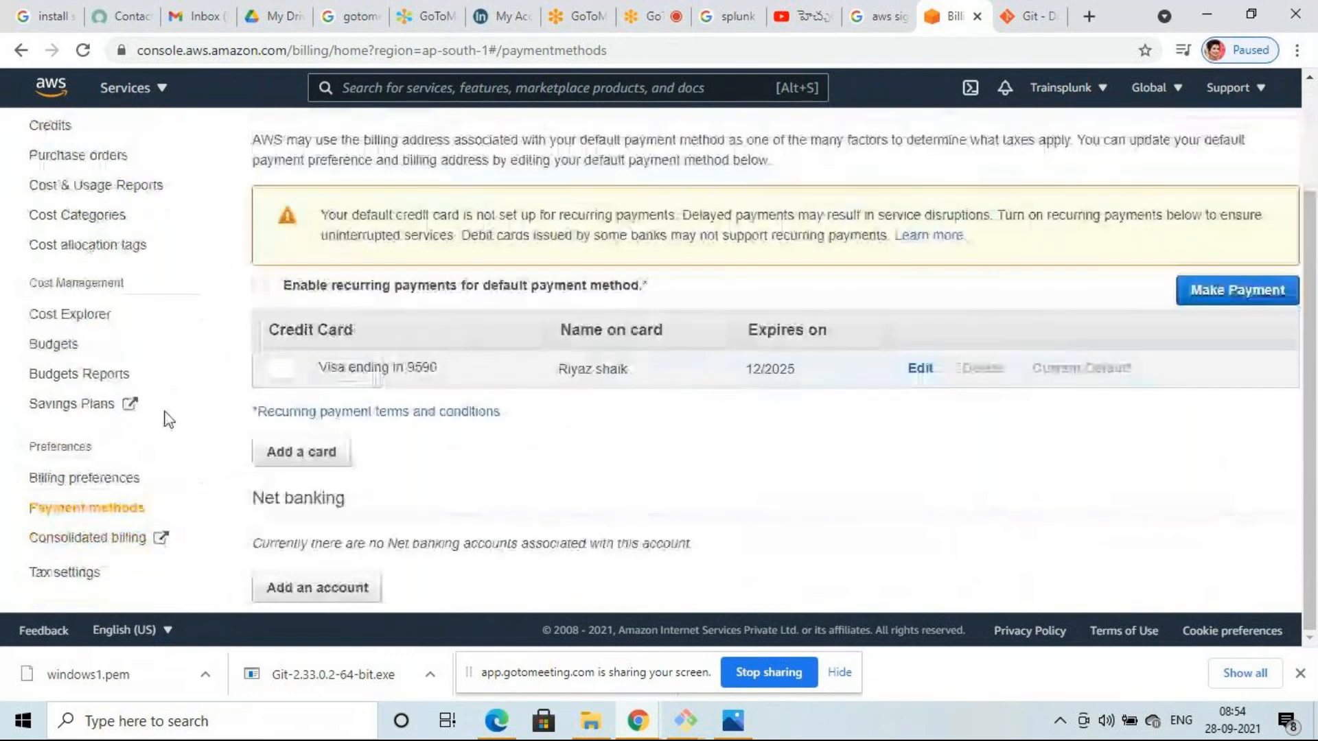
- Review the default Visa card on Payment methods, then open the Bills page
scroll(135, 274, "up", 3)
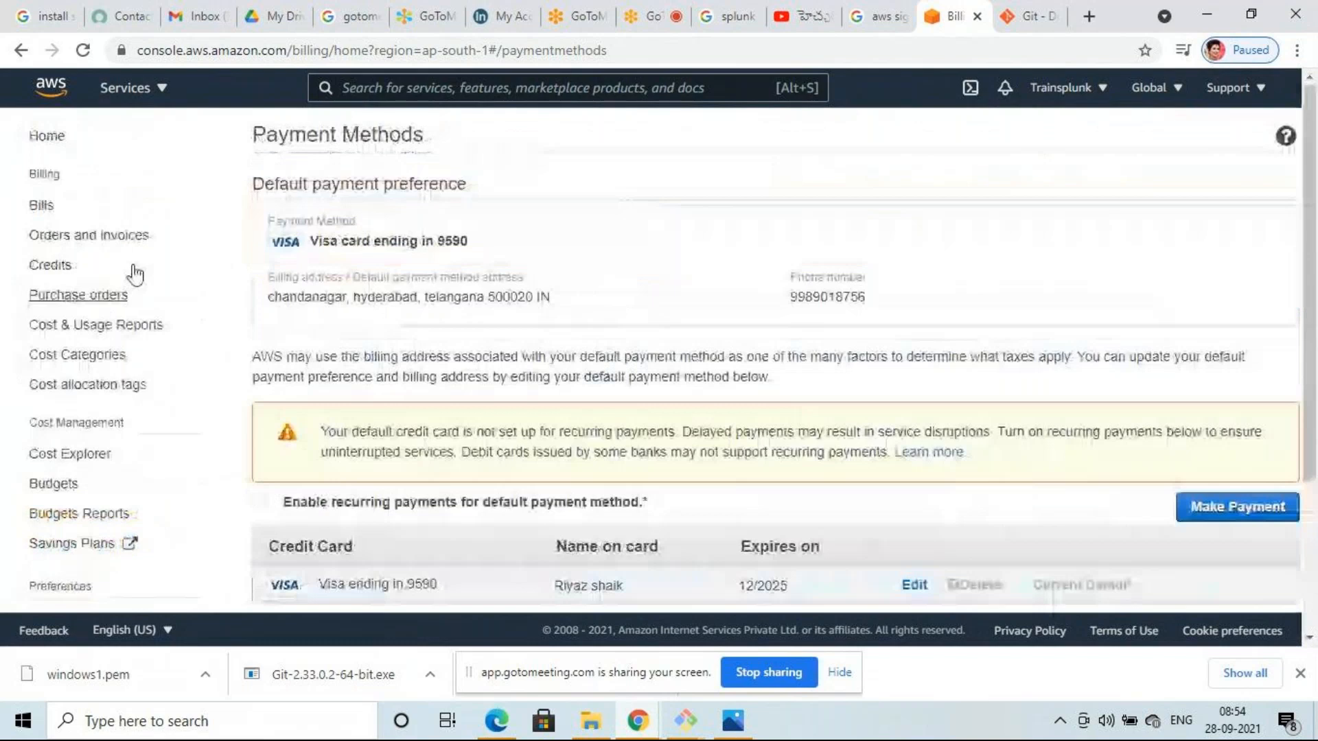
left_click(43, 205)
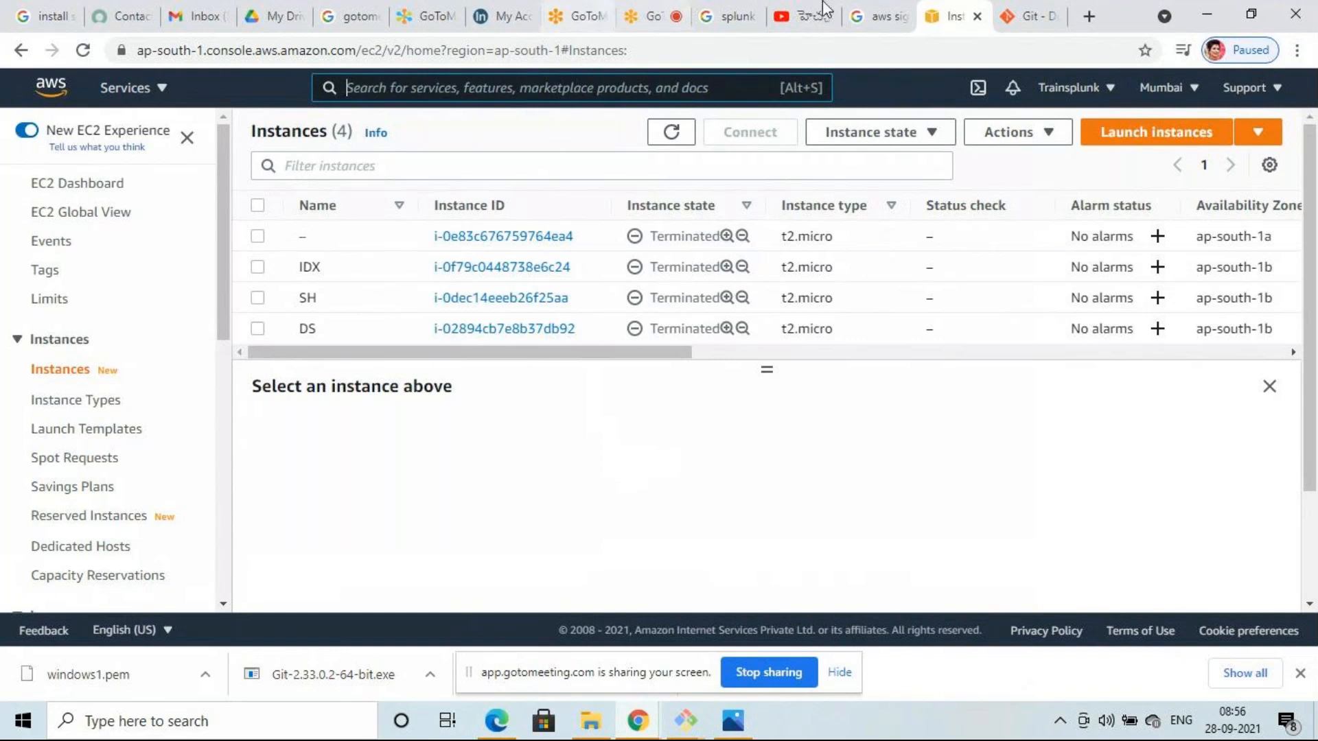
- Switch to the GoToMeeting session and hide the People panel so video tiles fill the window
left_click(656, 14)
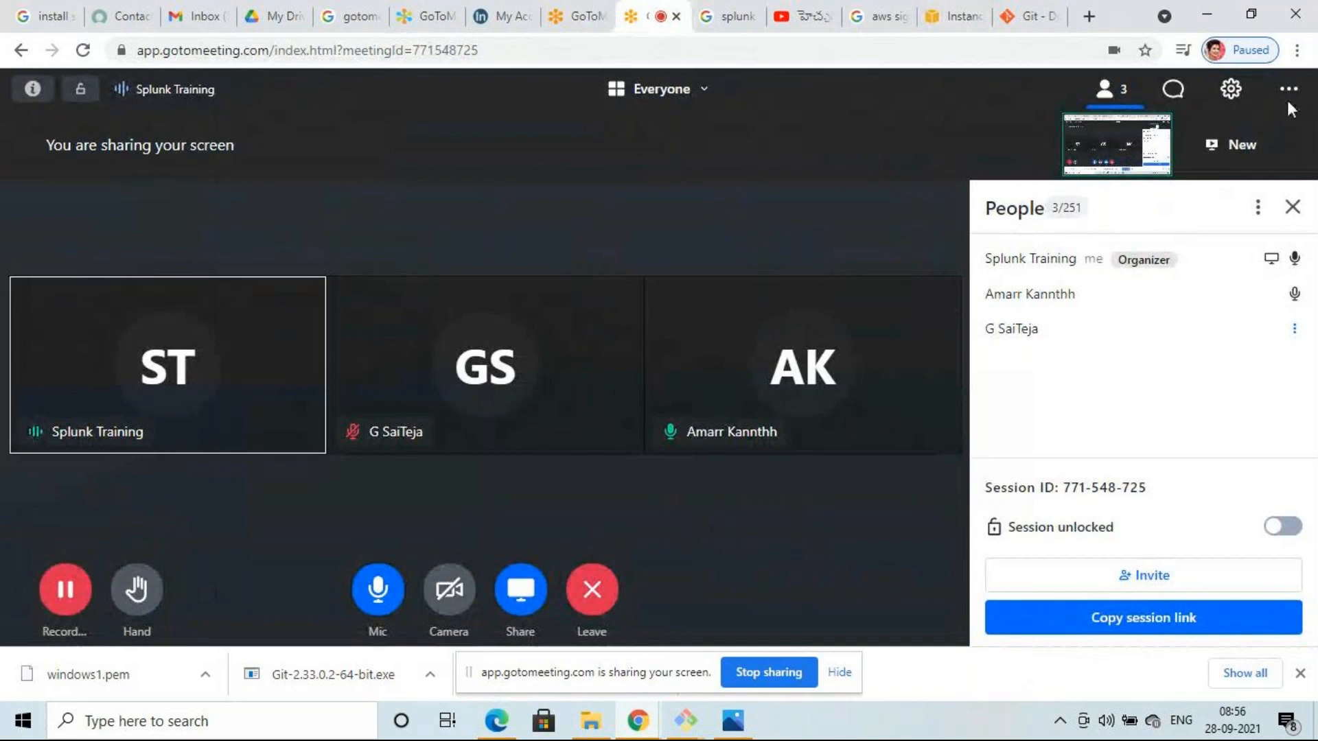
left_click(1292, 208)
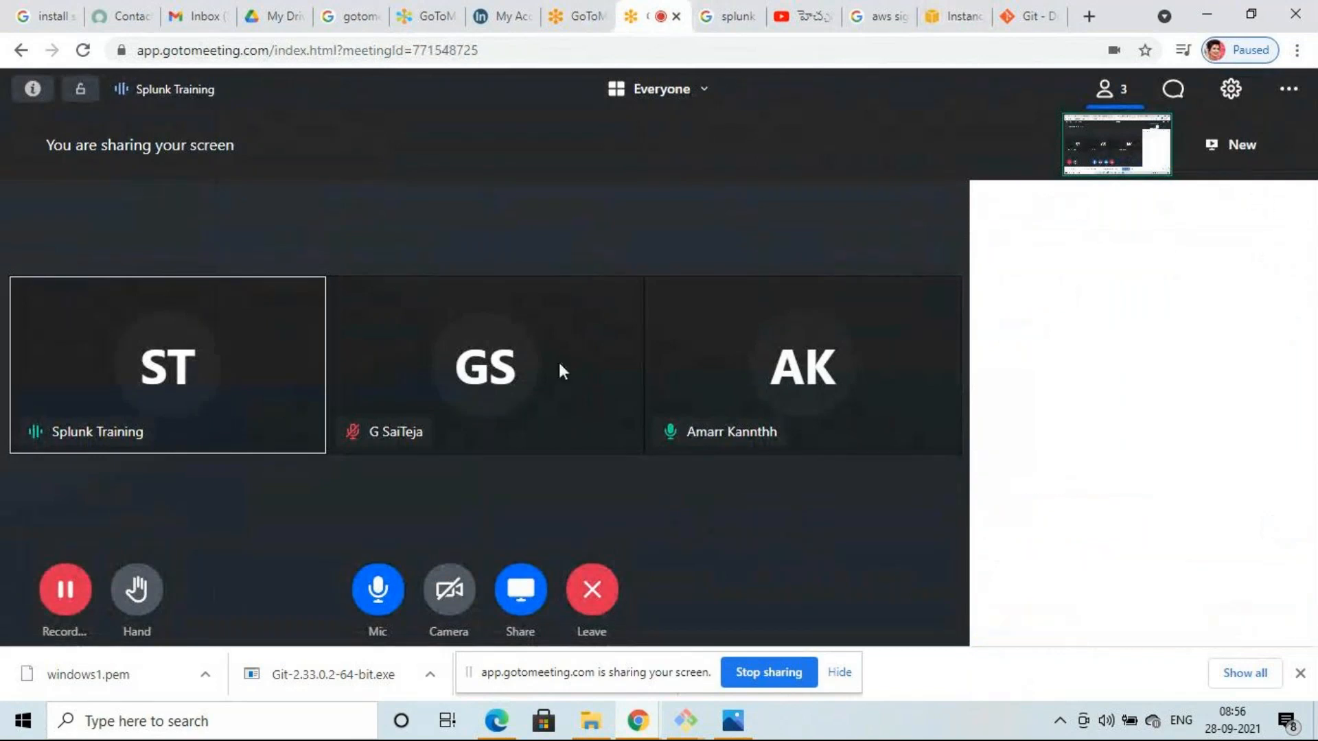